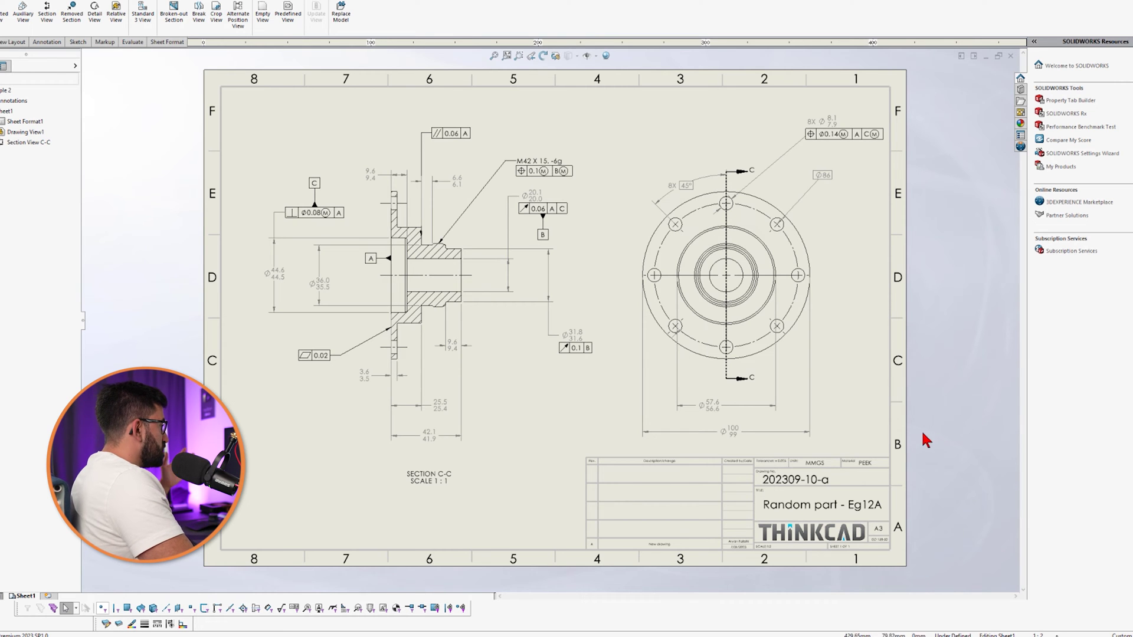
# Step: Look over the drawing and its title block, and open the sheet format for editing
pyautogui.scroll(-4, 829, 562)
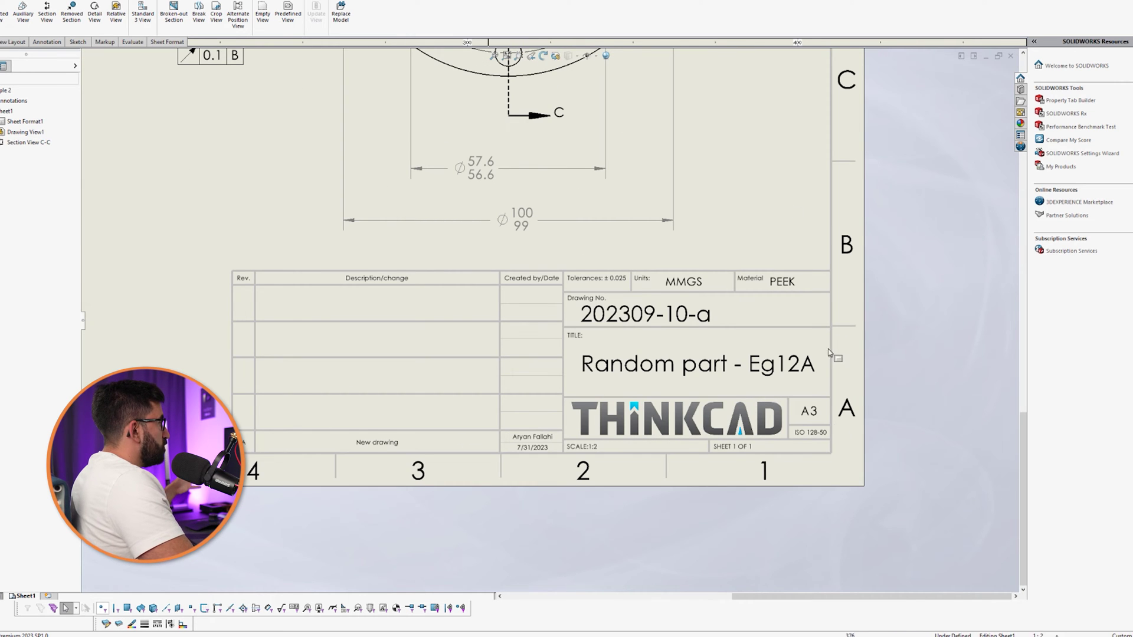
pyautogui.scroll(-1, 684, 507)
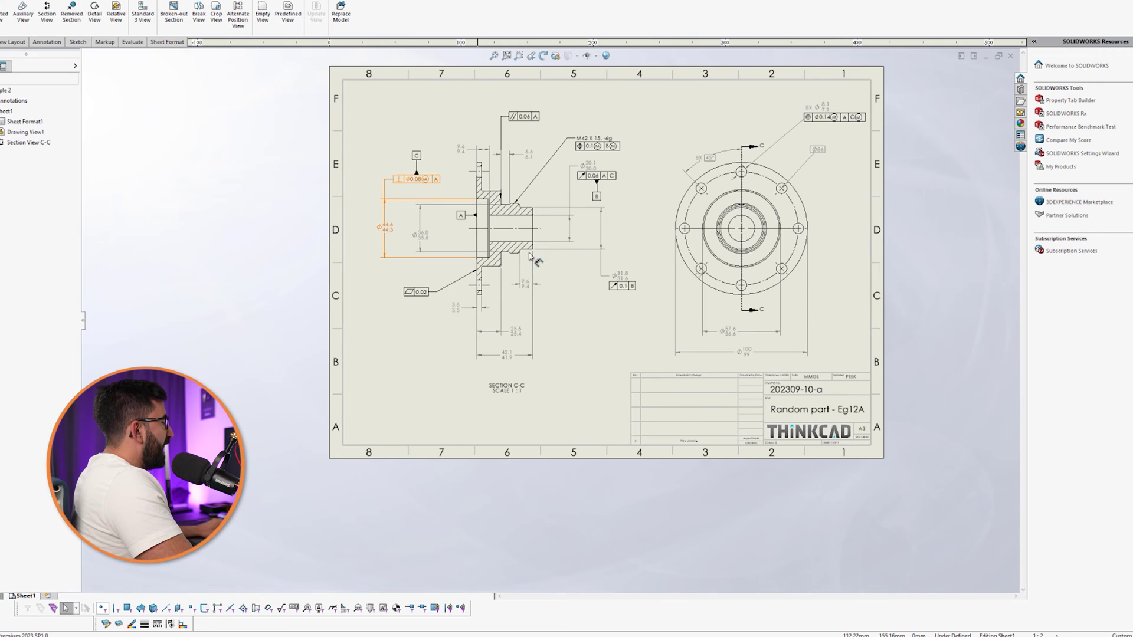
pyautogui.scroll(2, 662, 231)
pyautogui.scroll(-2, 635, 231)
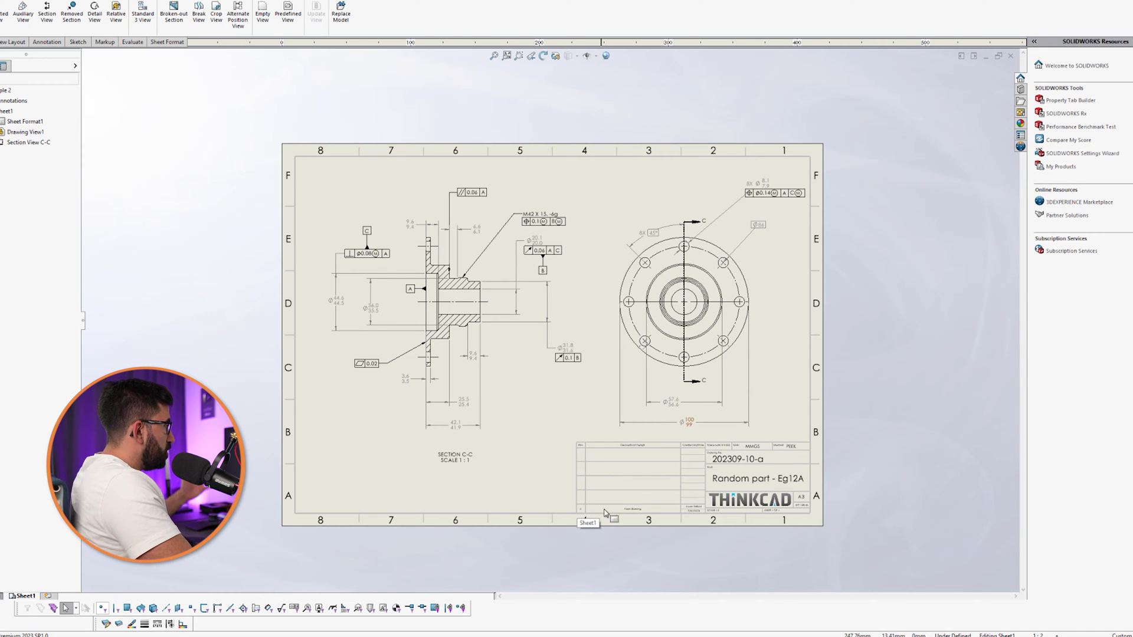
pyautogui.scroll(-3, 604, 513)
pyautogui.rightClick(295, 245)
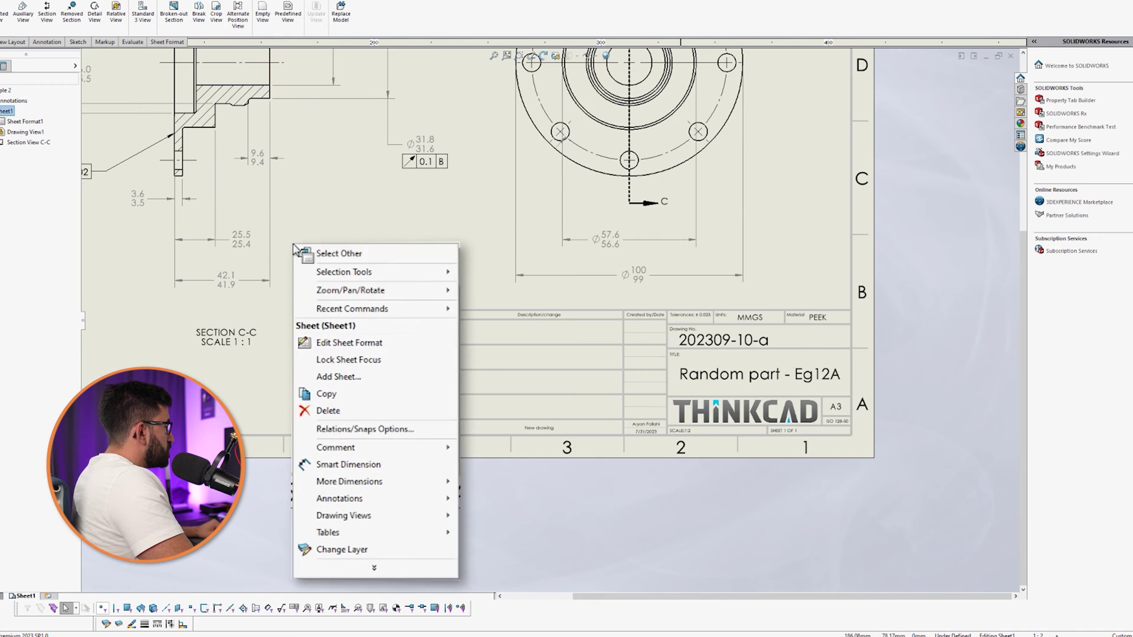
pyautogui.click(361, 347)
pyautogui.scroll(-3, 706, 336)
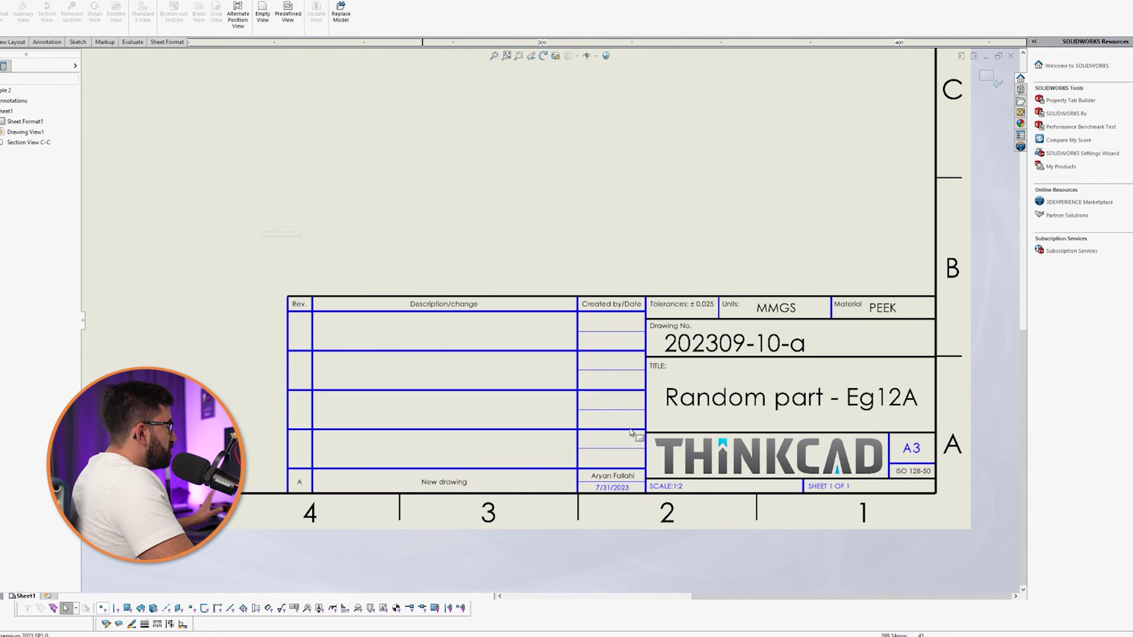
# Step: Sketch a horizontal line about 118 mm long in the empty area above the title block
pyautogui.click(79, 42)
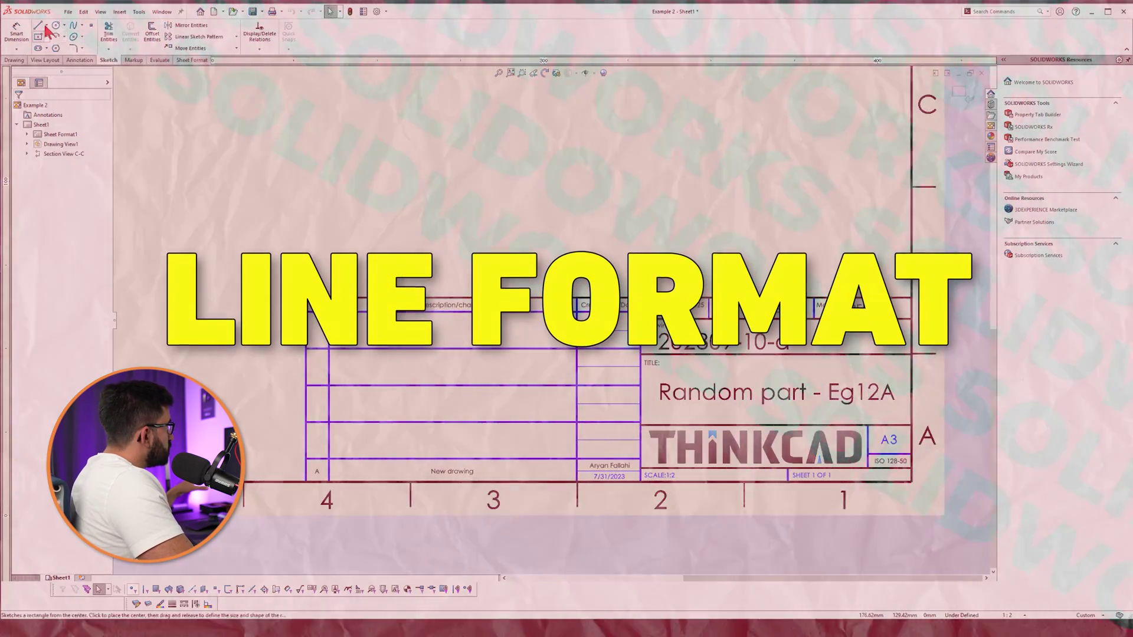
pyautogui.click(38, 25)
pyautogui.click(385, 190)
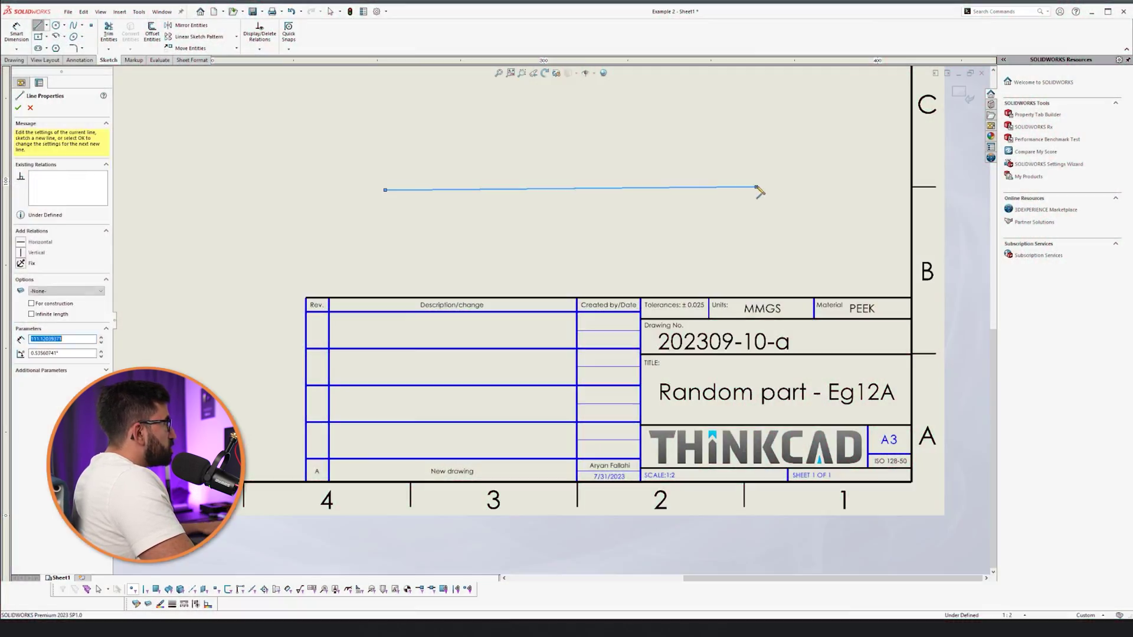
pyautogui.click(757, 189)
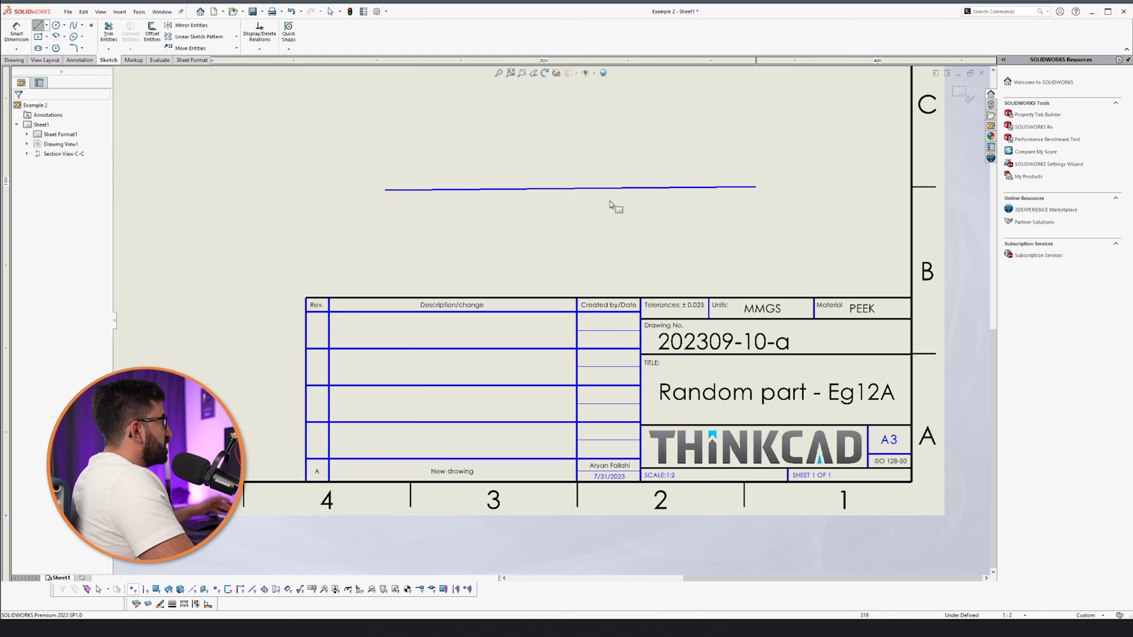
pyautogui.press('Escape')
pyautogui.click(749, 189)
pyautogui.moveTo(757, 190); pyautogui.dragTo(779, 191)
pyautogui.click(772, 256)
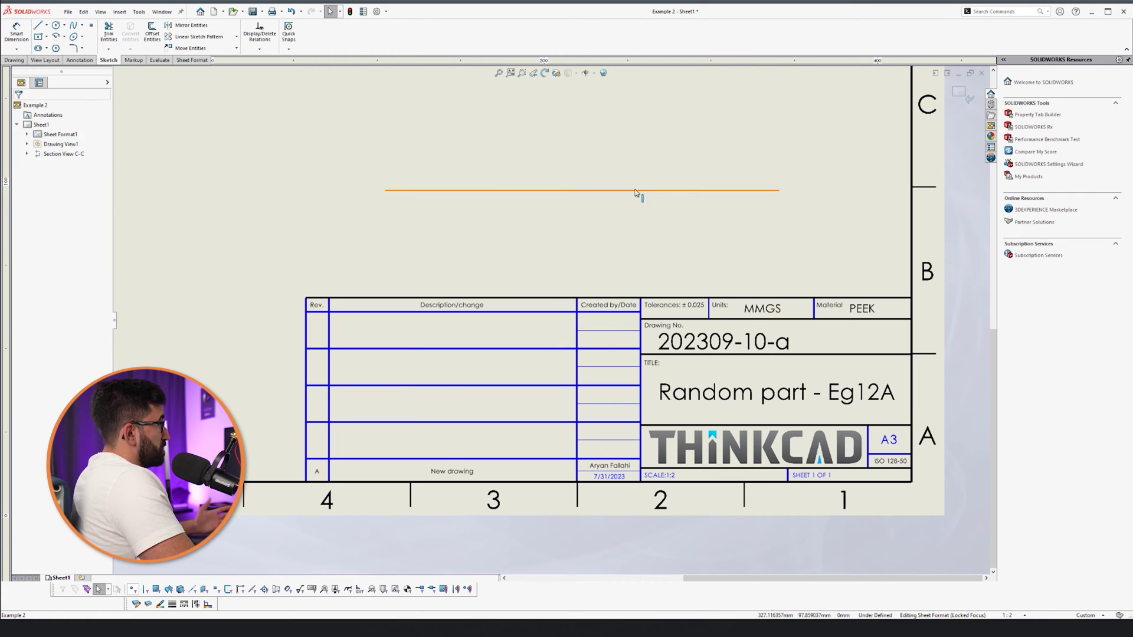
# Step: Locate the Line Format toolbar among the available toolbars
pyautogui.rightClick(659, 253)
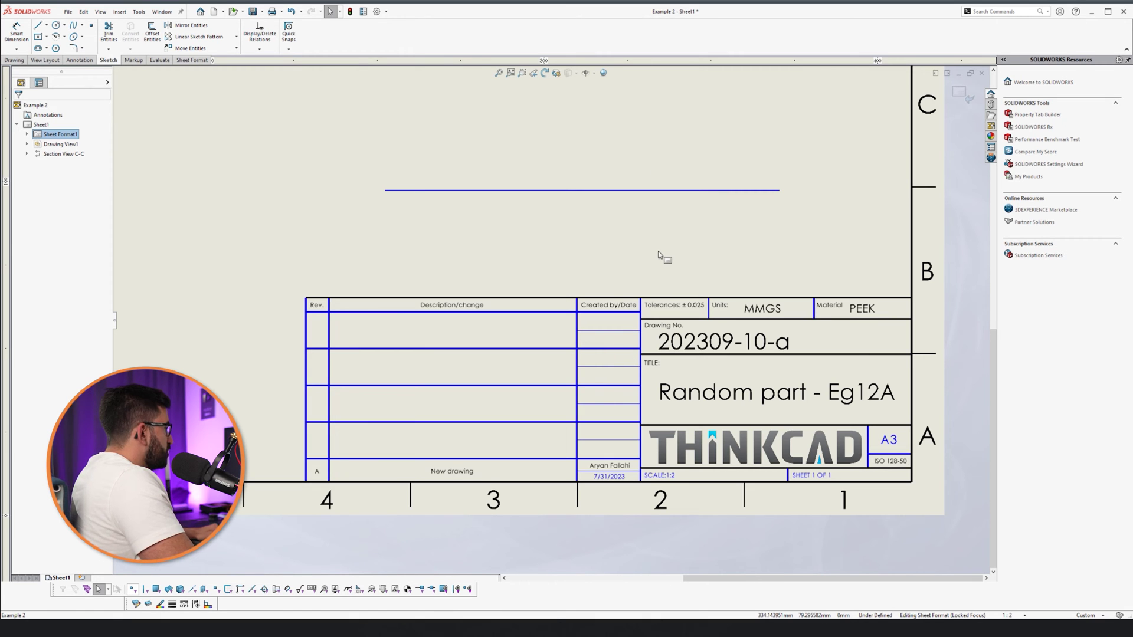
pyautogui.rightClick(547, 597)
pyautogui.click(506, 594)
pyautogui.rightClick(534, 608)
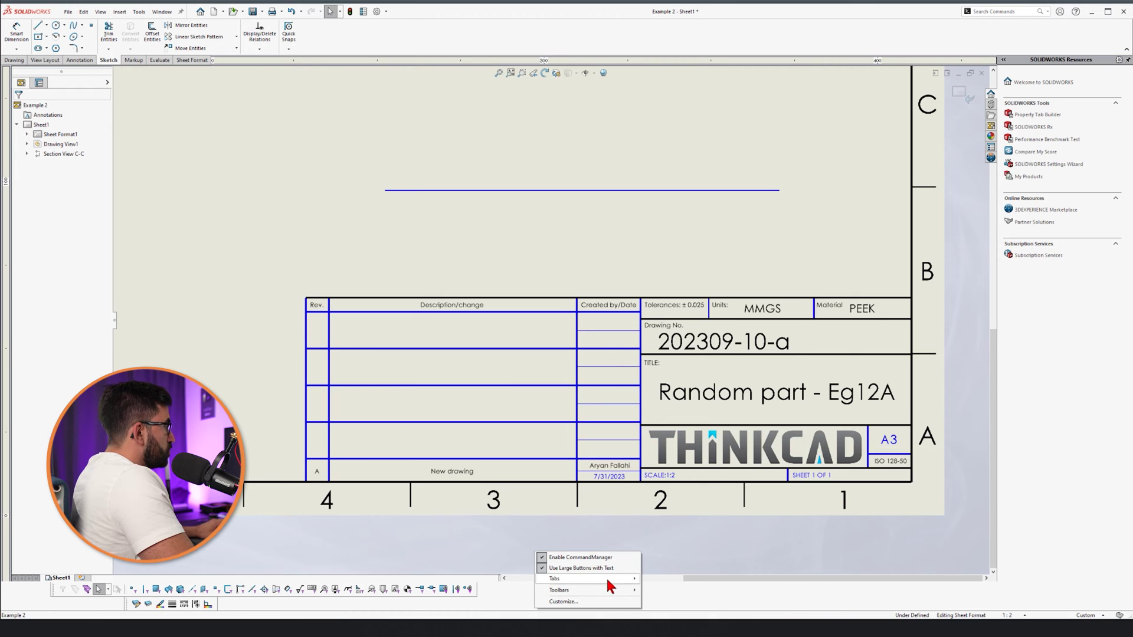
pyautogui.moveTo(615, 592)
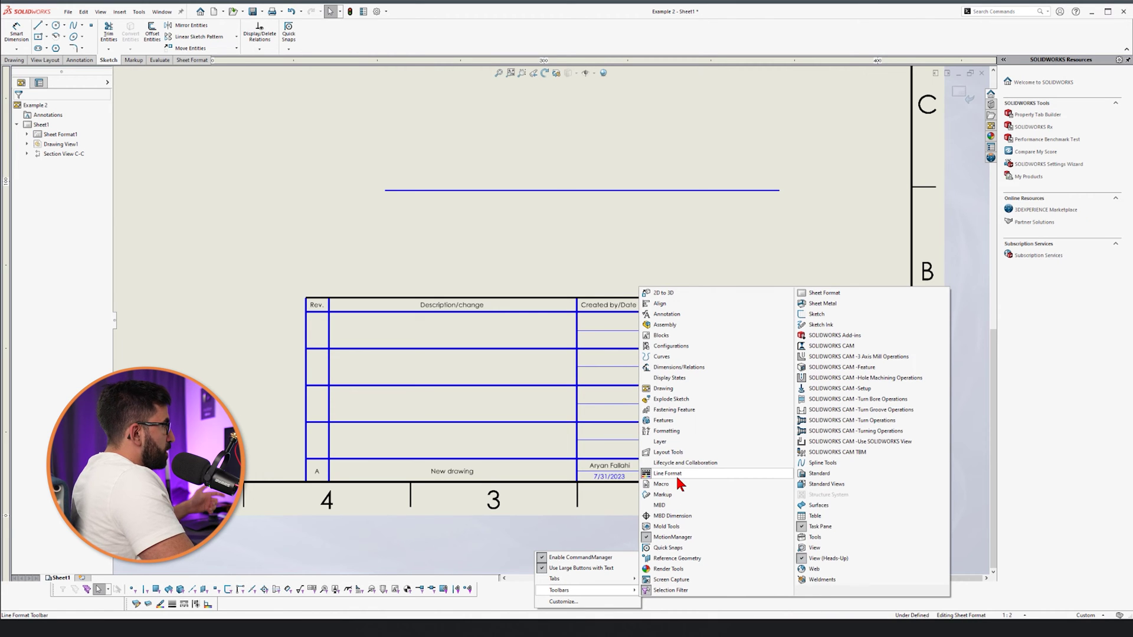
pyautogui.click(415, 603)
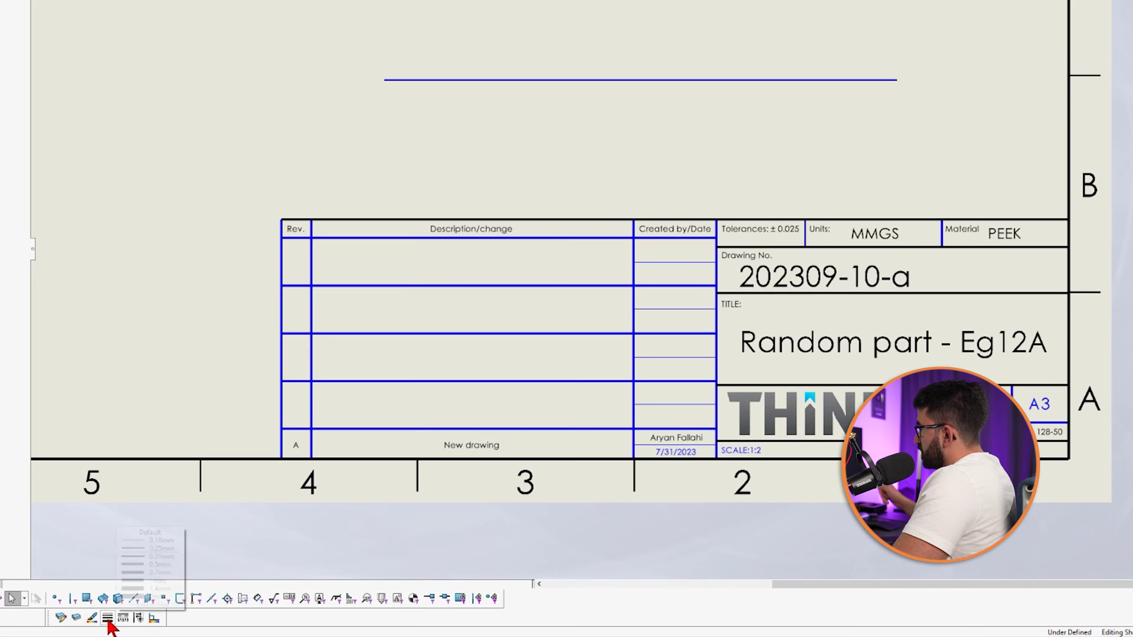
# Step: Set the thickness of the line above the title block to 0.18 mm
pyautogui.click(184, 606)
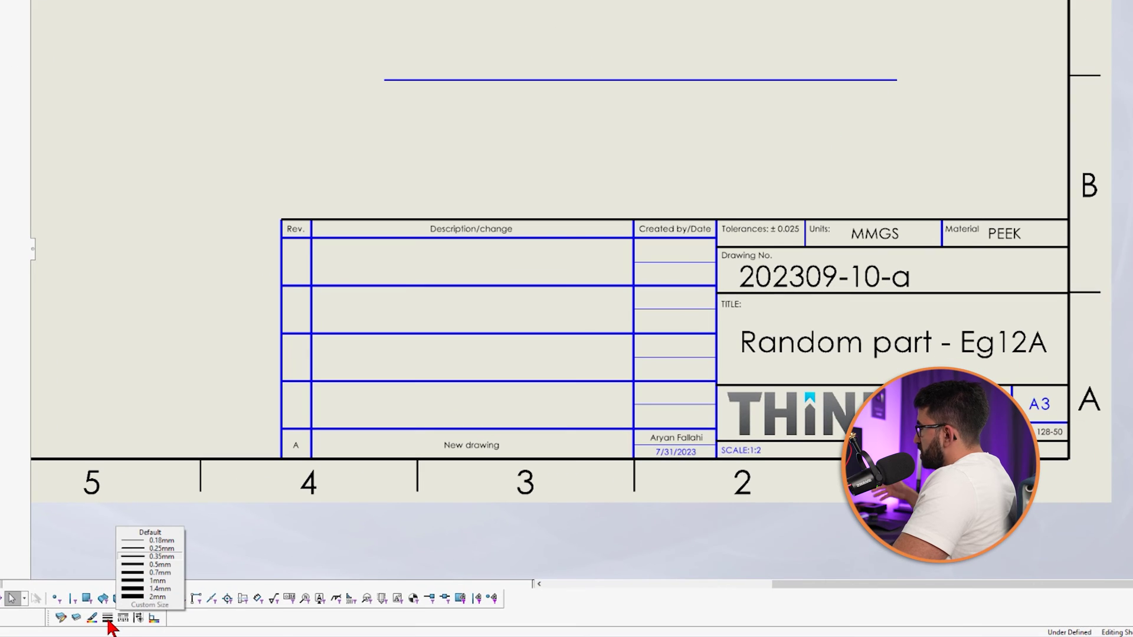
pyautogui.click(475, 80)
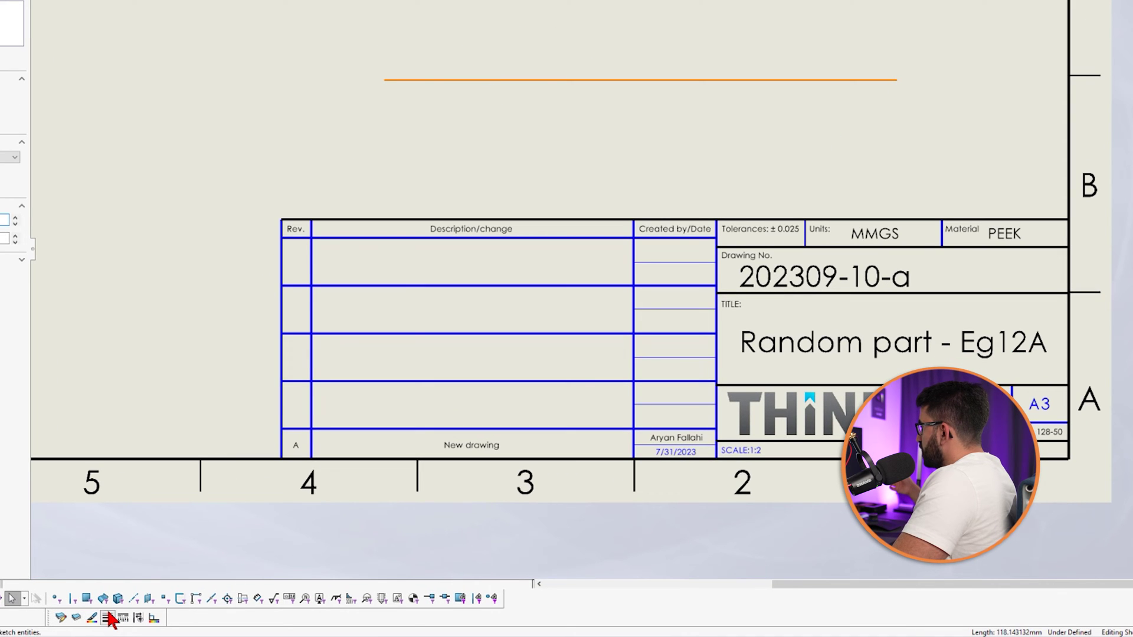
pyautogui.click(108, 618)
pyautogui.click(144, 537)
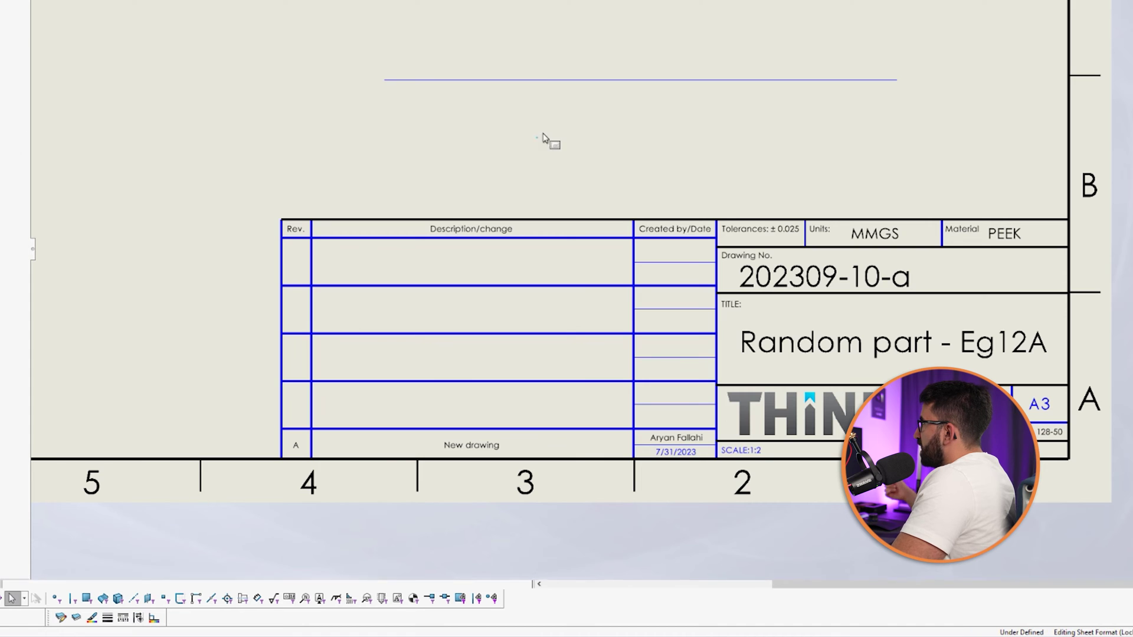
# Step: Change the thickness of the line above the title block to 0.25 mm
pyautogui.click(536, 81)
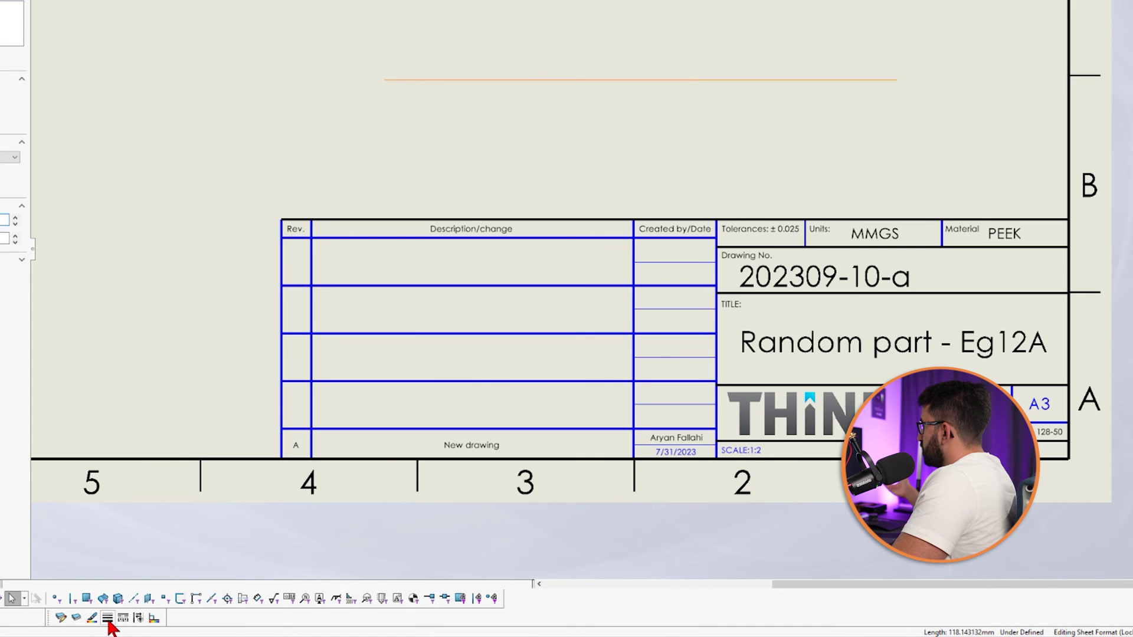
pyautogui.click(144, 548)
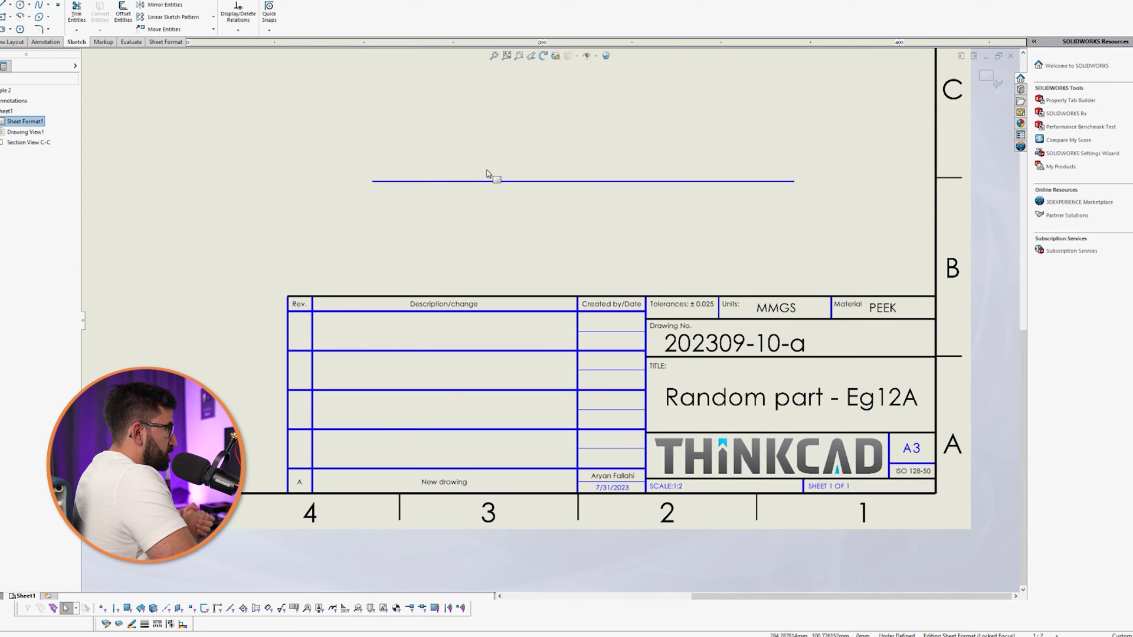
pyautogui.scroll(-3, 845, 359)
pyautogui.scroll(2, 625, 360)
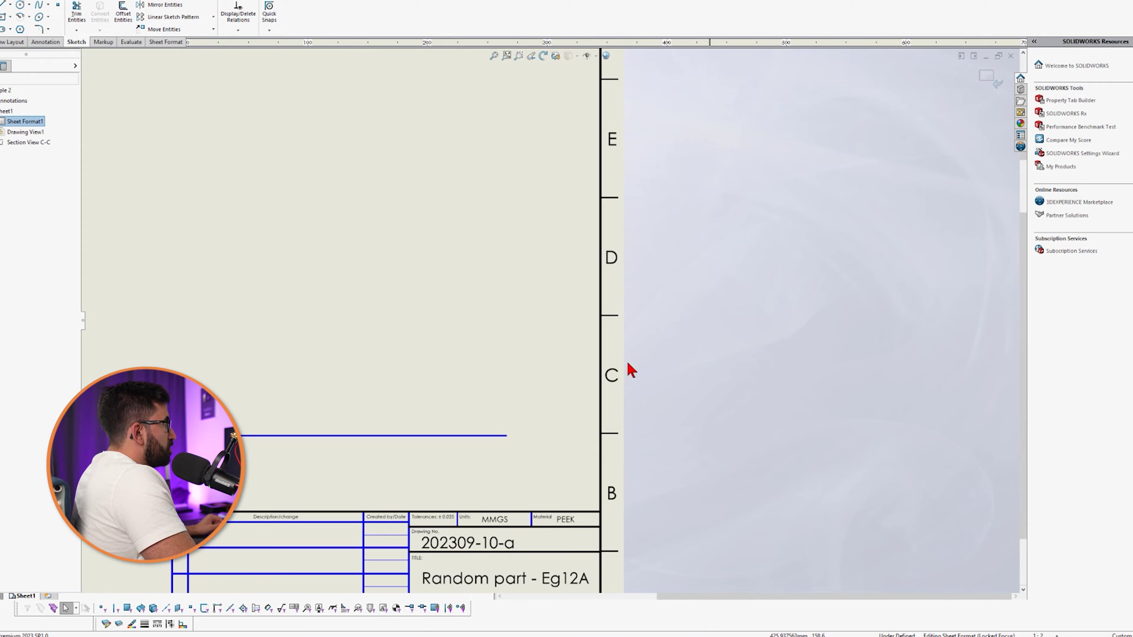
# Step: Delete the loose line above the title block
pyautogui.click(612, 260)
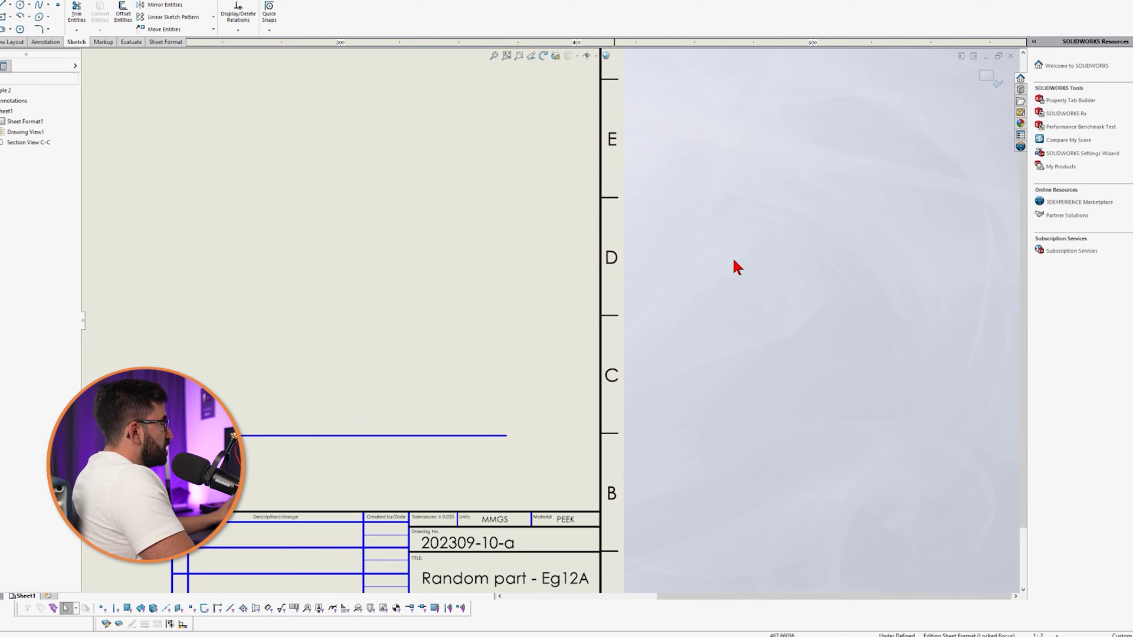
pyautogui.scroll(-6, 697, 272)
pyautogui.scroll(3, 402, 316)
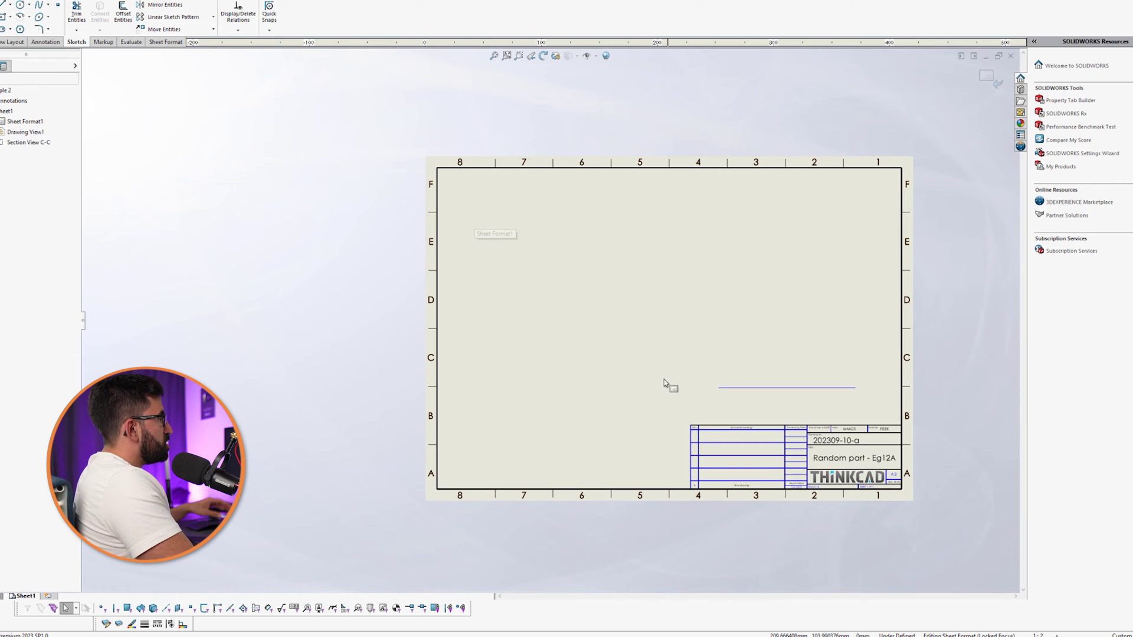
pyautogui.scroll(3, 979, 461)
pyautogui.moveTo(705, 191); pyautogui.dragTo(546, 332)
pyautogui.scroll(4, 549, 378)
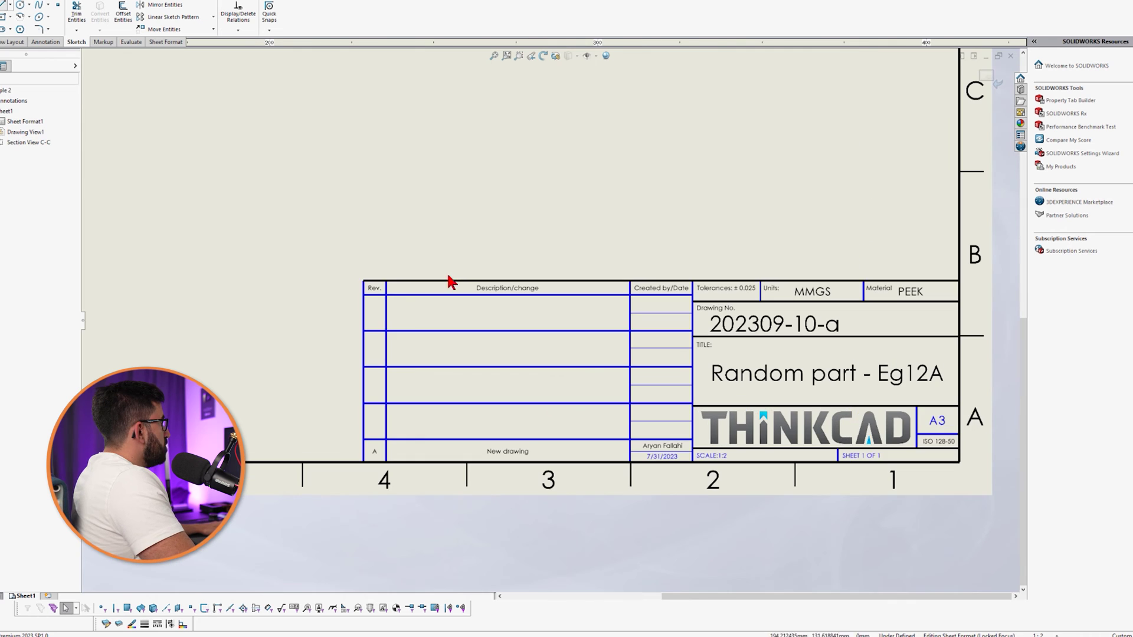
# Step: Draw a vertical line through the full height of the revision table, splitting a new column off the Description/change column
pyautogui.press('l')
pyautogui.click(570, 281)
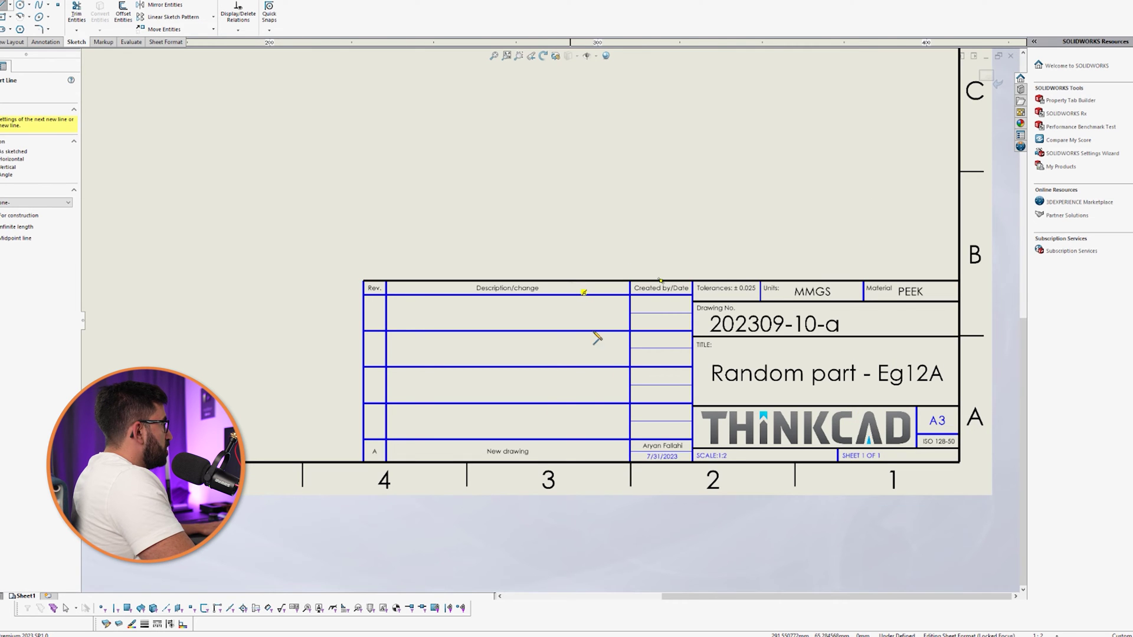
pyautogui.click(567, 462)
pyautogui.press('Escape')
# Step: Duplicate the "Created by/Date" heading and place the copy in the header cell of the new column
pyautogui.scroll(4, 590, 368)
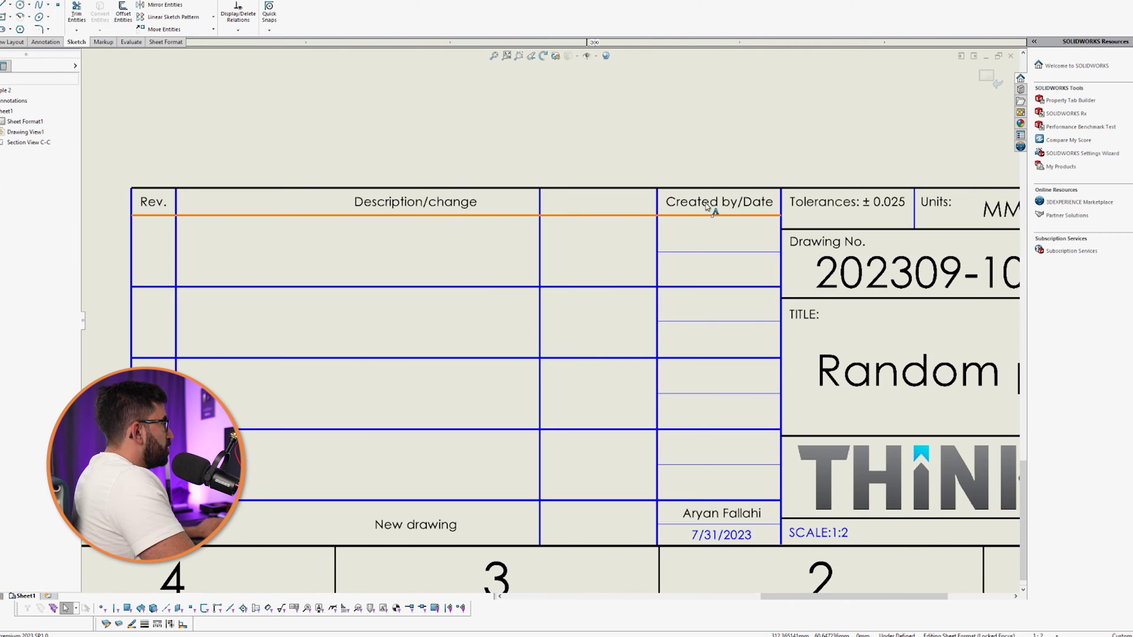
pyautogui.write('Created by/Date')
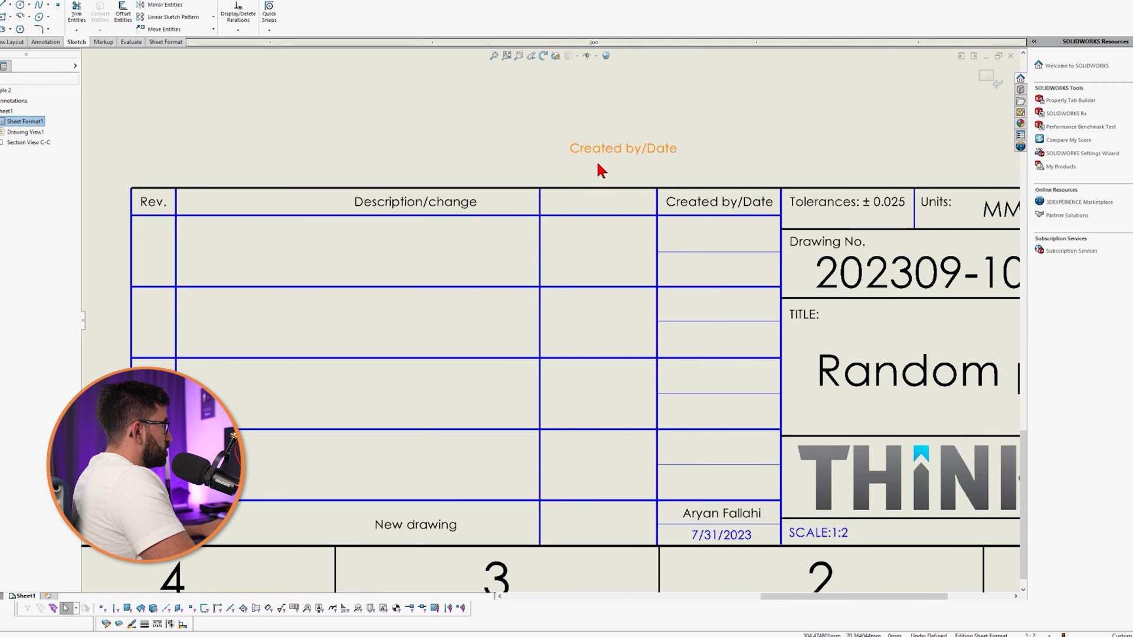
pyautogui.moveTo(671, 167); pyautogui.dragTo(650, 217)
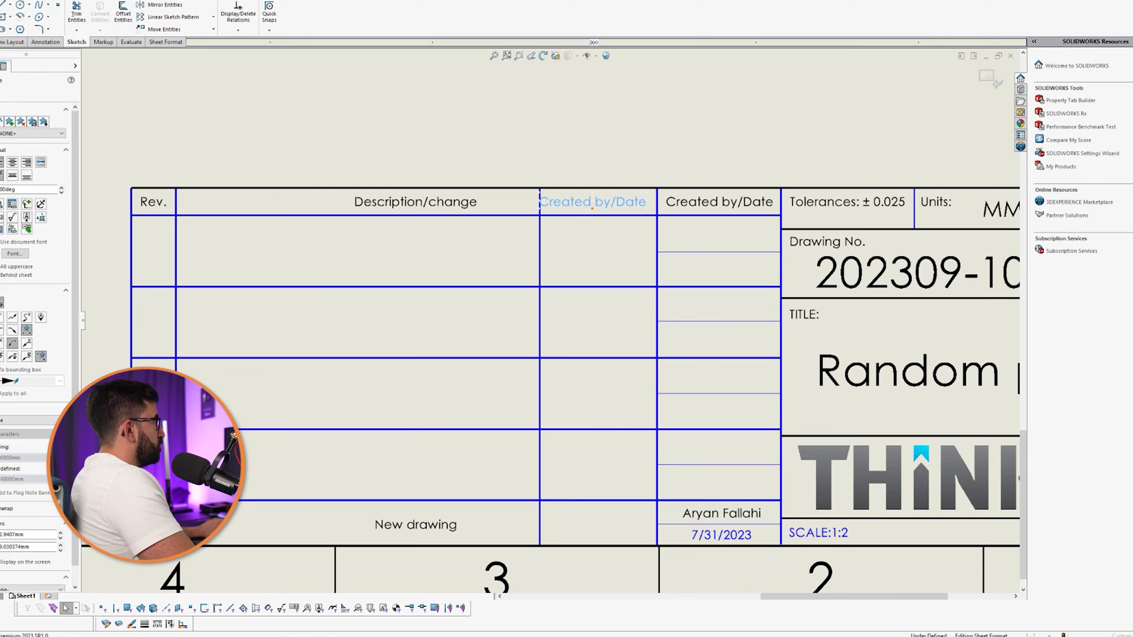
# Step: Change the copied heading's text to "Approved by" and centre it in the new column's header cell
pyautogui.doubleClick(617, 220)
pyautogui.write('Approved by')
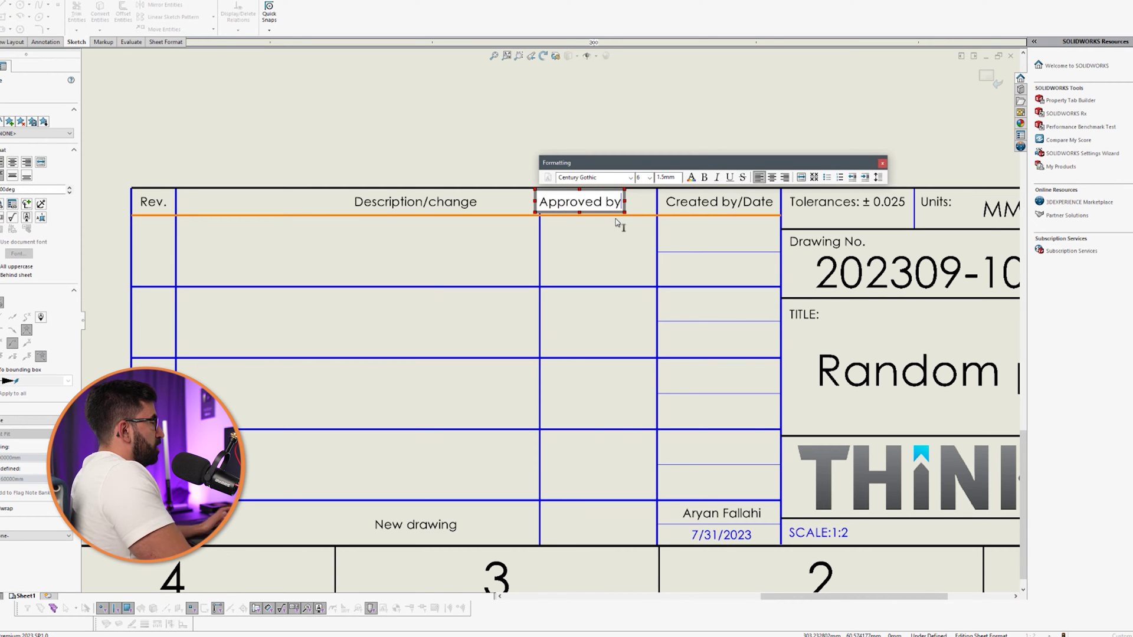
pyautogui.click(525, 200)
pyautogui.moveTo(581, 201); pyautogui.dragTo(600, 202)
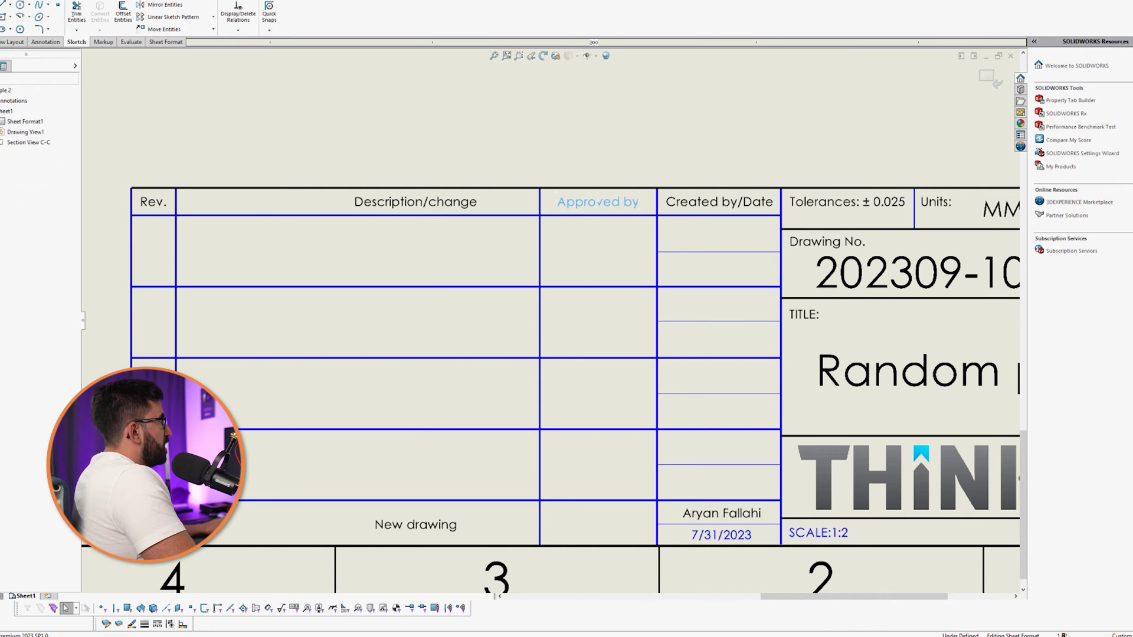
pyautogui.click(600, 171)
# Step: Move the "Description/change" heading and the "New drawing" note to the middle of their narrowed column
pyautogui.moveTo(422, 196); pyautogui.dragTo(373, 206)
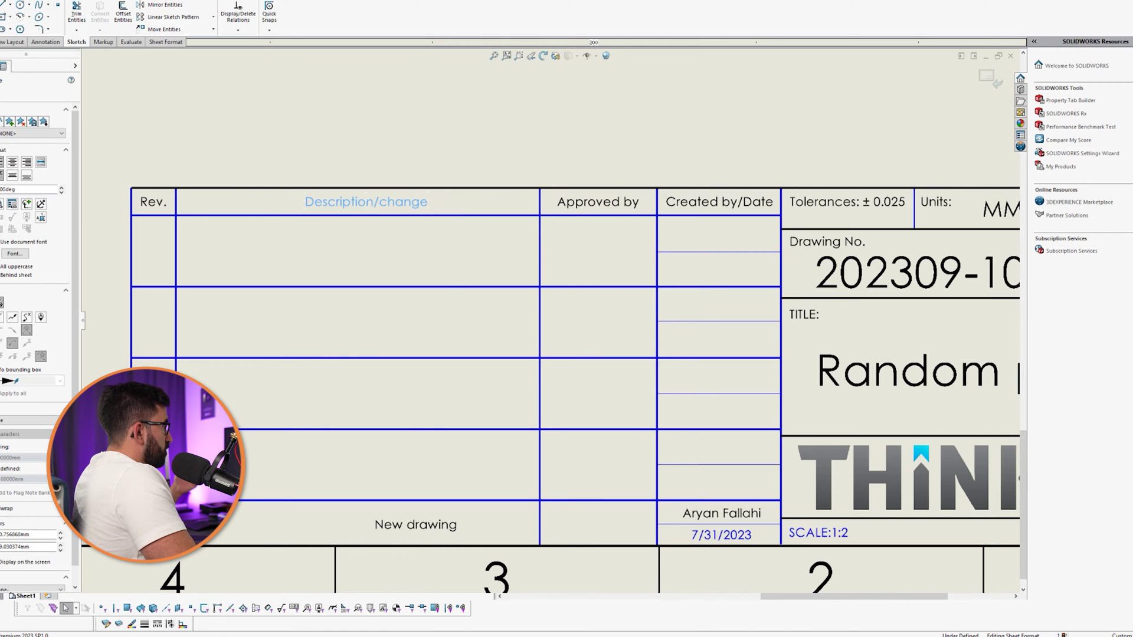
pyautogui.moveTo(430, 527); pyautogui.dragTo(349, 524)
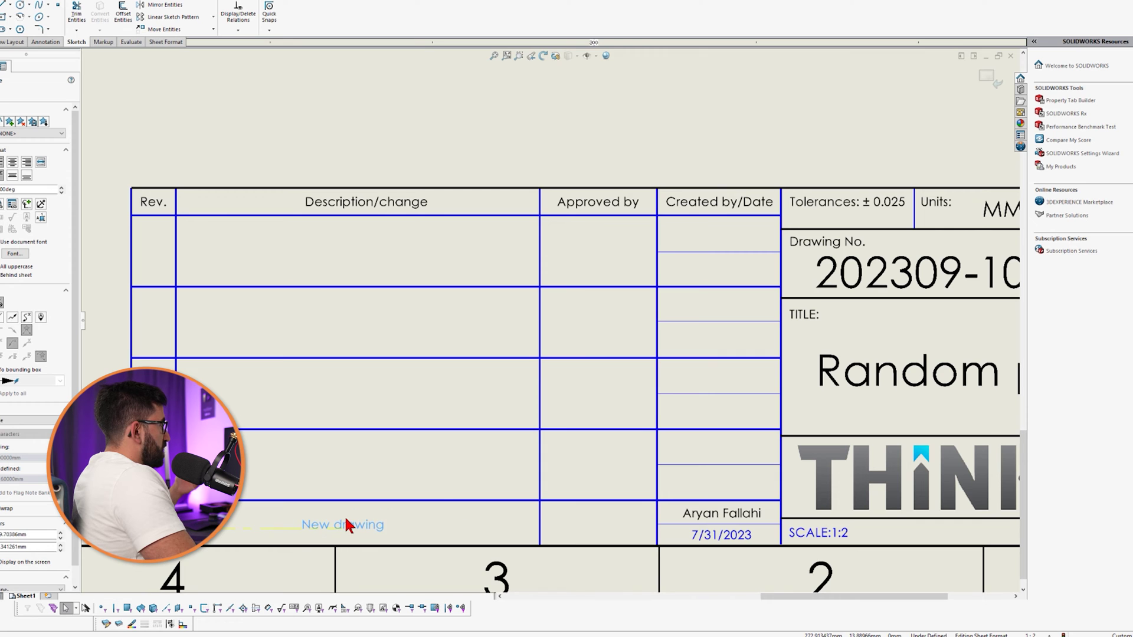
pyautogui.click(501, 131)
# Step: Open the picture file browser for inserting a logo into the sheet format
pyautogui.scroll(4, 481, 183)
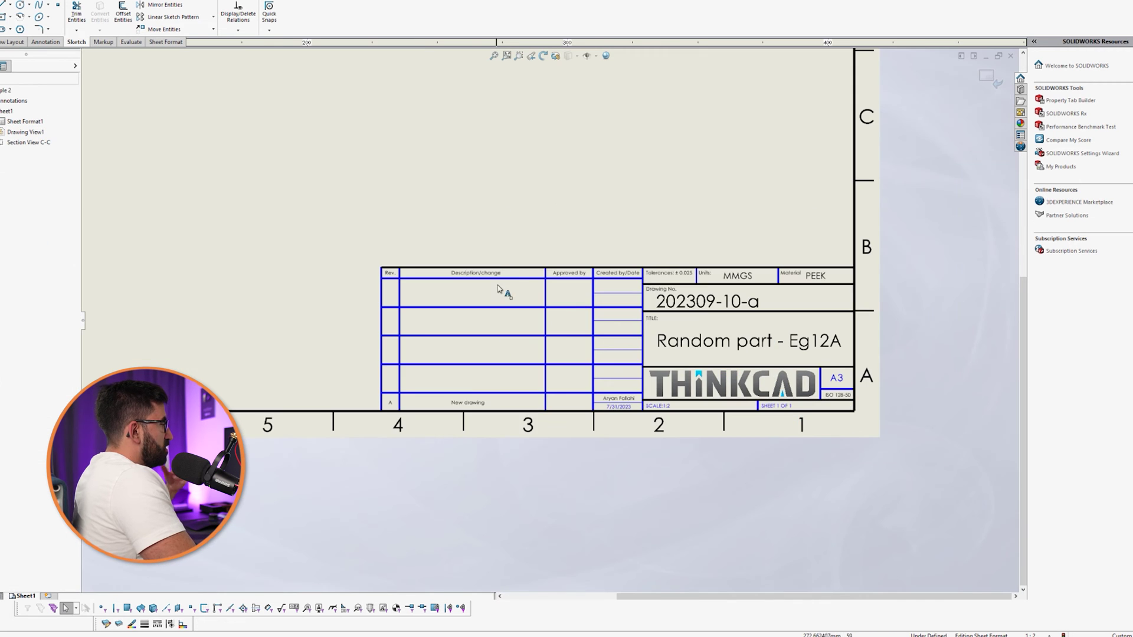
pyautogui.scroll(-1, 505, 270)
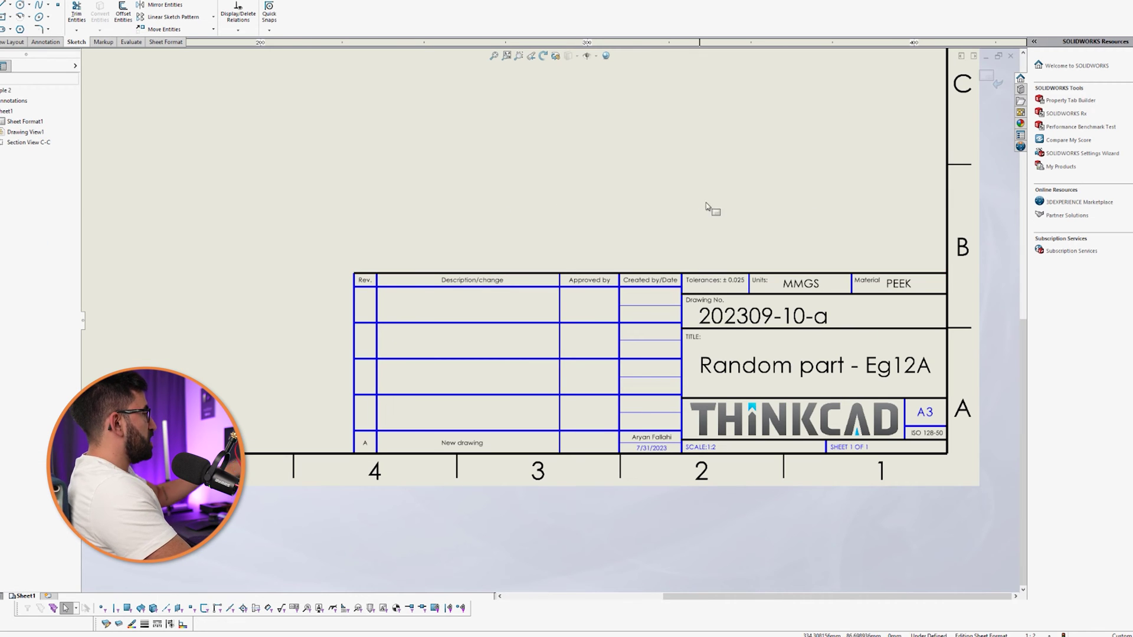
pyautogui.scroll(-2, 883, 379)
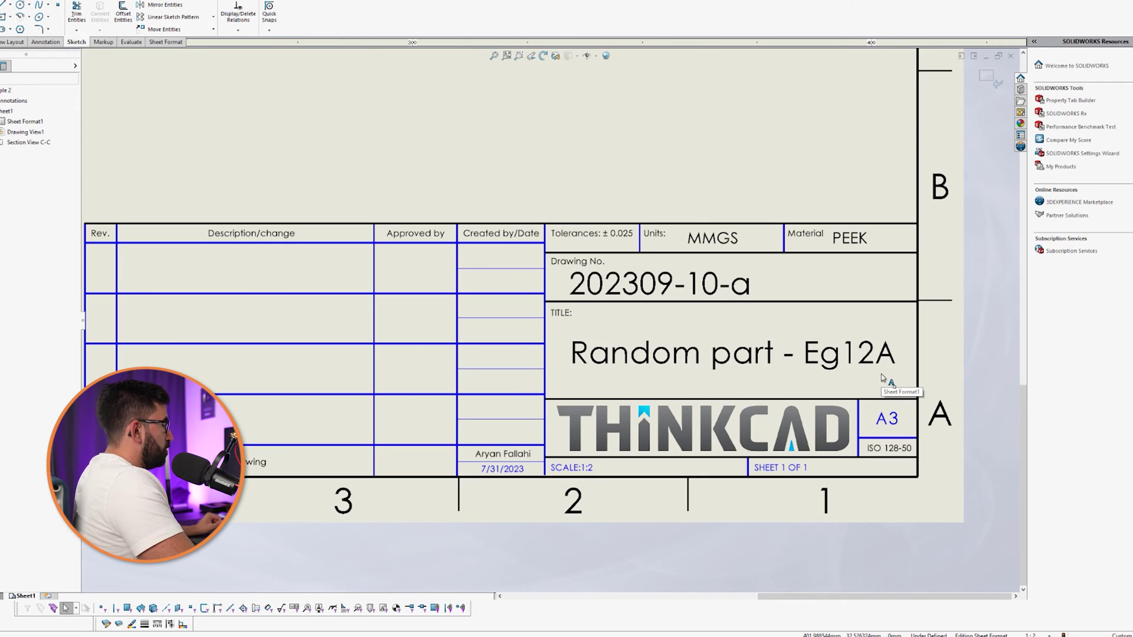
pyautogui.scroll(2, 834, 382)
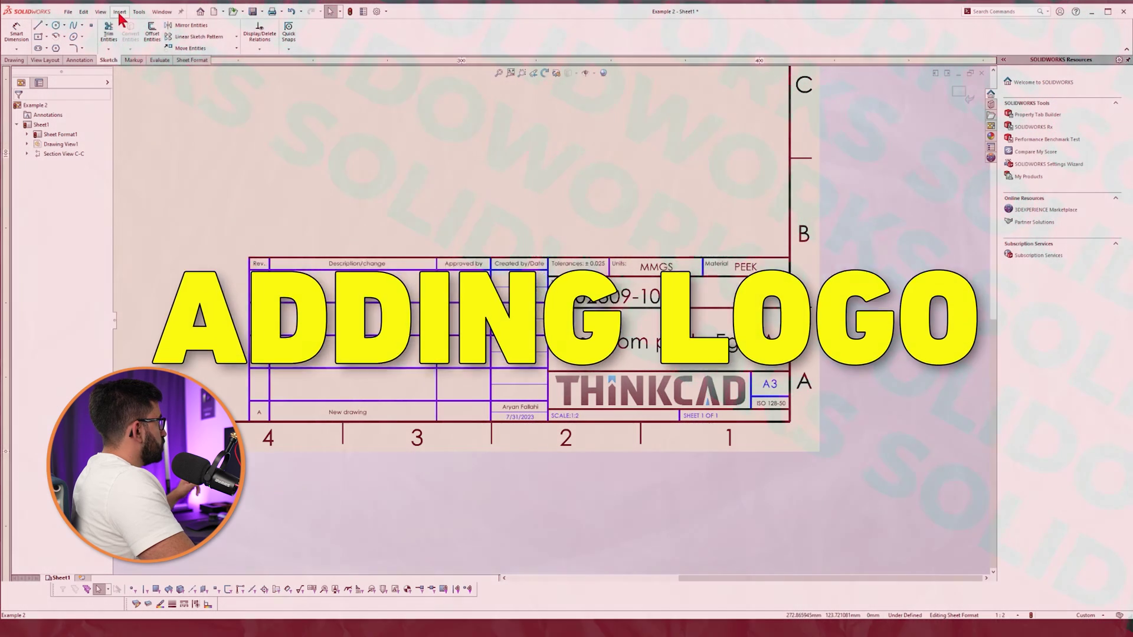
pyautogui.click(109, 4)
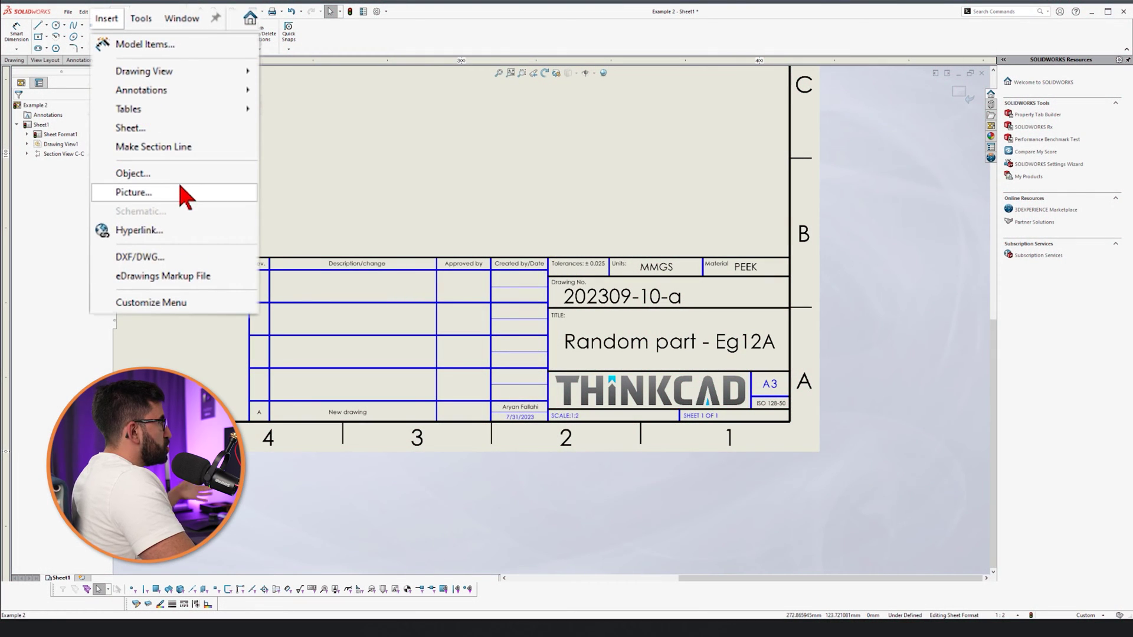
pyautogui.click(139, 111)
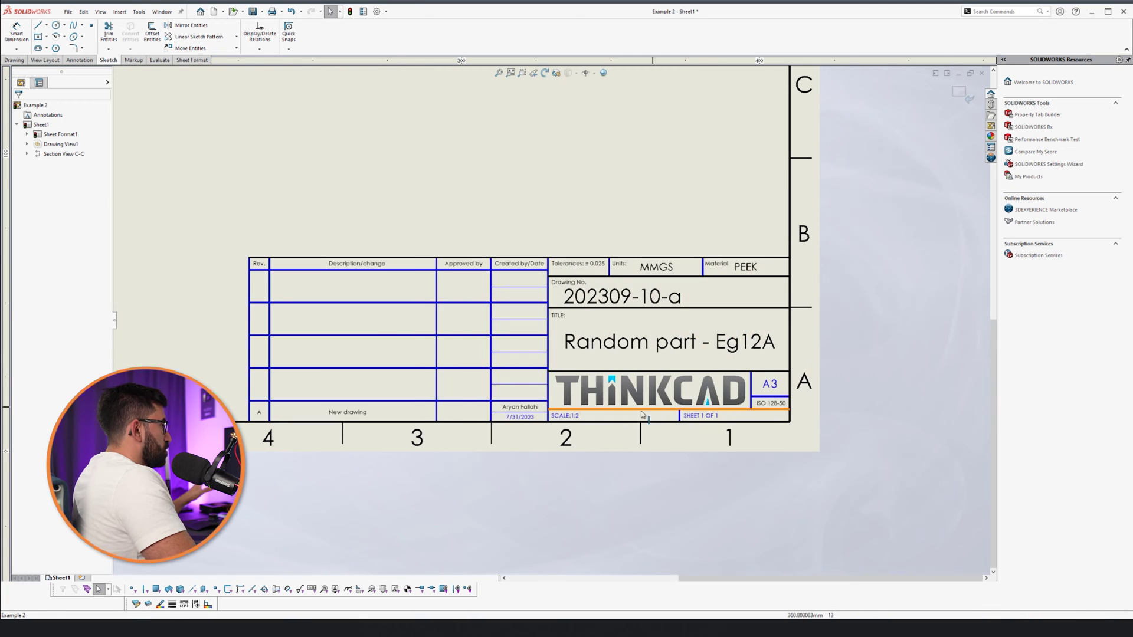
pyautogui.scroll(-3, 547, 379)
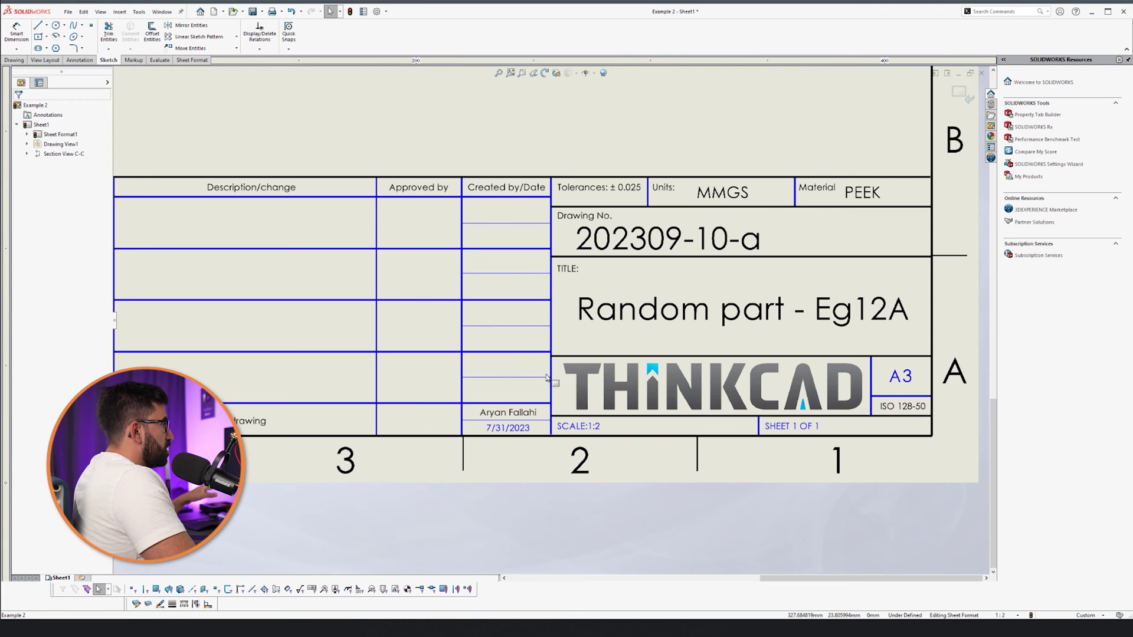
pyautogui.scroll(3, 430, 218)
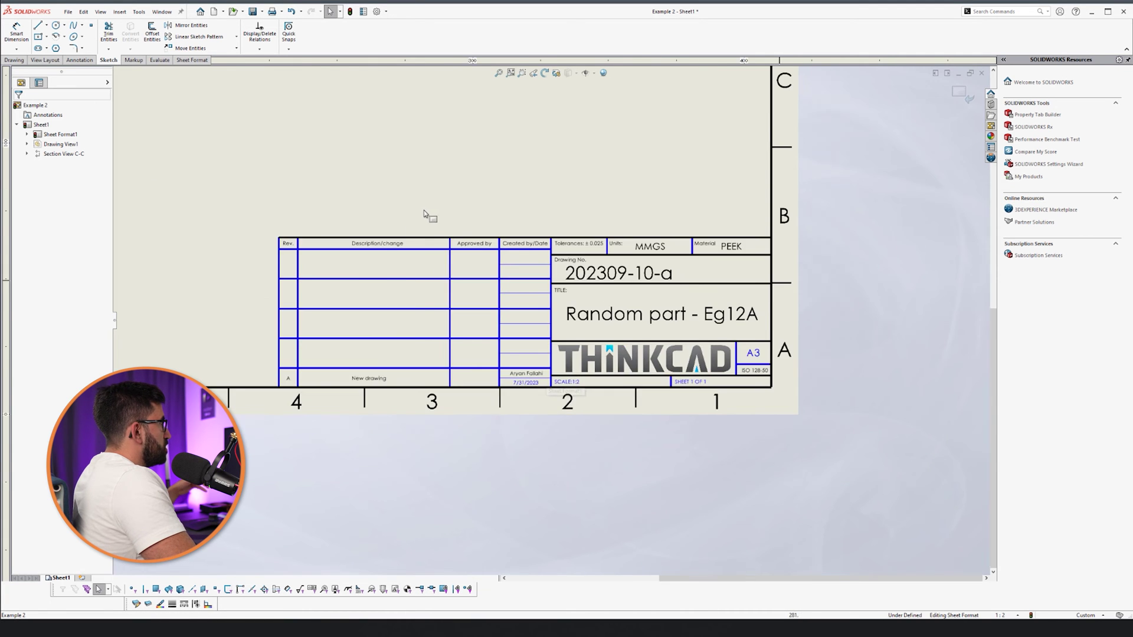
pyautogui.scroll(-1, 466, 226)
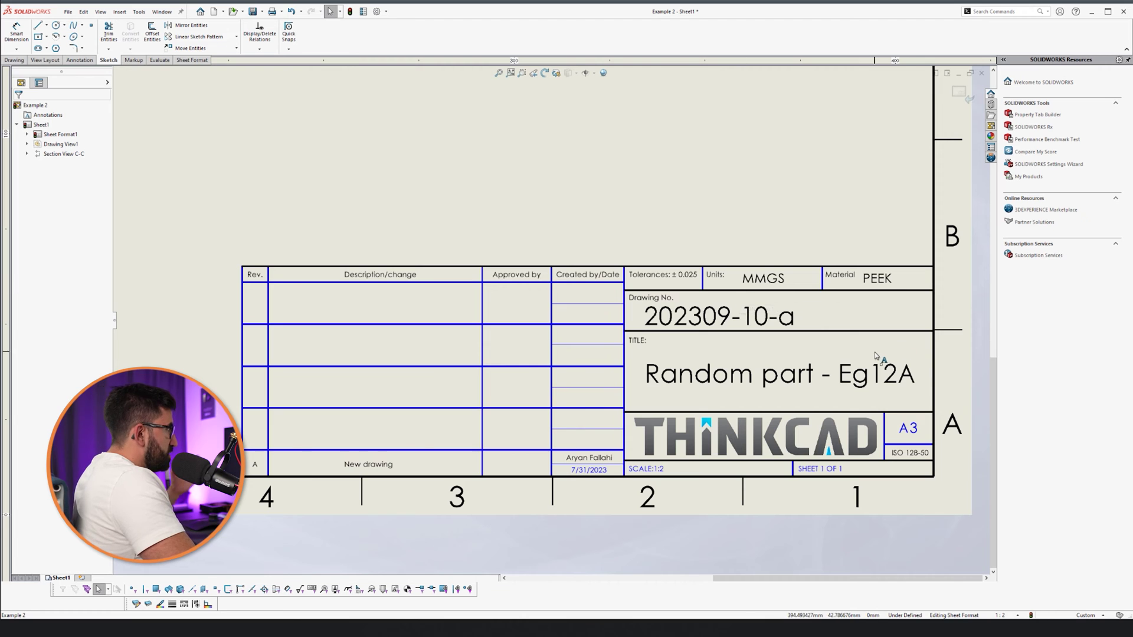
pyautogui.click(639, 341)
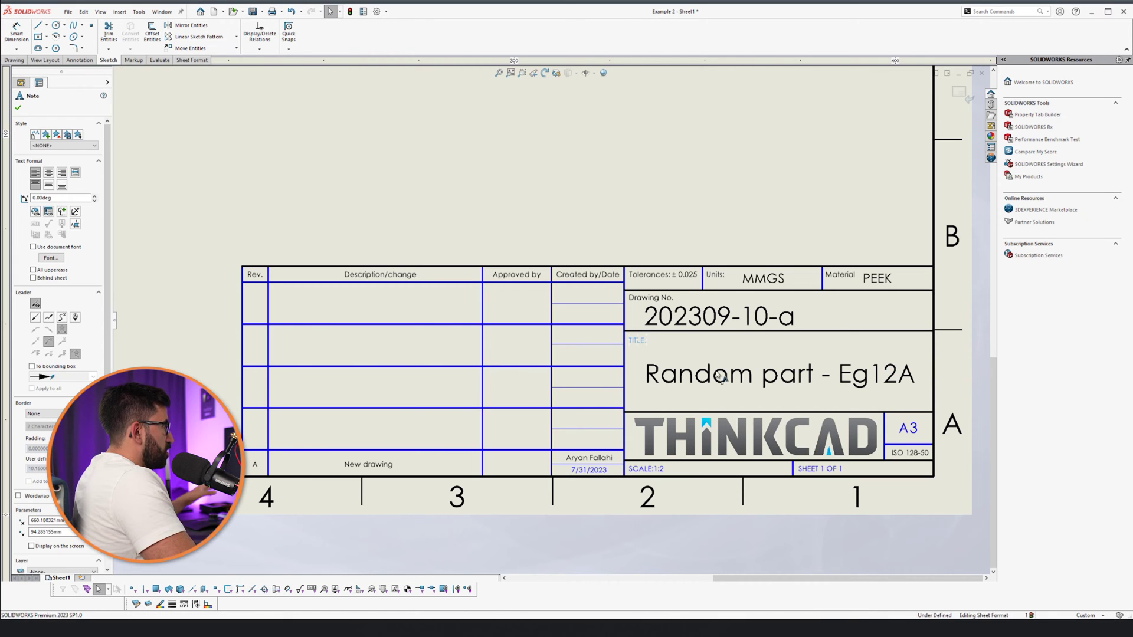
pyautogui.click(741, 190)
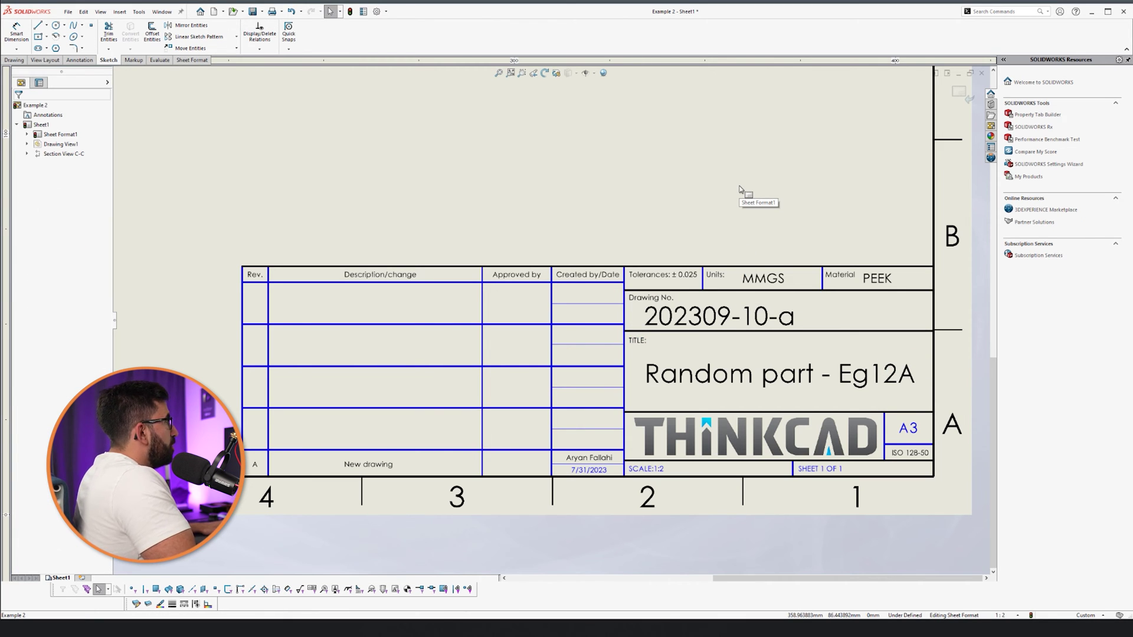
# Step: Leave sheet format editing and return to the drawing sheet around the revision table
pyautogui.click(960, 93)
pyautogui.scroll(5, 774, 235)
pyautogui.scroll(-3, 710, 224)
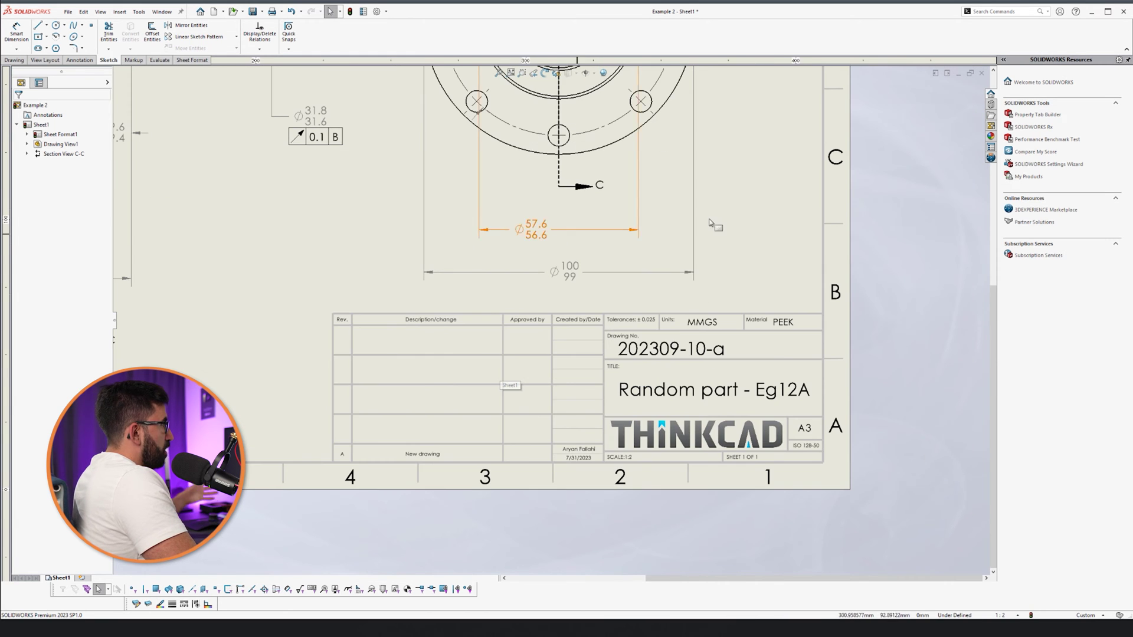
pyautogui.scroll(-2, 408, 502)
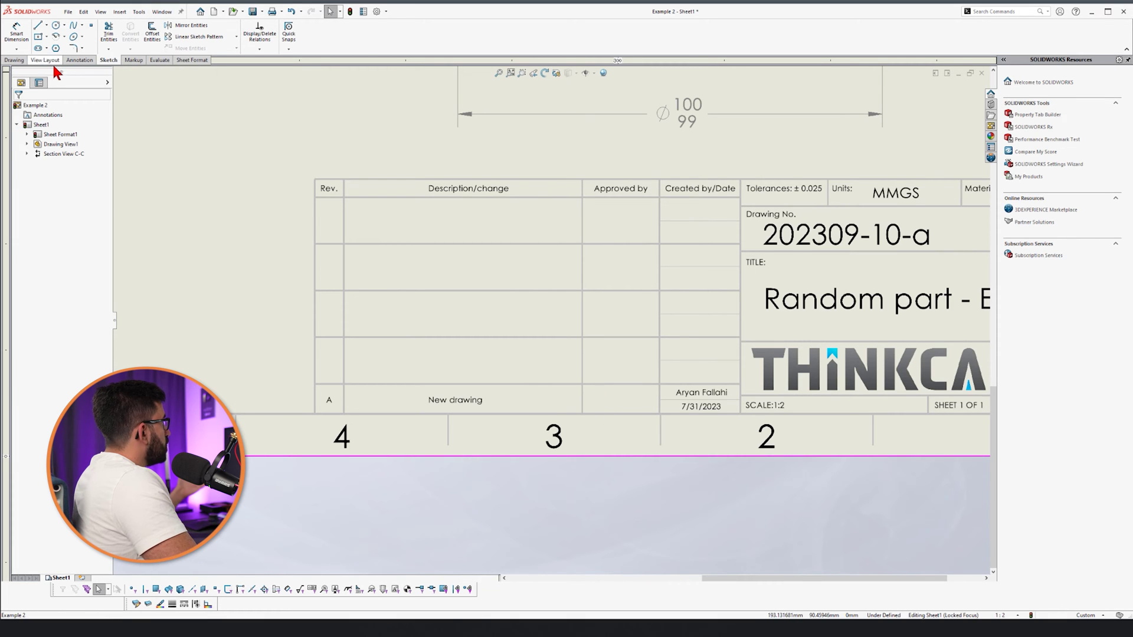
# Step: Place a note with the approver's name in the Approved by cell of revision A
pyautogui.click(80, 59)
pyautogui.click(104, 30)
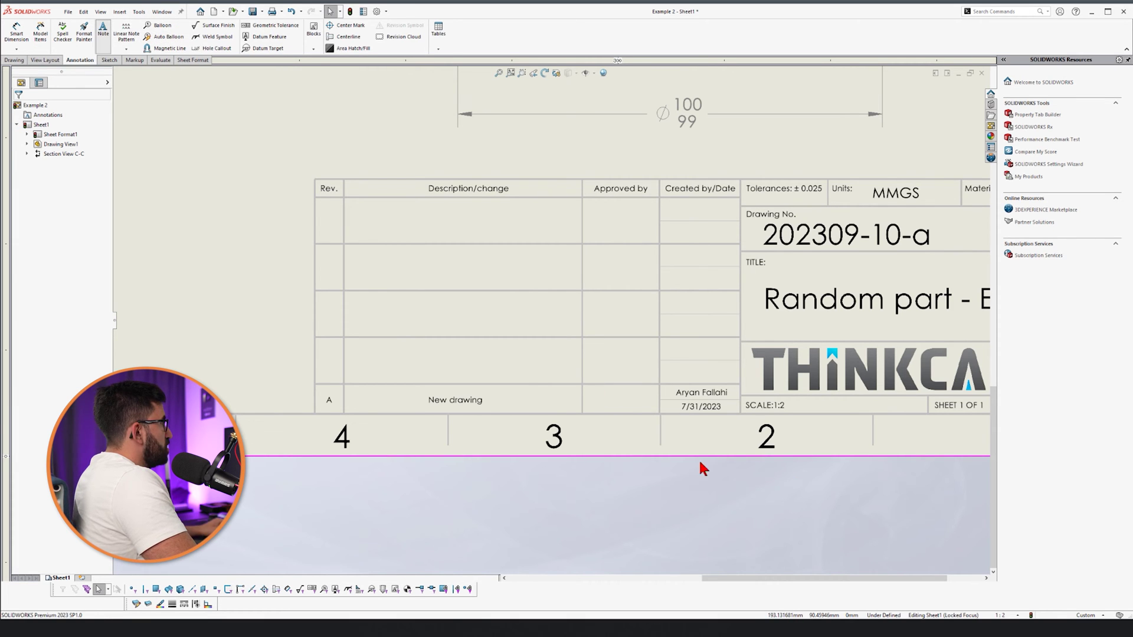
pyautogui.click(589, 396)
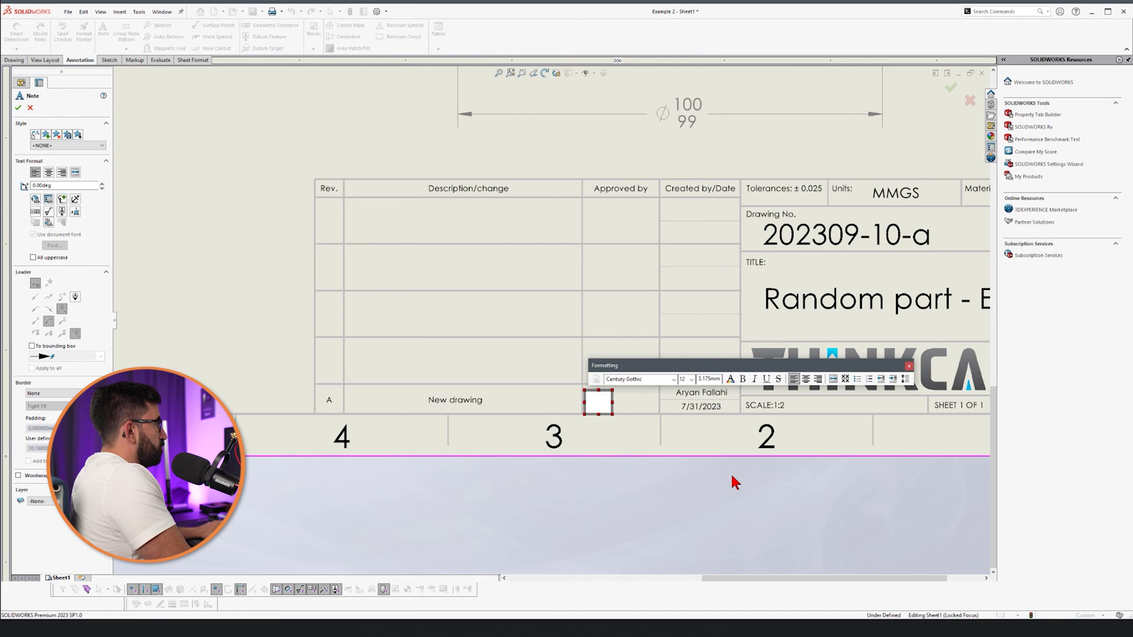
pyautogui.write('James')
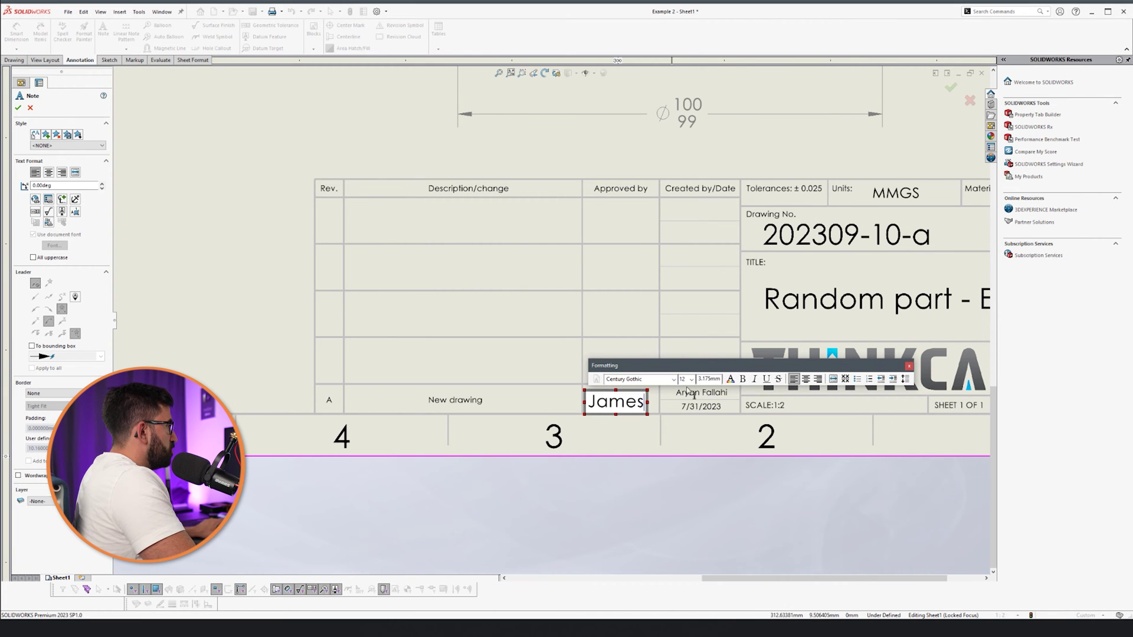
# Step: Set the approver name note's font size to 10 and centre the note in its cell
pyautogui.hotkey('ctrl', 'a')
pyautogui.click(691, 380)
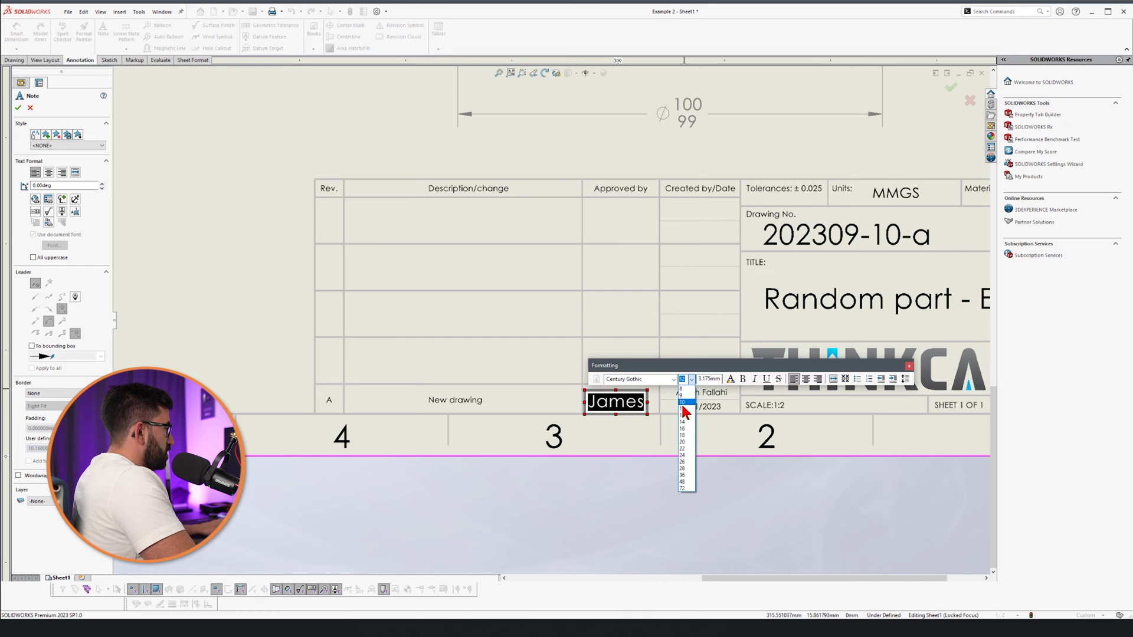
pyautogui.click(683, 403)
pyautogui.press('Escape')
pyautogui.press('Escape')
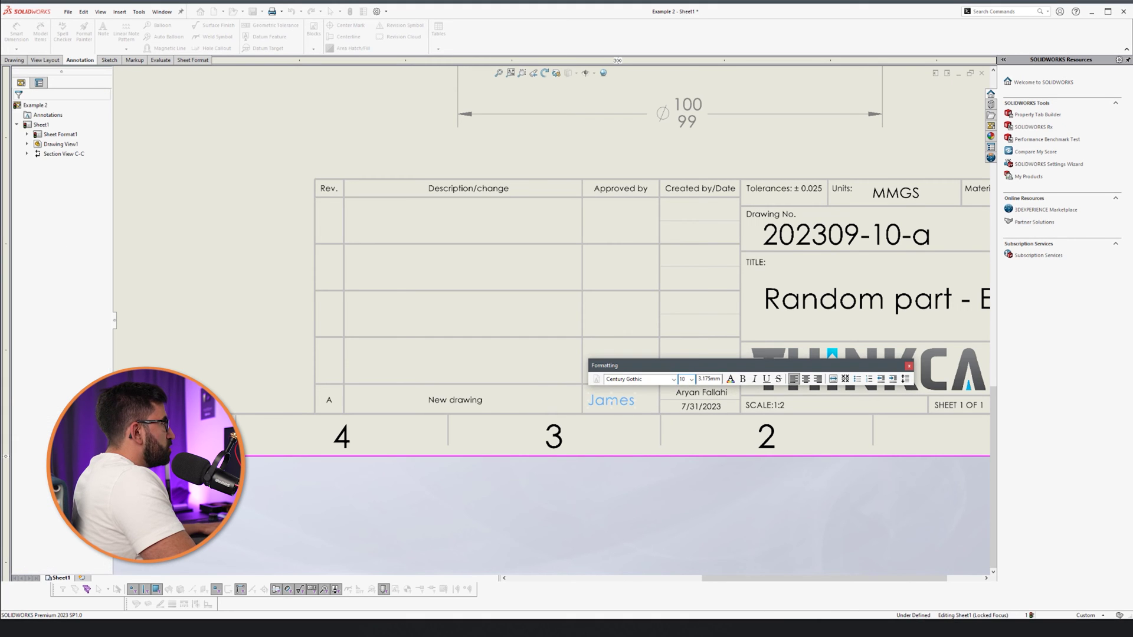
pyautogui.moveTo(615, 404)
pyautogui.mouseDown()
pyautogui.moveTo(636, 395)
pyautogui.moveTo(628, 404)
pyautogui.mouseUp()
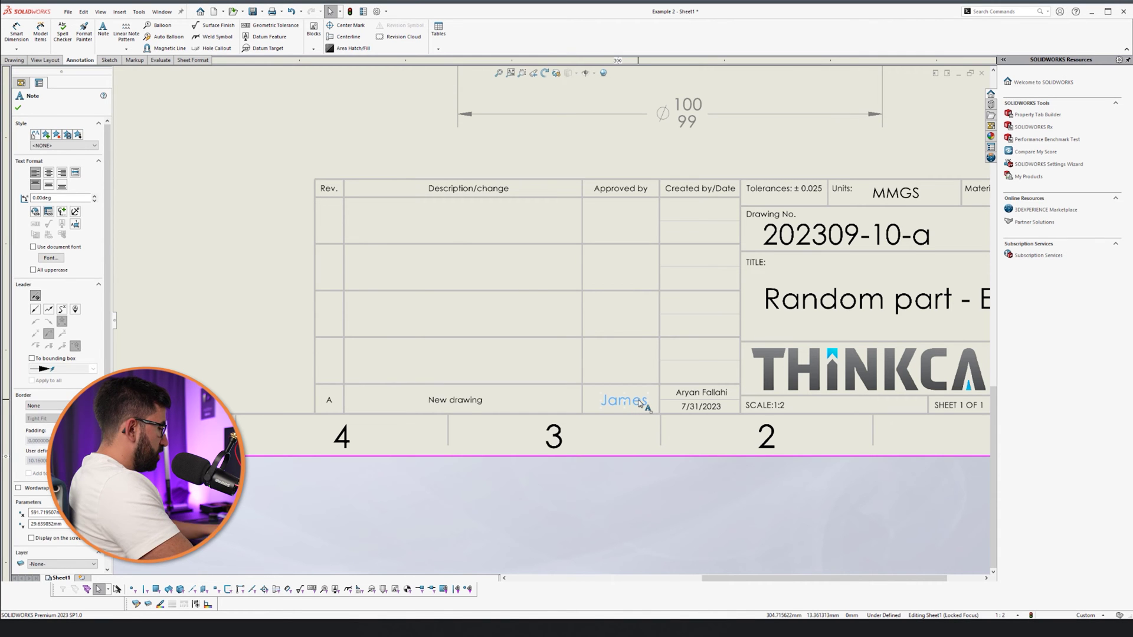
# Step: Delete the approver name note from the drawing sheet and reopen the sheet format for editing
pyautogui.press('Delete')
pyautogui.scroll(5, 590, 419)
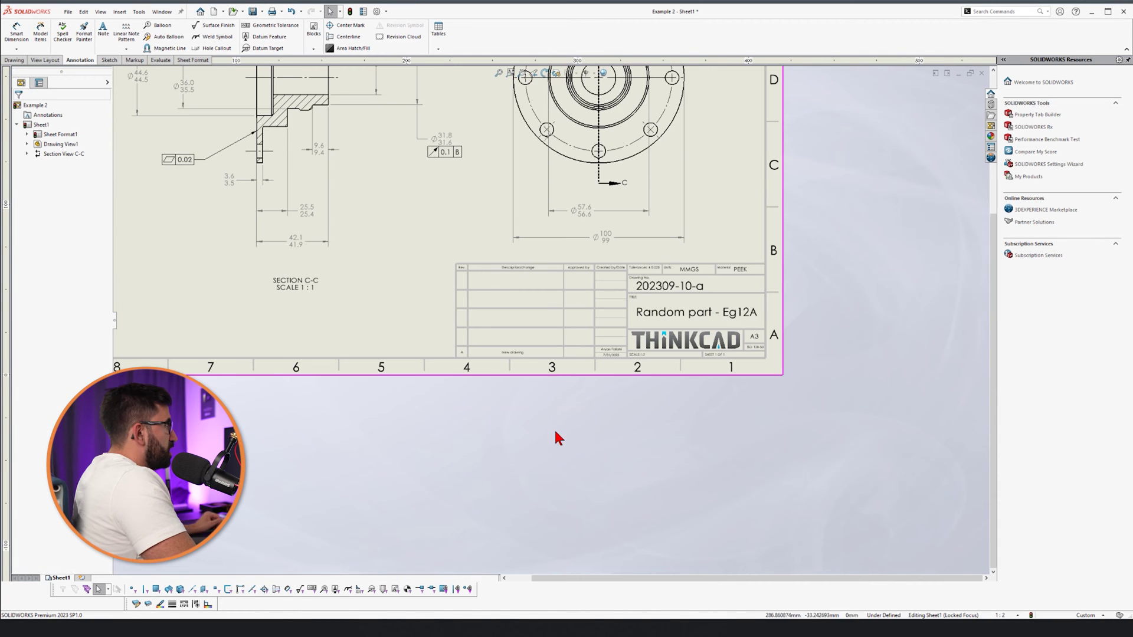
pyautogui.scroll(3, 522, 279)
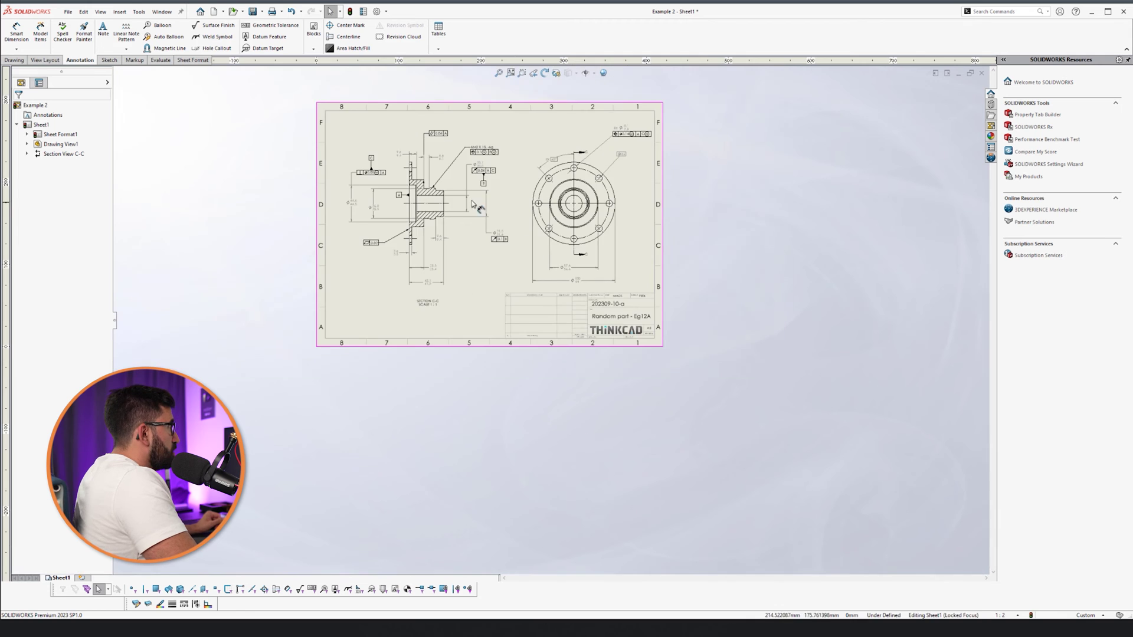
pyautogui.scroll(-4, 508, 304)
pyautogui.rightClick(497, 308)
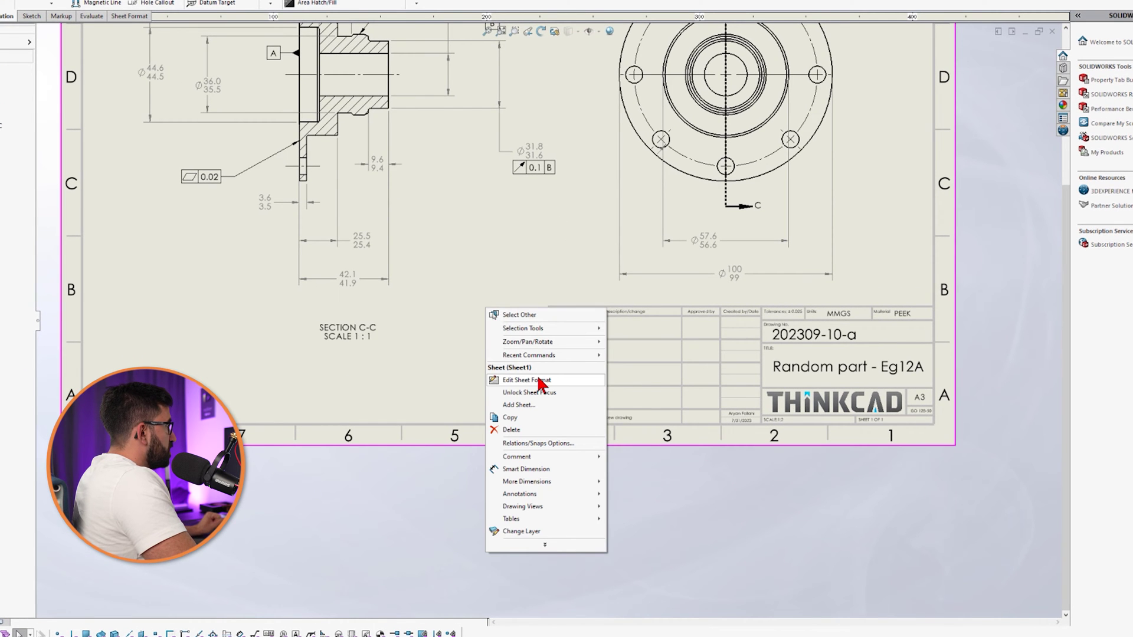
pyautogui.click(541, 382)
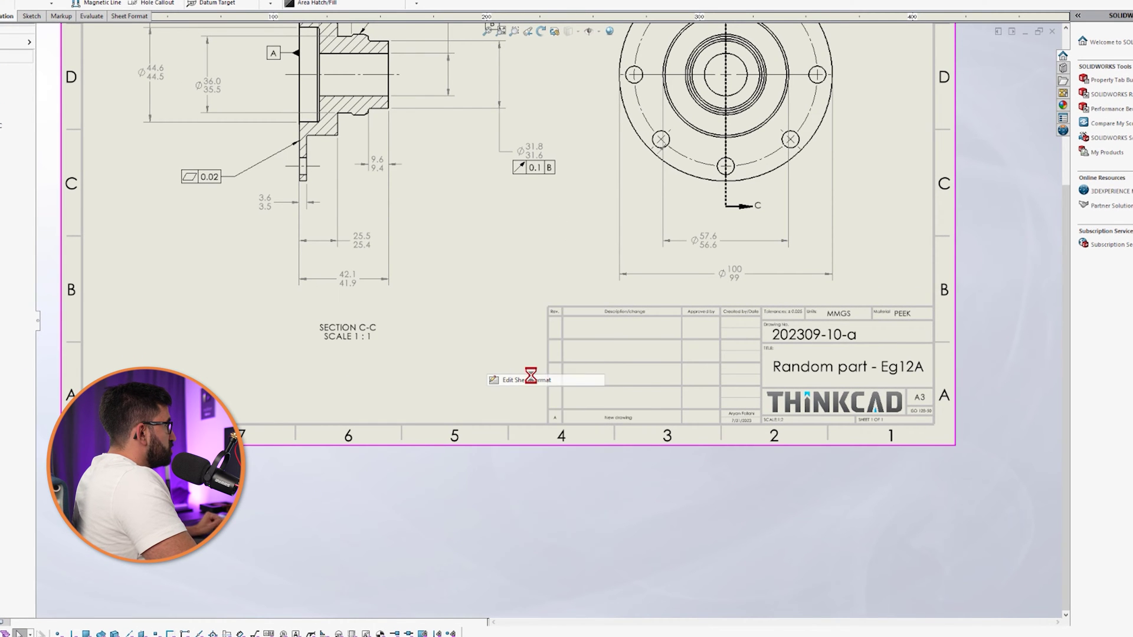
# Step: Copy the creator's name note from the revision A row into the adjacent Approved by cell
pyautogui.scroll(-5, 687, 367)
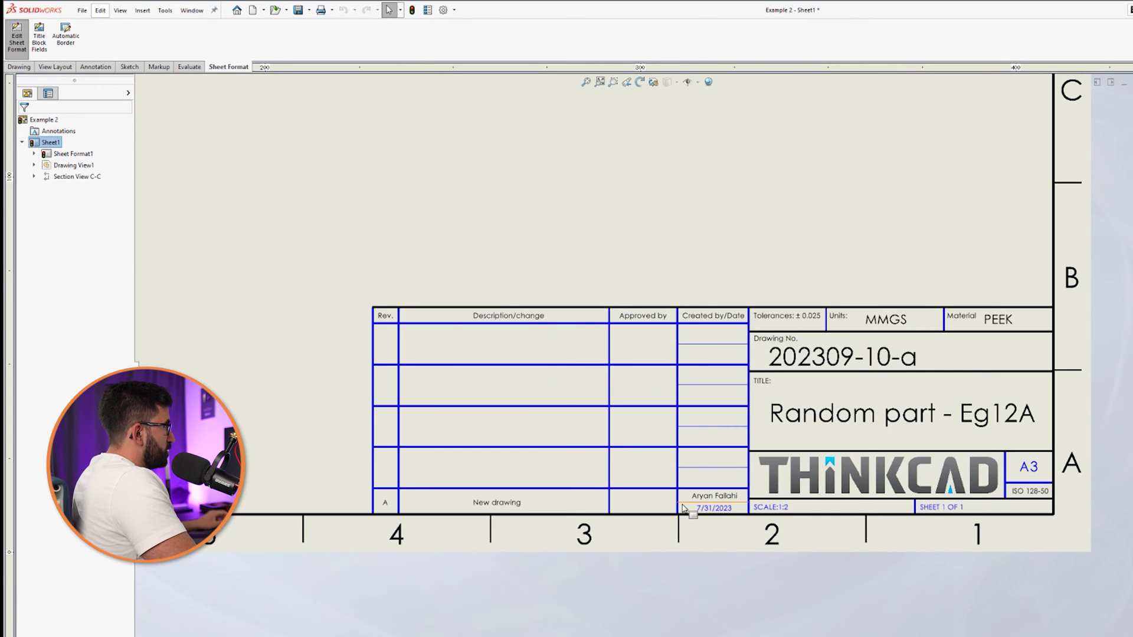
pyautogui.click(539, 481)
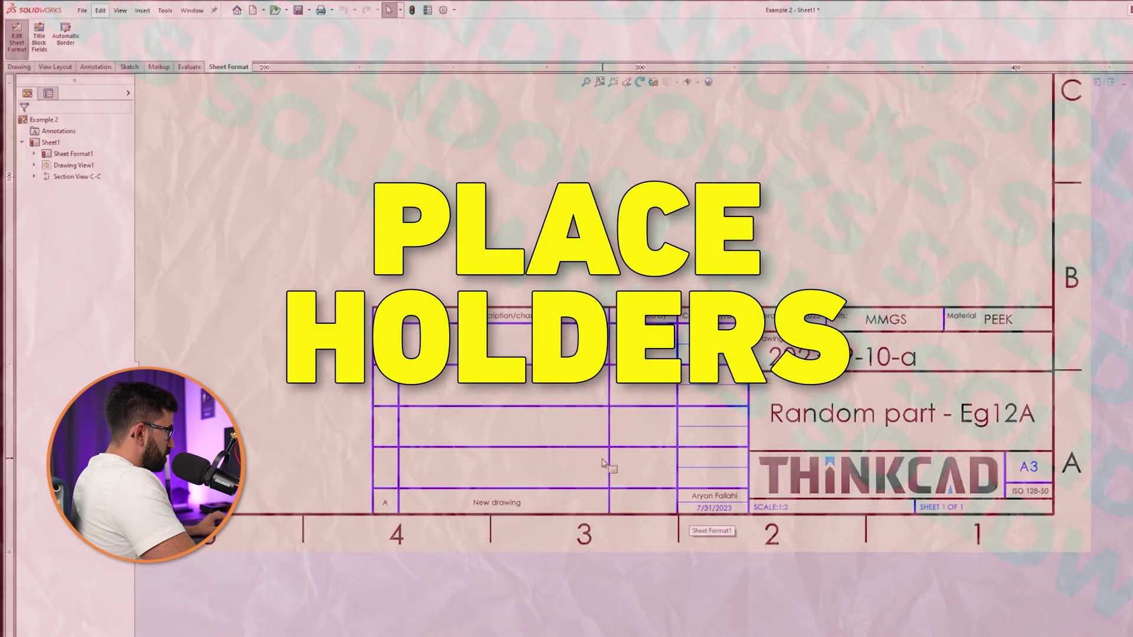
pyautogui.scroll(-5, 600, 462)
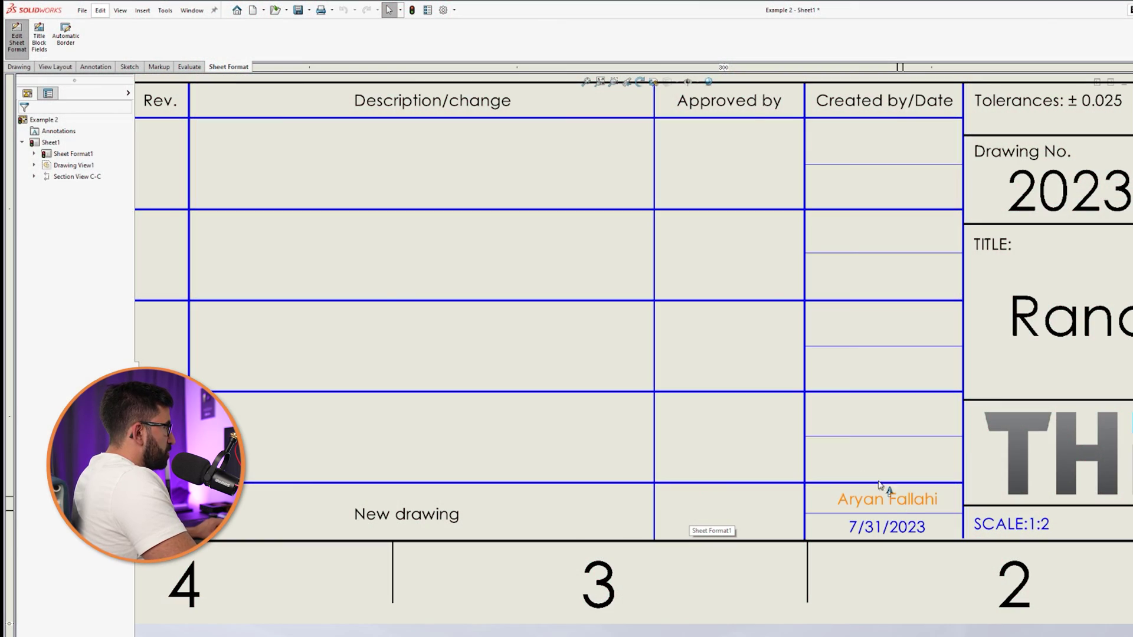
pyautogui.keyDown('ctrl'); pyautogui.moveTo(878, 499); pyautogui.dragTo(722, 511); pyautogui.keyUp('ctrl')
# Step: Replace the copied note's text with the placeholder "xxxxxxxxxxxx" and centre it vertically in the Approved by cell
pyautogui.doubleClick(725, 519)
pyautogui.press('Delete')
pyautogui.write('xxxxxxxxxxxx')
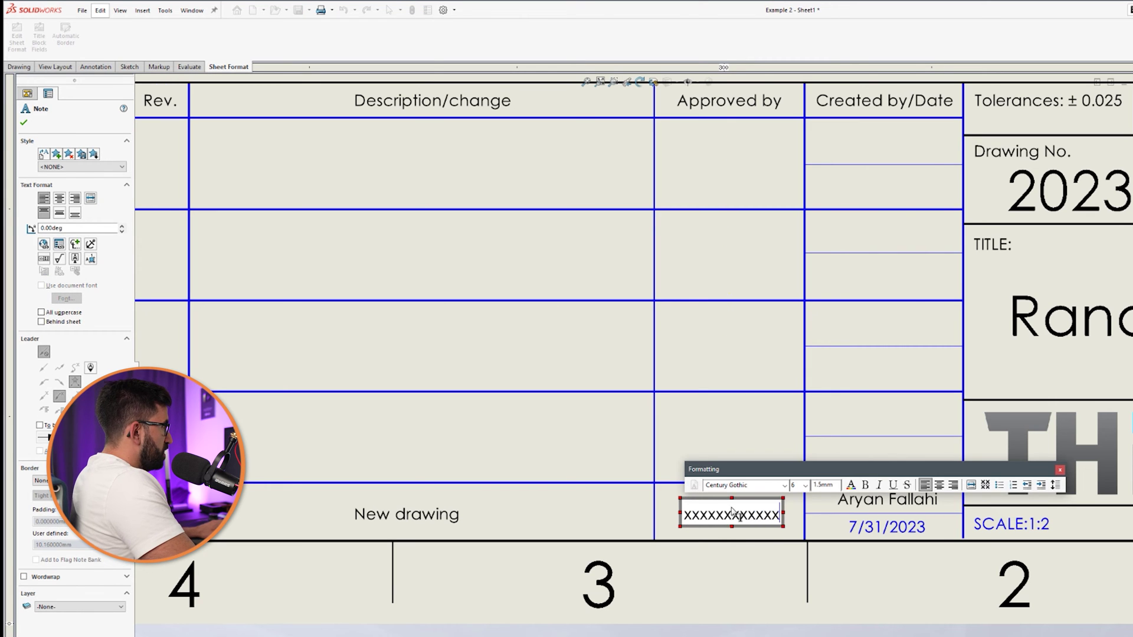
pyautogui.press('Escape')
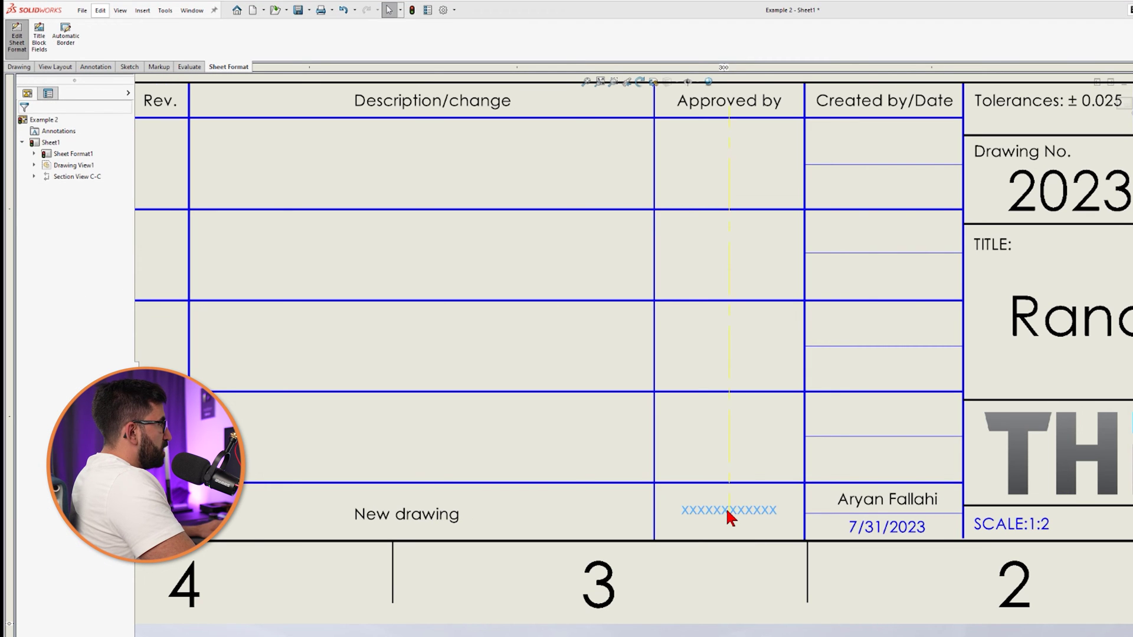
pyautogui.moveTo(726, 511); pyautogui.dragTo(728, 518)
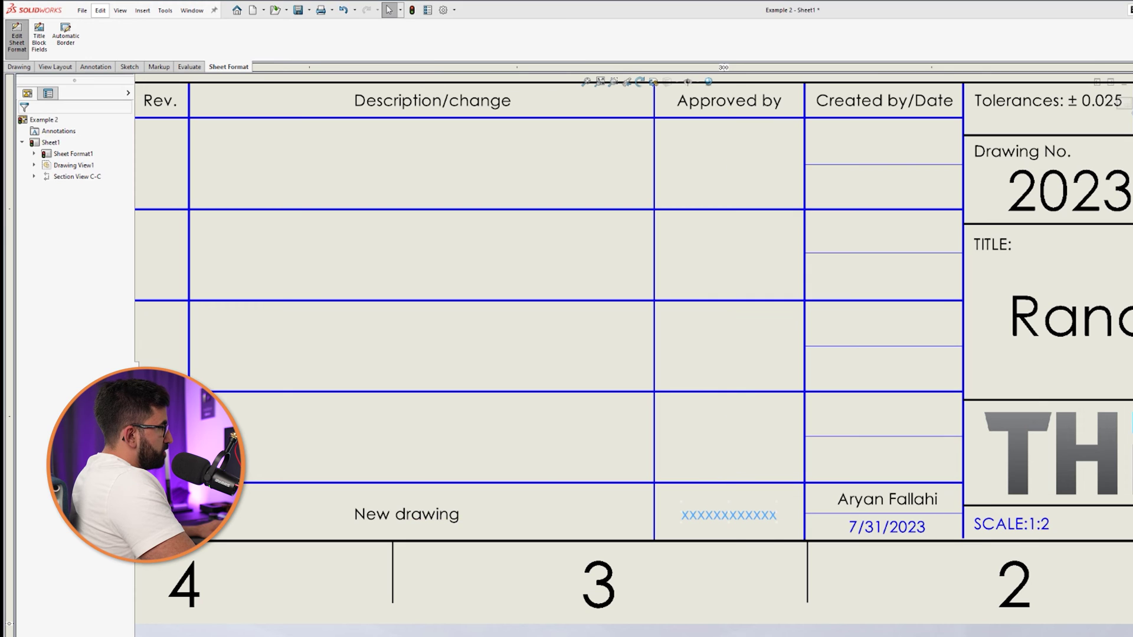
# Step: Extend the placeholder text to "xxxxxxxxxxxxxx" and recentre the note in the Approved by cell of revision A
pyautogui.doubleClick(768, 517)
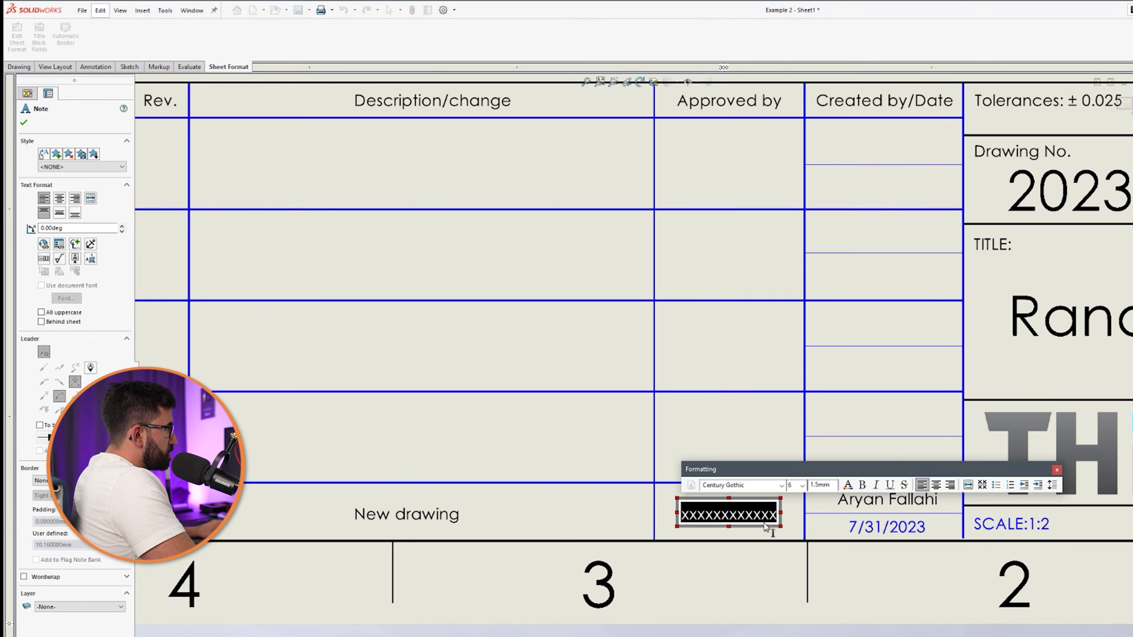
pyautogui.click(772, 519)
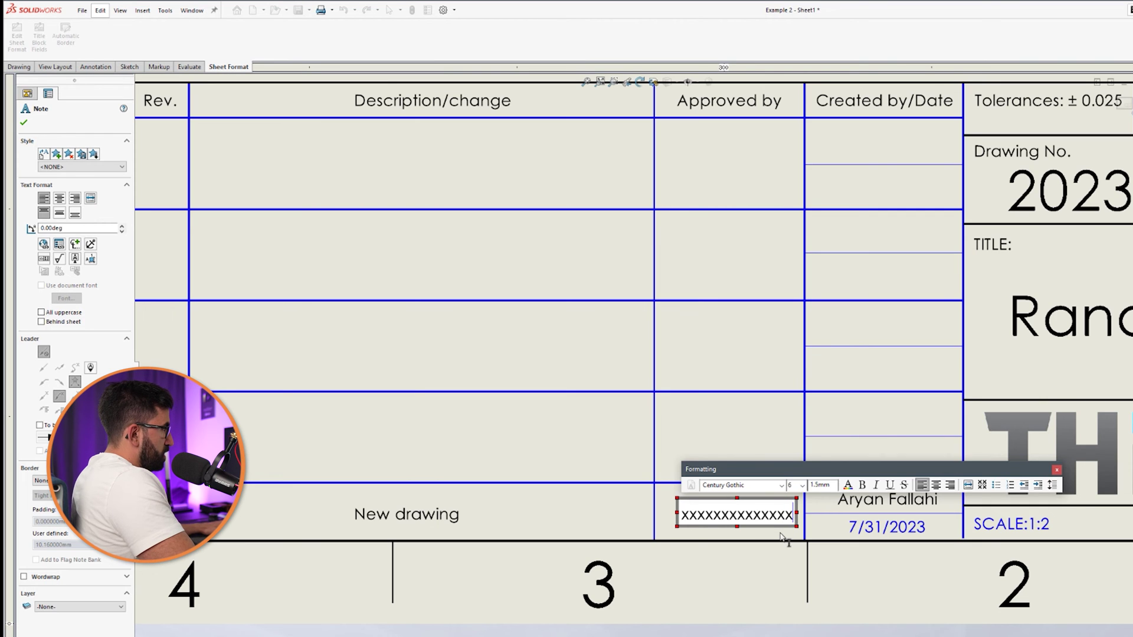
pyautogui.click(782, 538)
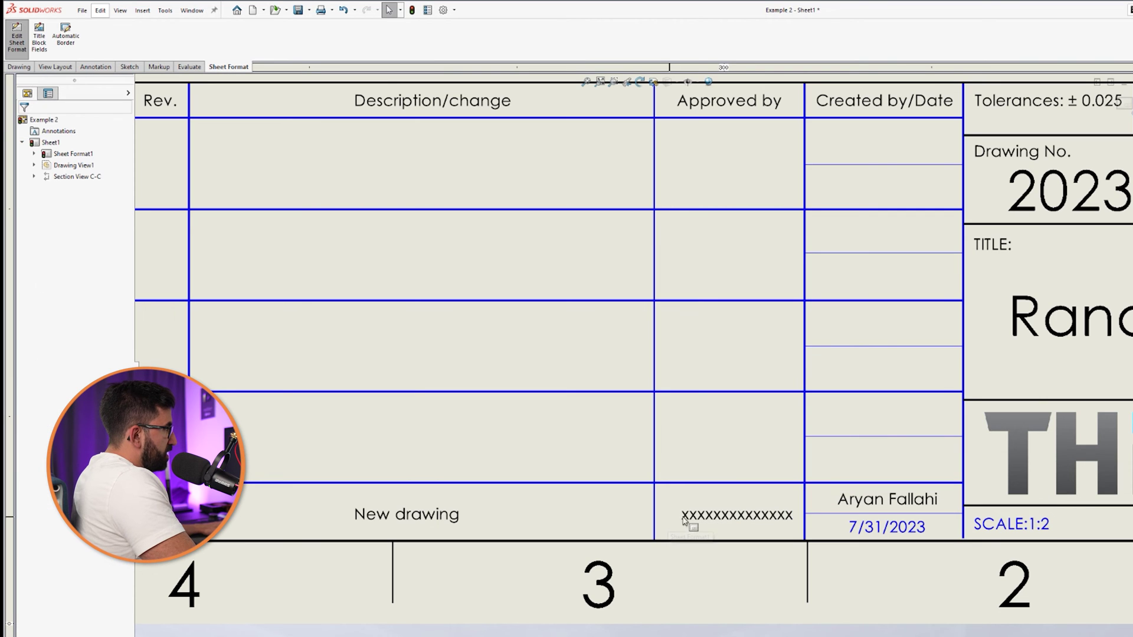
pyautogui.moveTo(766, 509); pyautogui.dragTo(772, 508)
pyautogui.click(774, 515)
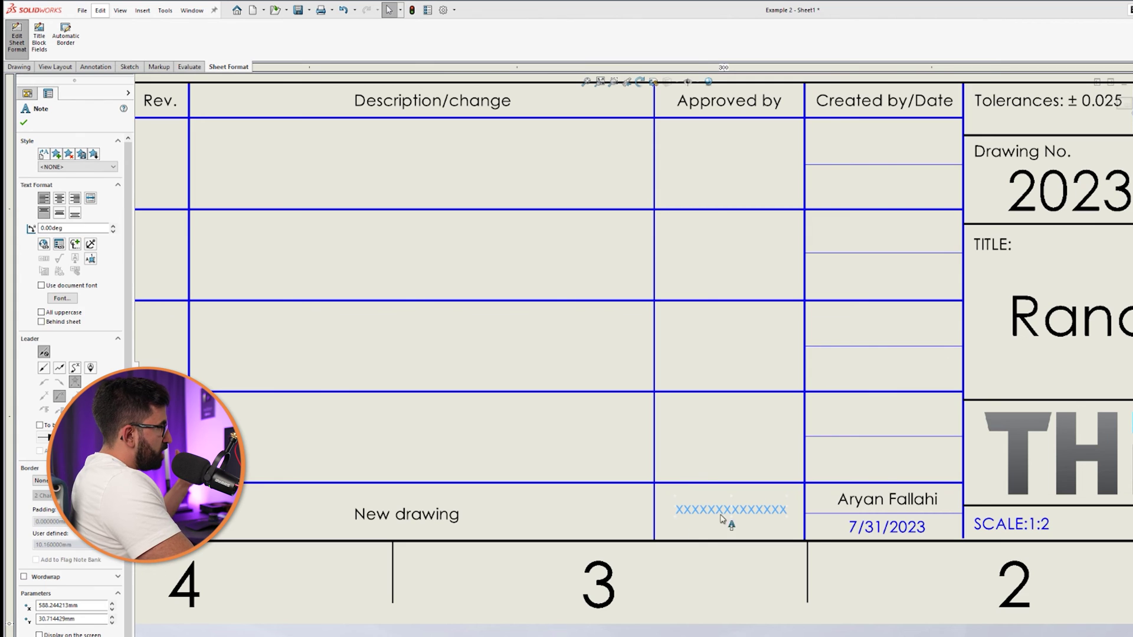
pyautogui.moveTo(755, 509); pyautogui.dragTo(743, 521)
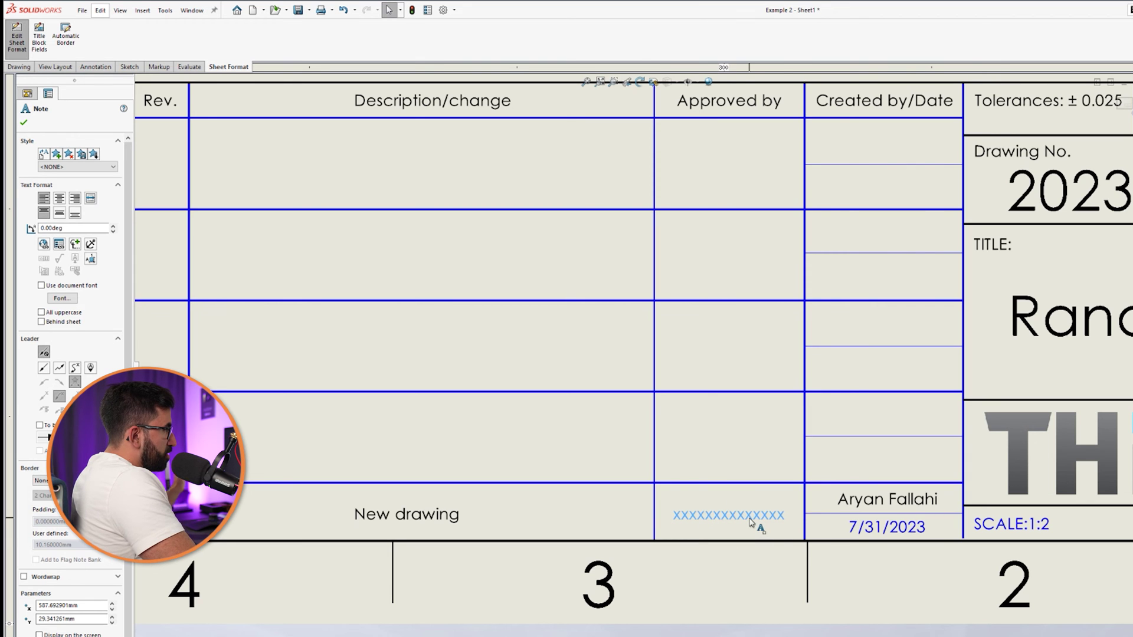
pyautogui.click(760, 595)
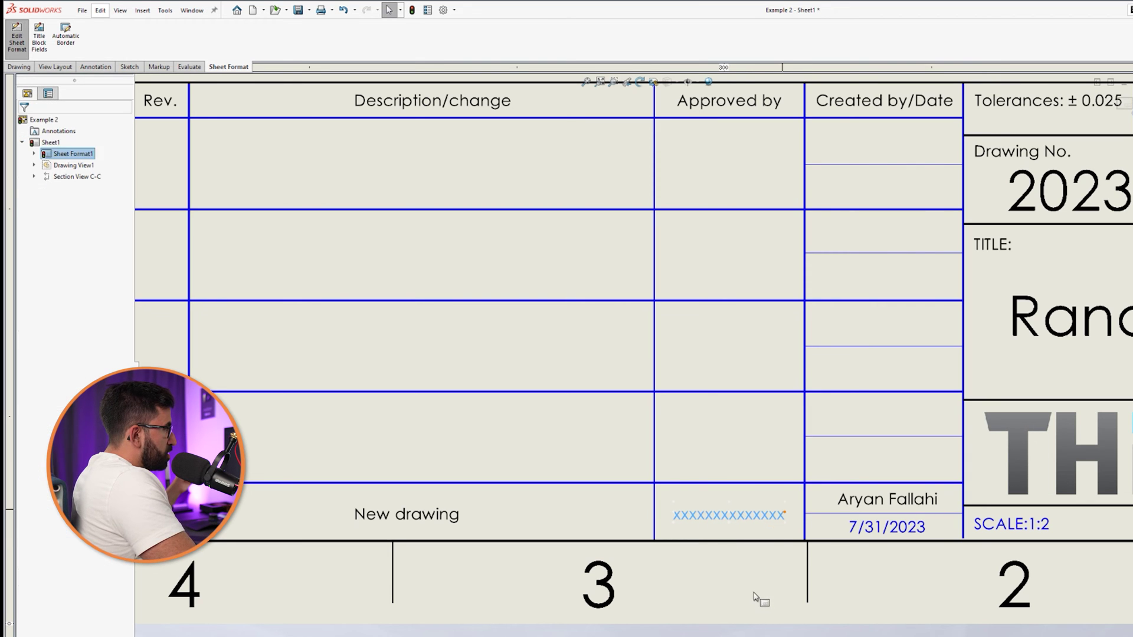
# Step: Clear the placeholder text from the revision A Approved by note and copy the blank note into the four Approved by cells above
pyautogui.doubleClick(729, 516)
pyautogui.press('Delete')
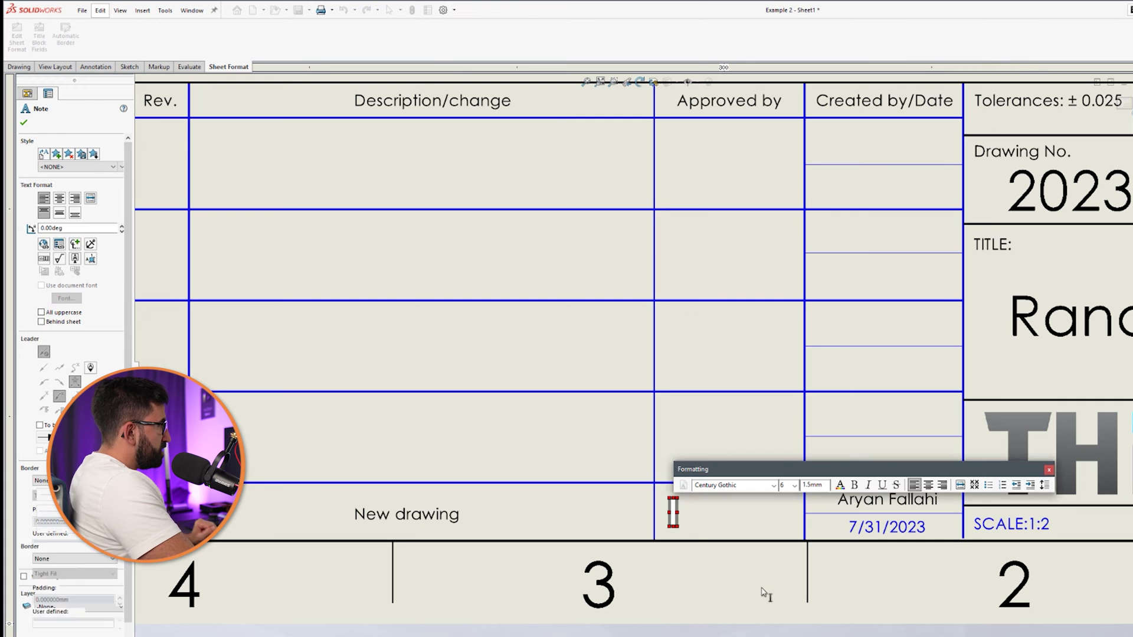
pyautogui.click(764, 596)
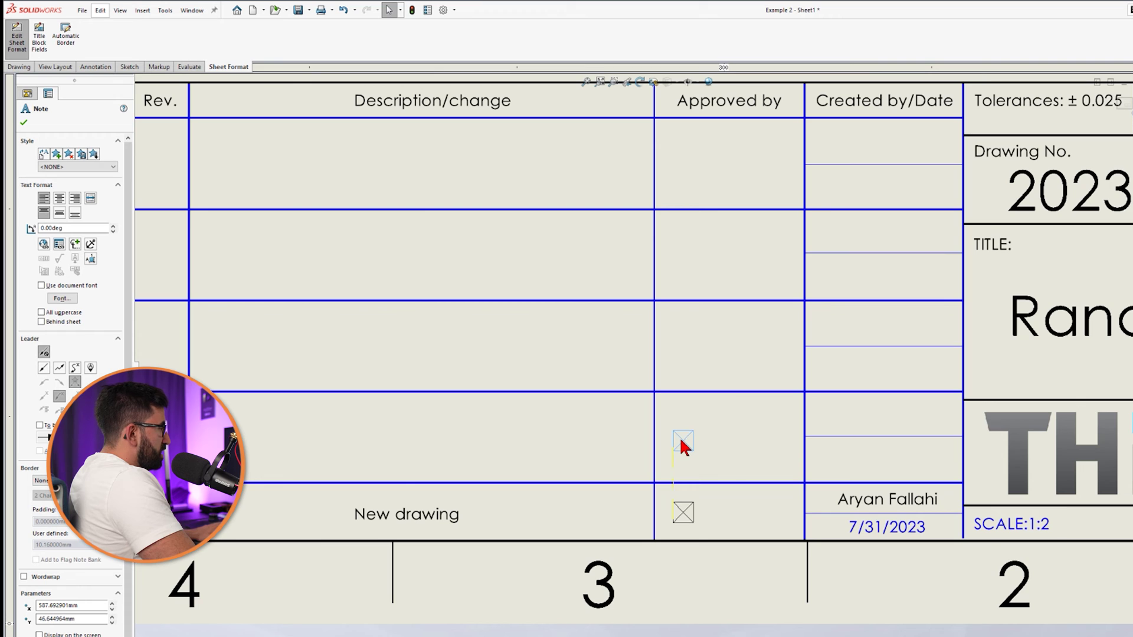
pyautogui.click(681, 441)
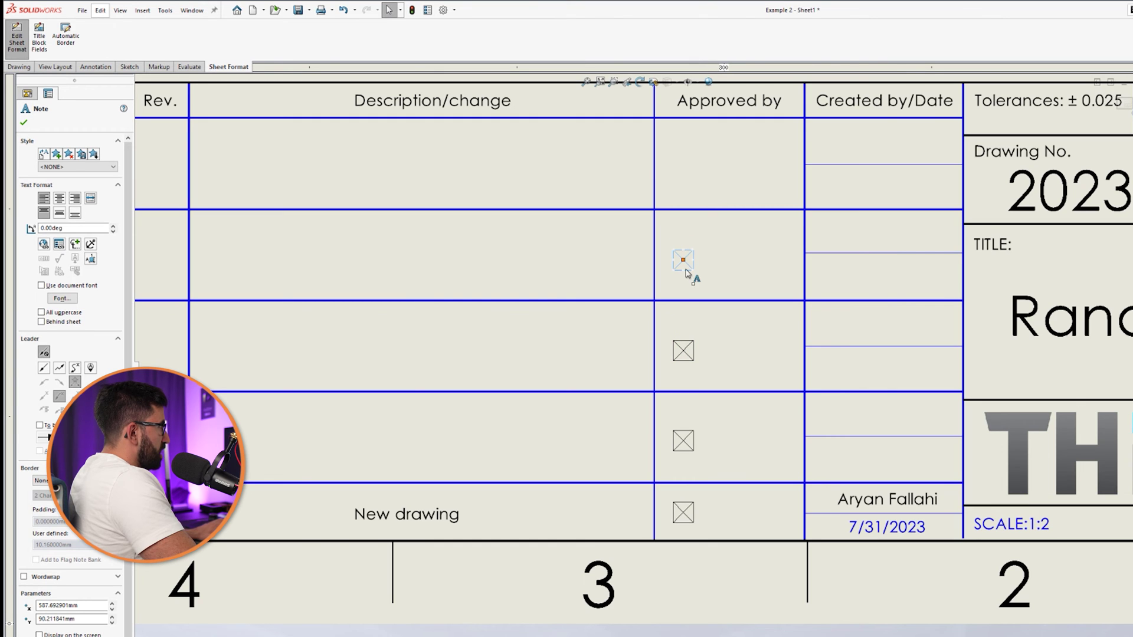
pyautogui.click(686, 274)
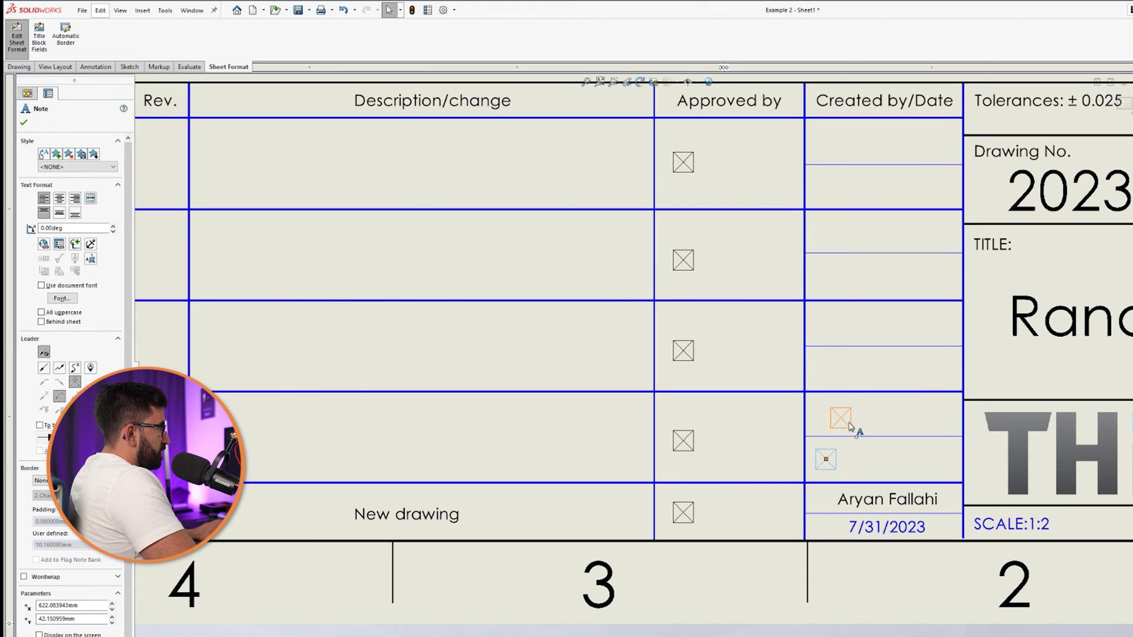
# Step: Align blank notes in both Created by/Date cells of the row above revision A and copy the pair into the next row up
pyautogui.click(833, 425)
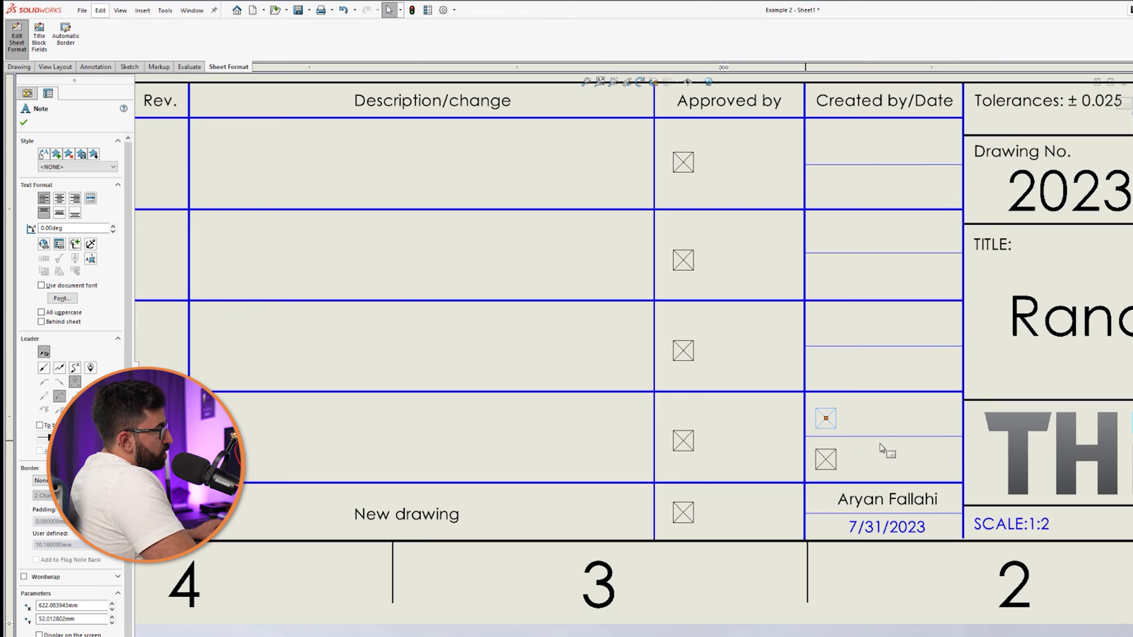
pyautogui.scroll(1, 885, 500)
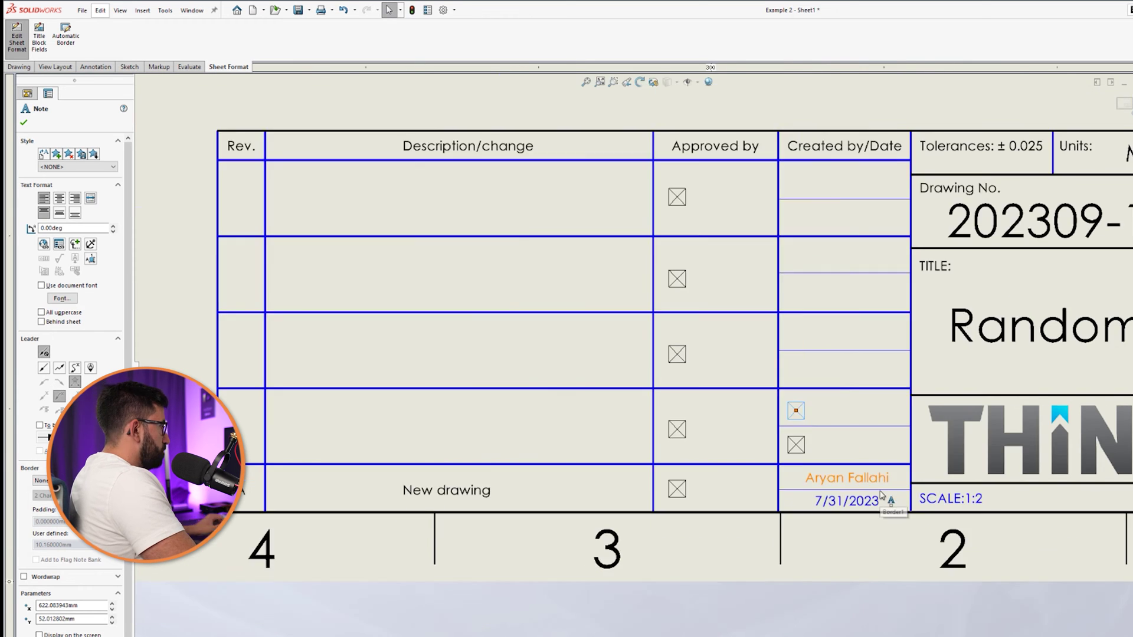
pyautogui.scroll(-2, 883, 500)
pyautogui.click(730, 452)
pyautogui.press('Escape')
pyautogui.moveTo(618, 391); pyautogui.dragTo(708, 470)
pyautogui.hotkey('ctrl', 'v')
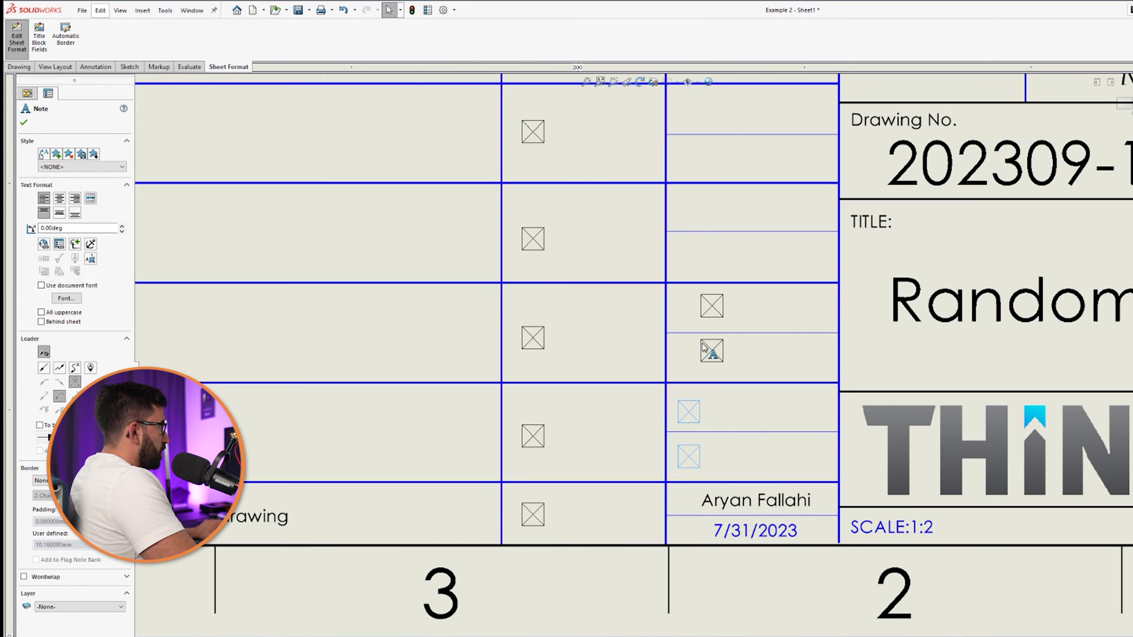
pyautogui.moveTo(678, 285); pyautogui.dragTo(739, 362)
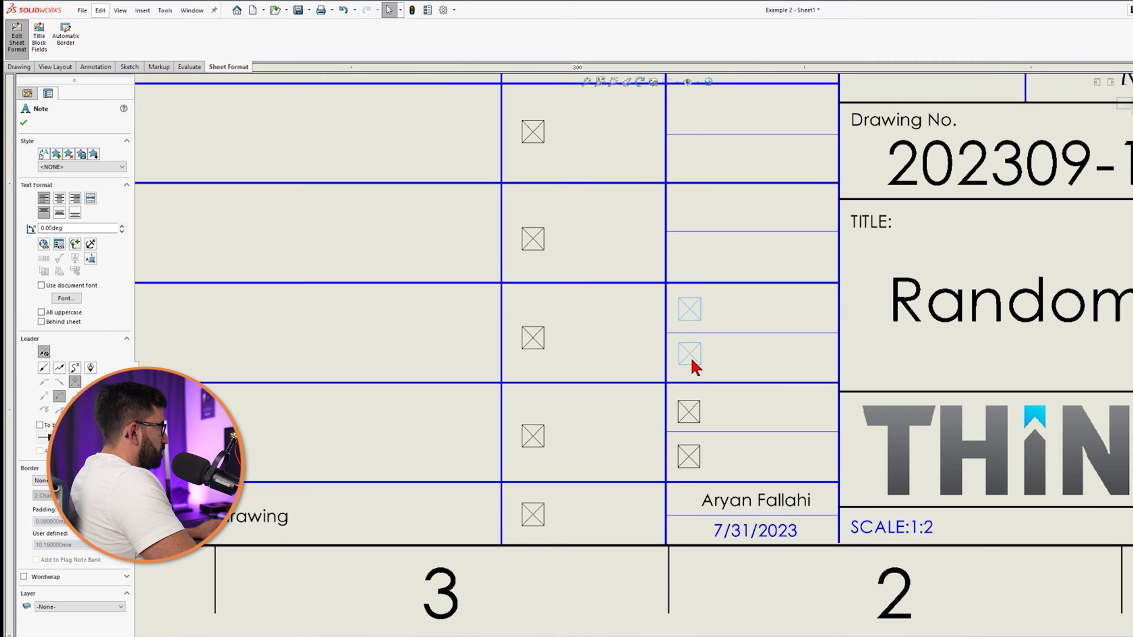
pyautogui.click(638, 329)
# Step: Copy the four blank Created by/Date notes into the matching cells of the top two revision rows
pyautogui.moveTo(641, 295); pyautogui.dragTo(726, 478)
pyautogui.scroll(4, 657, 377)
pyautogui.scroll(-2, 706, 264)
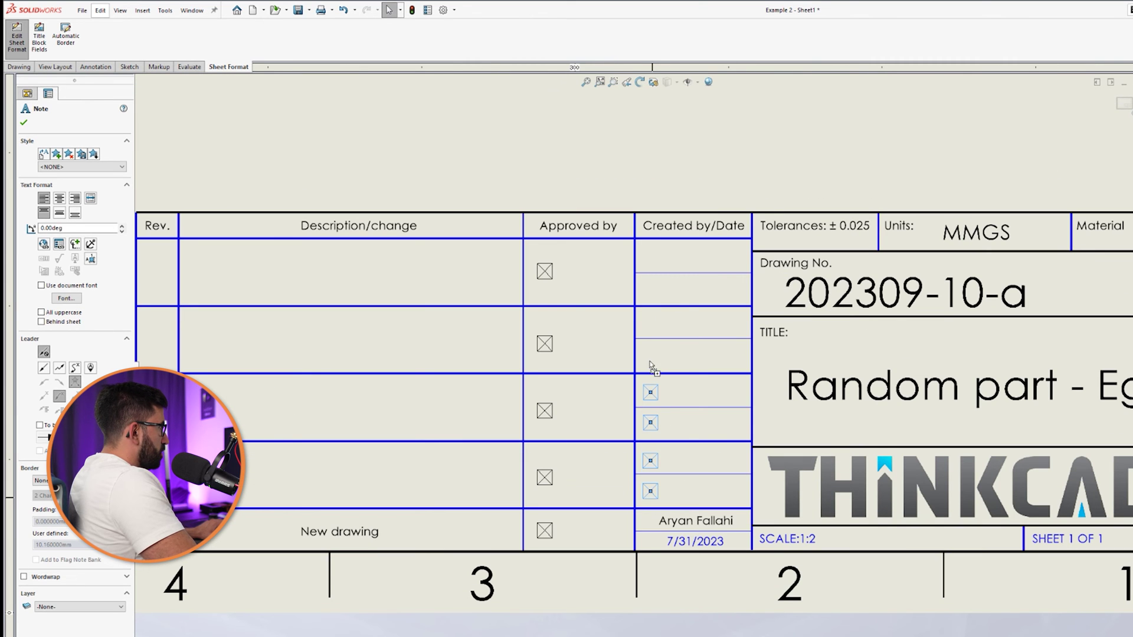
pyautogui.hotkey('ctrl', 'c')
pyautogui.hotkey('ctrl', 'v')
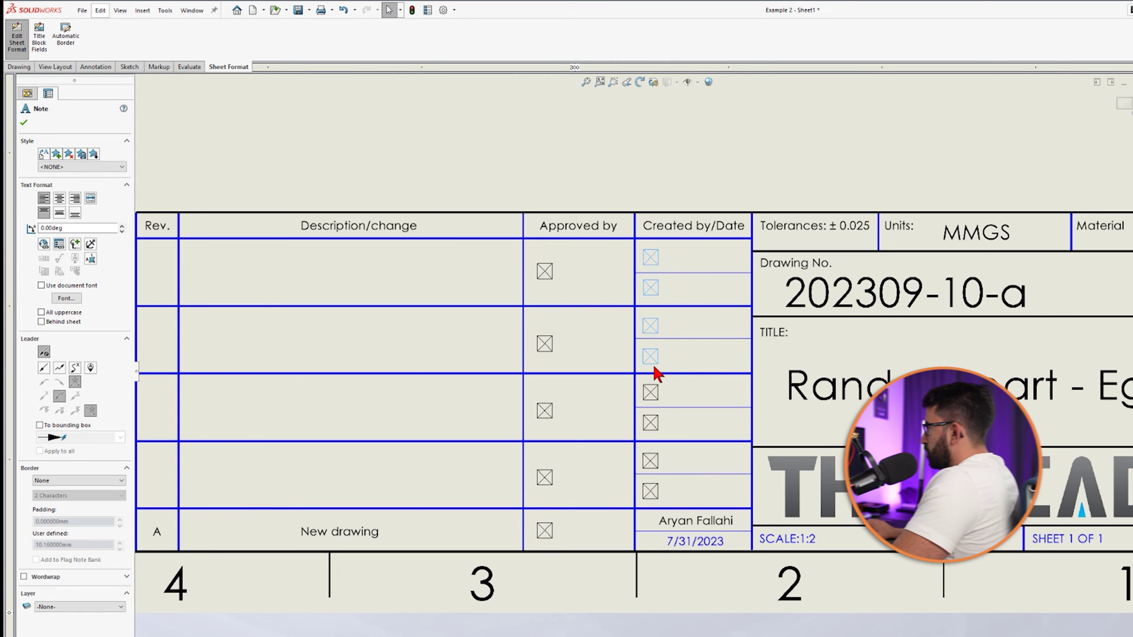
pyautogui.press('Escape')
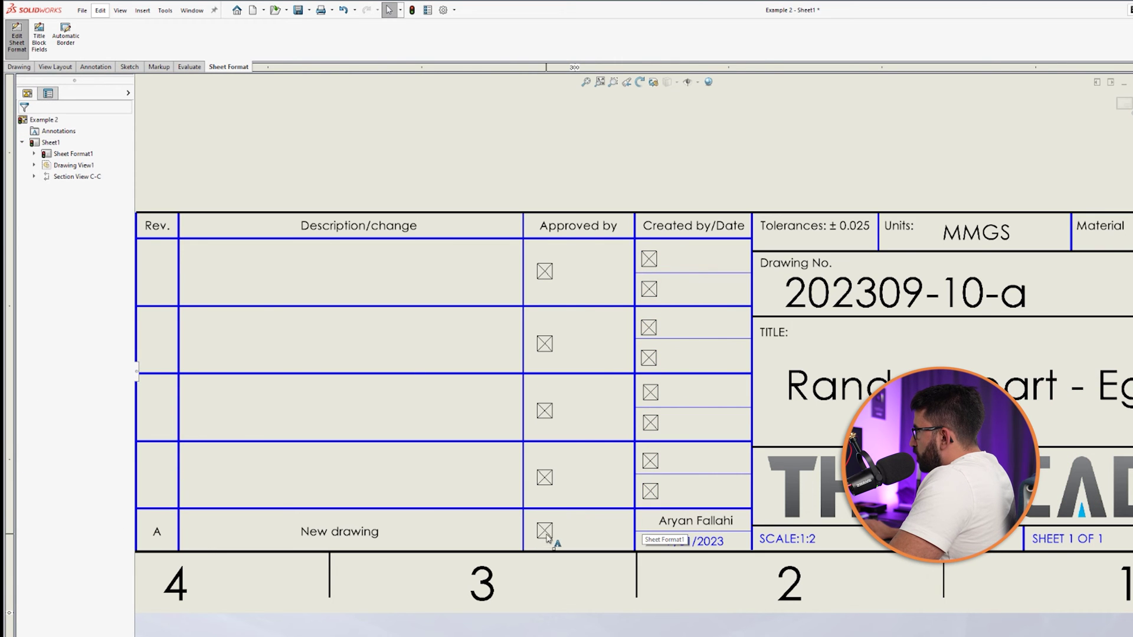
# Step: Place copies of the blank note in the Rev. and Description/change cells of the row above revision A
pyautogui.hotkey('ctrl', 'v')
pyautogui.moveTo(267, 488); pyautogui.dragTo(227, 477)
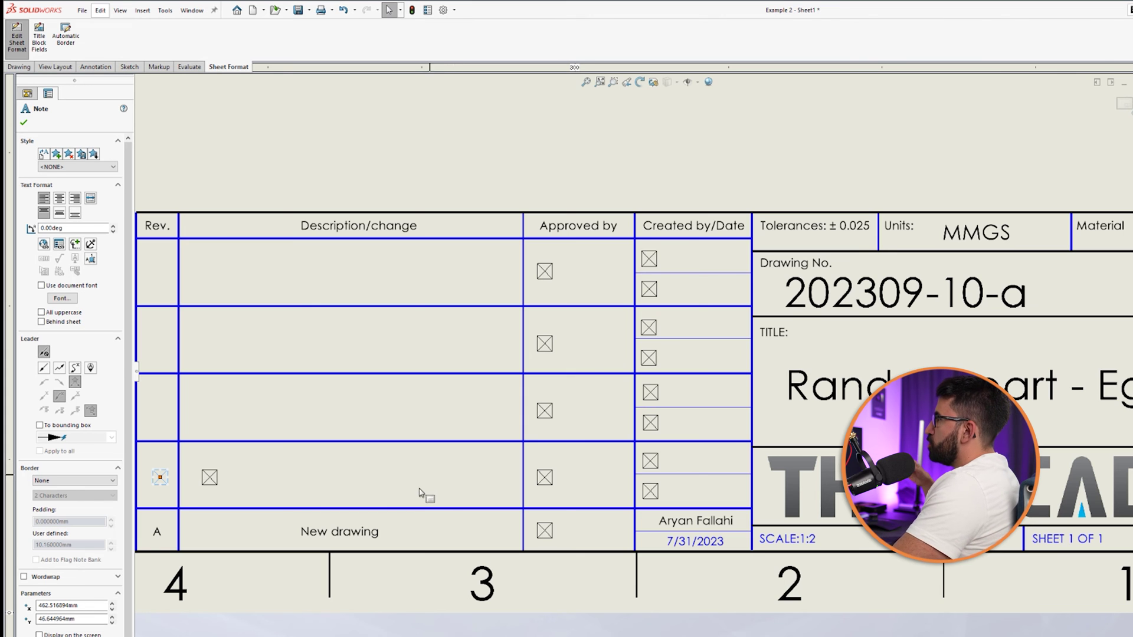
pyautogui.scroll(2, 645, 554)
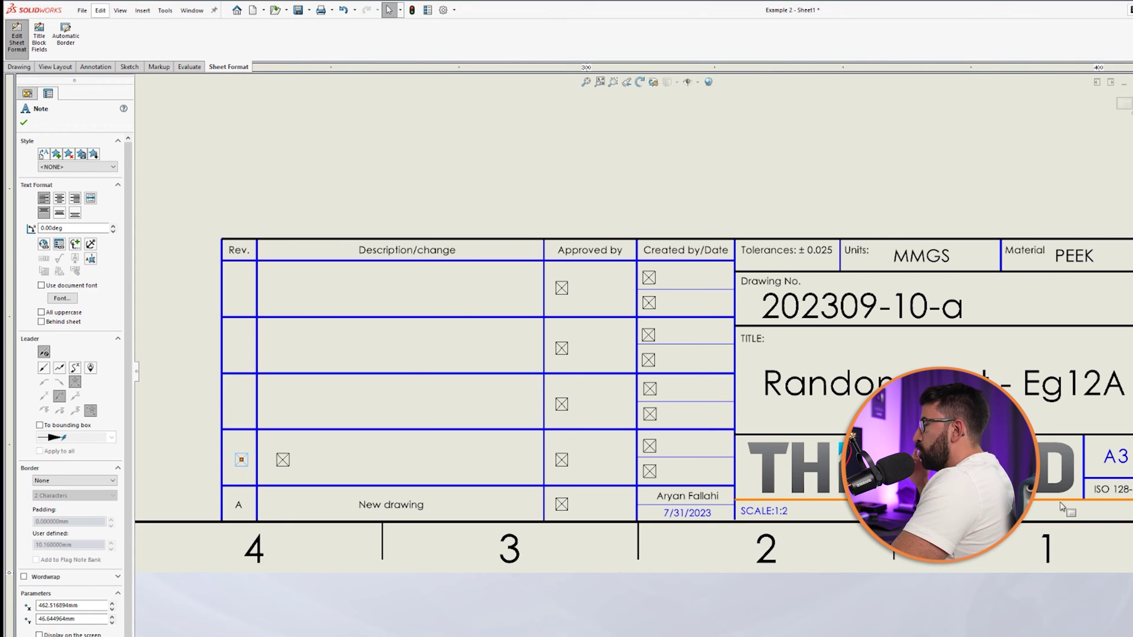
pyautogui.scroll(-3, 1030, 518)
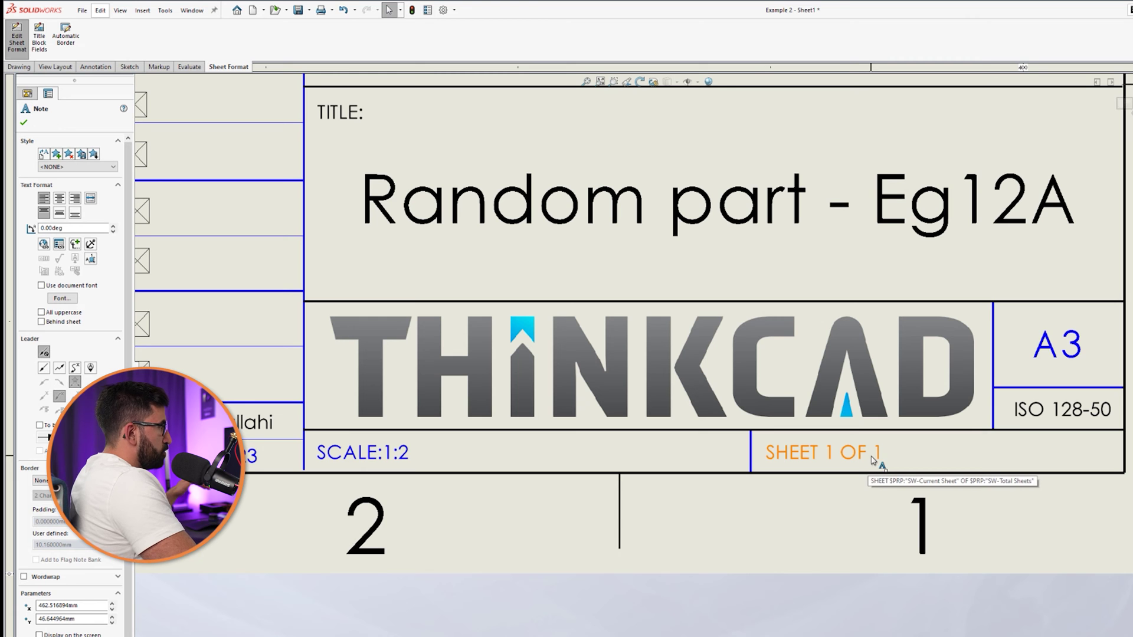
# Step: Start defining the title block fields and fit the boundary rectangle around the revision table and title block
pyautogui.click(915, 556)
pyautogui.scroll(6, 916, 557)
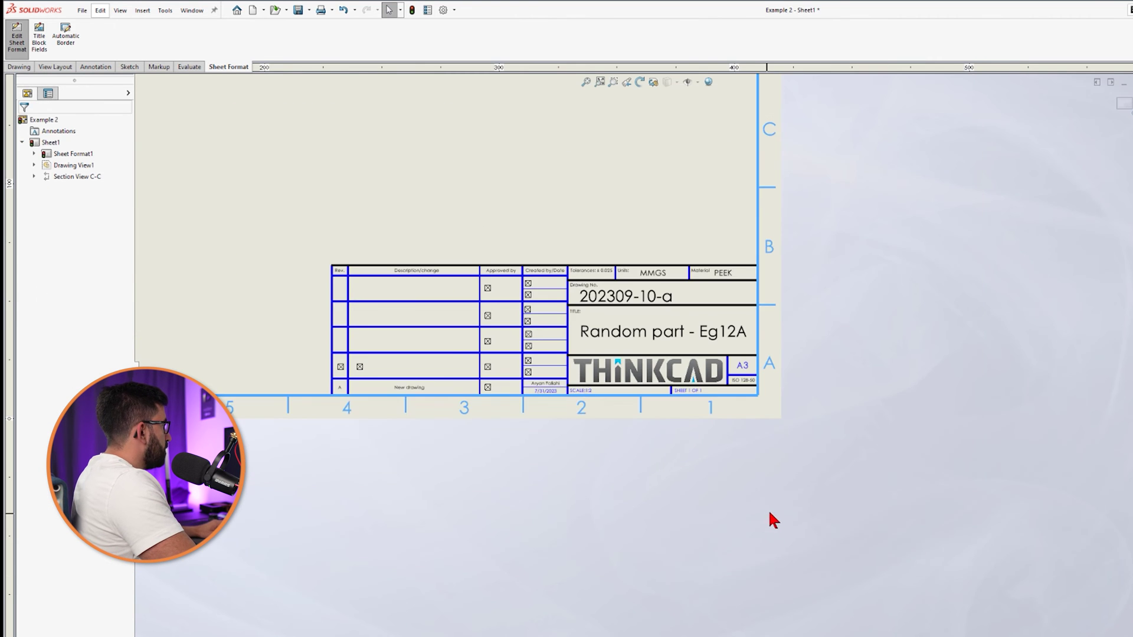
pyautogui.click(772, 519)
pyautogui.scroll(-3, 317, 291)
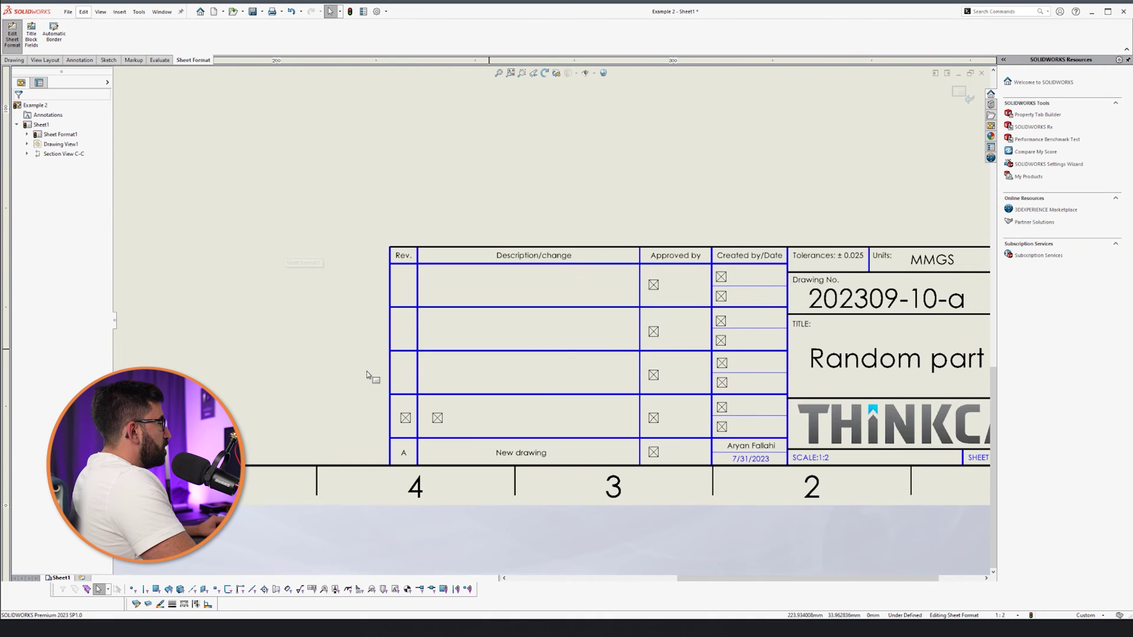
pyautogui.moveTo(734, 284); pyautogui.dragTo(663, 311, button='middle')
pyautogui.scroll(2, 546, 316)
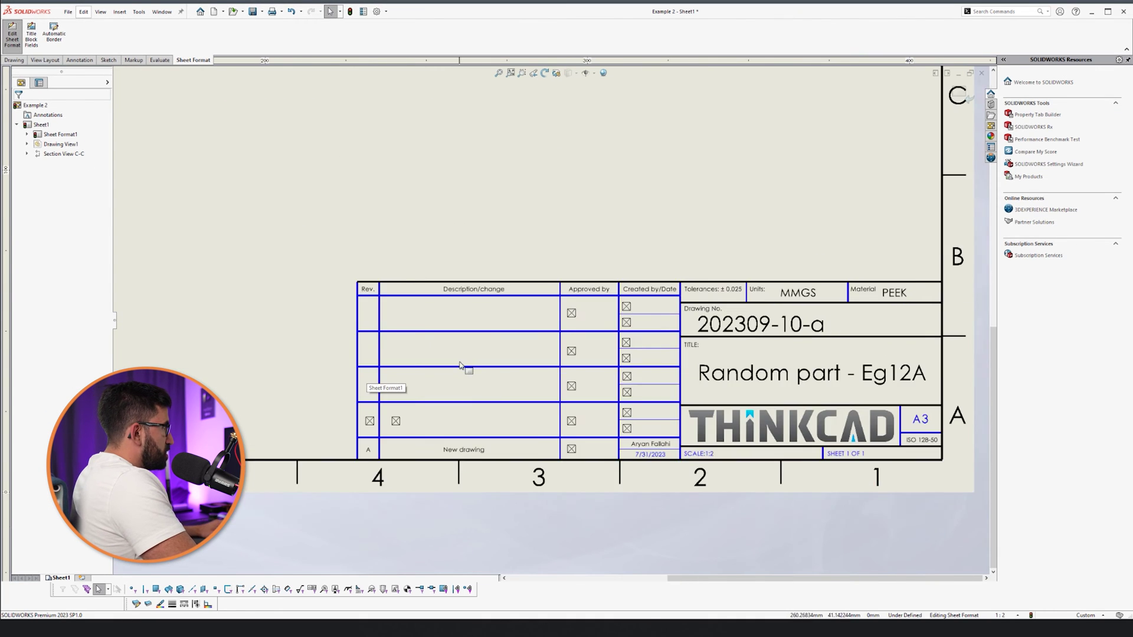
pyautogui.scroll(-1, 468, 369)
pyautogui.moveTo(468, 369); pyautogui.dragTo(405, 372, button='middle')
pyautogui.click(42, 39)
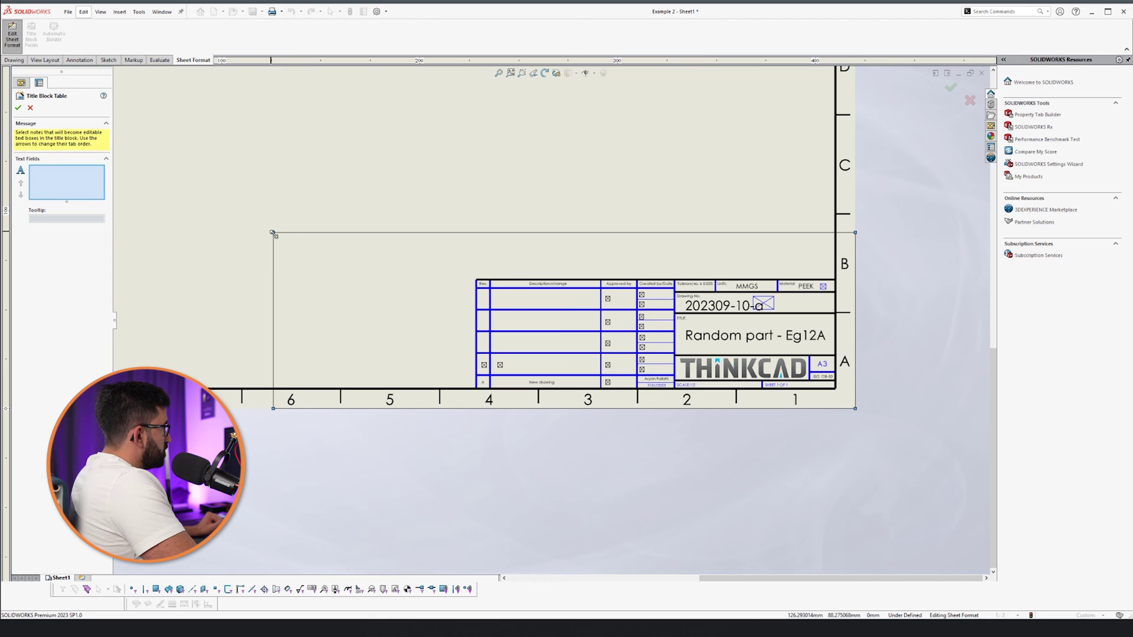
pyautogui.moveTo(272, 233); pyautogui.dragTo(474, 279)
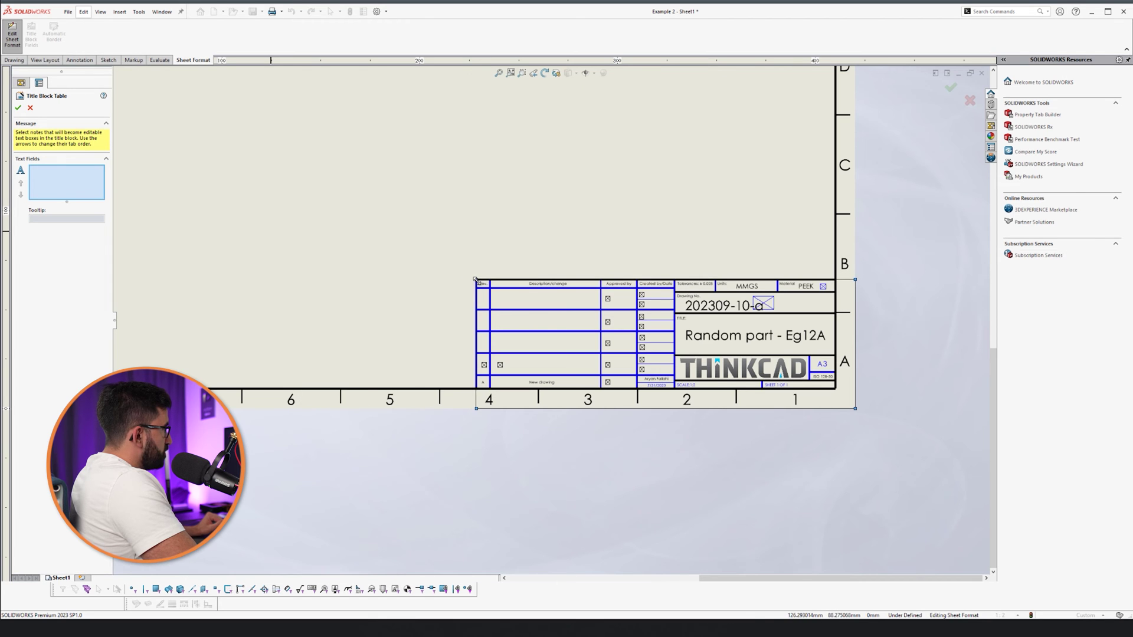
pyautogui.moveTo(855, 408); pyautogui.dragTo(834, 391)
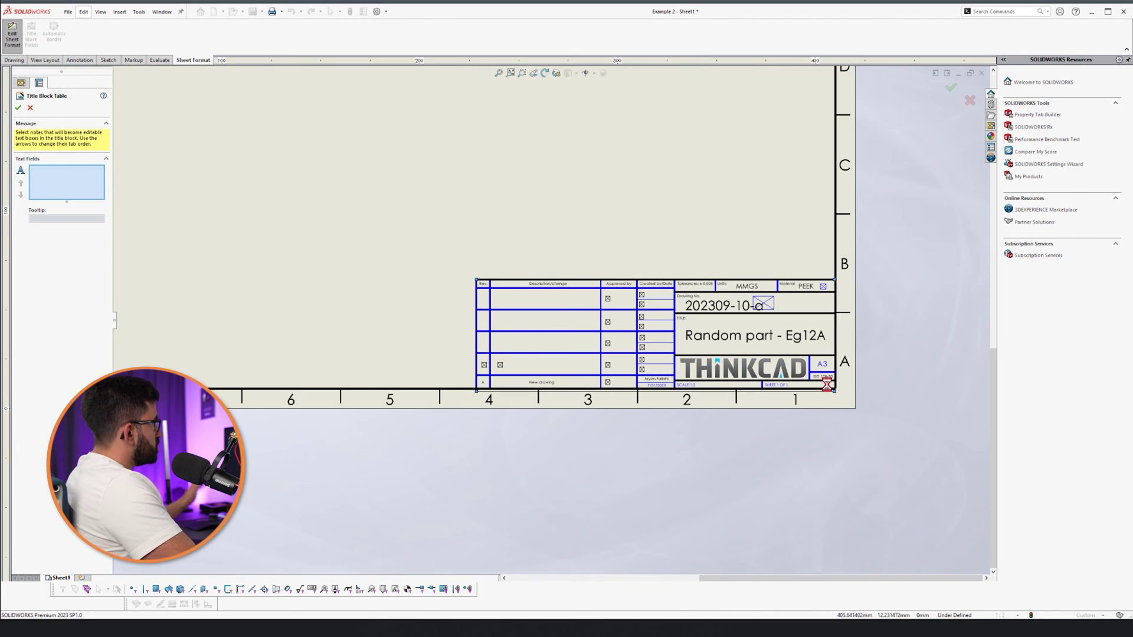
pyautogui.scroll(-4, 773, 351)
pyautogui.scroll(3, 743, 333)
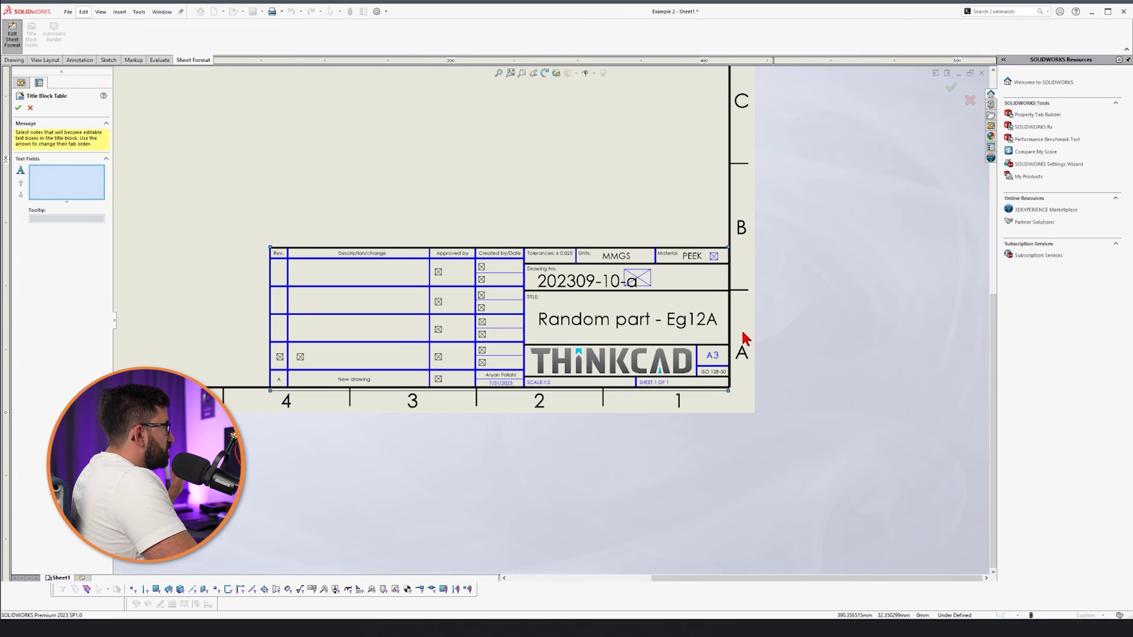
pyautogui.scroll(-2, 478, 250)
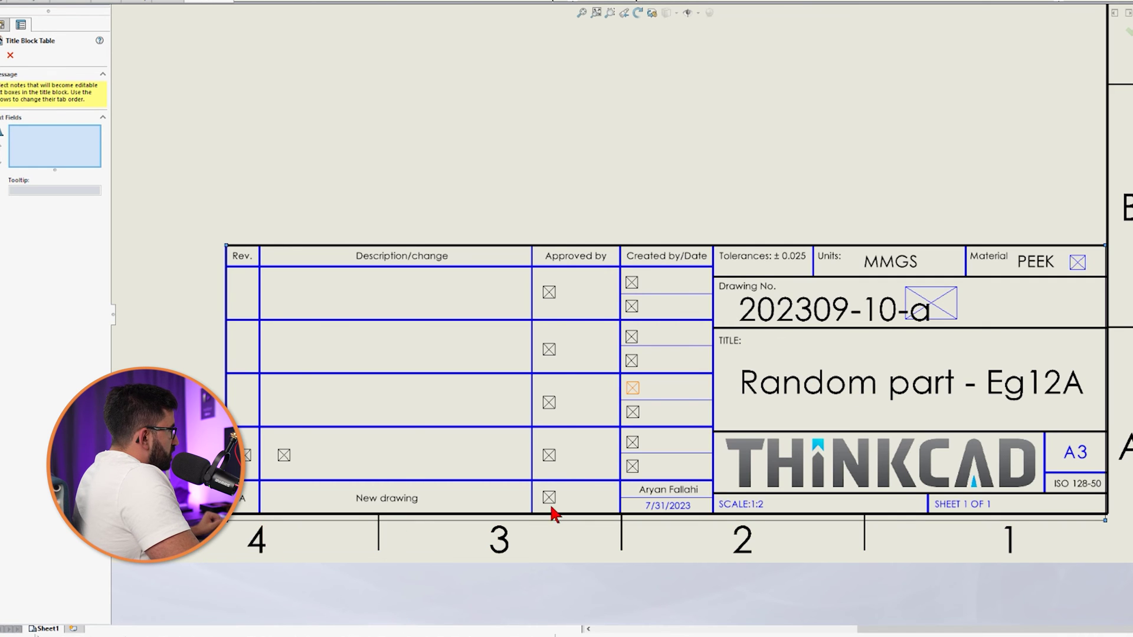
# Step: Add the blank revision A Approved by note and all blank notes of the row above it as title block text fields
pyautogui.click(548, 499)
pyautogui.click(246, 455)
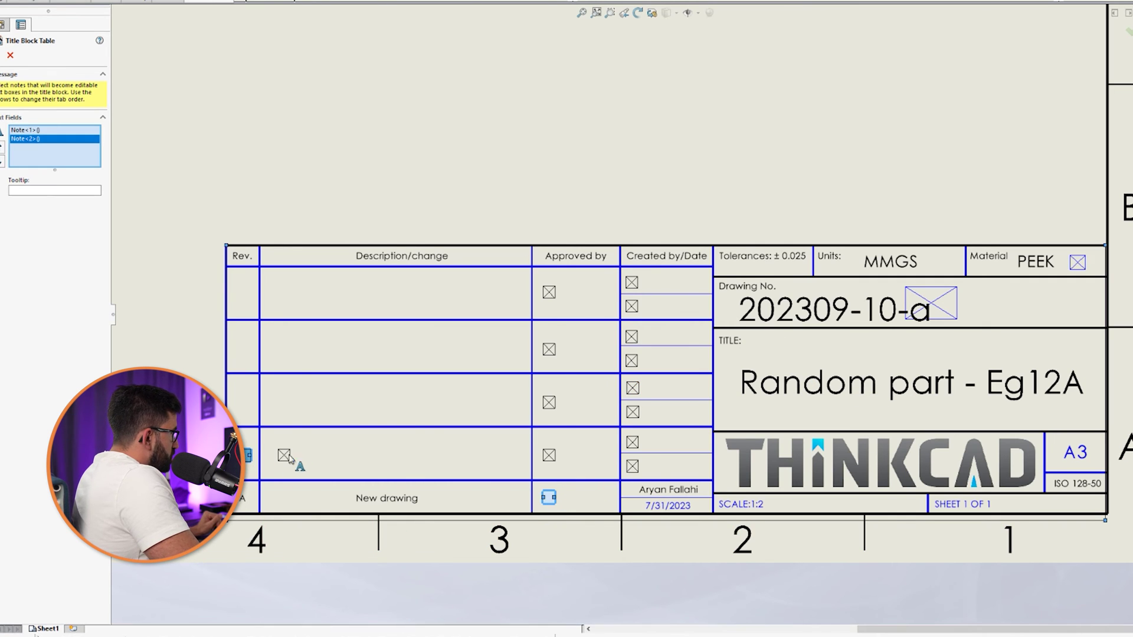
pyautogui.click(284, 455)
pyautogui.click(547, 457)
pyautogui.click(632, 466)
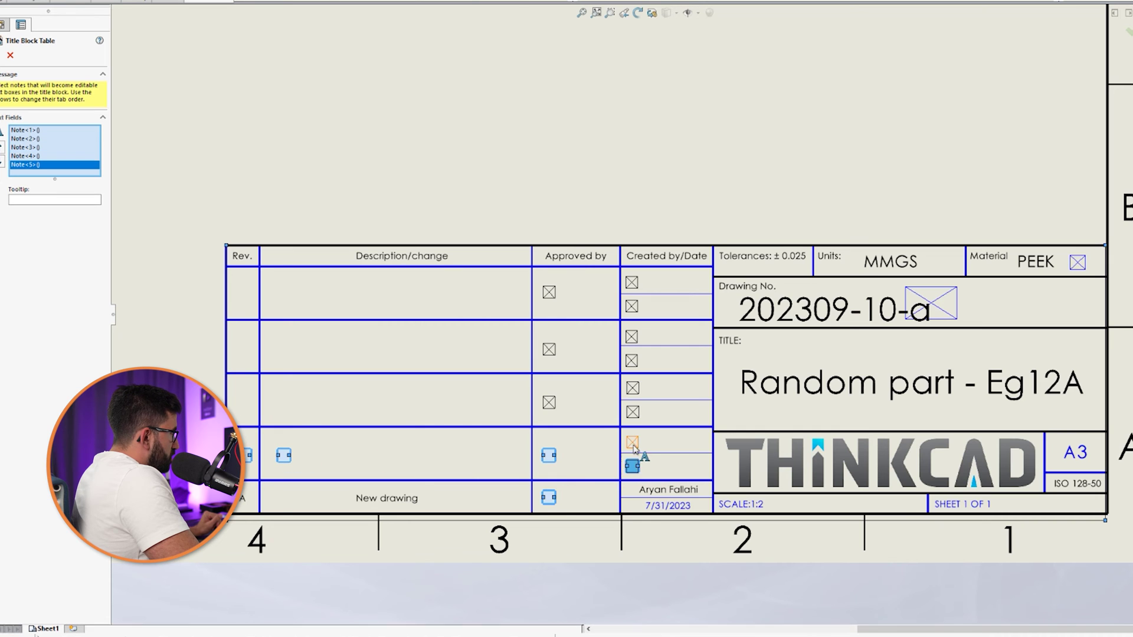
pyautogui.click(632, 442)
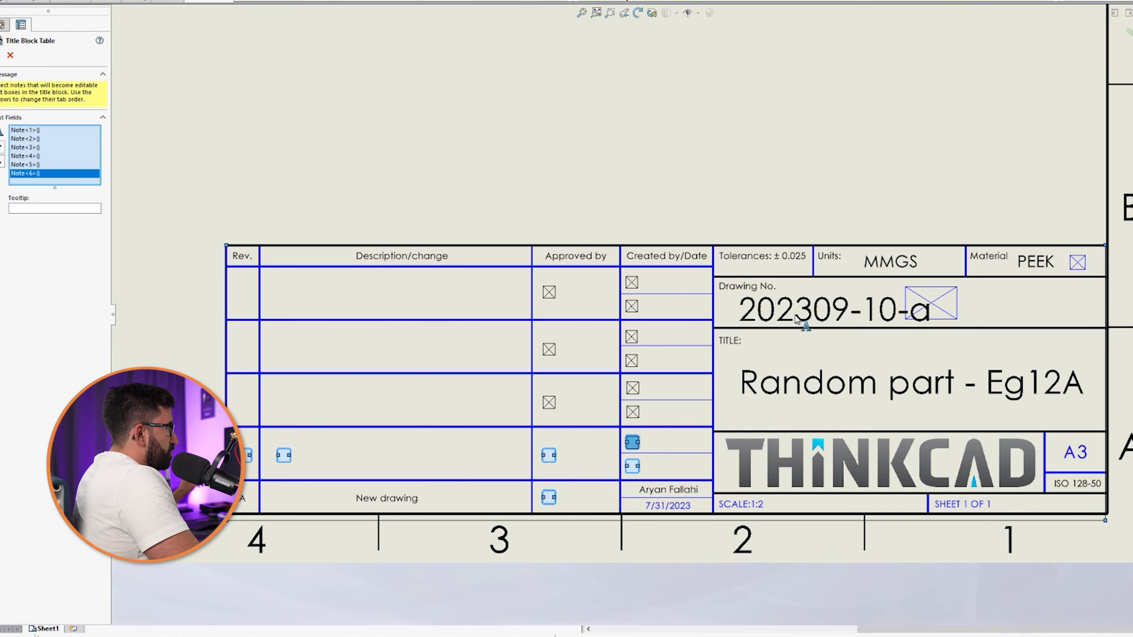
# Step: Add the blank Approved by and Created by/Date notes of the top three revision rows as title block text fields
pyautogui.click(549, 402)
pyautogui.click(633, 388)
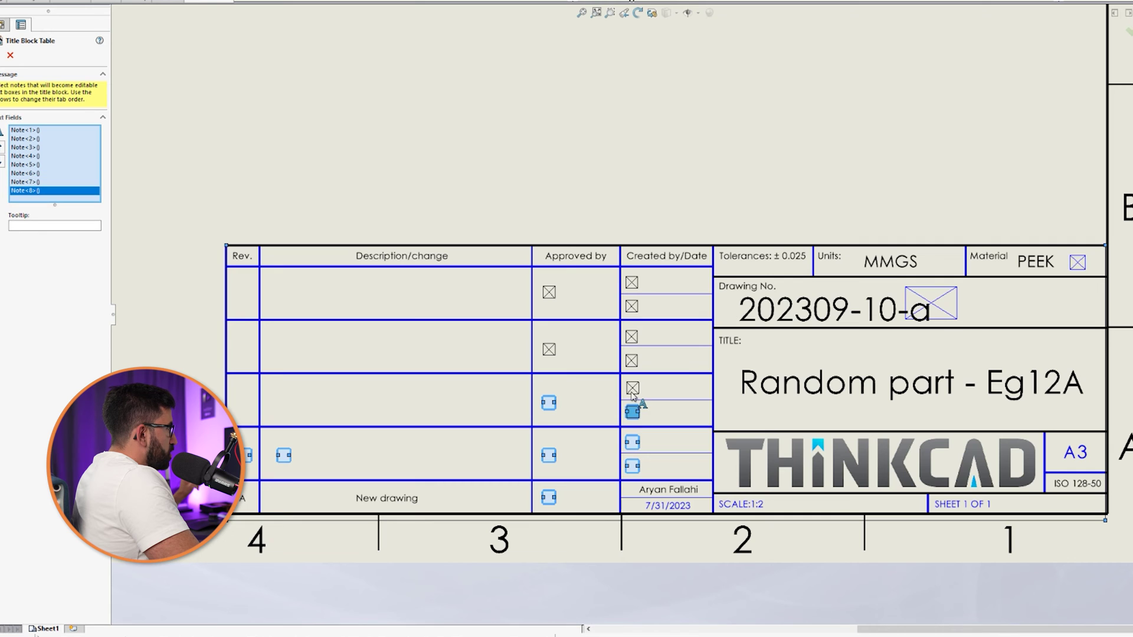
pyautogui.click(633, 412)
pyautogui.click(549, 349)
pyautogui.click(632, 360)
pyautogui.click(632, 336)
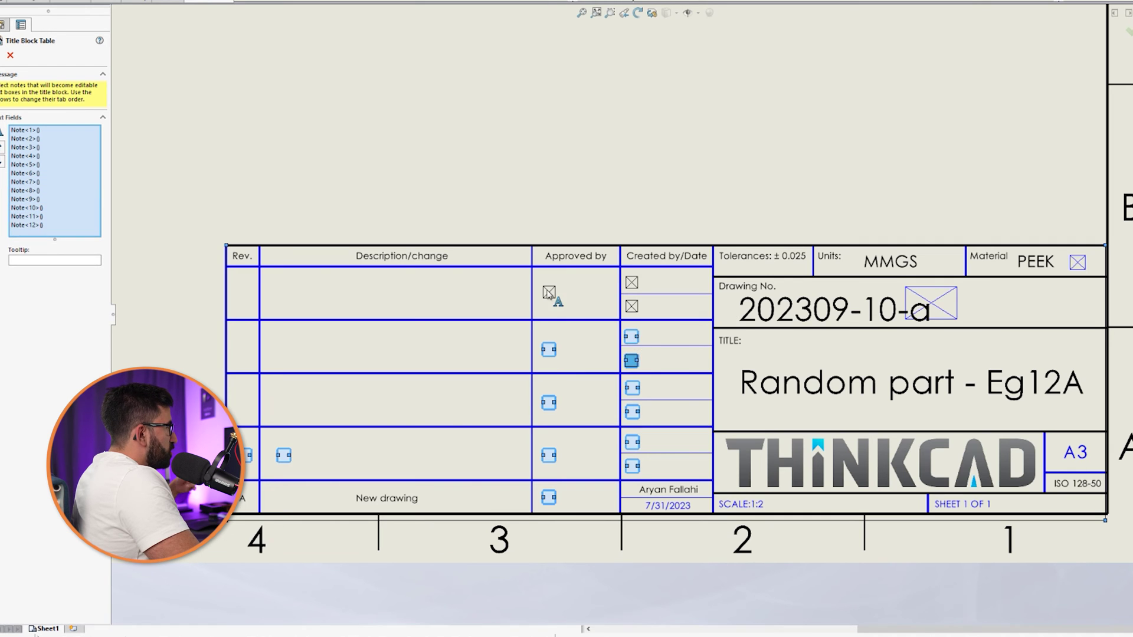
pyautogui.click(549, 292)
pyautogui.click(631, 307)
pyautogui.click(631, 283)
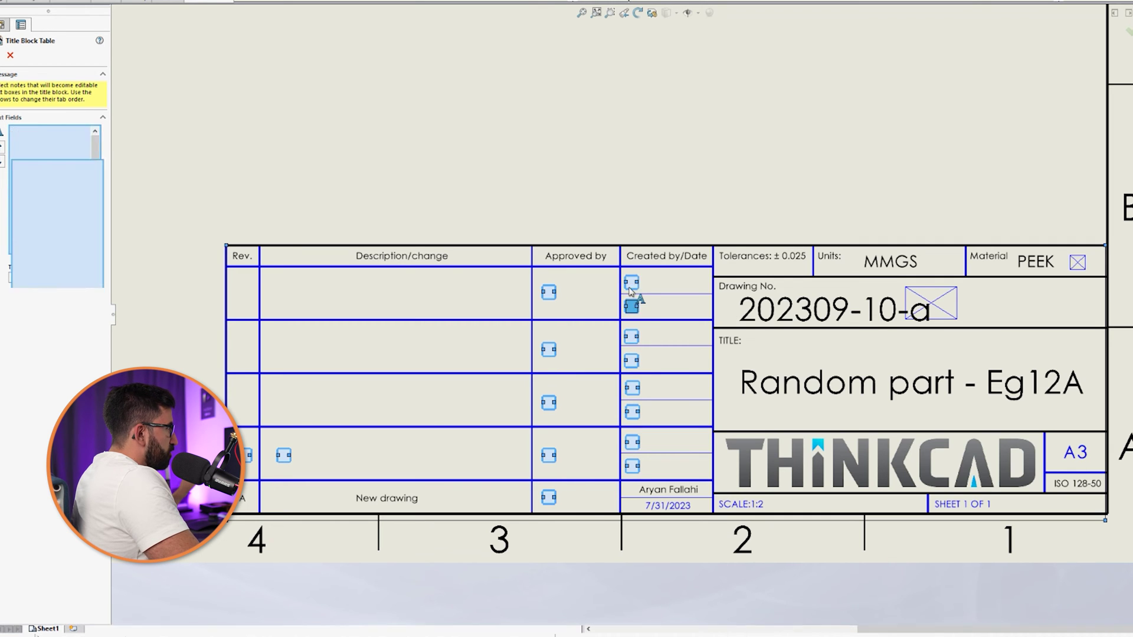
# Step: Add the title, drawing number, material, units, tolerances and ISO 128-50 notes as text fields and accept the title block table
pyautogui.click(785, 393)
pyautogui.click(785, 316)
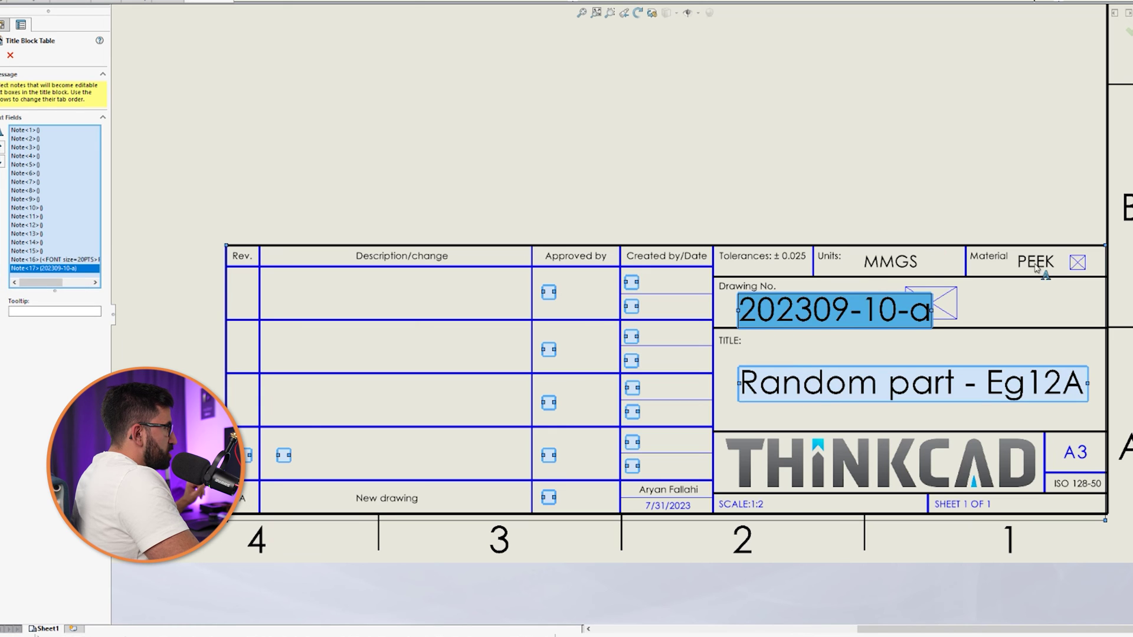
pyautogui.click(1035, 262)
pyautogui.click(878, 264)
pyautogui.click(768, 256)
pyautogui.click(1081, 484)
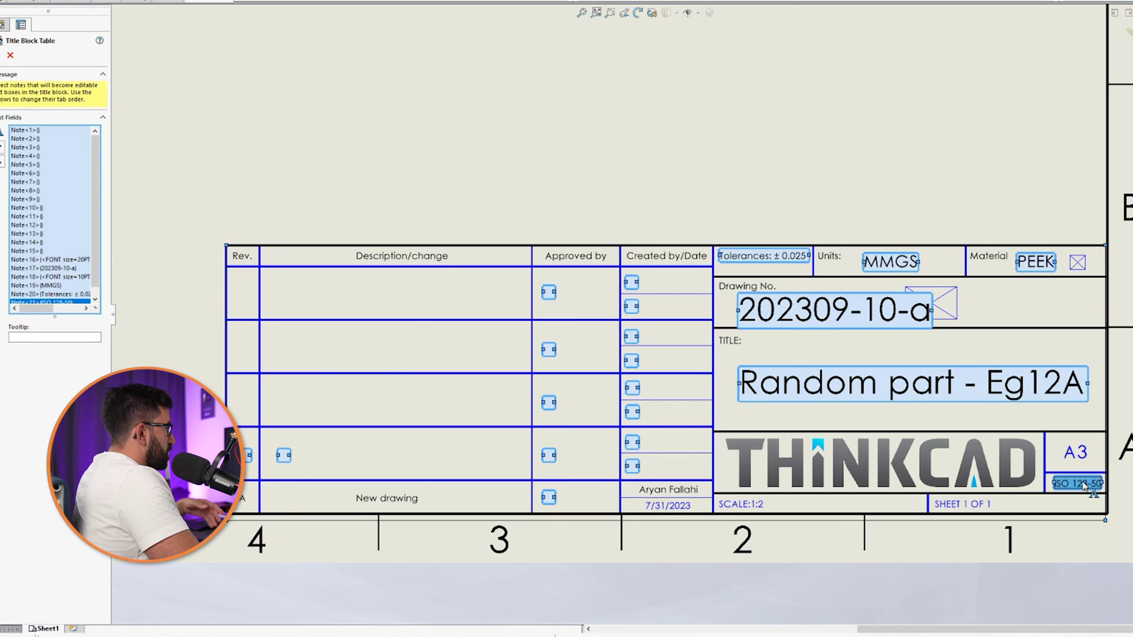
pyautogui.scroll(5, 949, 448)
pyautogui.scroll(-4, 541, 330)
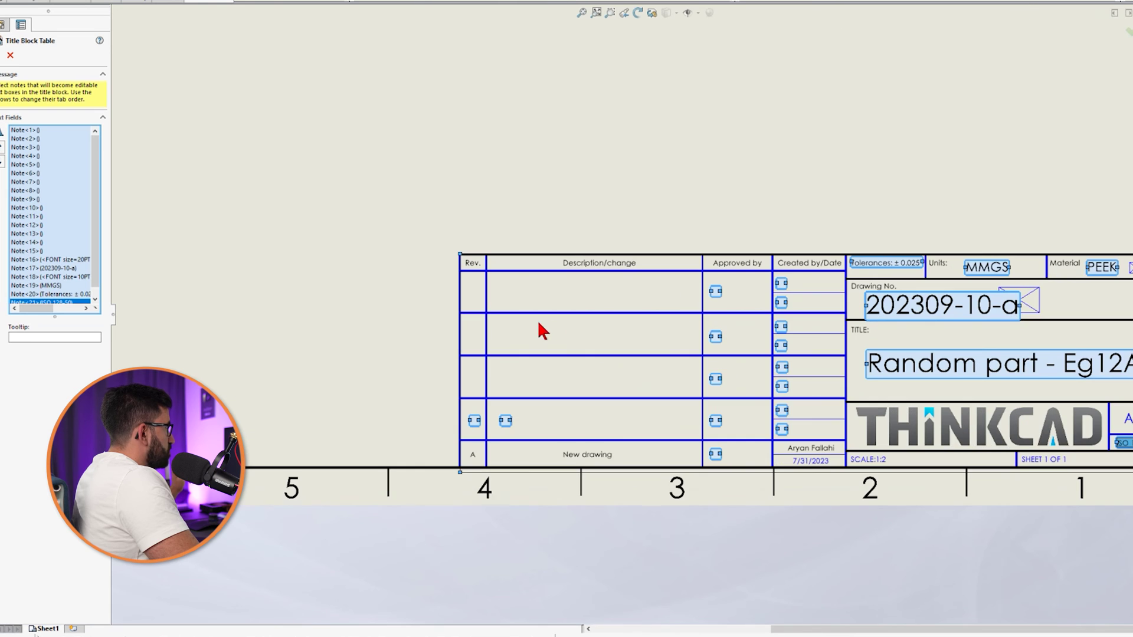
pyautogui.click(2, 55)
pyautogui.scroll(2, 788, 201)
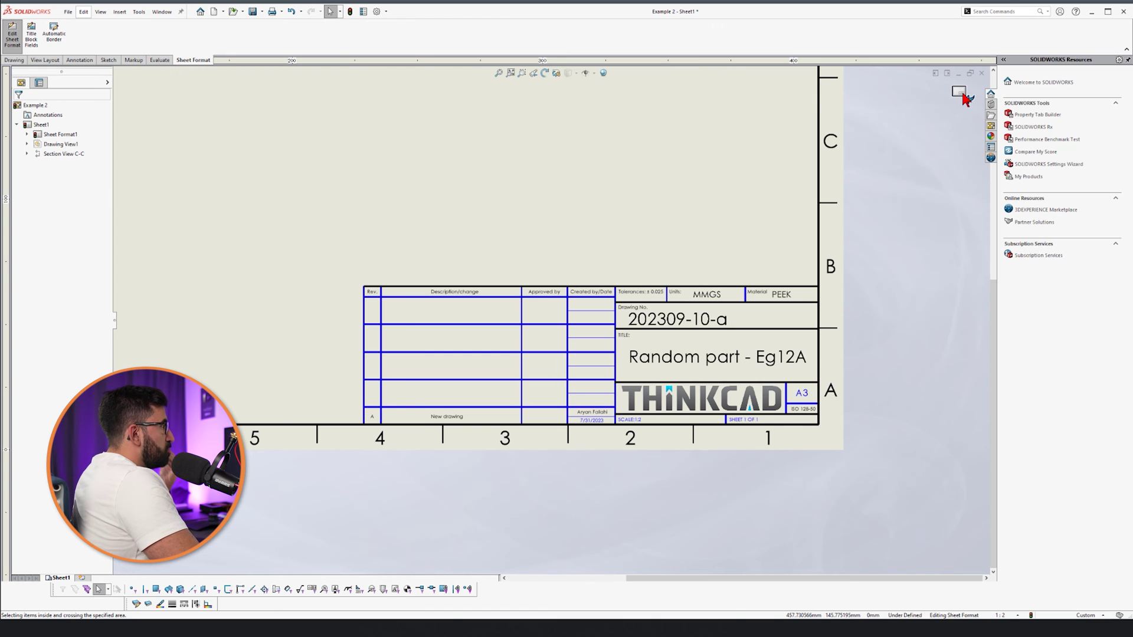
# Step: Save the sheet format as "a3 - landscape-thinkcad-w" in the sheetformat folder
pyautogui.click(64, 13)
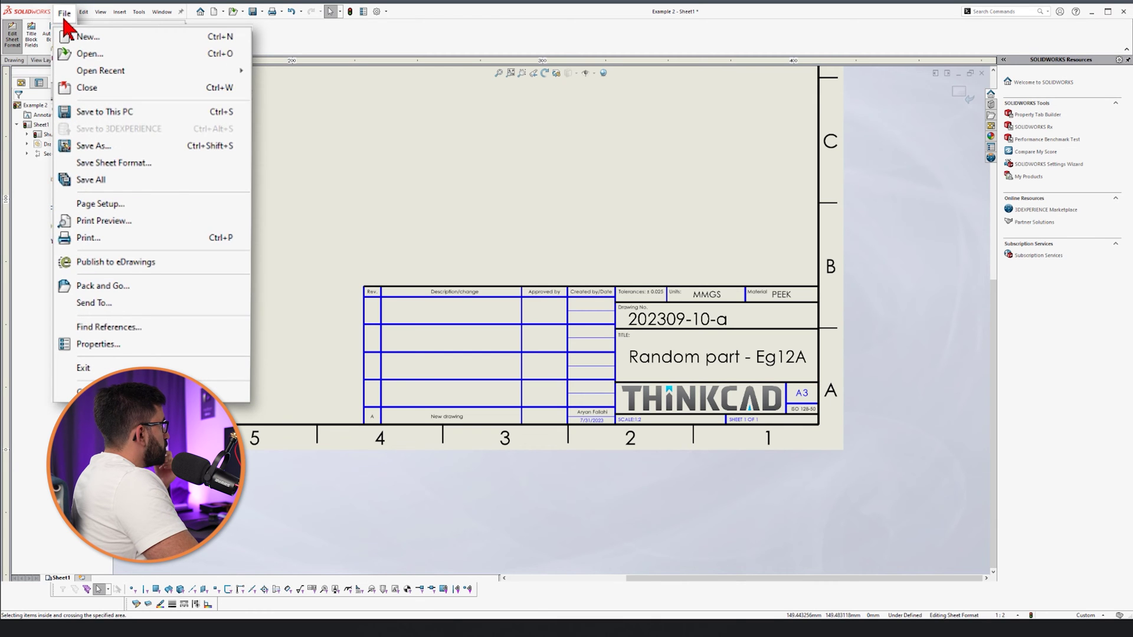
pyautogui.click(139, 130)
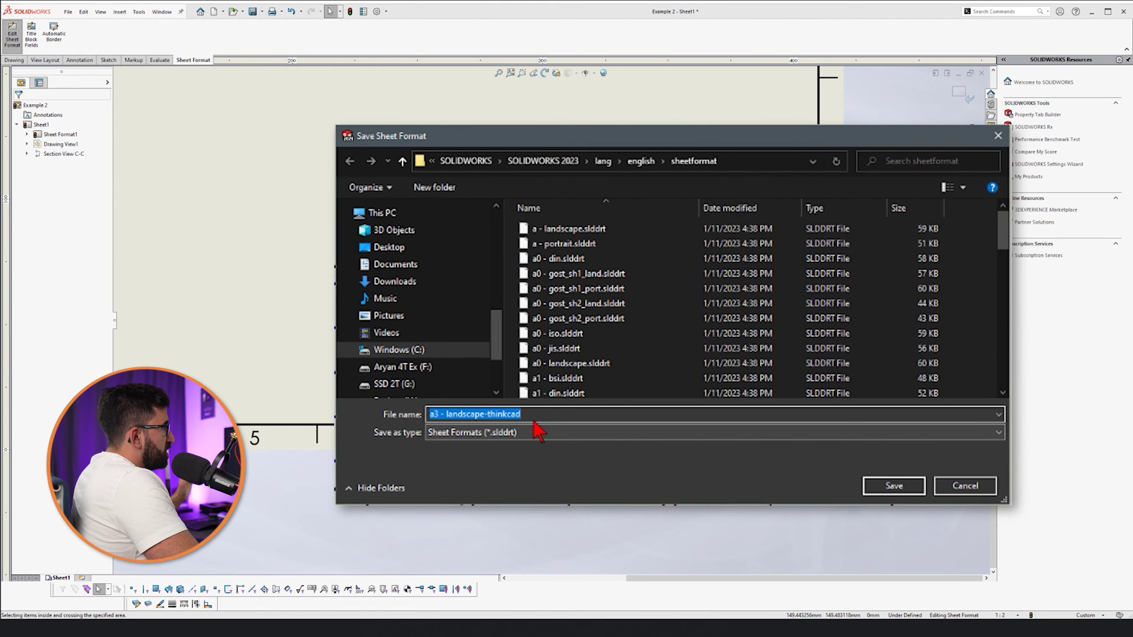
pyautogui.click(537, 415)
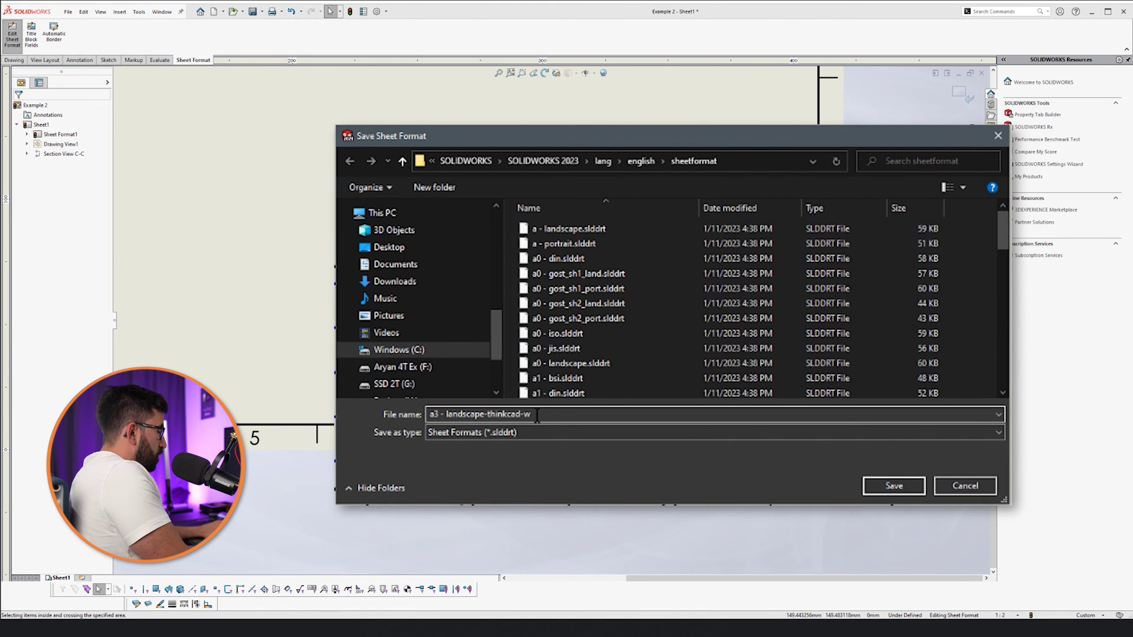
pyautogui.press('Return')
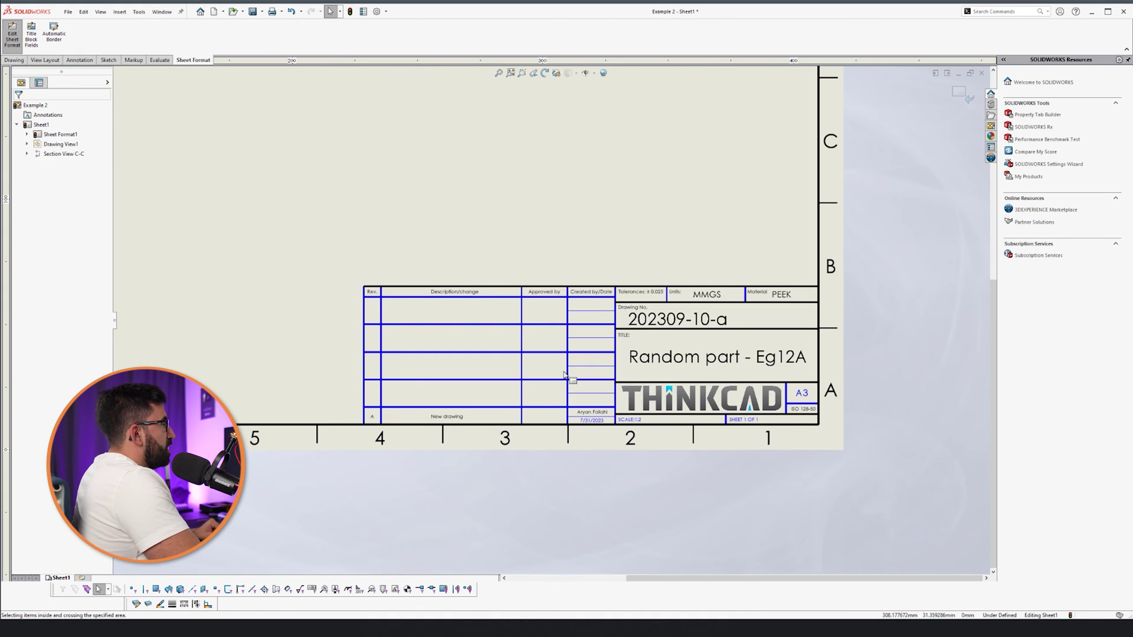
# Step: Leave sheet format editing and return to the drawing sheet's title block
pyautogui.click(958, 95)
pyautogui.scroll(-2, 785, 319)
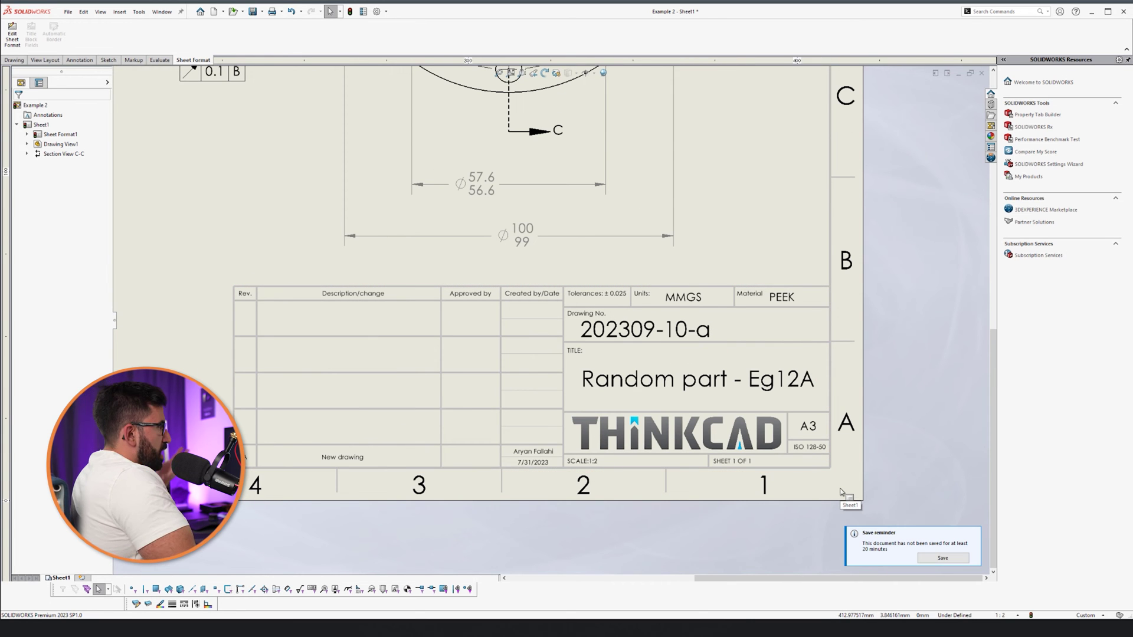
pyautogui.rightClick(420, 366)
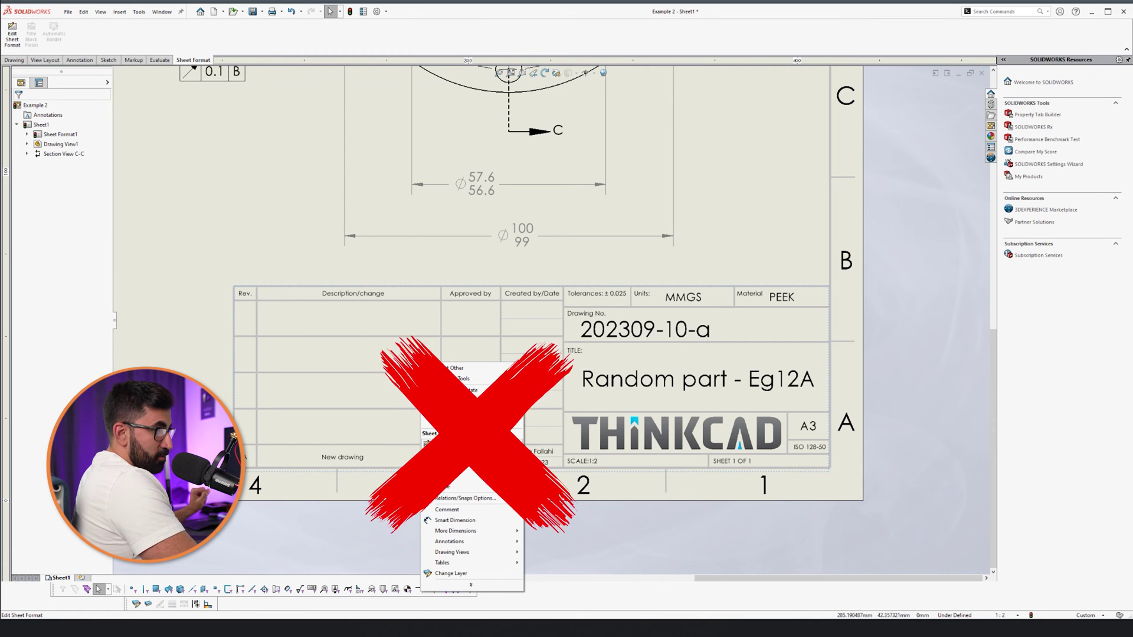
pyautogui.click(649, 565)
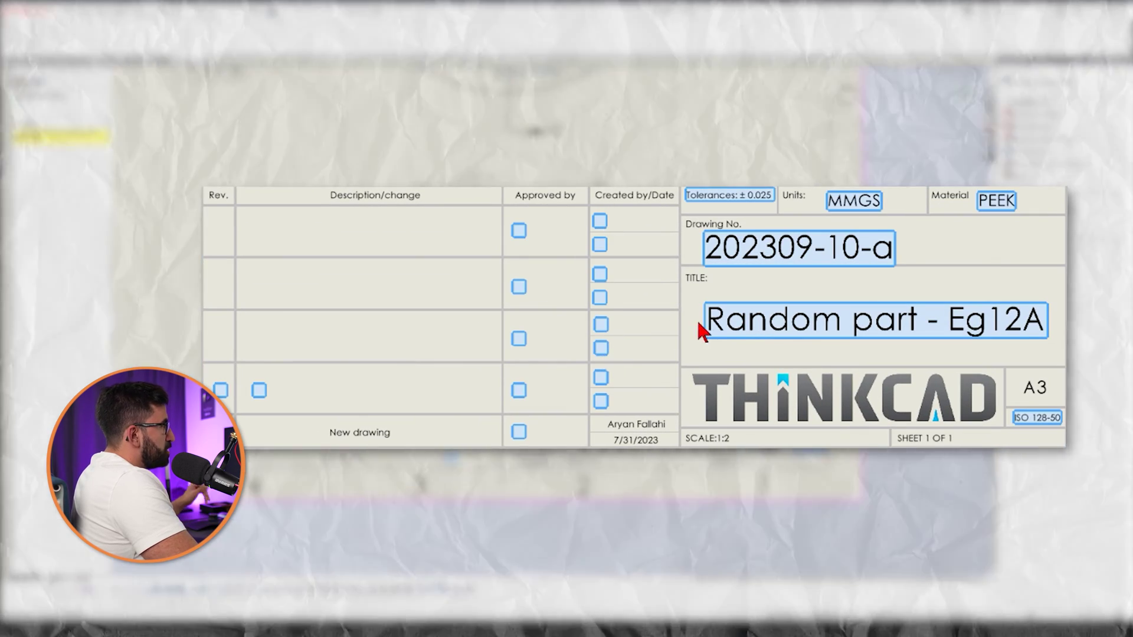
# Step: Enter title block data, setting the title to "The part" and the drawing number to "202309-10-b"
pyautogui.doubleClick(813, 331)
pyautogui.write('The pa')
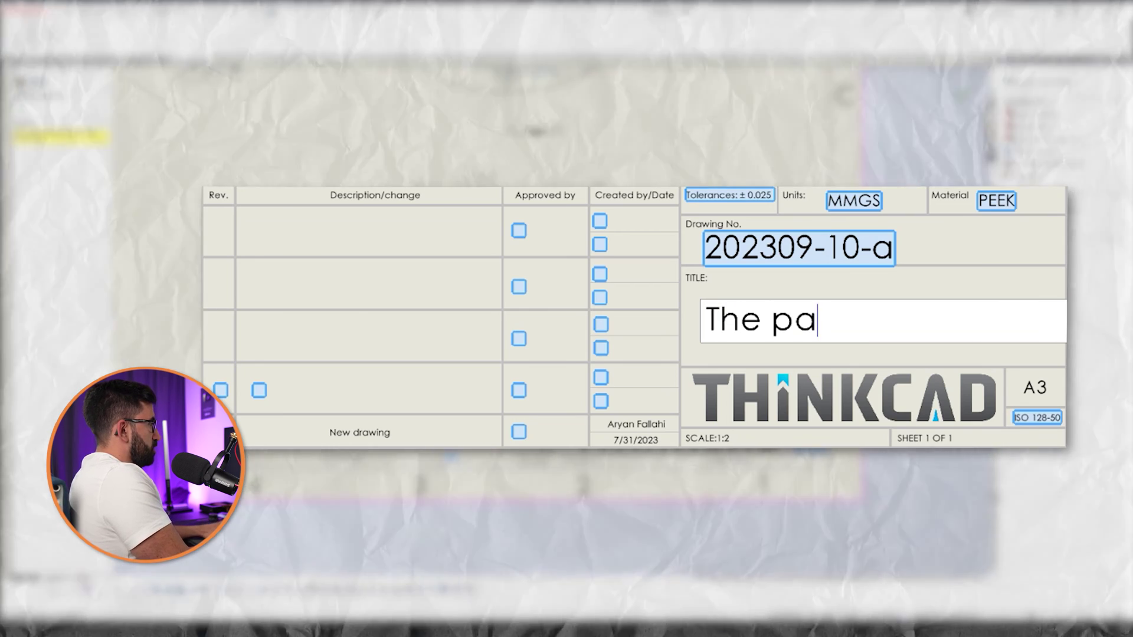
pyautogui.write('rt')
pyautogui.click(874, 250)
pyautogui.moveTo(876, 254); pyautogui.dragTo(892, 255)
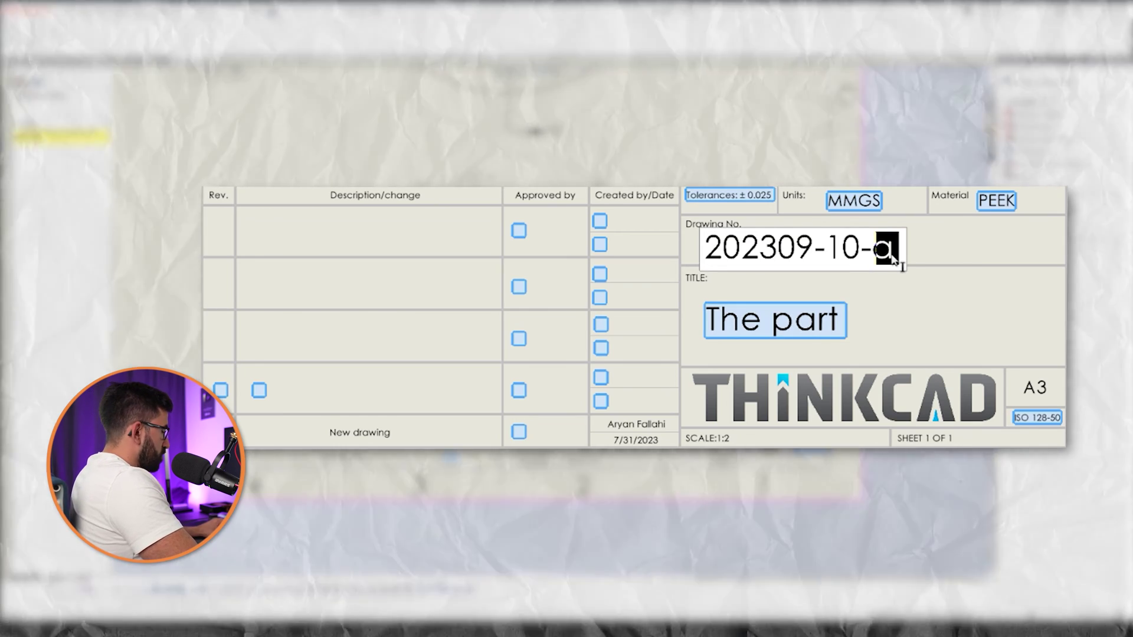
pyautogui.write('b')
# Step: Set the title block's material to "POM-H" and its units to "IPS"
pyautogui.doubleClick(1006, 199)
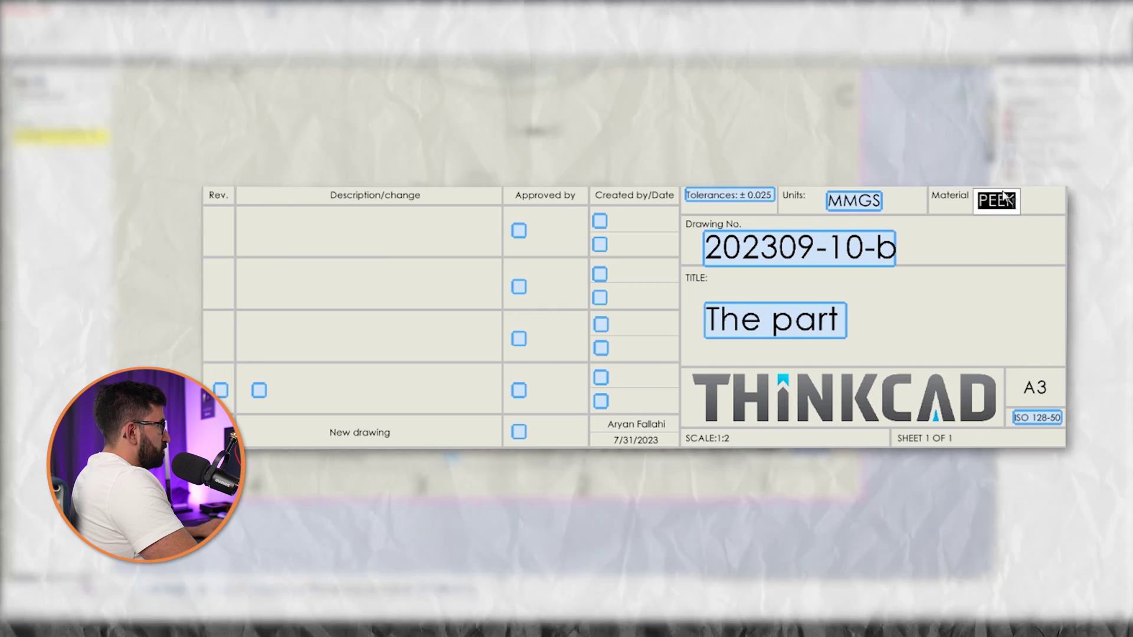
pyautogui.click(1007, 199)
pyautogui.doubleClick(1006, 198)
pyautogui.write('POM')
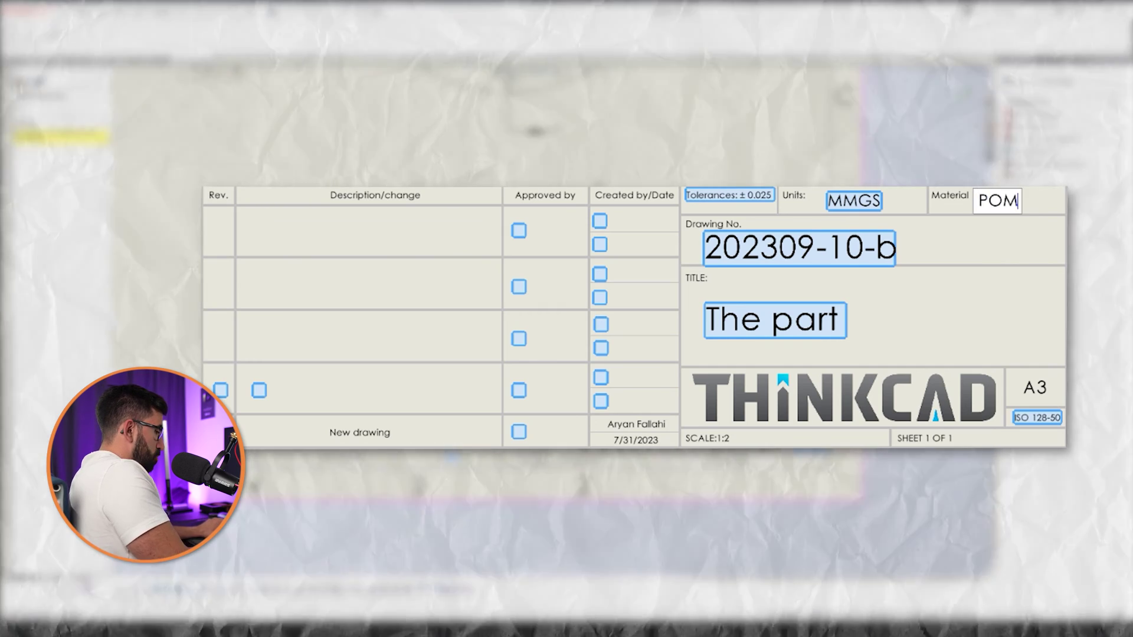
pyautogui.write('-H')
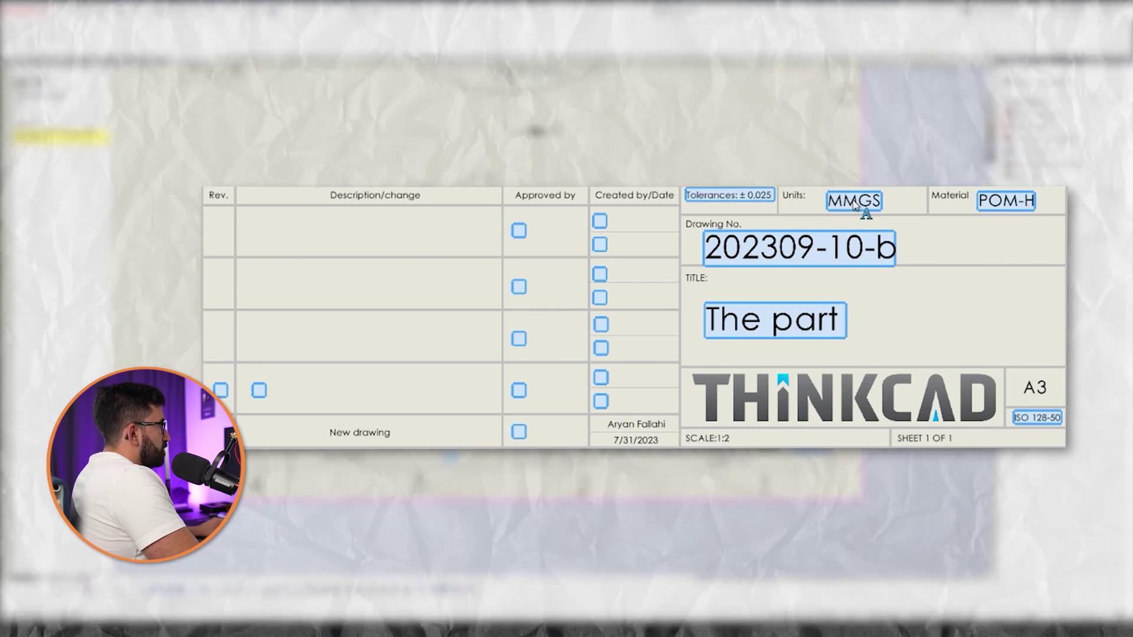
pyautogui.click(854, 201)
pyautogui.hotkey('ctrl', 'a')
pyautogui.write('IPS')
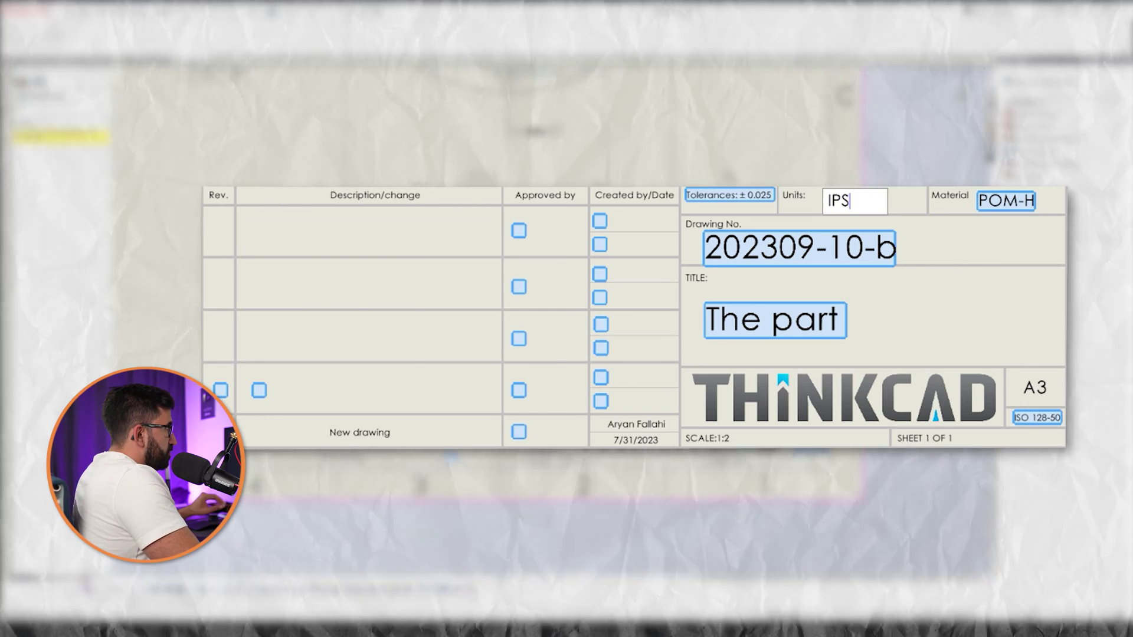
pyautogui.press('Return')
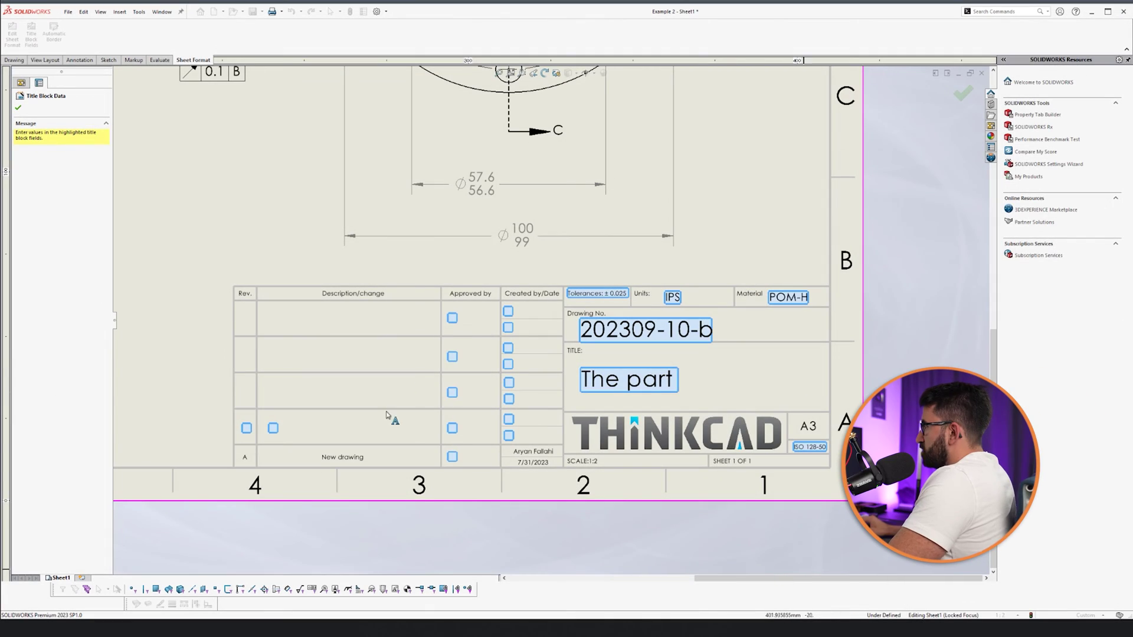
# Step: Fill the row above revision A with revision "B" and the description "Changed the size of the holes"
pyautogui.scroll(-2, 340, 471)
pyautogui.click(209, 412)
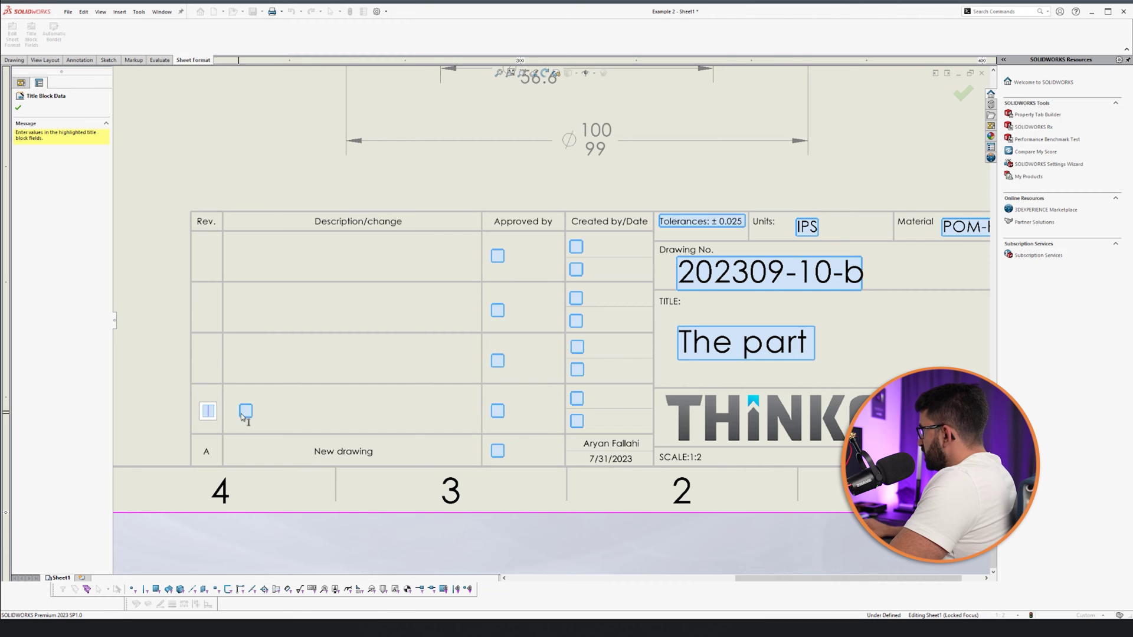
pyautogui.write('B')
pyautogui.click(245, 411)
pyautogui.write('Changed')
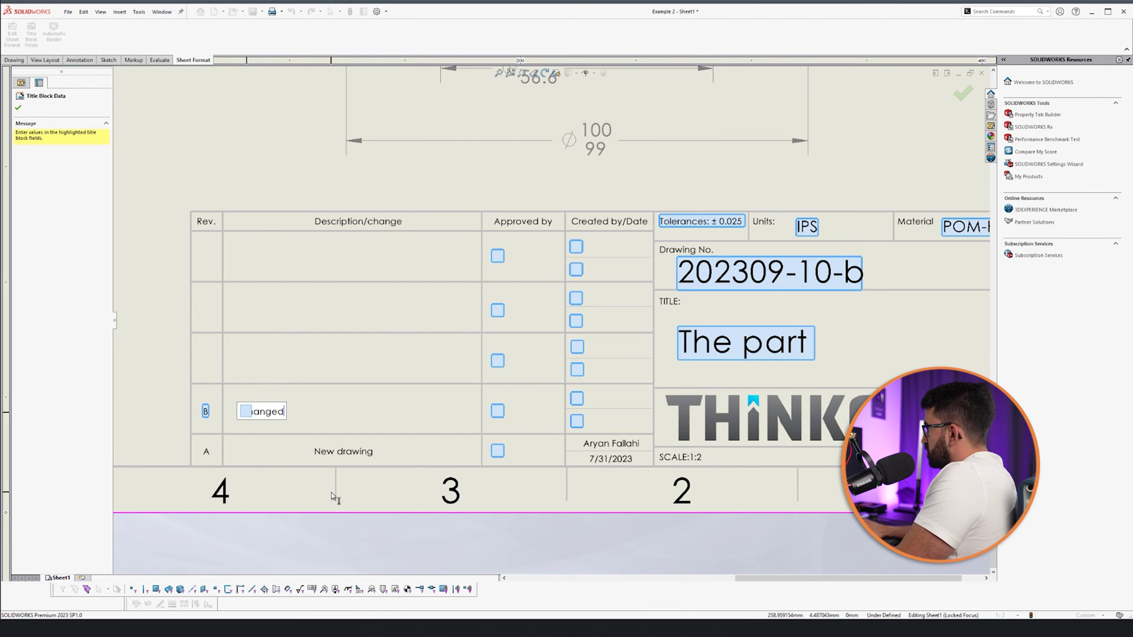
pyautogui.write(' the size fo the')
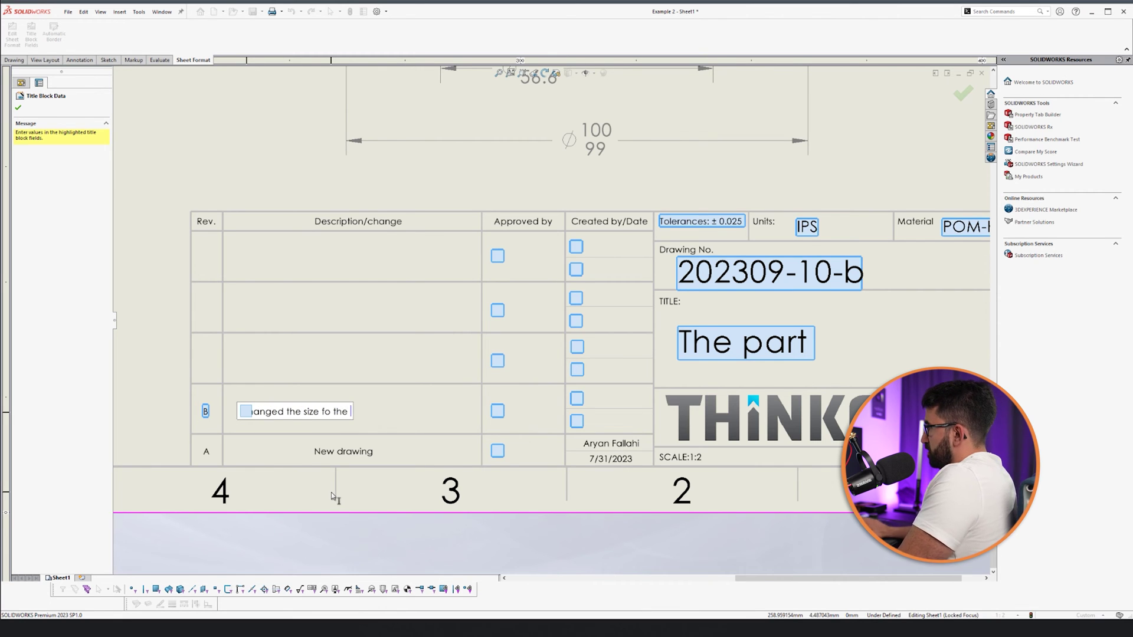
pyautogui.press('BackSpace')
pyautogui.press('BackSpace')
pyautogui.press('BackSpace')
pyautogui.press('BackSpace')
pyautogui.press('BackSpace')
pyautogui.press('BackSpace')
pyautogui.press('BackSpace')
pyautogui.write('of the holes')
# Step: Complete the revision B row with the approver's name, the date 7/31/2023 and the creator's name, and accept the title block data
pyautogui.click(494, 412)
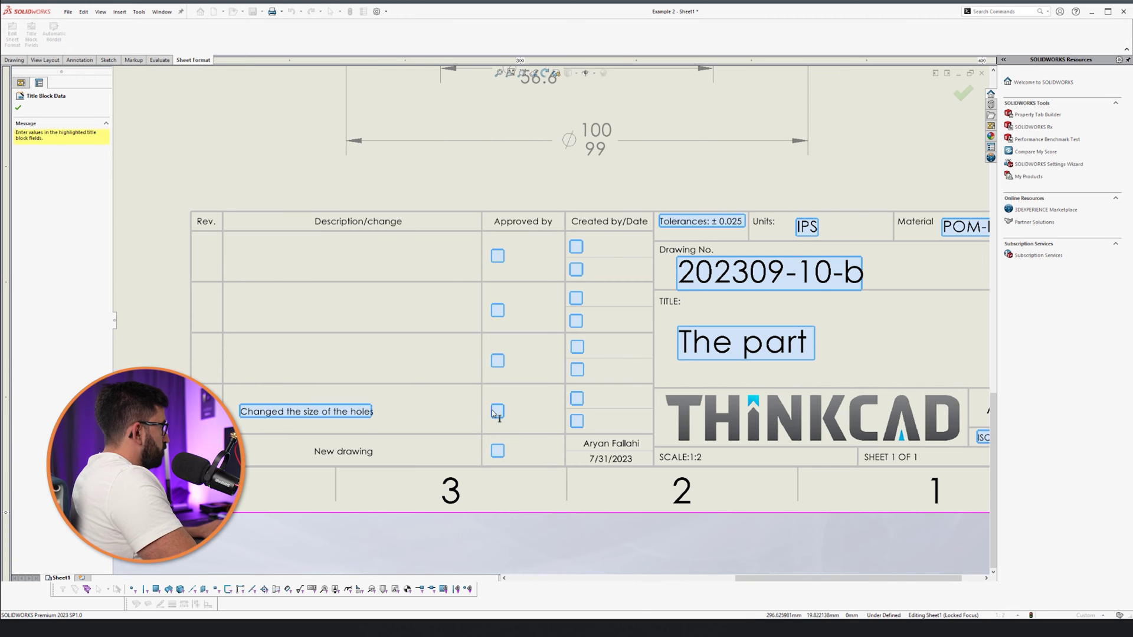
pyautogui.write('James Cameronia')
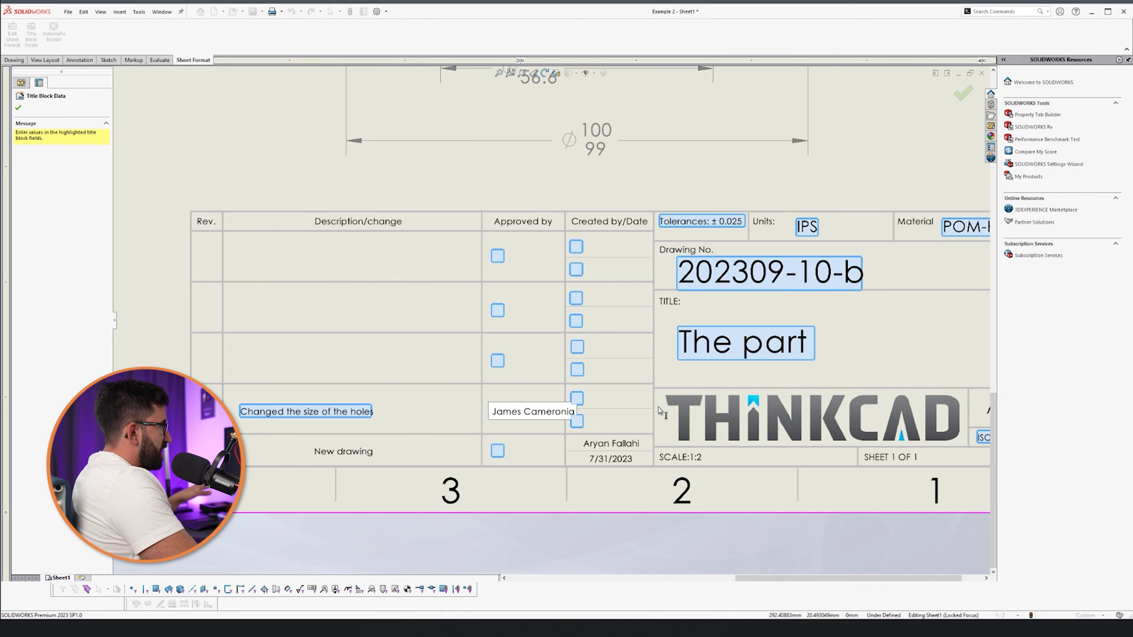
pyautogui.scroll(-3, 659, 411)
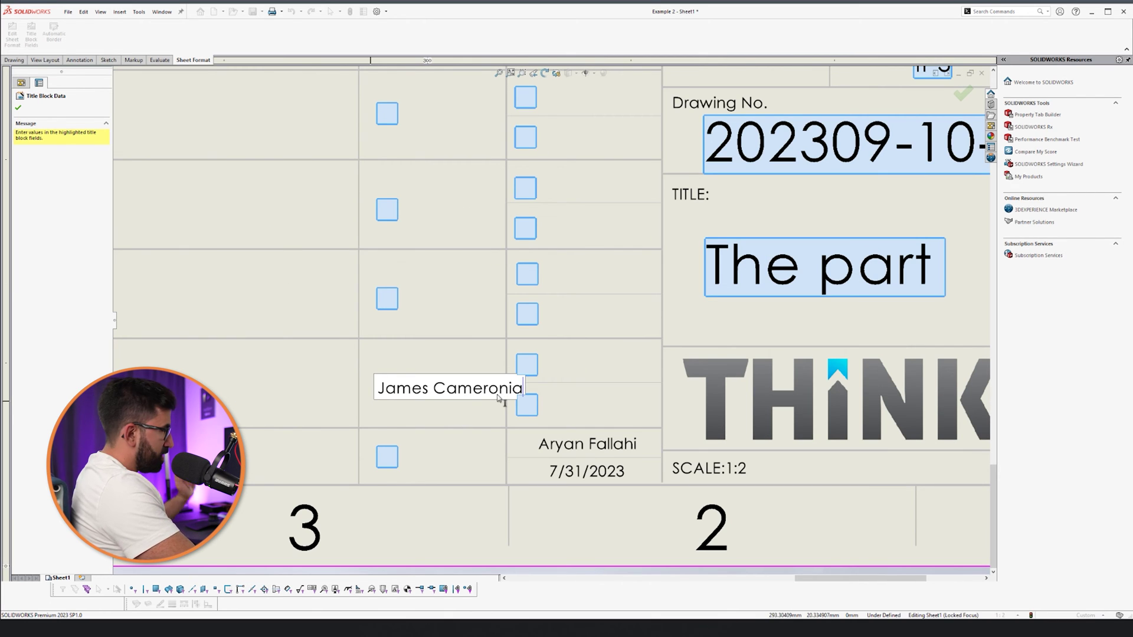
pyautogui.click(535, 415)
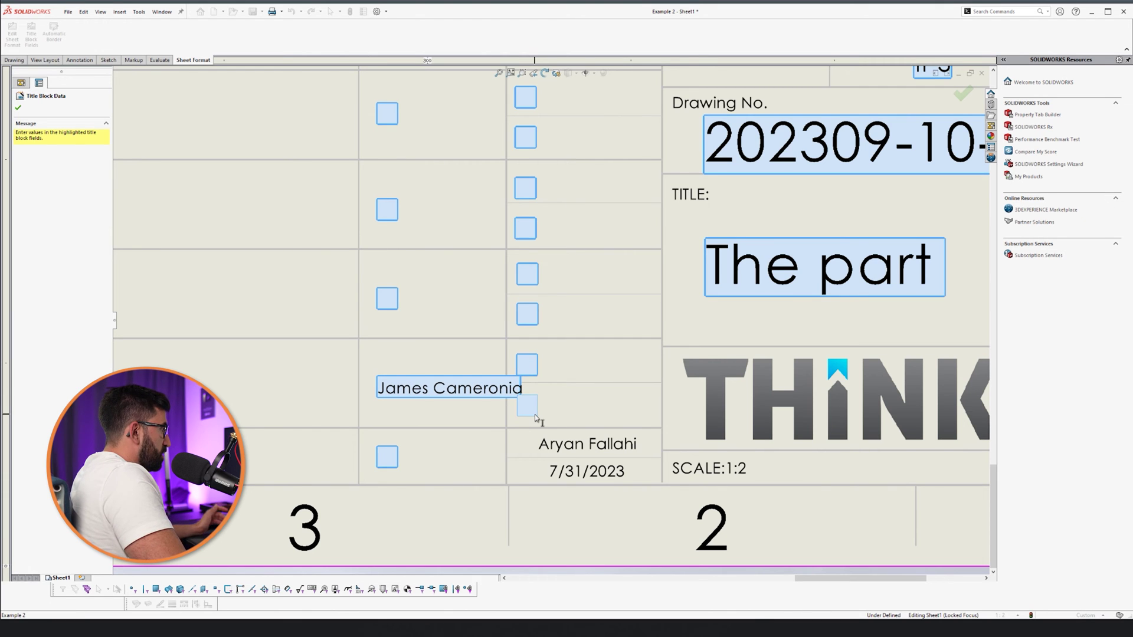
pyautogui.click(534, 415)
pyautogui.write('7/31/')
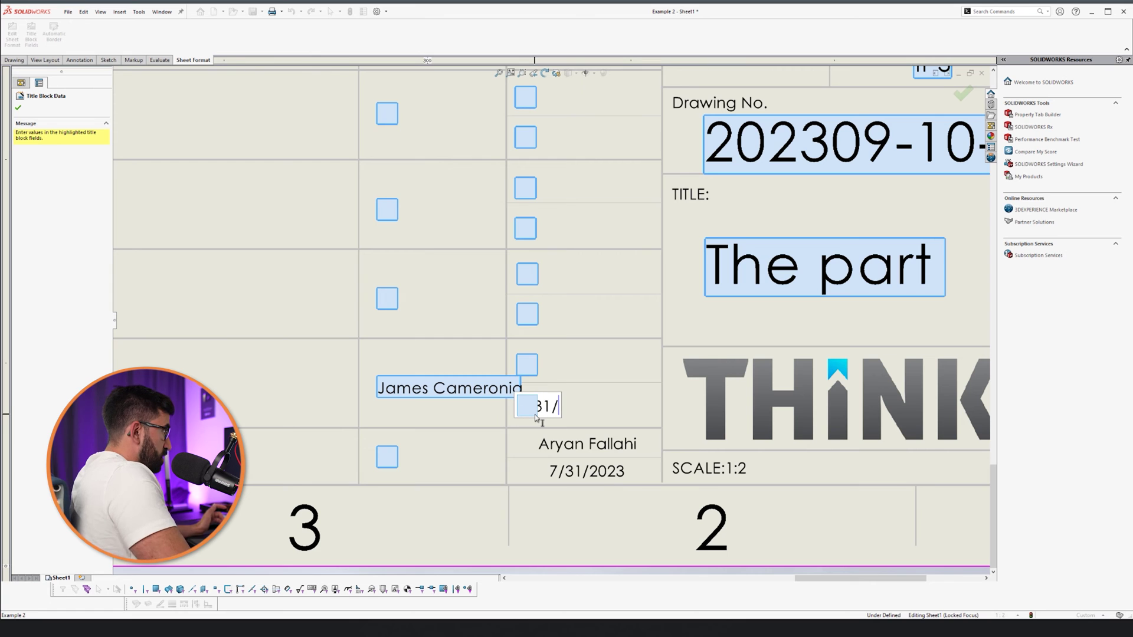
pyautogui.write('2023')
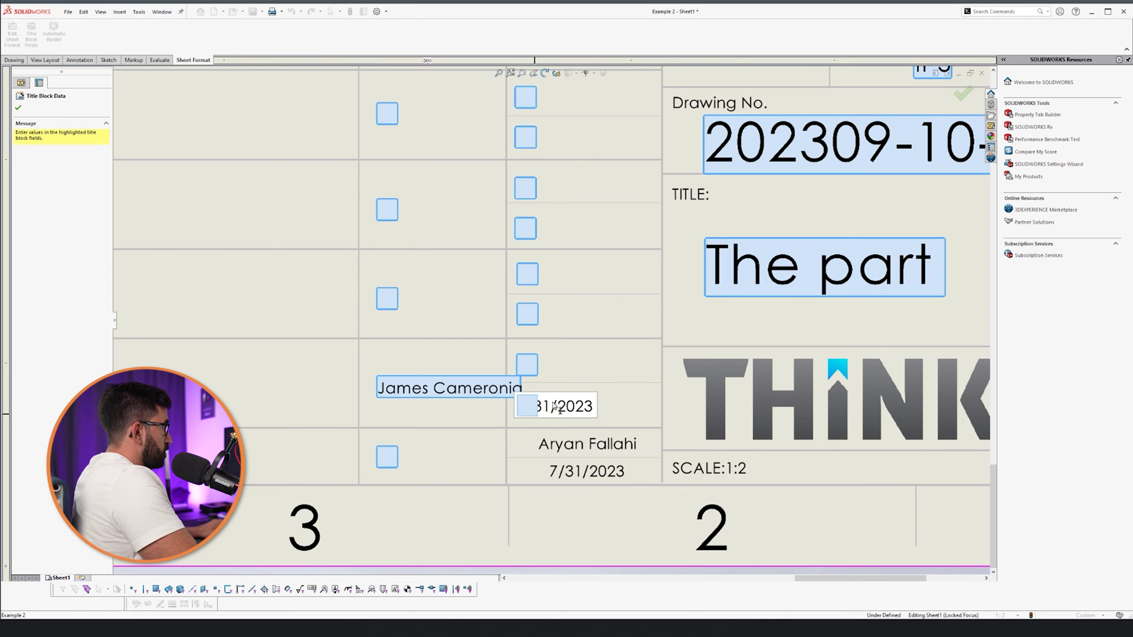
pyautogui.click(528, 365)
pyautogui.write('Aryan Fallahi')
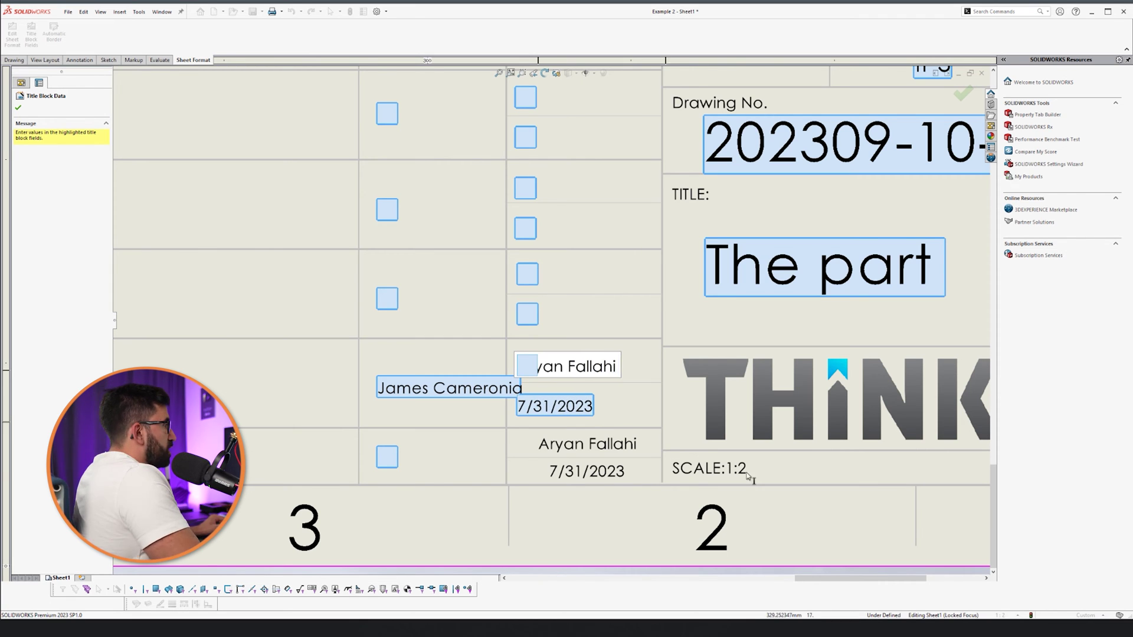
pyautogui.click(777, 519)
pyautogui.click(966, 98)
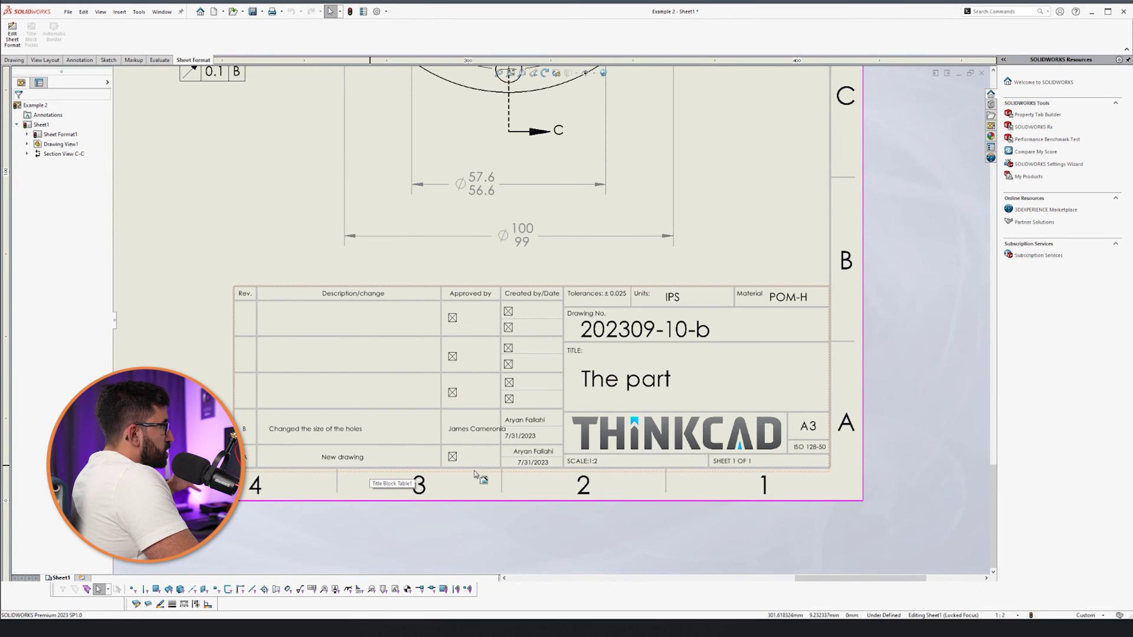
# Step: Edit the sheet format and move revision B's approver note up against the upper-left corner of its Approved by cell
pyautogui.scroll(-5, 433, 469)
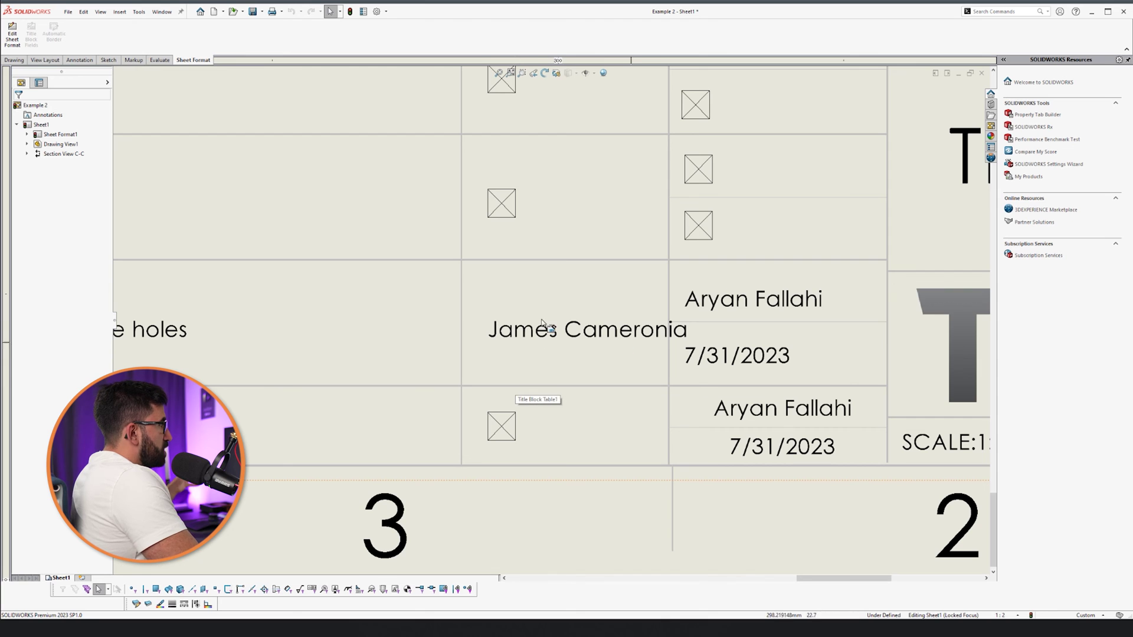
pyautogui.rightClick(588, 270)
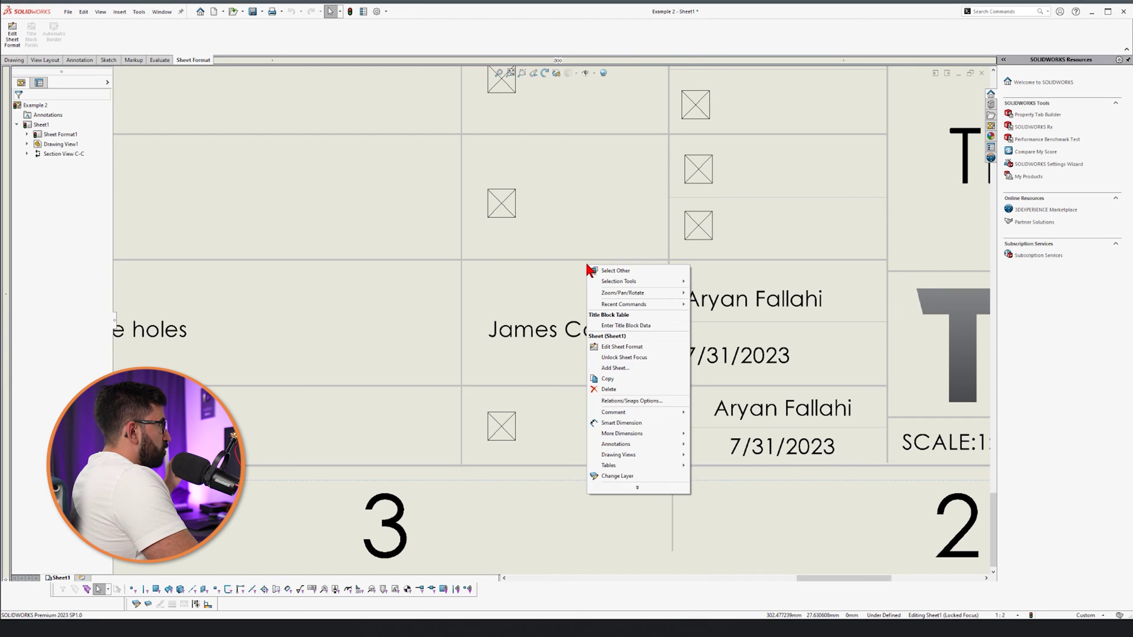
pyautogui.click(632, 347)
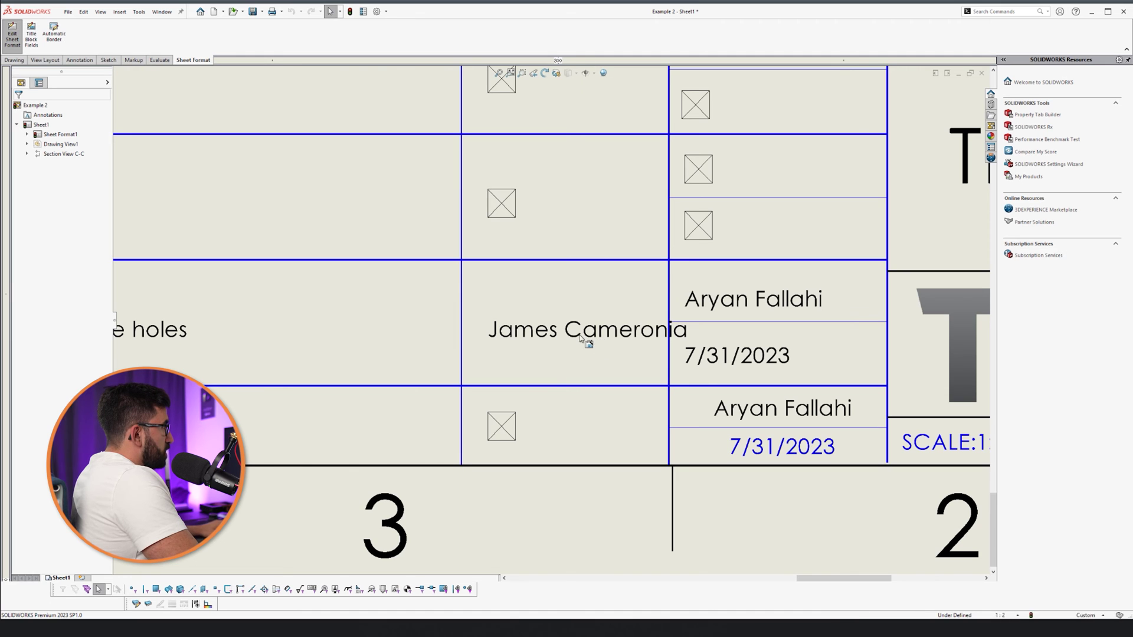
pyautogui.moveTo(506, 337); pyautogui.dragTo(478, 302)
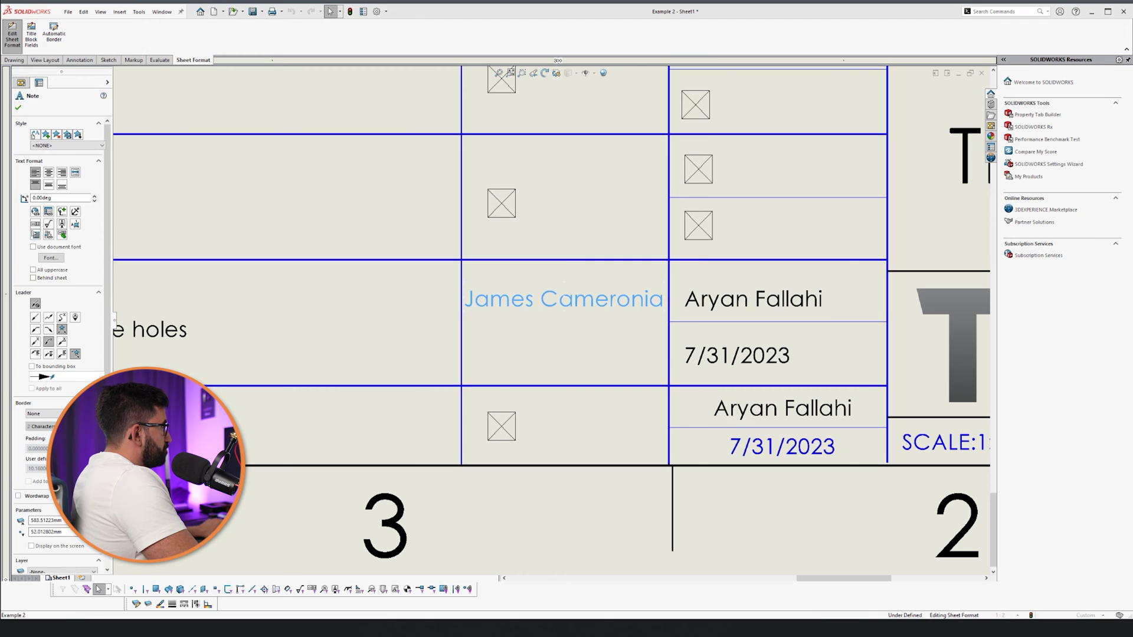
# Step: Replace revision B's Approved by note with three lines of x characters spanning the cell's width to test the available space
pyautogui.doubleClick(478, 300)
pyautogui.write('xxxxxxxxxxxxxxxxxxx')
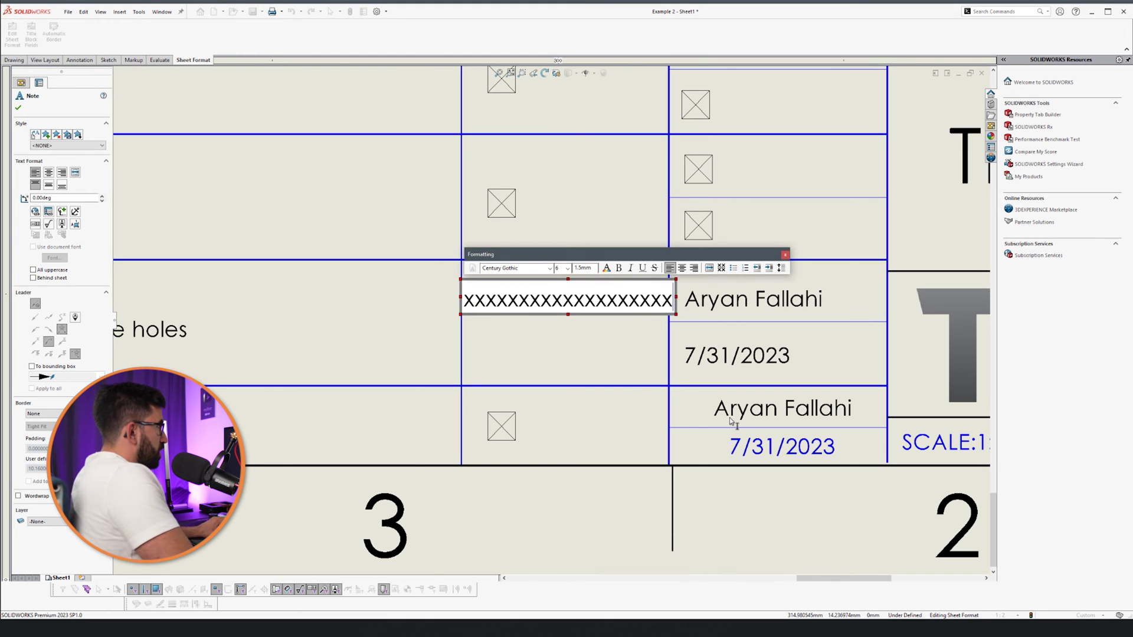
pyautogui.press('BackSpace')
pyautogui.press('Return')
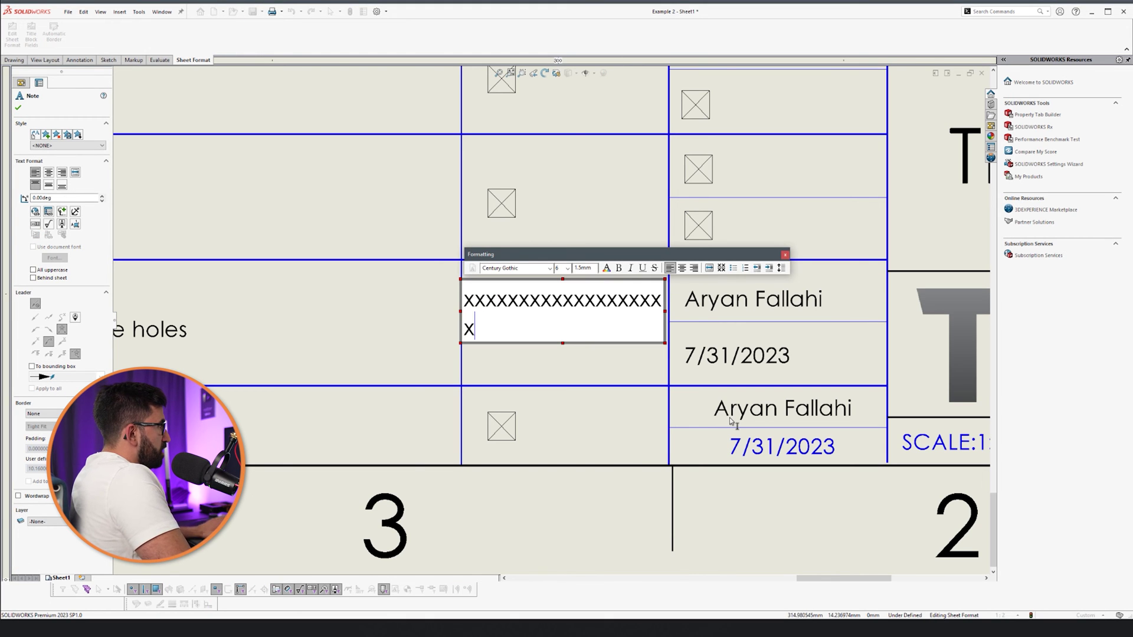
pyautogui.write('xxxxxxxxxxxxxxxxx')
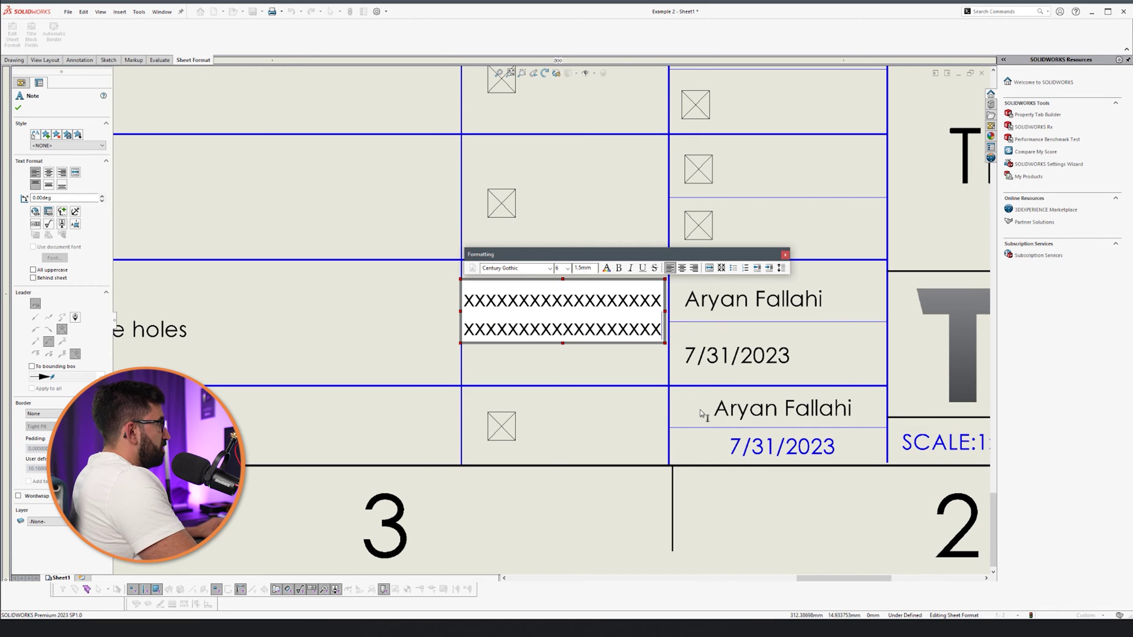
pyautogui.press('Return')
pyautogui.write('xxxxxxxxxxxx')
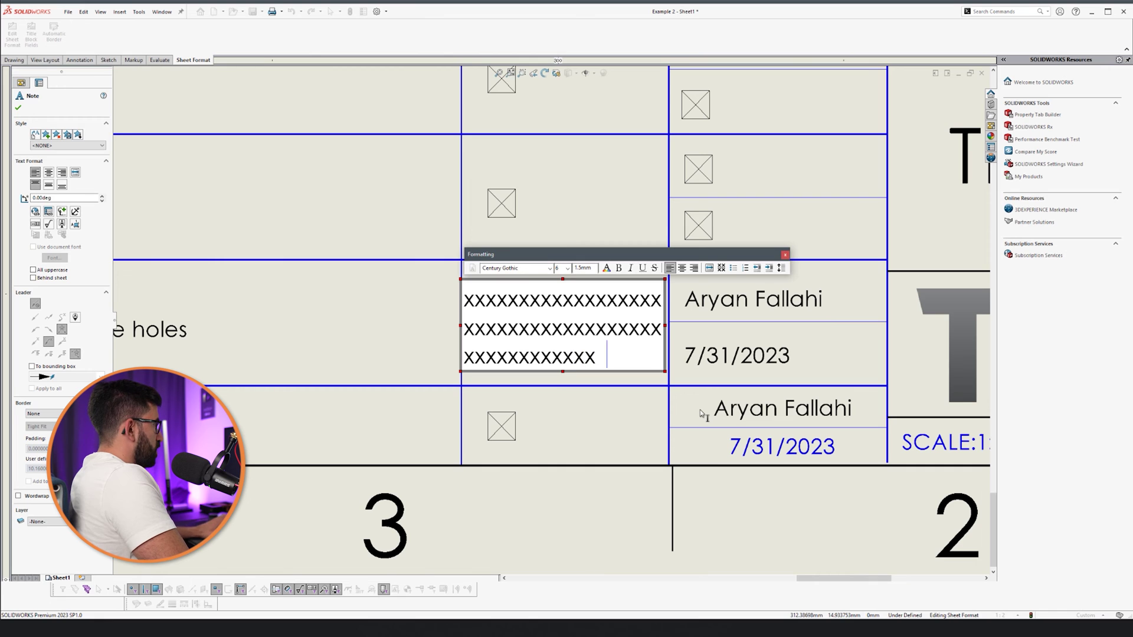
pyautogui.write('xxxxxx')
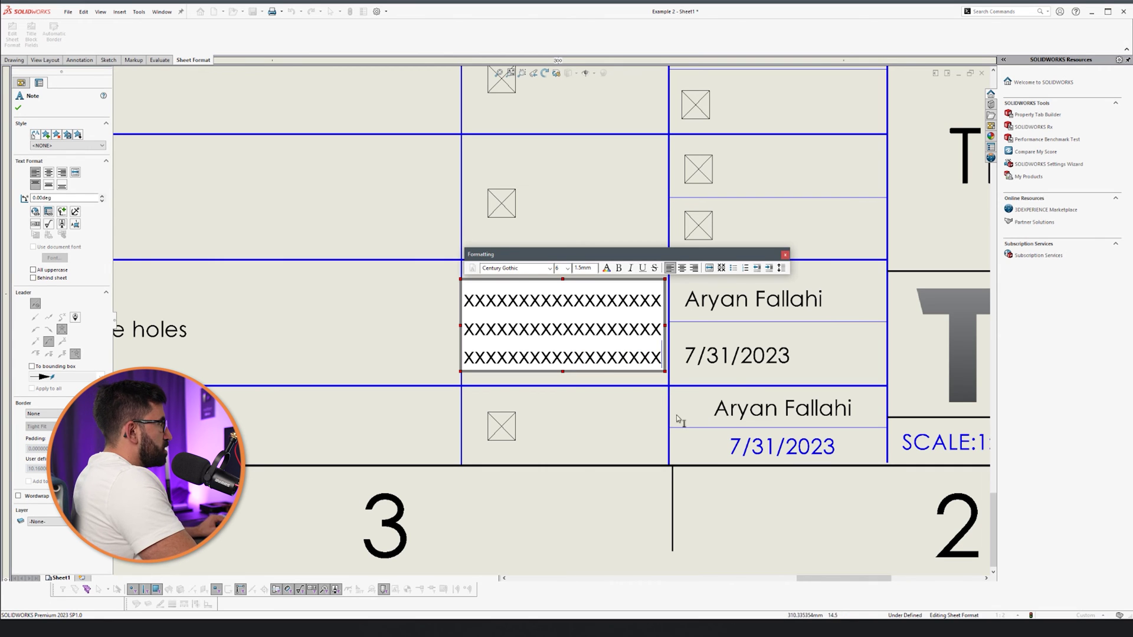
pyautogui.click(679, 403)
pyautogui.click(576, 329)
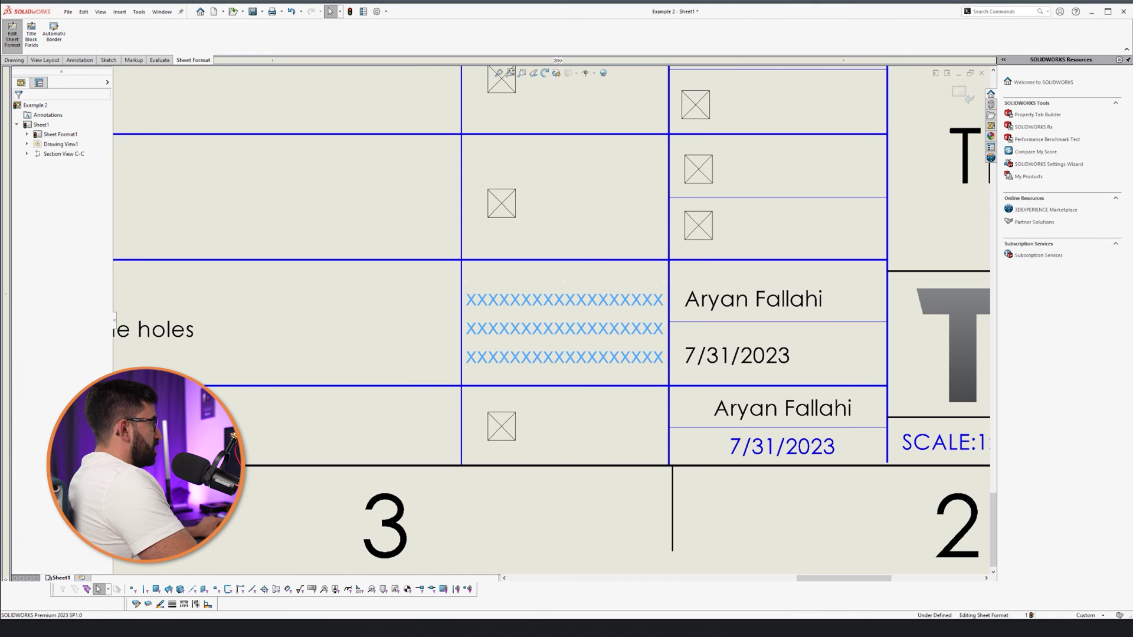
# Step: Clear all text from revision B's Approved by note and leave sheet format editing
pyautogui.doubleClick(559, 321)
pyautogui.press('Delete')
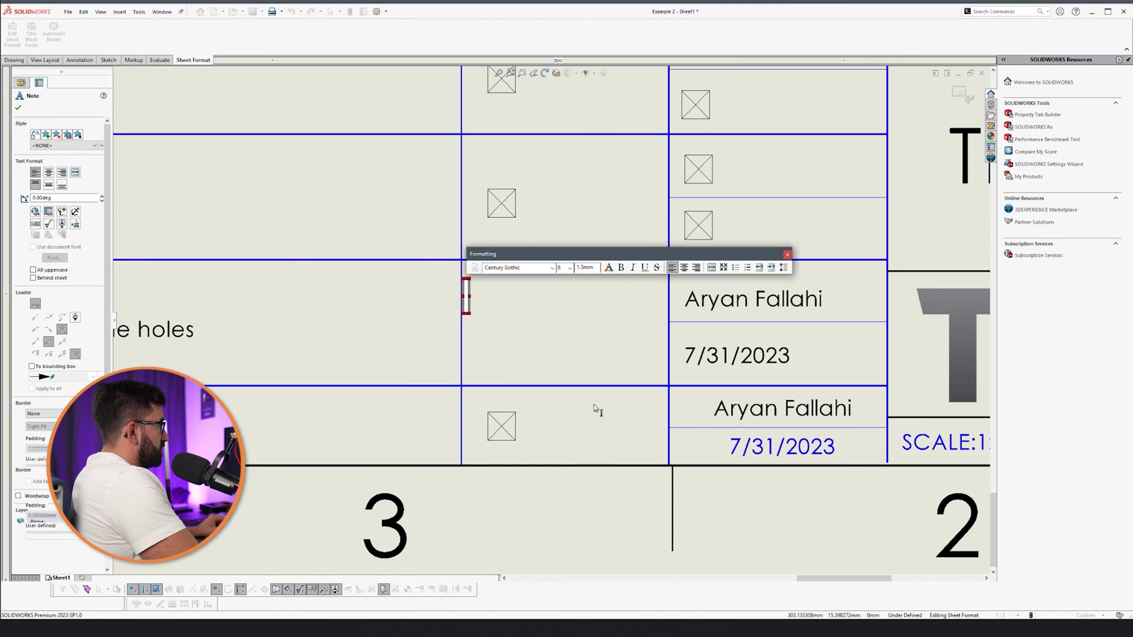
pyautogui.click(595, 407)
pyautogui.click(972, 83)
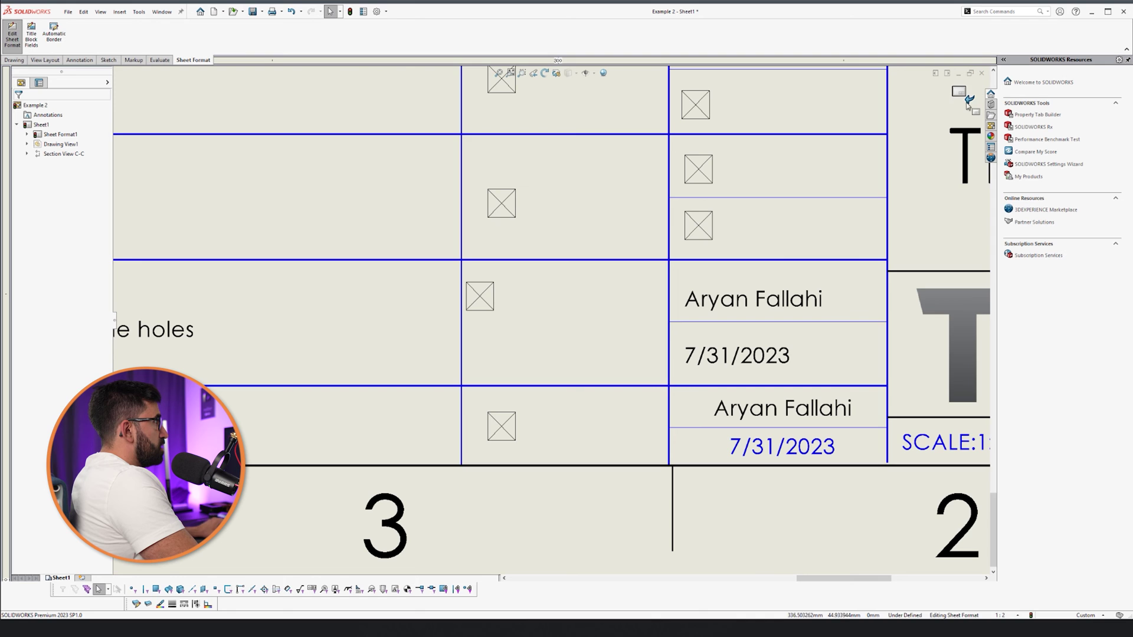
# Step: Try an overlong approver's name followed by filler letters in revision B's Approved by field to test the text fit
pyautogui.doubleClick(491, 306)
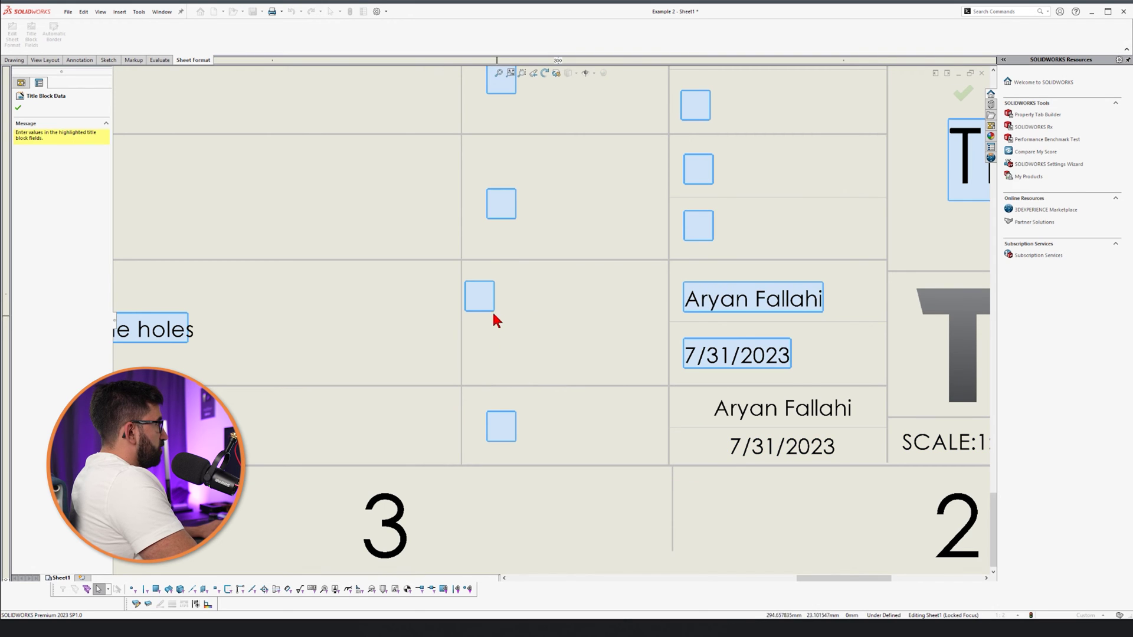
pyautogui.write('James')
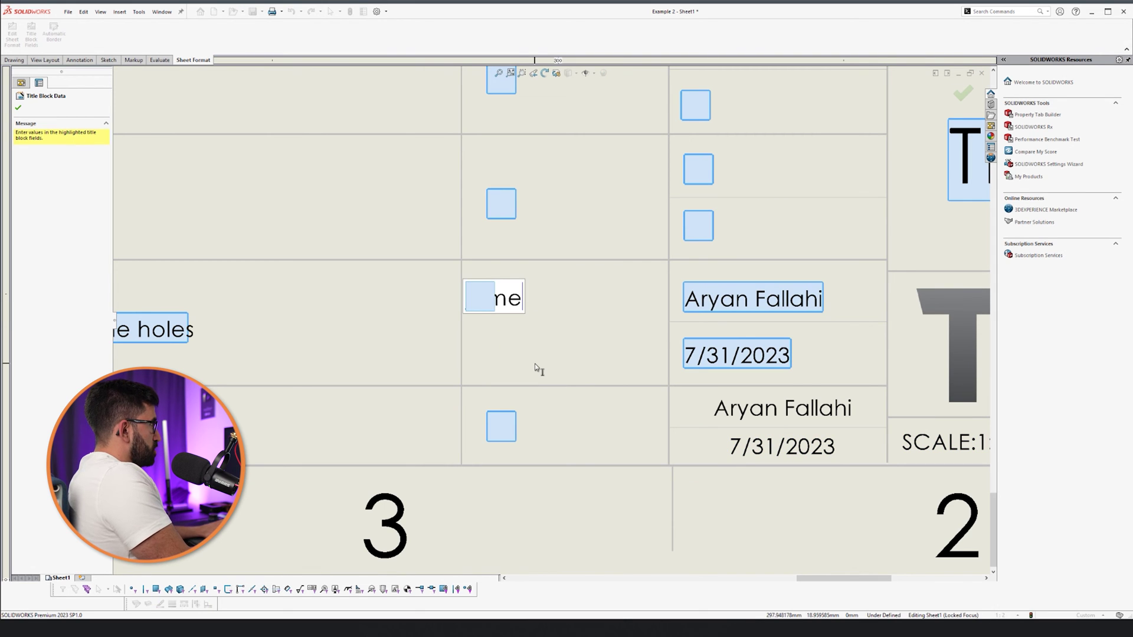
pyautogui.write(' camer')
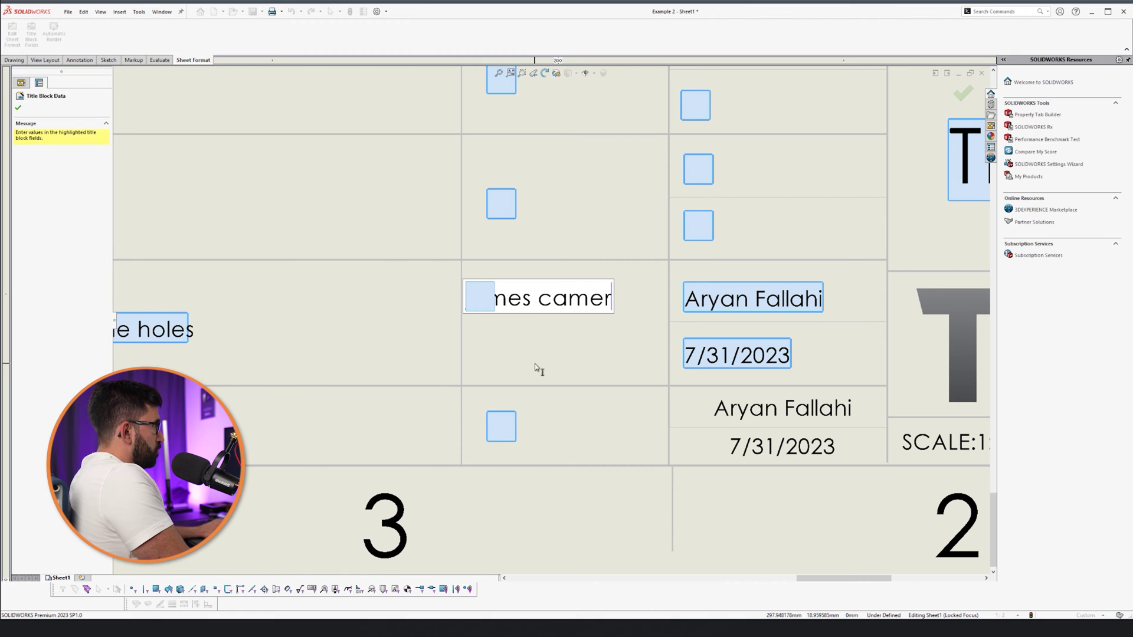
pyautogui.write('oniaskdjflkasdjflkasdklf')
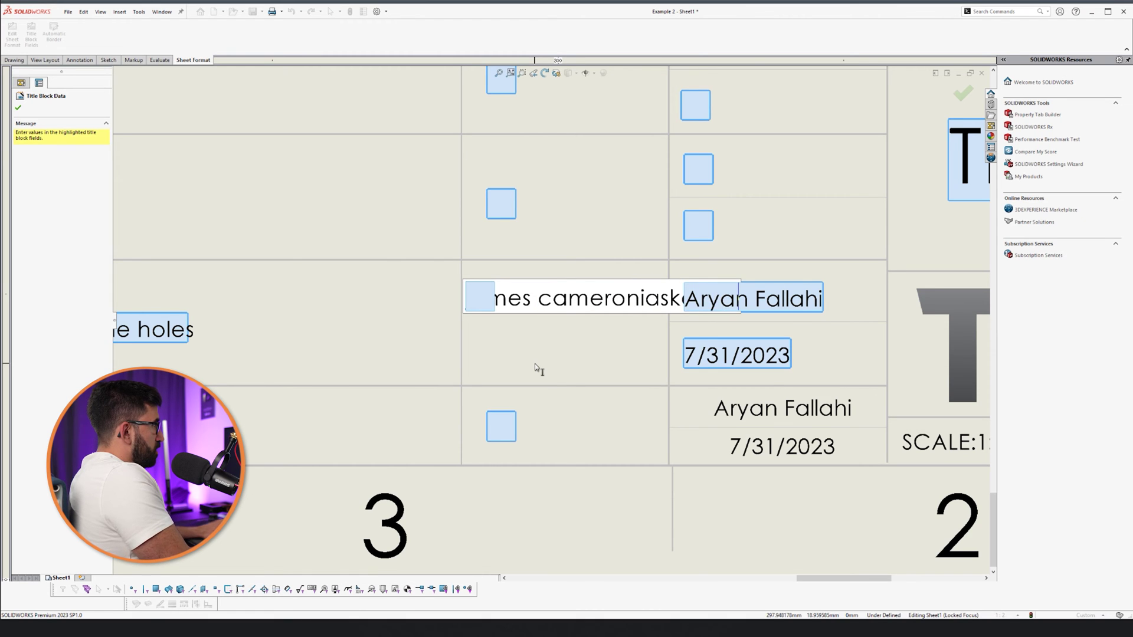
pyautogui.press('Tab')
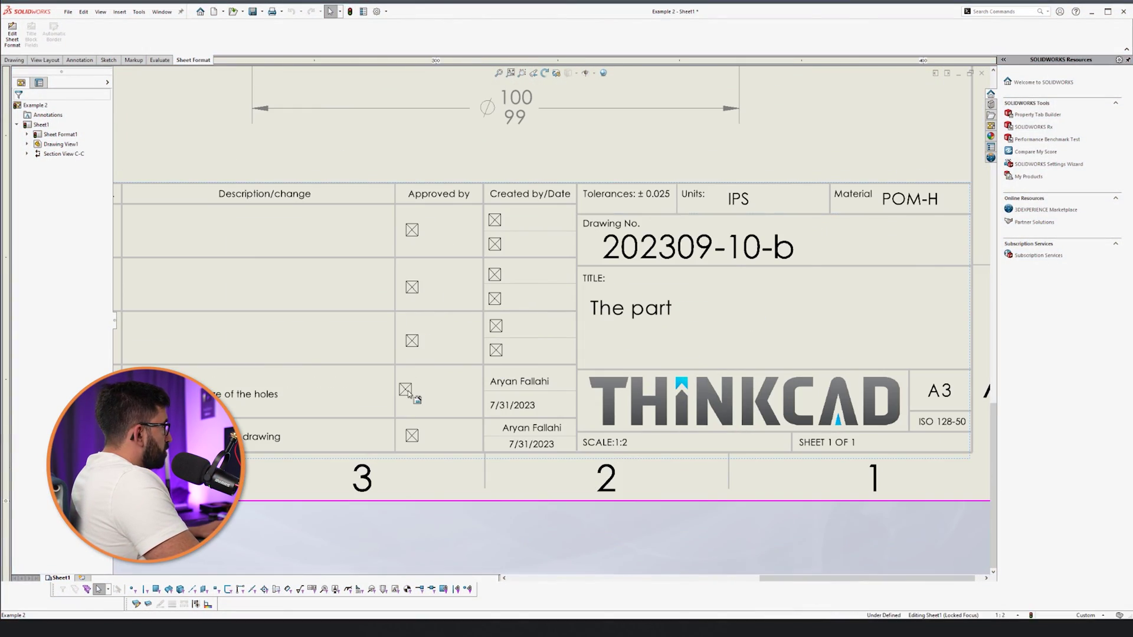
# Step: Enter the approver's full name in revision B's Approved by field and accept the title block data
pyautogui.doubleClick(407, 394)
pyautogui.write('Jo')
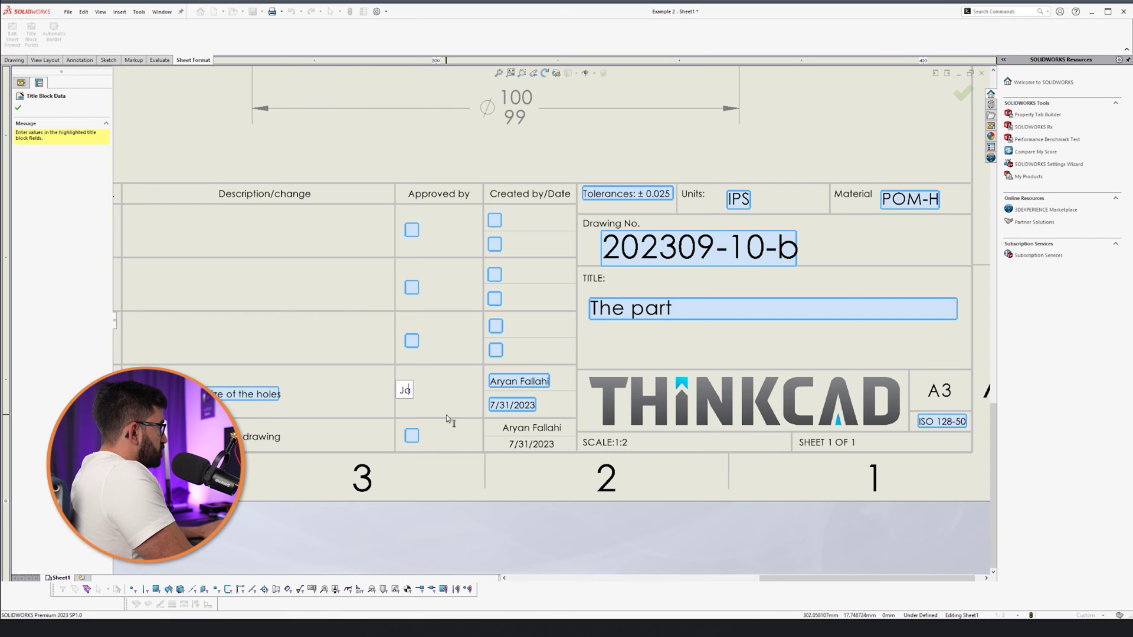
pyautogui.write('mes camero')
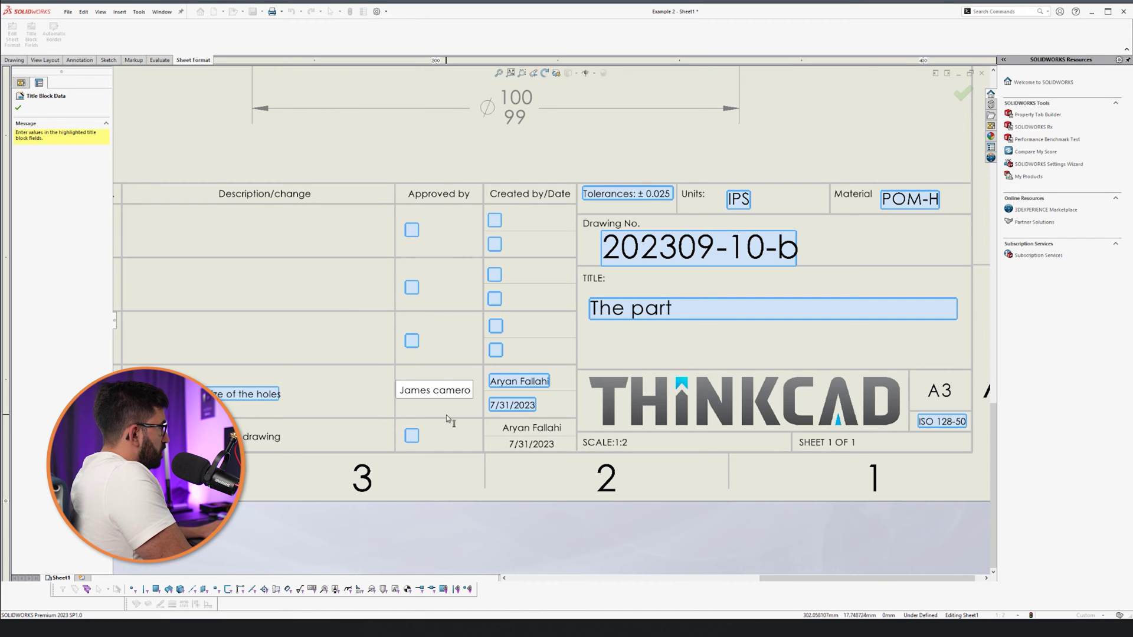
pyautogui.write('nia')
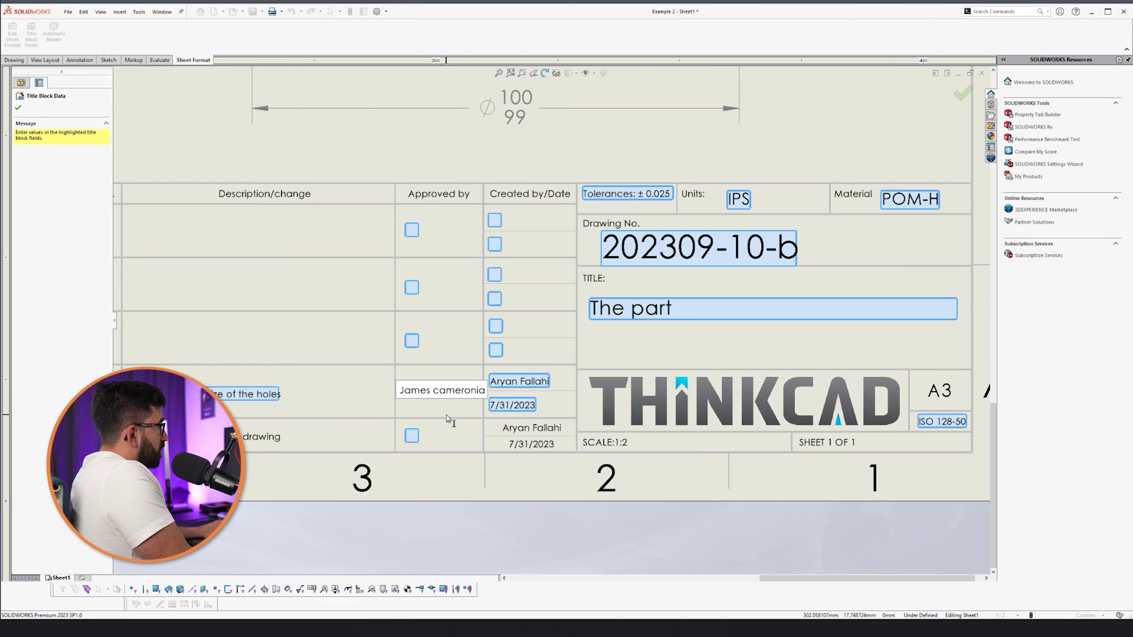
pyautogui.write('tti')
pyautogui.click(535, 535)
pyautogui.scroll(-1, 442, 397)
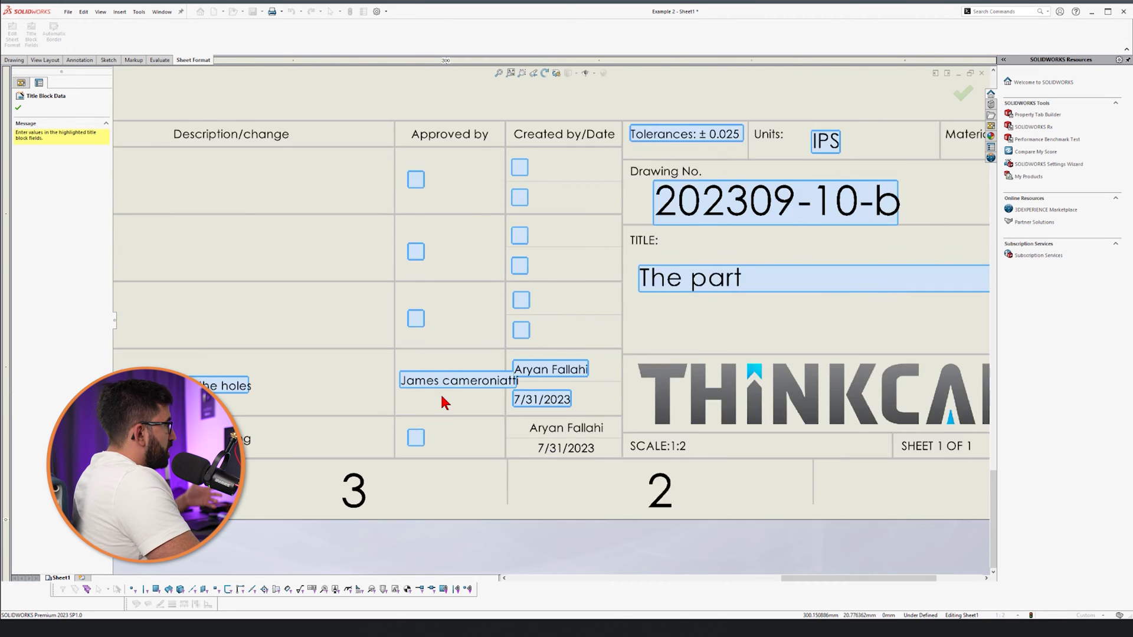
pyautogui.scroll(-1, 445, 403)
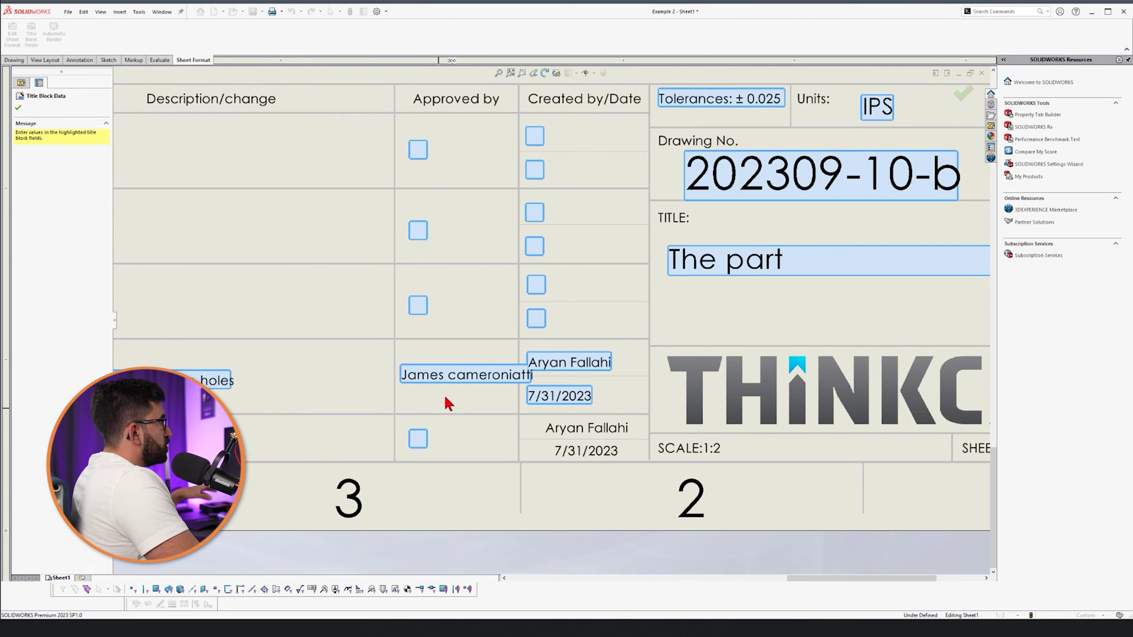
pyautogui.scroll(-1, 445, 402)
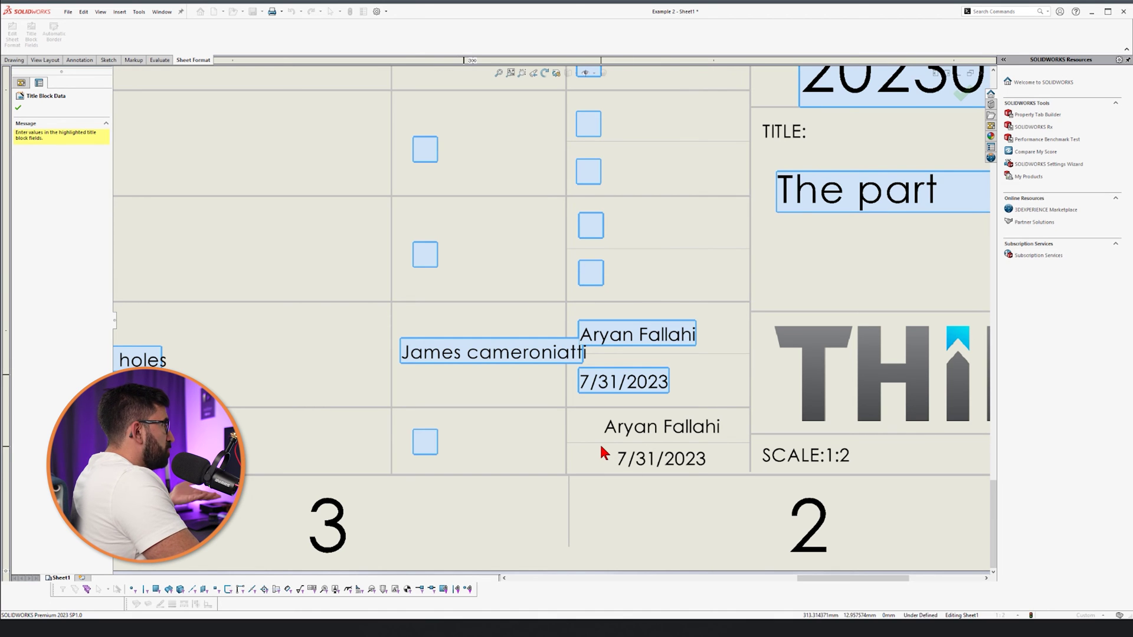
pyautogui.click(961, 95)
# Step: Edit the sheet format, clear the approver note in revision B's Approved by cell and delete it
pyautogui.rightClick(306, 376)
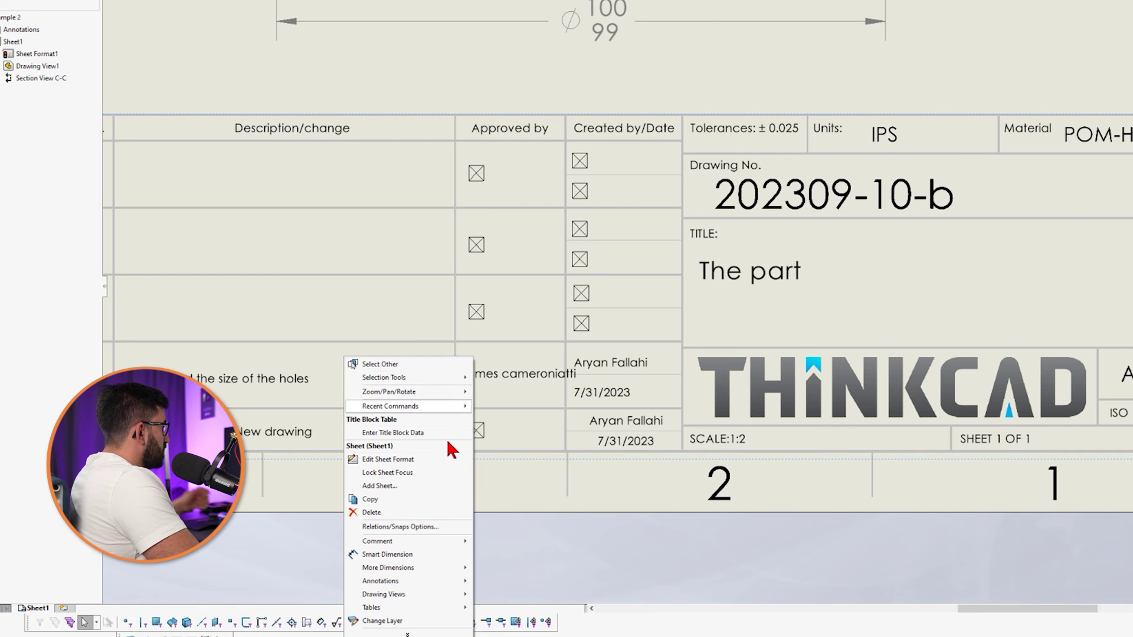
pyautogui.click(388, 459)
pyautogui.scroll(3, 520, 378)
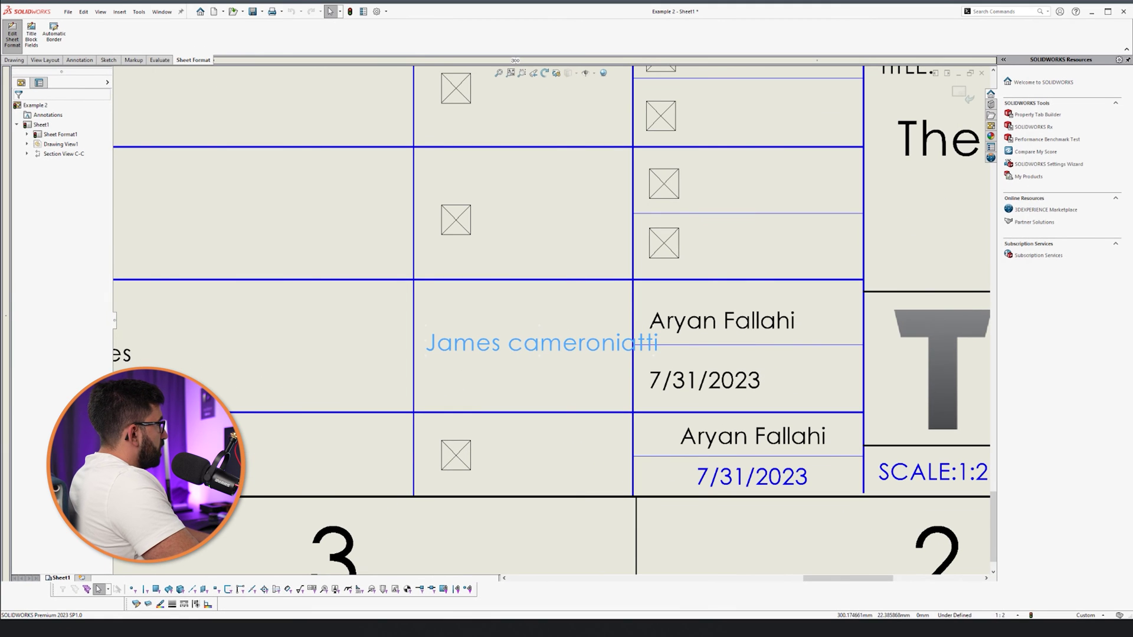
pyautogui.doubleClick(508, 344)
pyautogui.press('Delete')
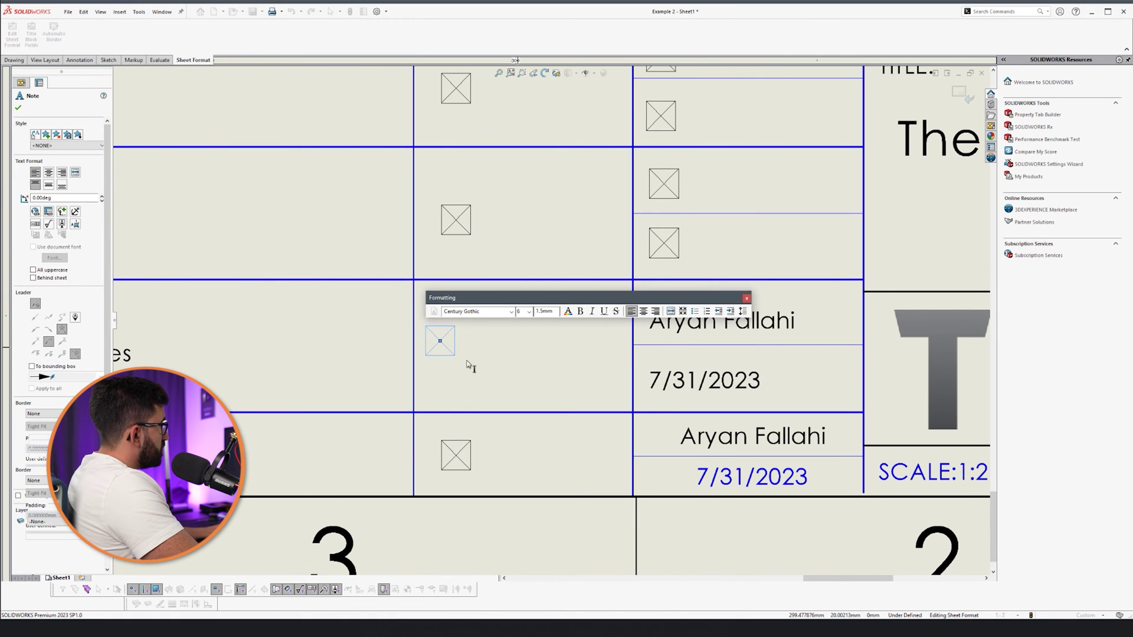
pyautogui.click(467, 364)
pyautogui.press('Delete')
pyautogui.moveTo(519, 289); pyautogui.dragTo(437, 338)
pyautogui.press('Delete')
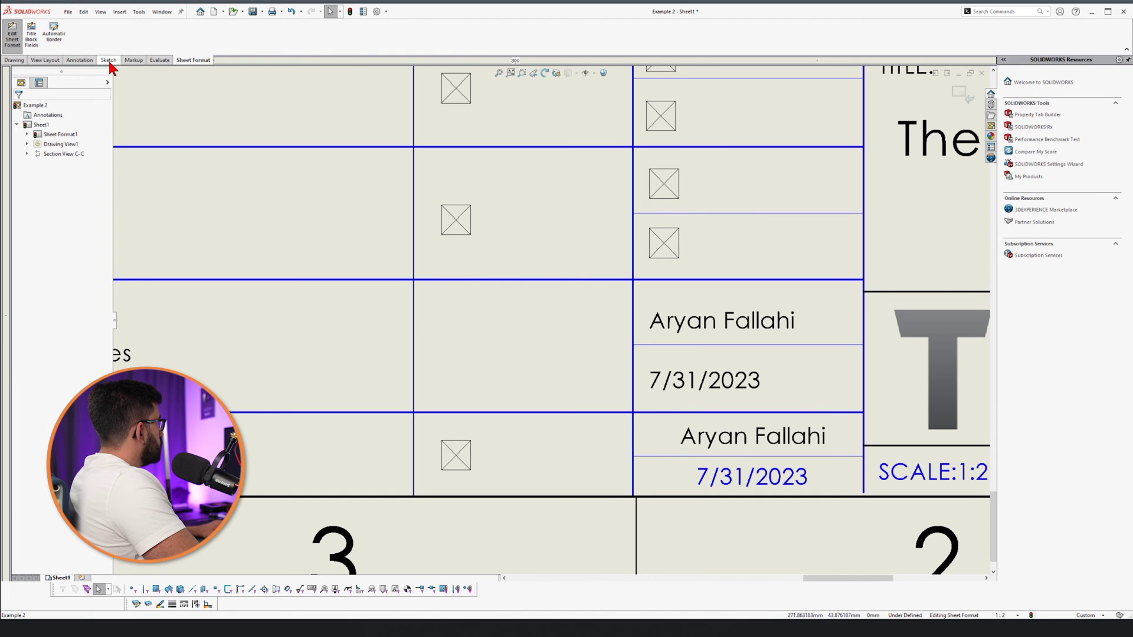
# Step: Insert an empty word-wrapped note about 16.8 mm wide that nearly fills revision B's Approved by cell
pyautogui.click(79, 60)
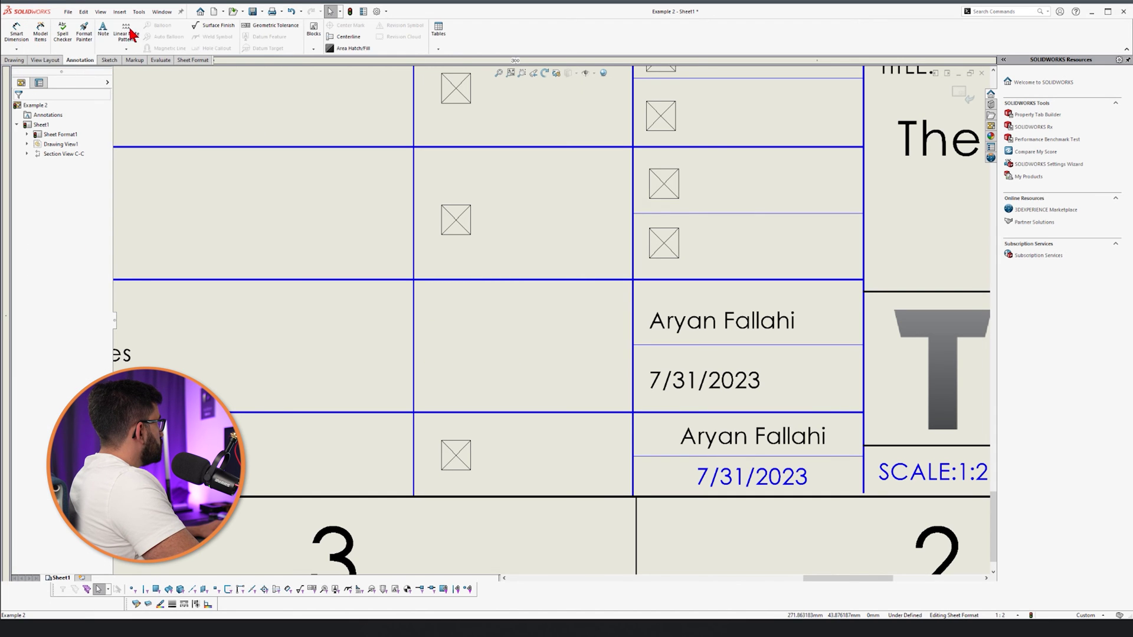
pyautogui.click(417, 286)
pyautogui.moveTo(485, 314); pyautogui.dragTo(626, 315)
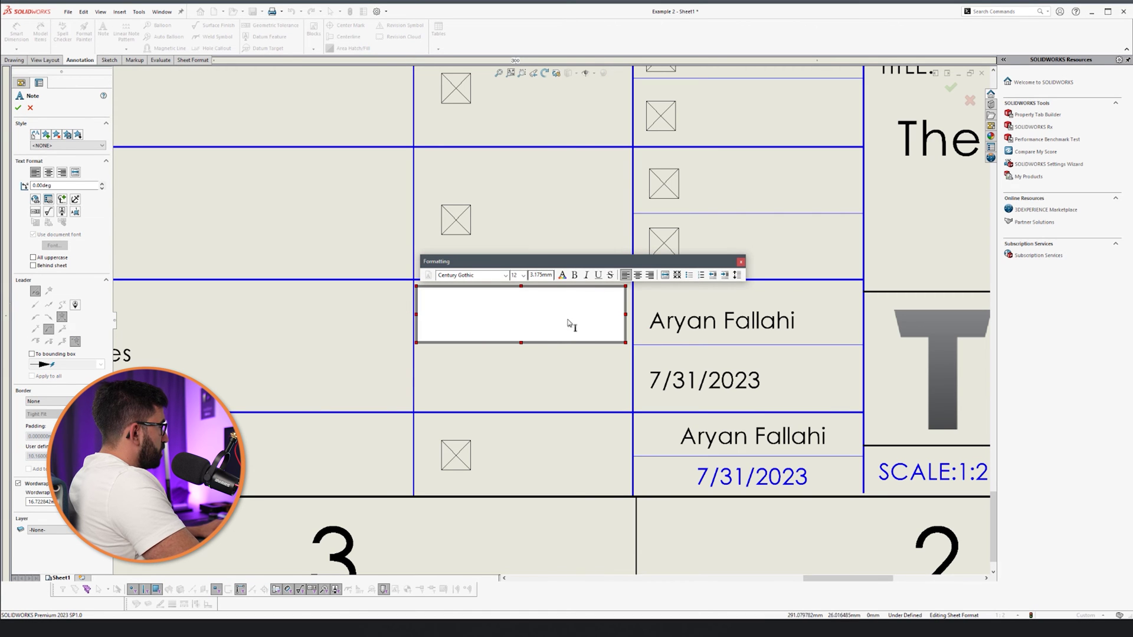
pyautogui.moveTo(524, 342); pyautogui.dragTo(522, 400)
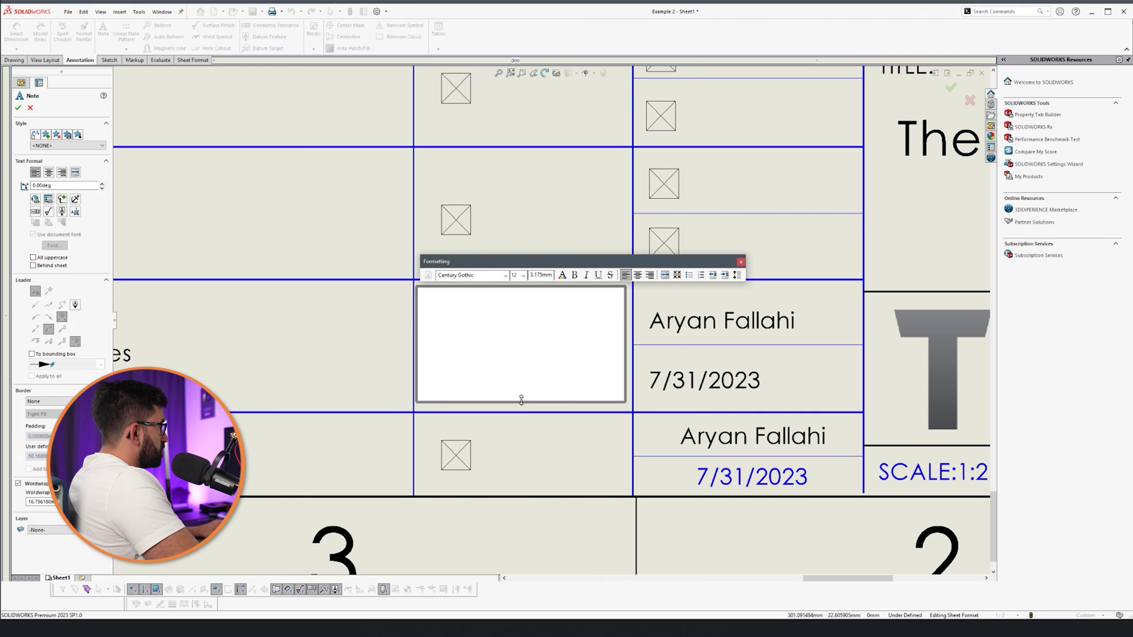
pyautogui.click(951, 88)
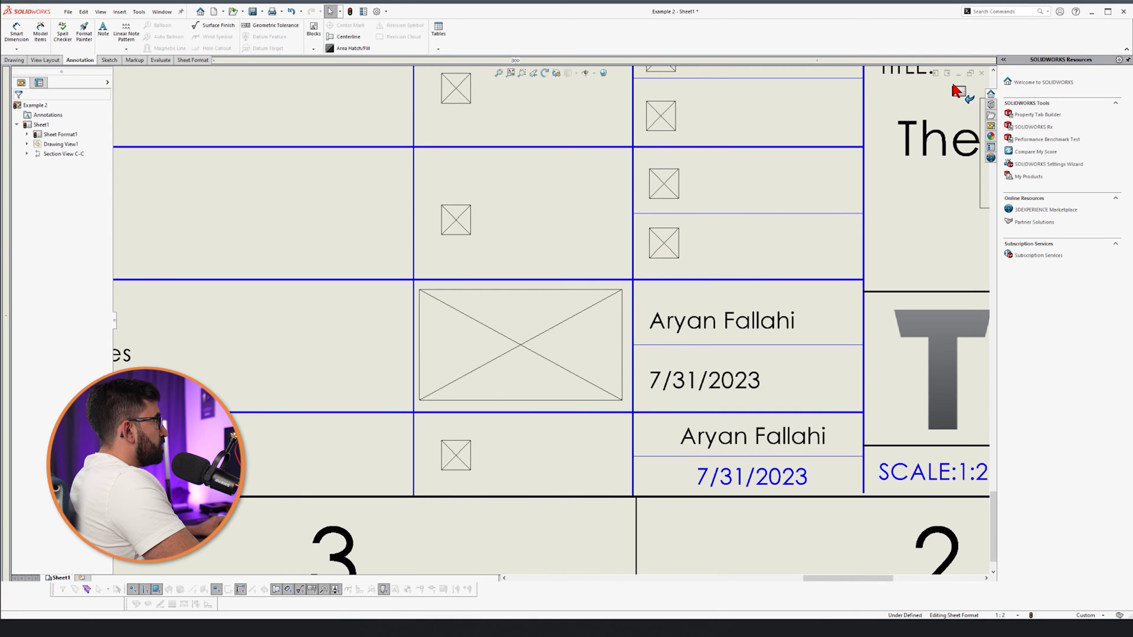
# Step: Add the new Approved by note to the title block's editable fields and leave sheet format editing
pyautogui.click(194, 60)
pyautogui.click(31, 35)
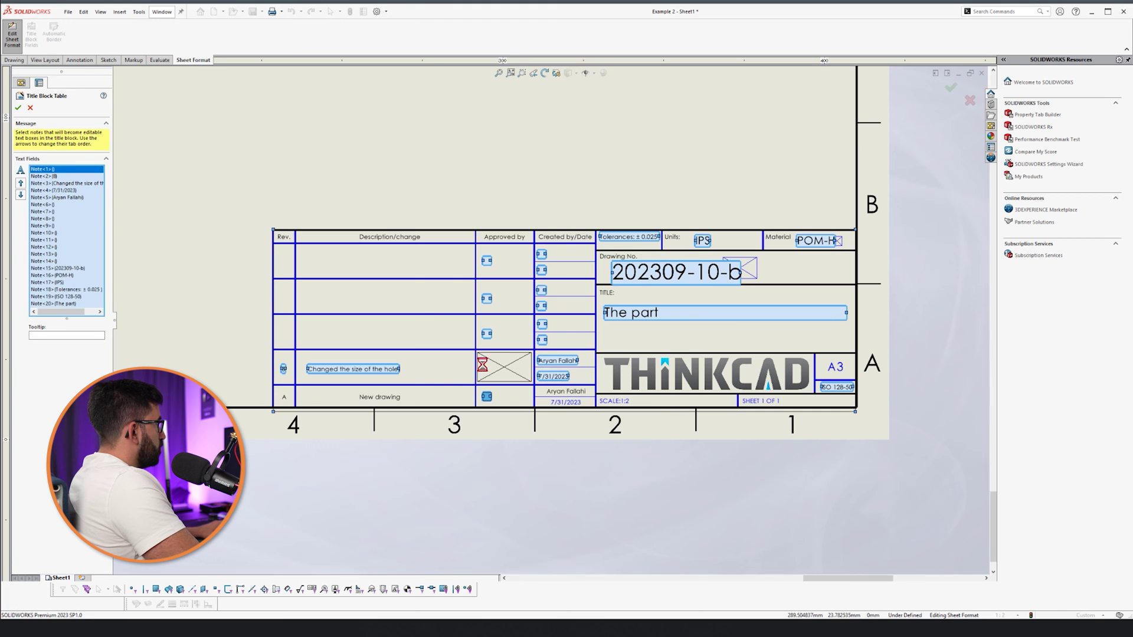
pyautogui.click(483, 369)
pyautogui.click(951, 88)
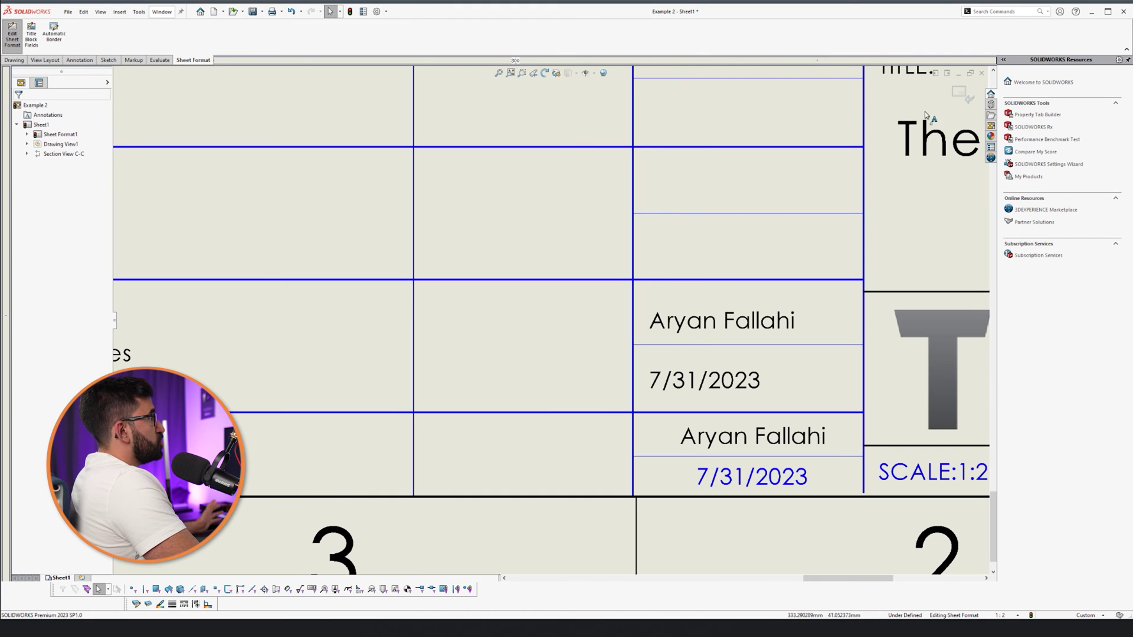
pyautogui.click(954, 91)
# Step: Enter the approver's full name in revision B's new Approved by field and accept the title block data
pyautogui.scroll(8, 764, 253)
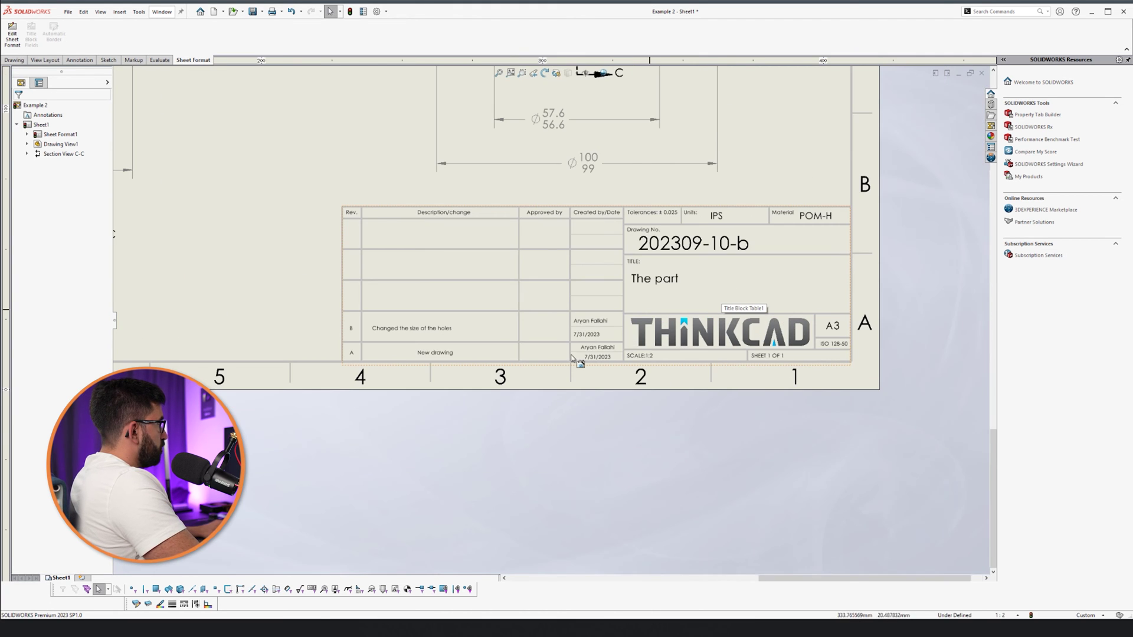
pyautogui.scroll(-4, 659, 326)
pyautogui.doubleClick(410, 325)
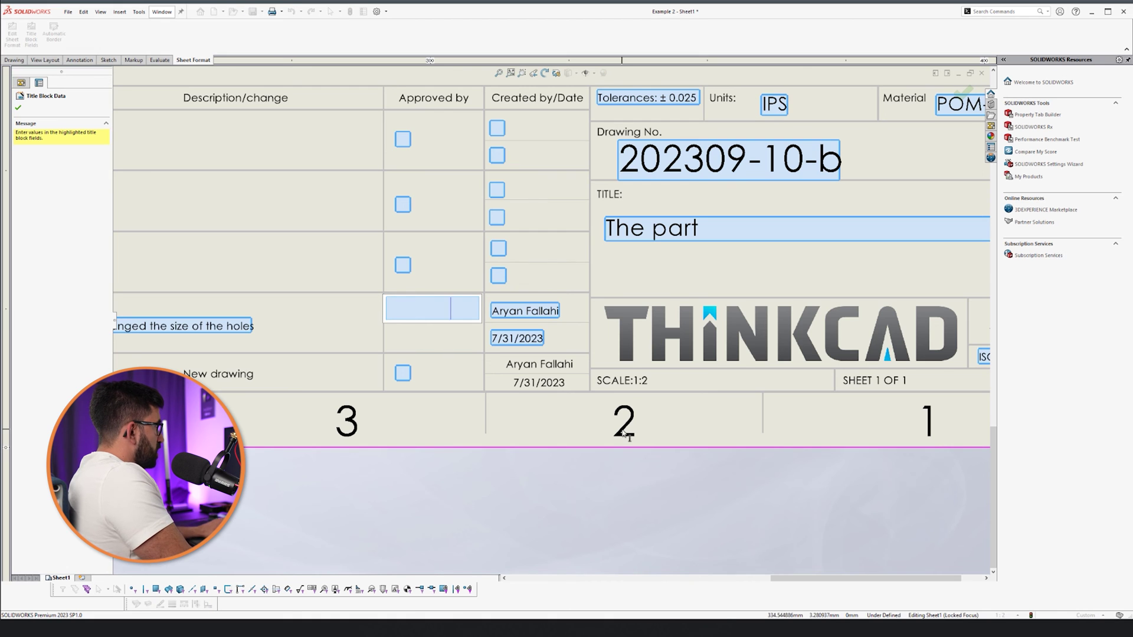
pyautogui.write('Cameroniatti')
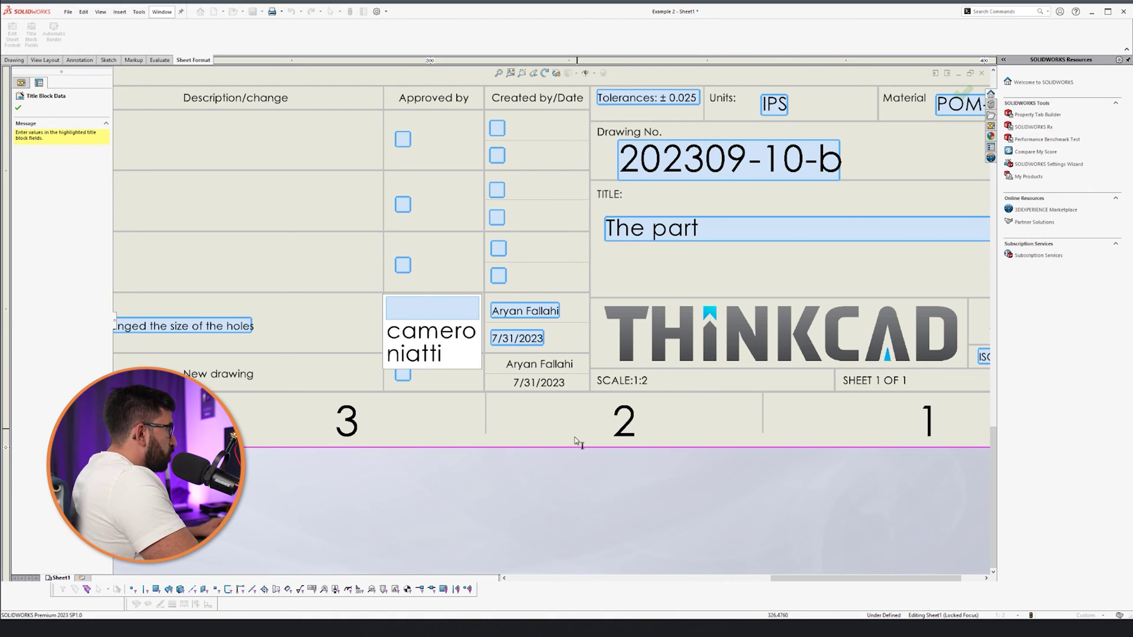
pyautogui.click(546, 516)
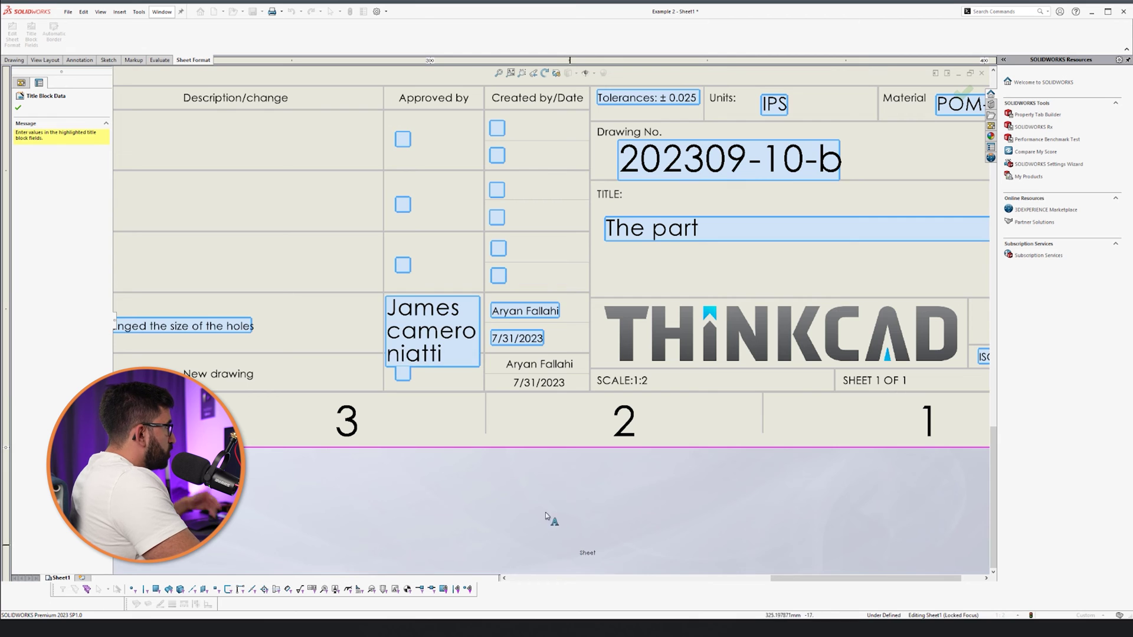
pyautogui.scroll(-3, 455, 320)
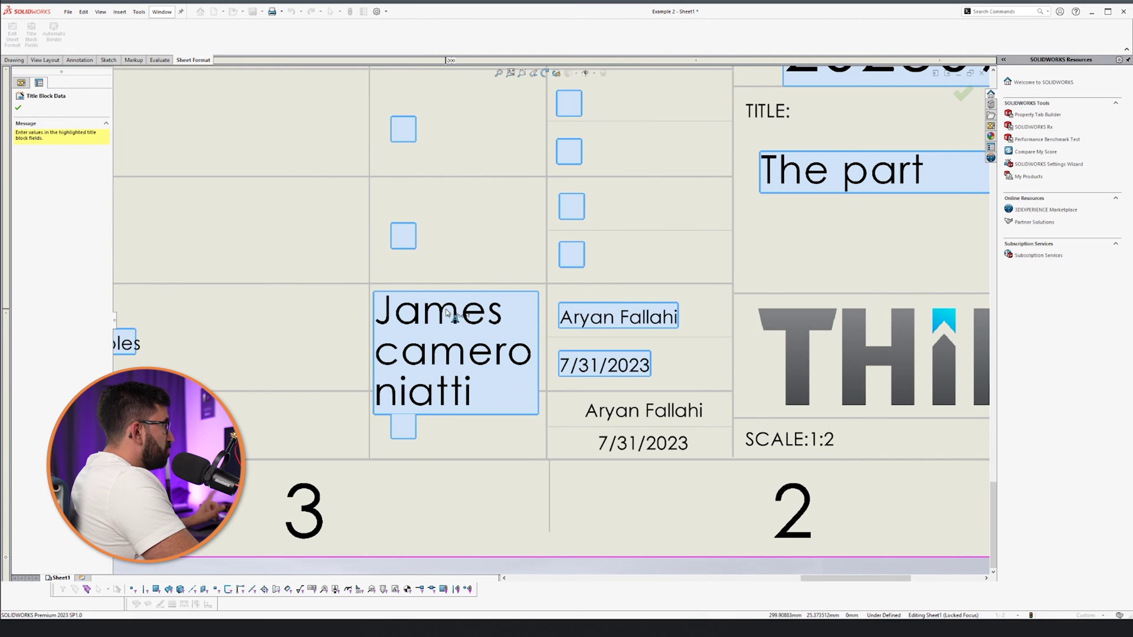
pyautogui.click(960, 95)
pyautogui.doubleClick(438, 306)
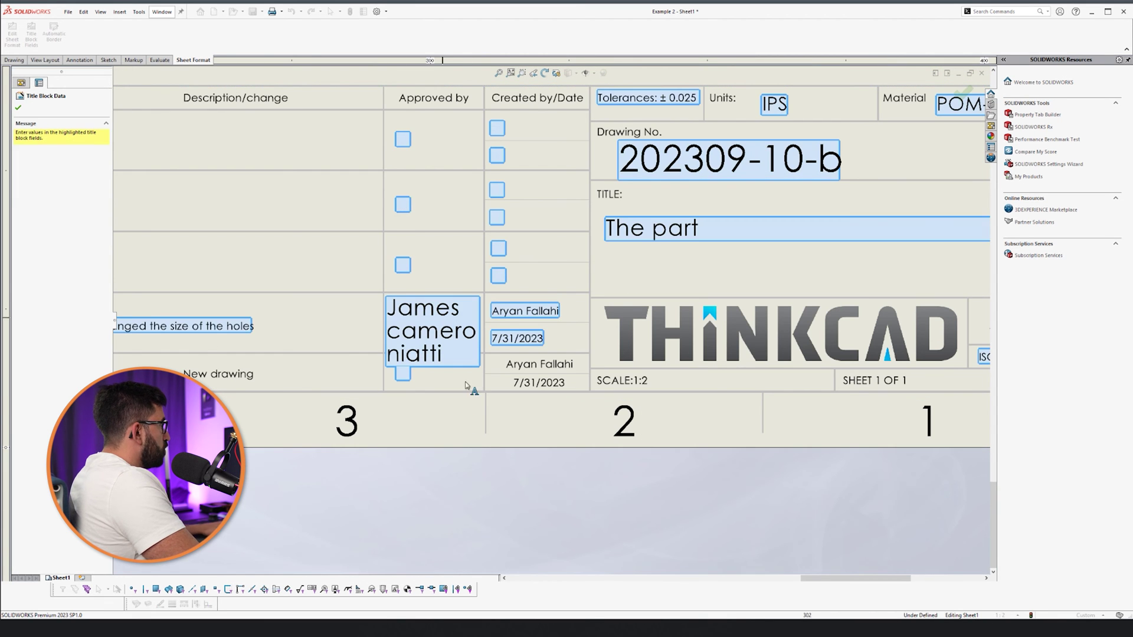
pyautogui.press('Escape')
# Step: Edit the sheet format, reduce the font size of revision B's approver note to fit its cell, and leave sheet format editing
pyautogui.rightClick(289, 339)
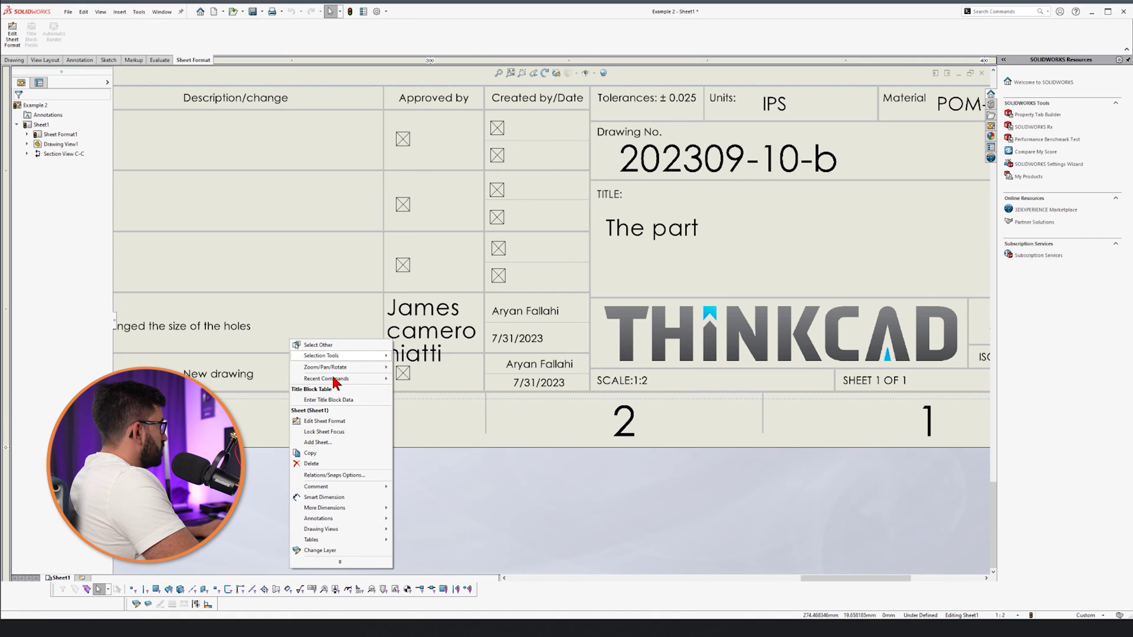
pyautogui.click(324, 421)
pyautogui.doubleClick(449, 349)
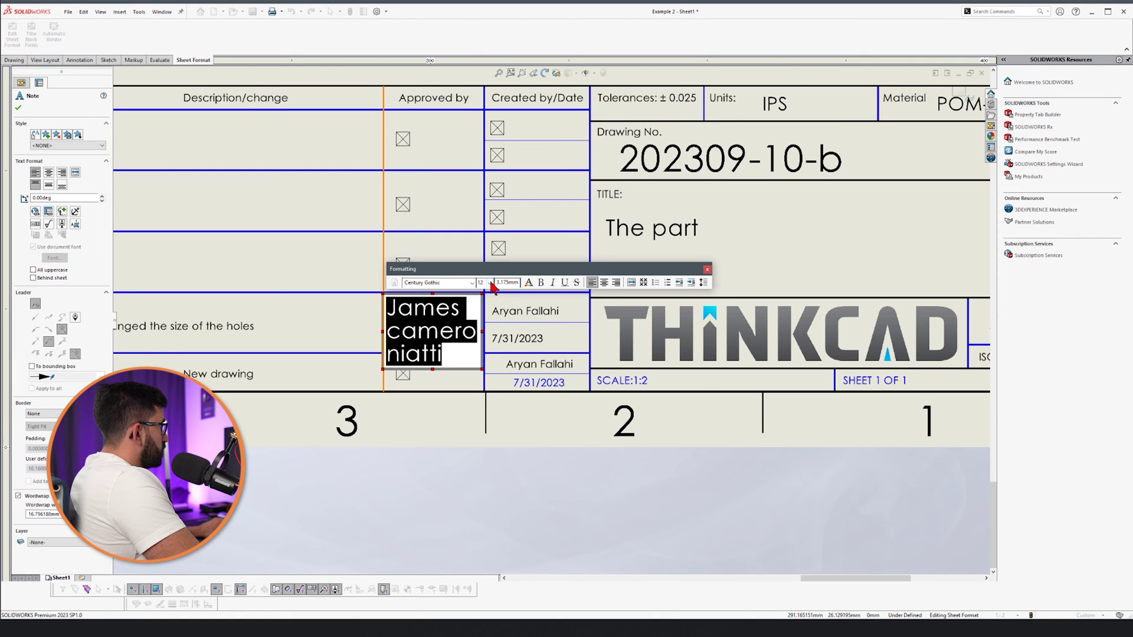
pyautogui.click(490, 283)
pyautogui.click(484, 306)
pyautogui.click(489, 283)
pyautogui.click(480, 291)
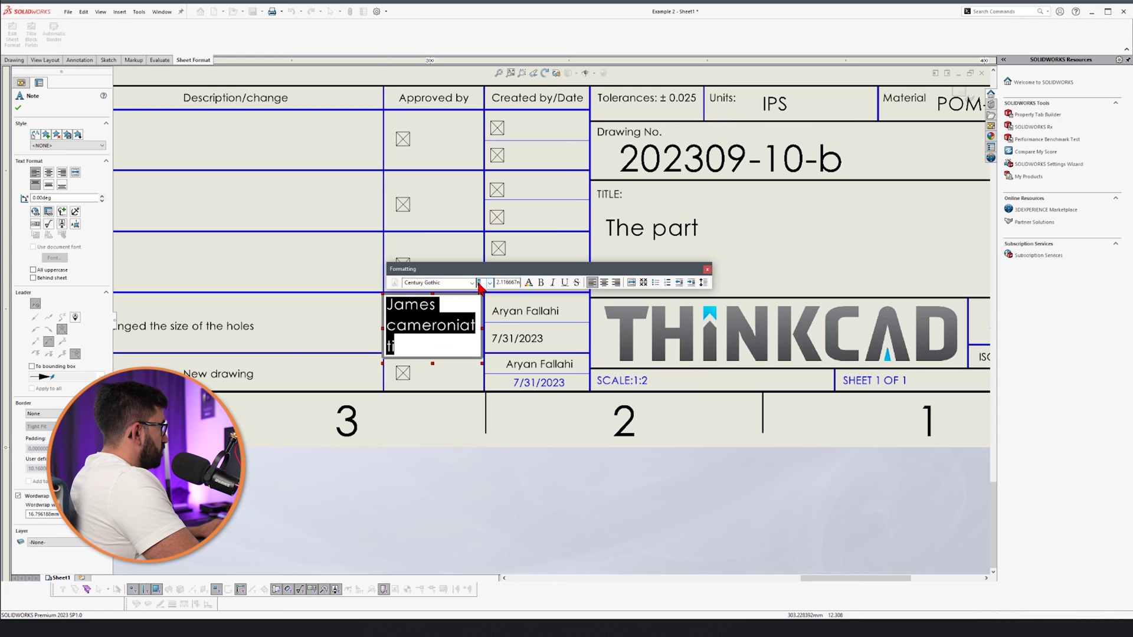
pyautogui.press('Return')
pyautogui.click(497, 370)
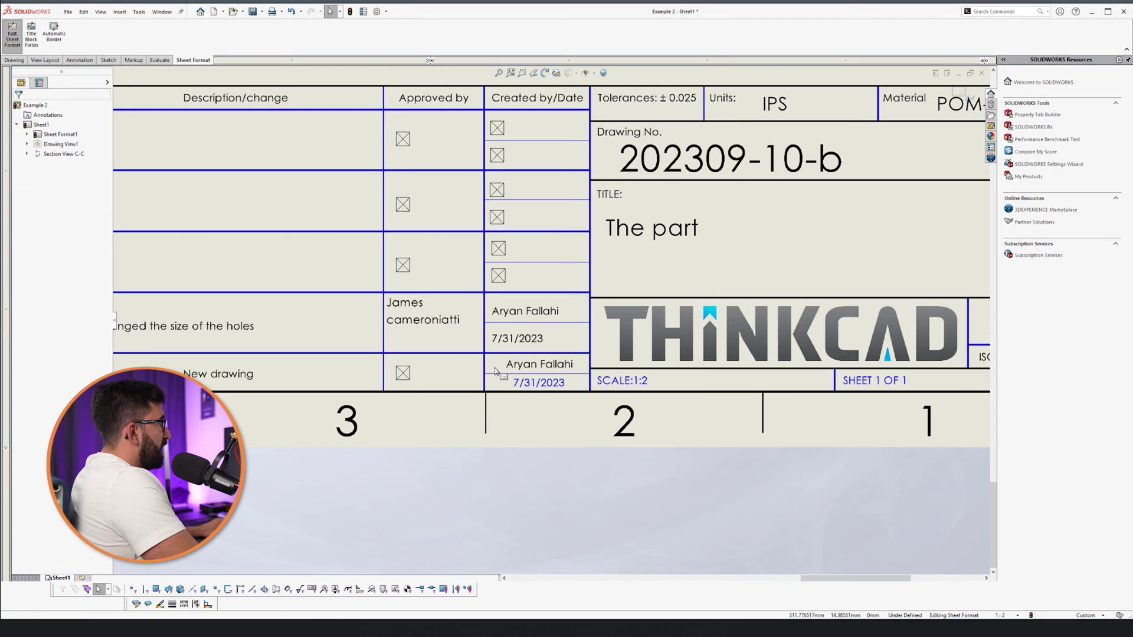
pyautogui.click(968, 93)
pyautogui.click(971, 92)
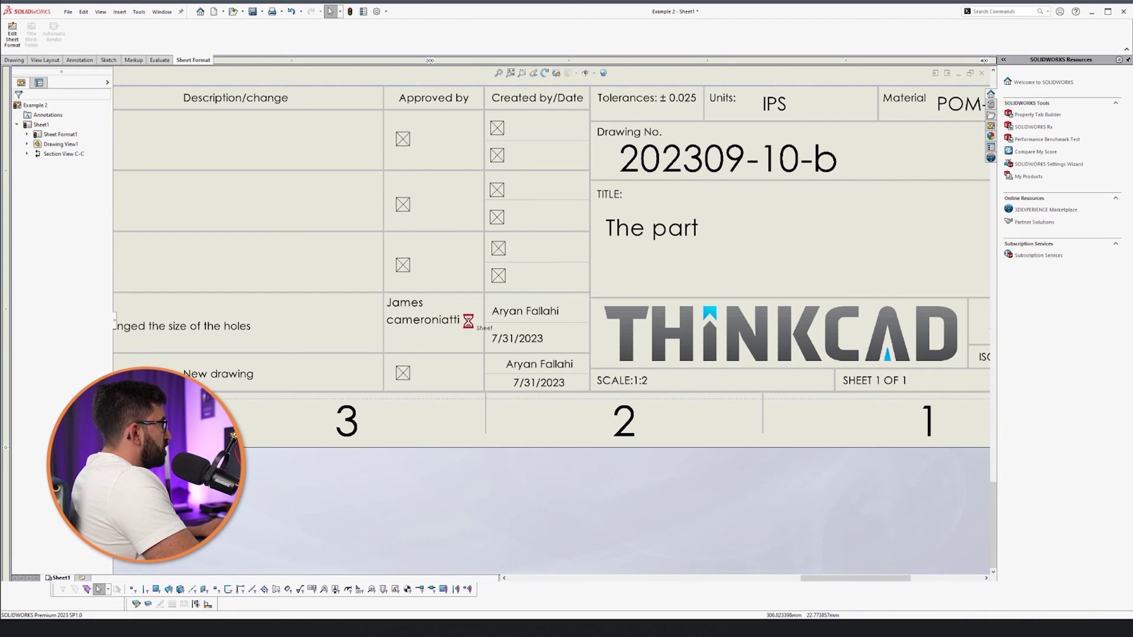
# Step: Lengthen the approver's name in revision B's Approved by field with repeated letters and "the third" to fill three lines
pyautogui.doubleClick(470, 323)
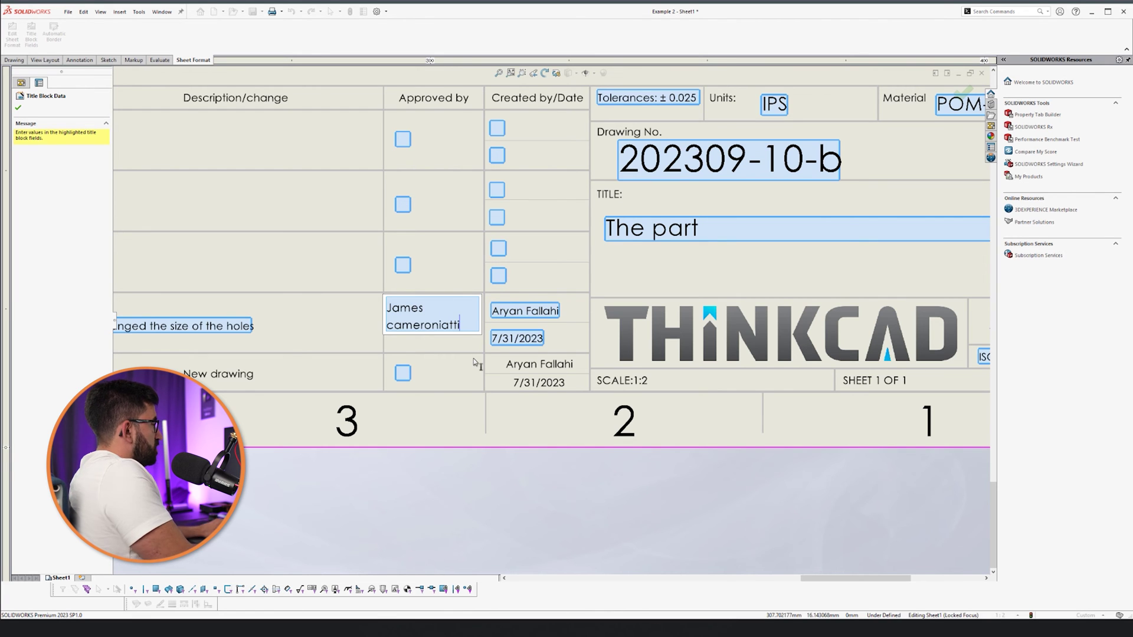
pyautogui.write('the third')
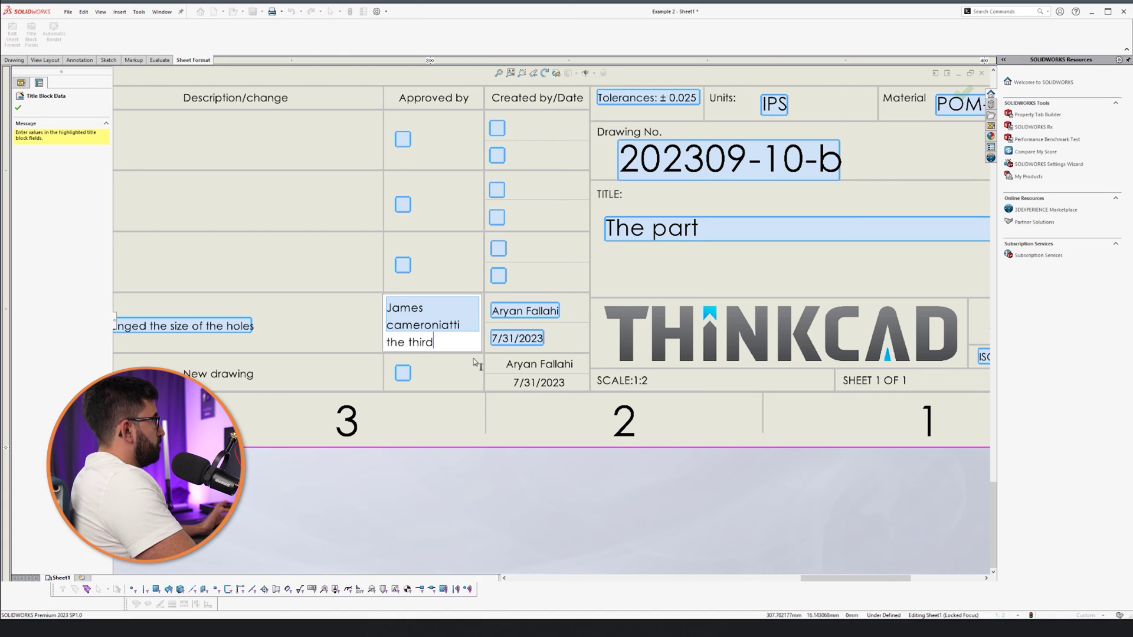
pyautogui.click(894, 248)
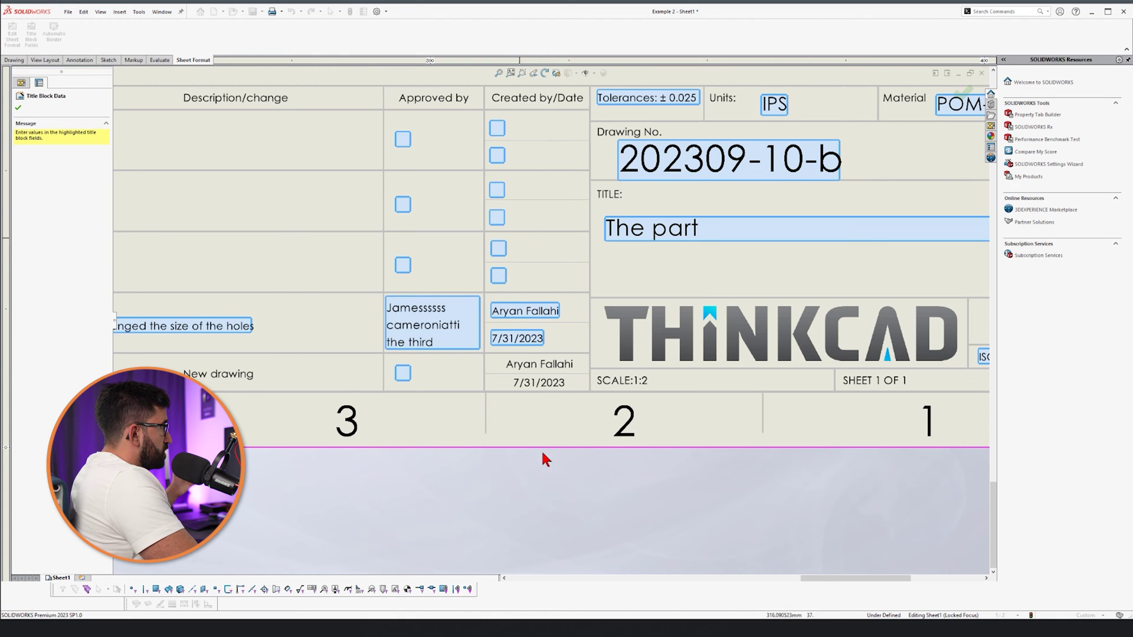
# Step: Extend the title to "The part is a random part and that is its name , deal with it" plus a third line of x's, and close the title block data
pyautogui.scroll(3, 526, 481)
pyautogui.scroll(-2, 761, 251)
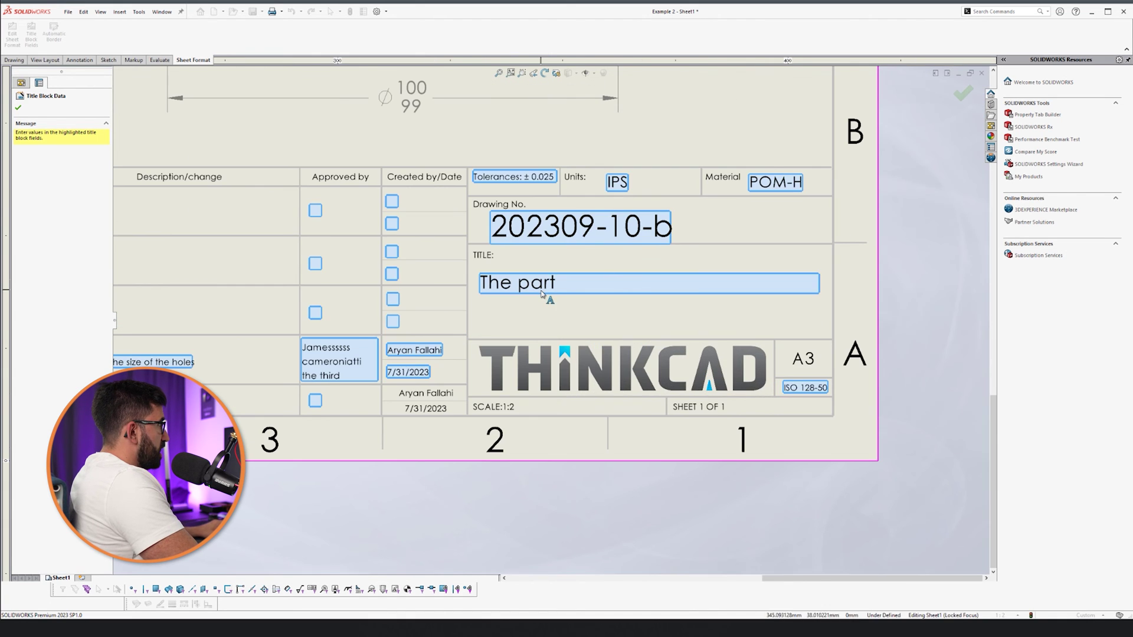
pyautogui.click(541, 289)
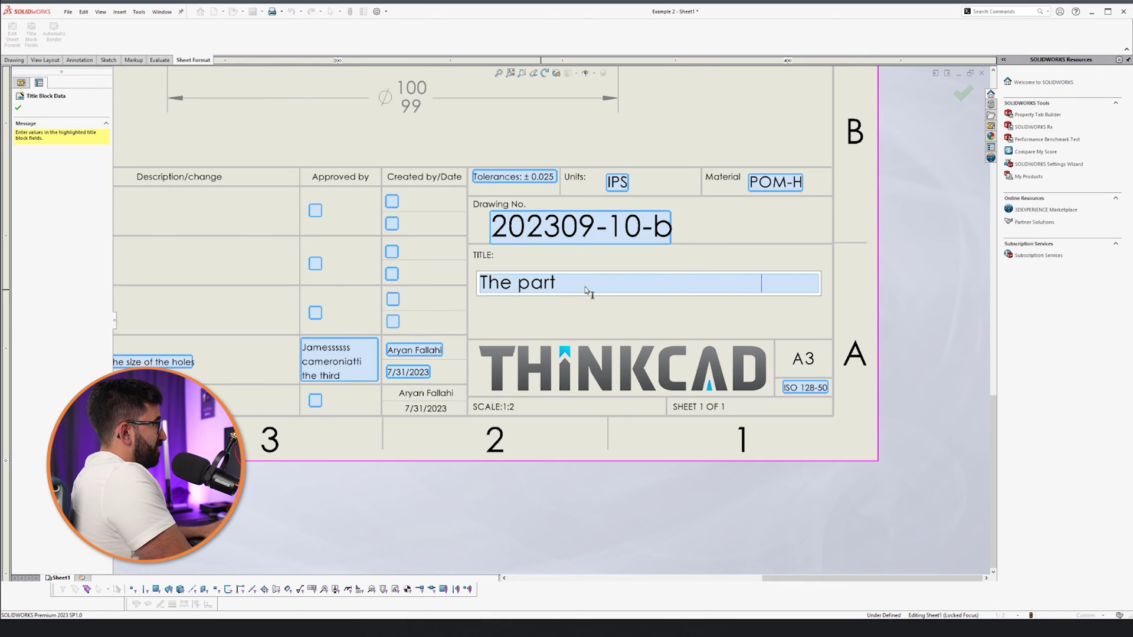
pyautogui.click(586, 291)
pyautogui.press('Return')
pyautogui.write('it ')
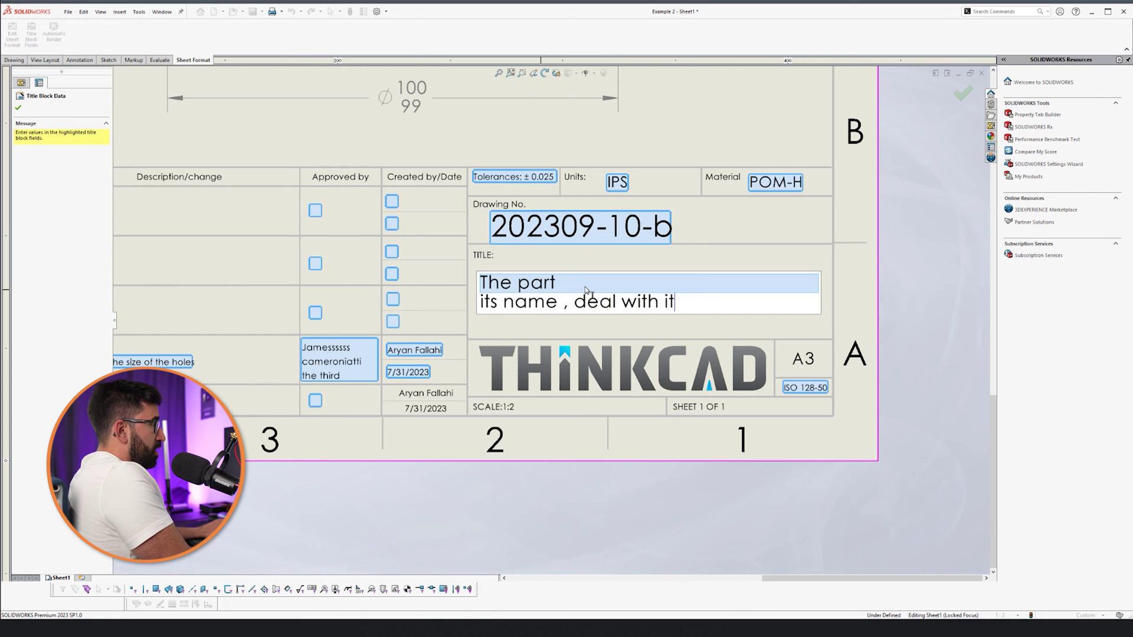
pyautogui.write('xxxxxxxxxxxxxxxxxxxxxxxxxxxxxxxx')
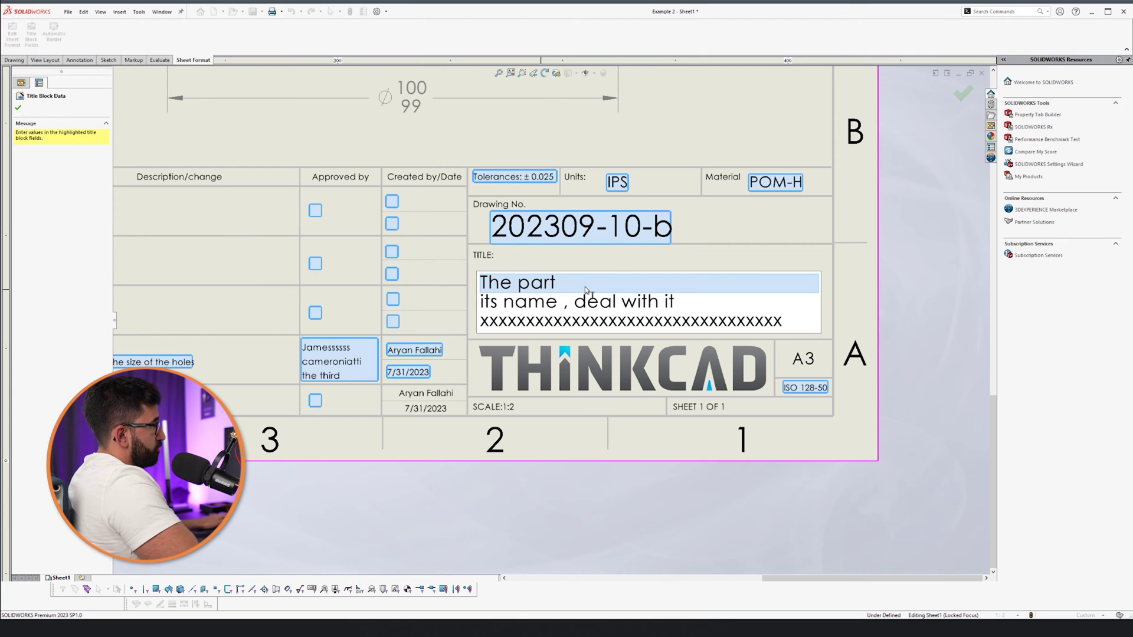
pyautogui.click(575, 468)
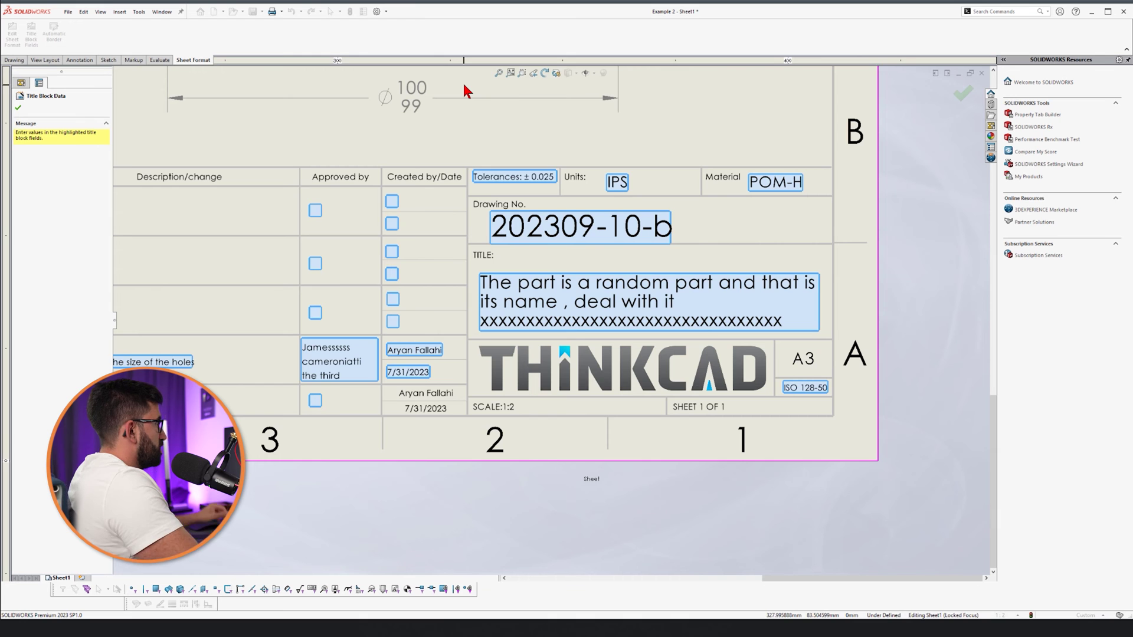
pyautogui.press('Escape')
pyautogui.scroll(7, 548, 325)
pyautogui.scroll(-4, 620, 262)
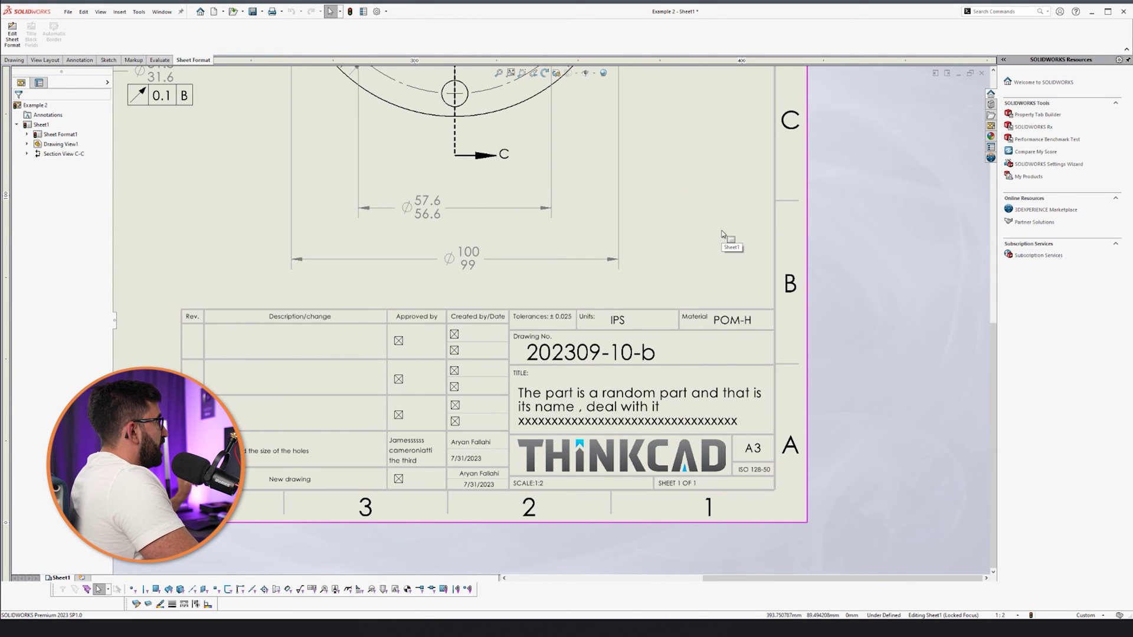
# Step: Reopen the title block data and clear the title and drawing number fields
pyautogui.doubleClick(600, 412)
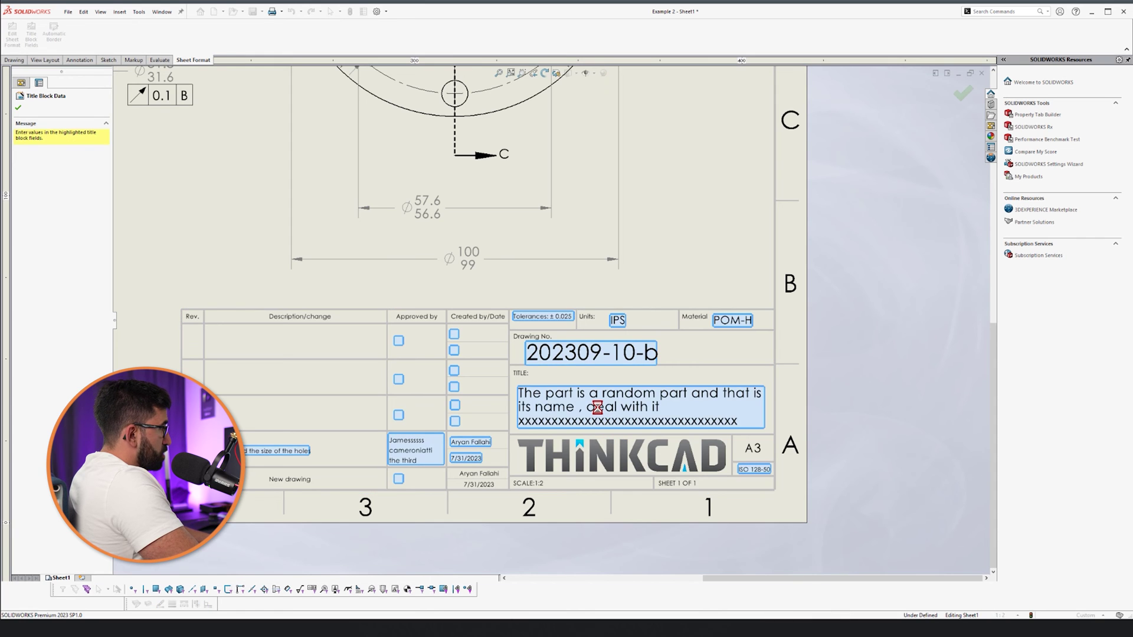
pyautogui.click(600, 412)
pyautogui.press('Delete')
pyautogui.click(653, 363)
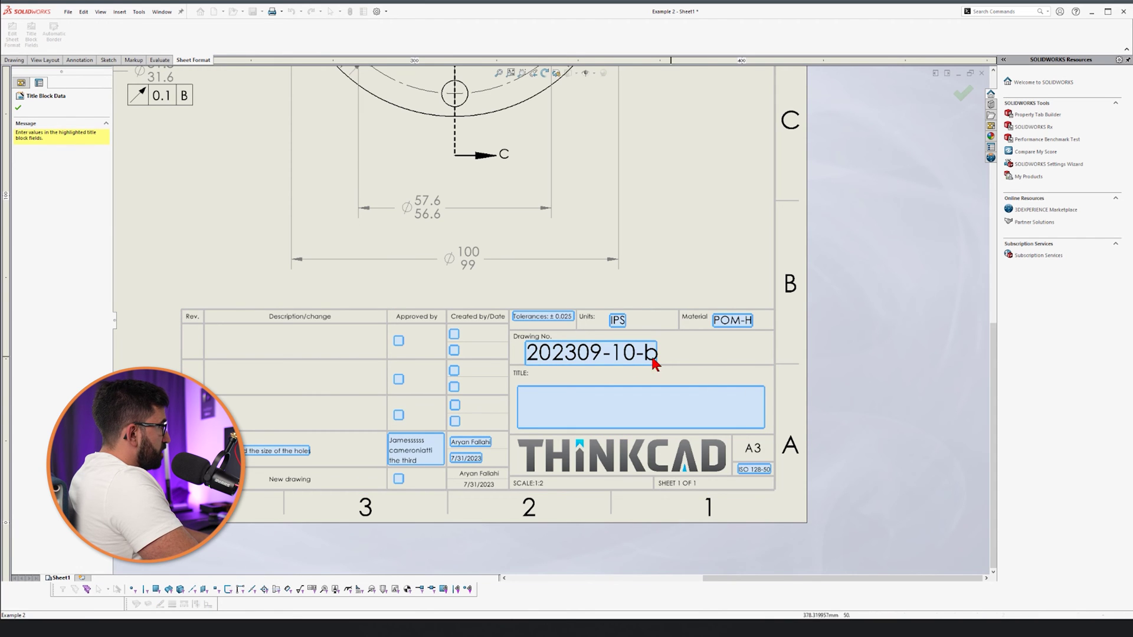
pyautogui.click(578, 353)
pyautogui.hotkey('ctrl', 'a')
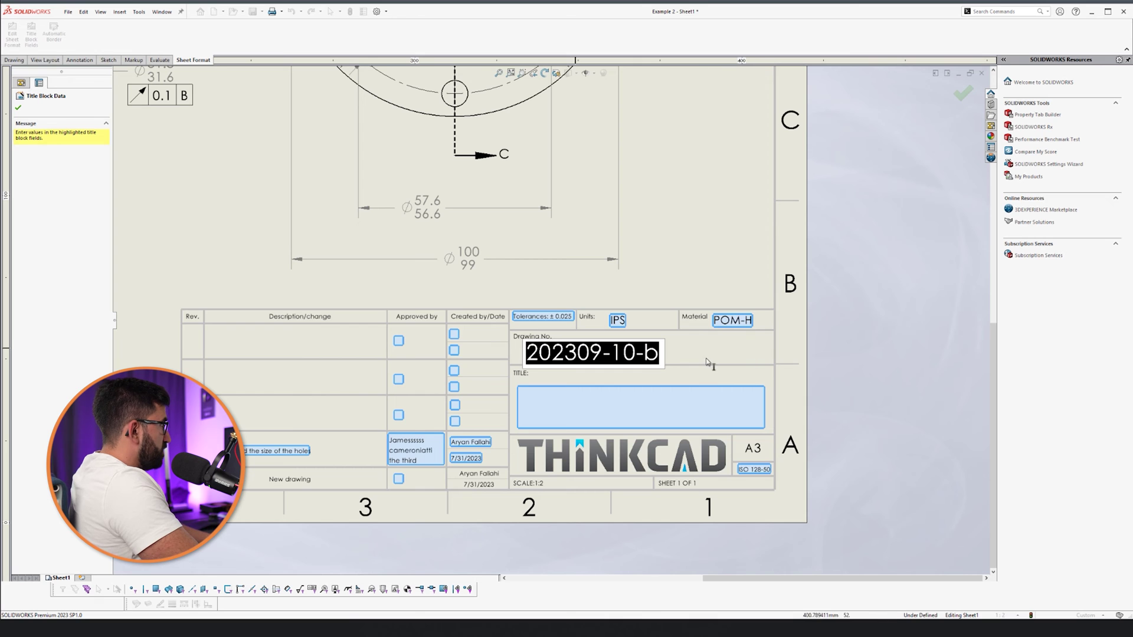
pyautogui.press('Delete')
# Step: Clear the material and units fields of the title block
pyautogui.click(732, 321)
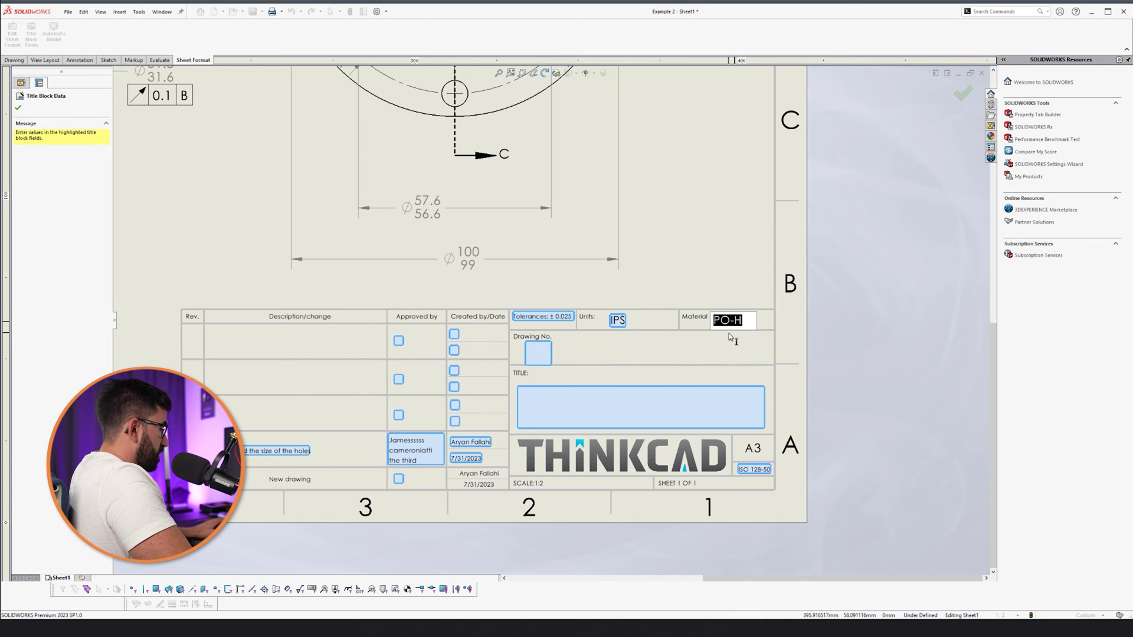
pyautogui.press('Delete')
pyautogui.click(622, 325)
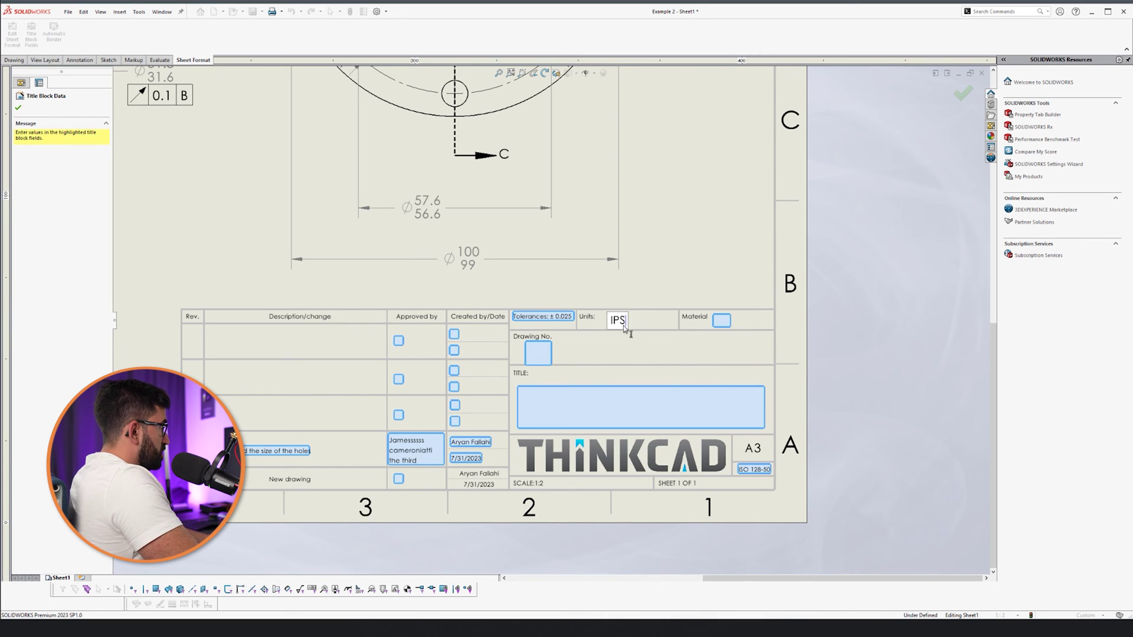
pyautogui.click(592, 326)
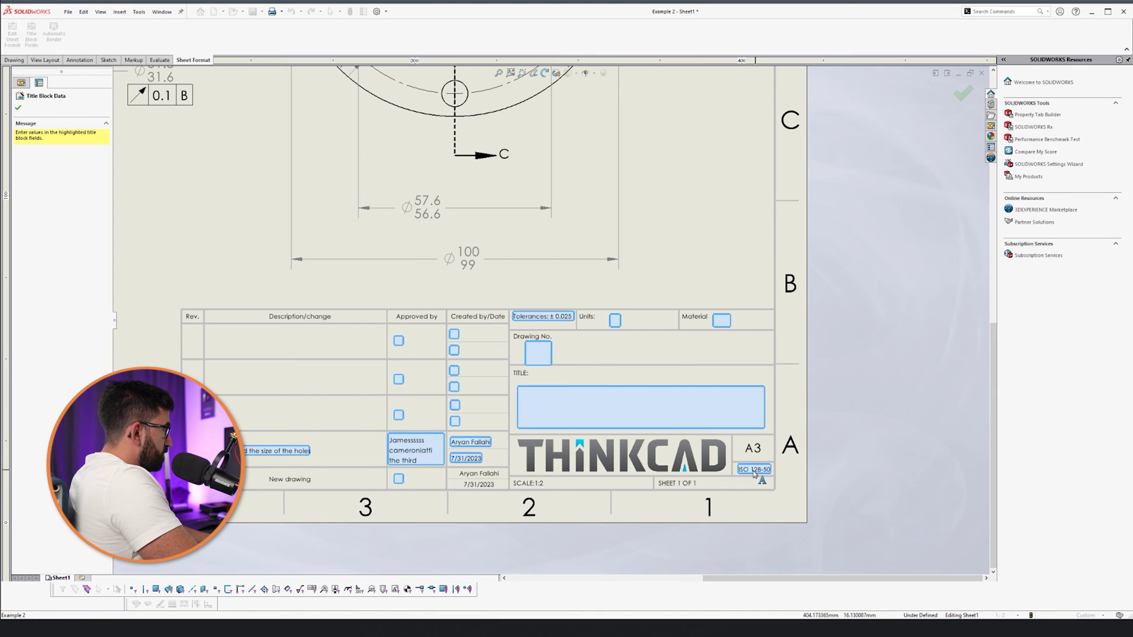
# Step: Clear revision B's approver, creator, date and description fields and close the title block data
pyautogui.click(476, 442)
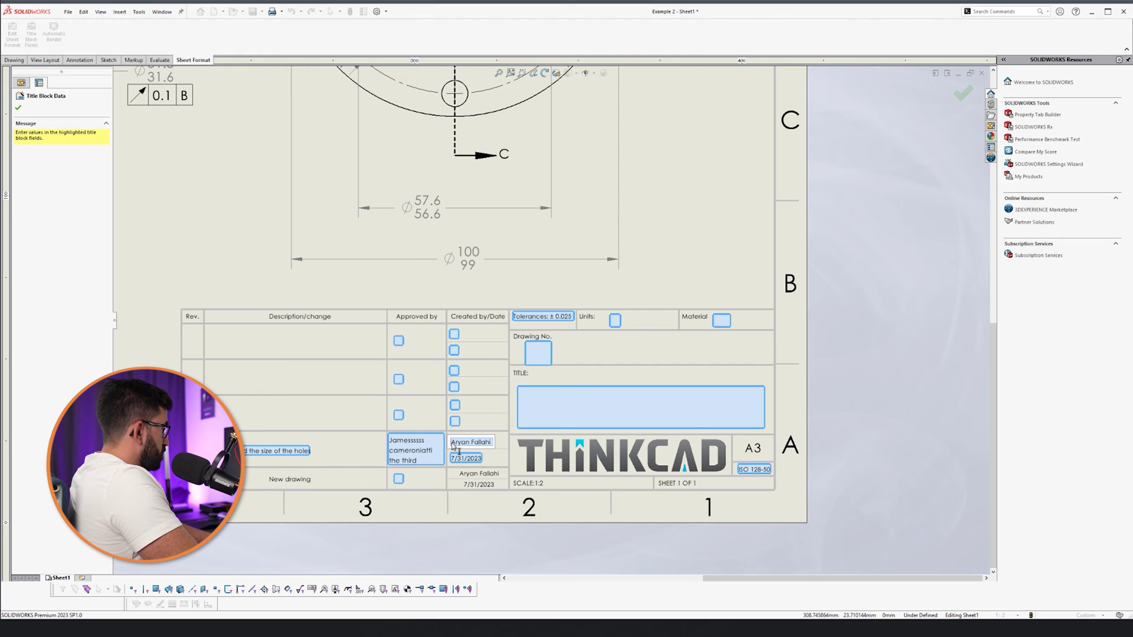
pyautogui.click(281, 450)
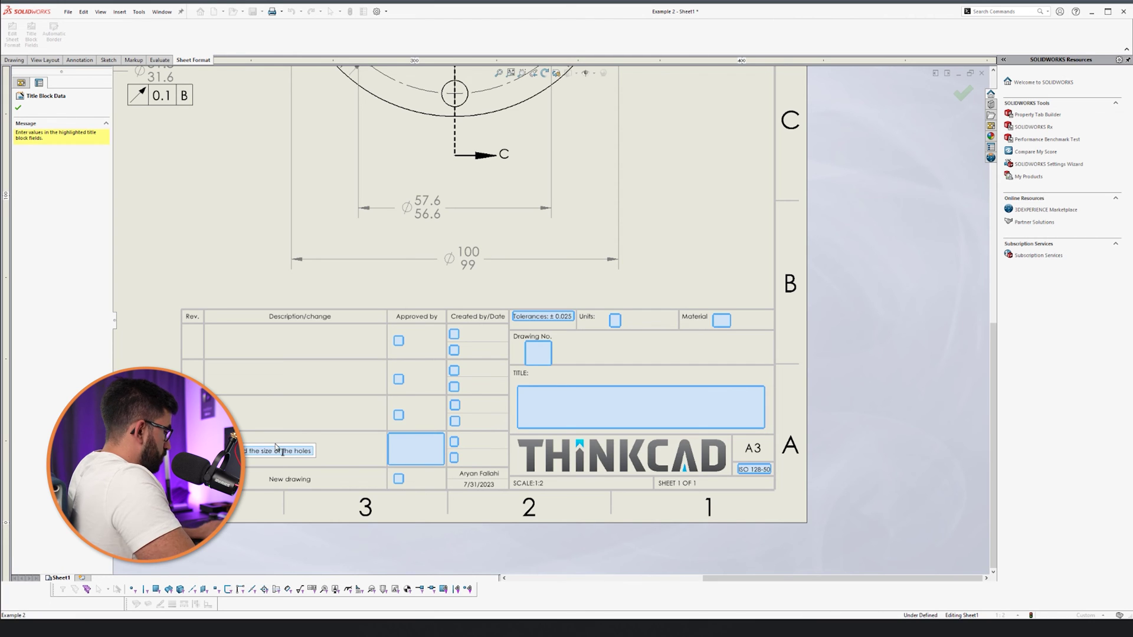
pyautogui.press('BackSpace')
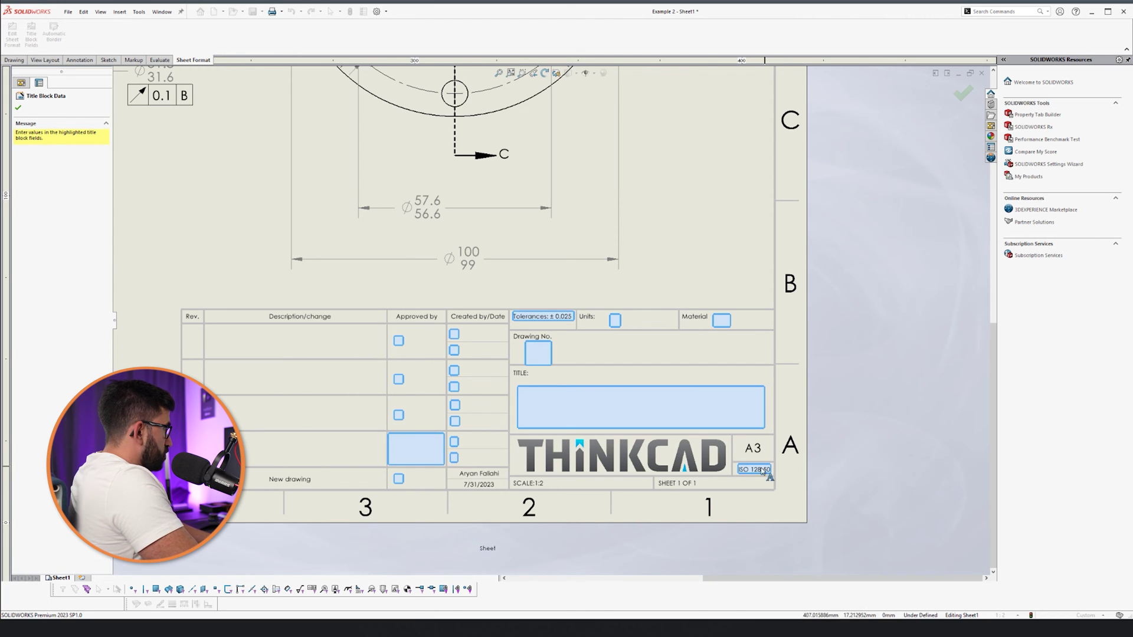
pyautogui.press('Escape')
# Step: Edit the sheet format and replace the Approved by note in the row above revision B with a copy of revision B's word-wrapped note
pyautogui.moveTo(423, 524); pyautogui.dragTo(380, 455, button='middle')
pyautogui.scroll(-2, 380, 354)
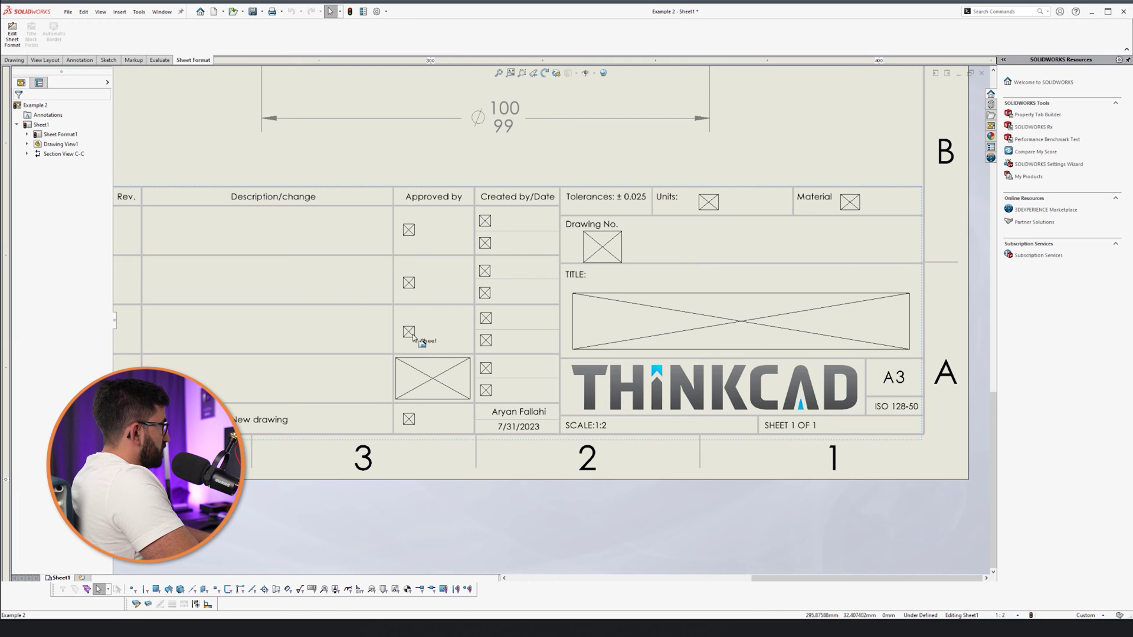
pyautogui.rightClick(430, 328)
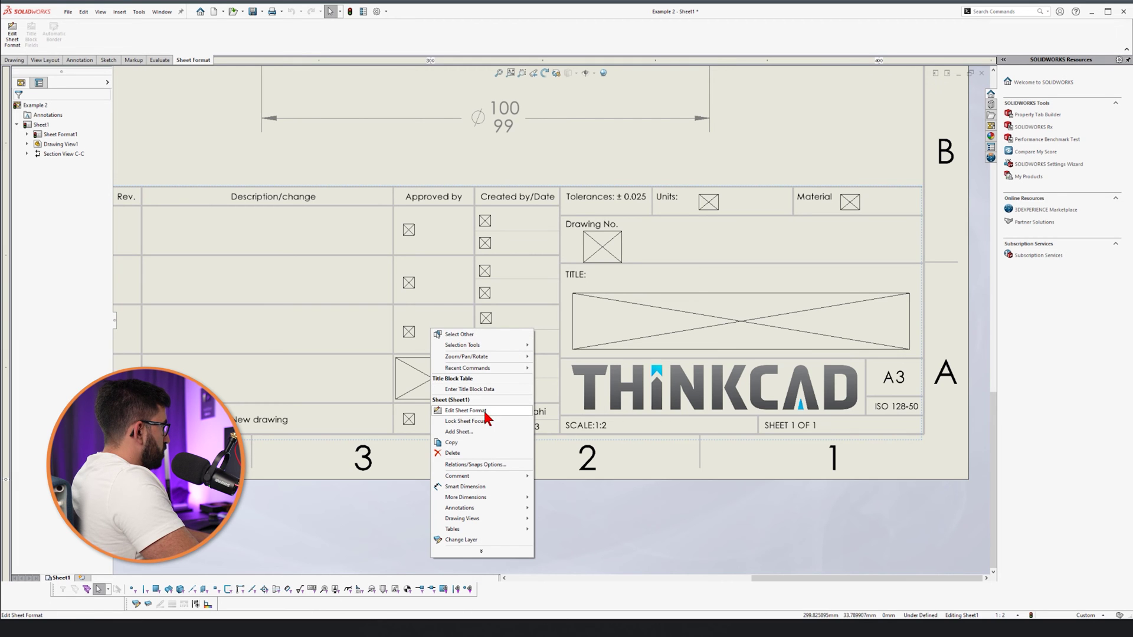
pyautogui.click(466, 411)
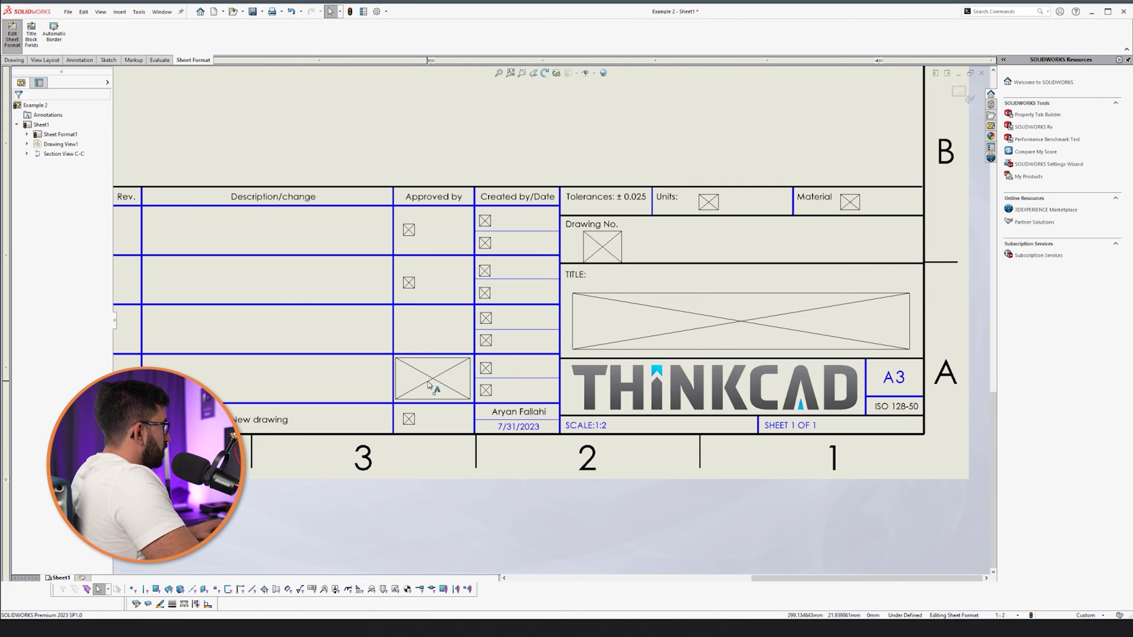
pyautogui.click(430, 384)
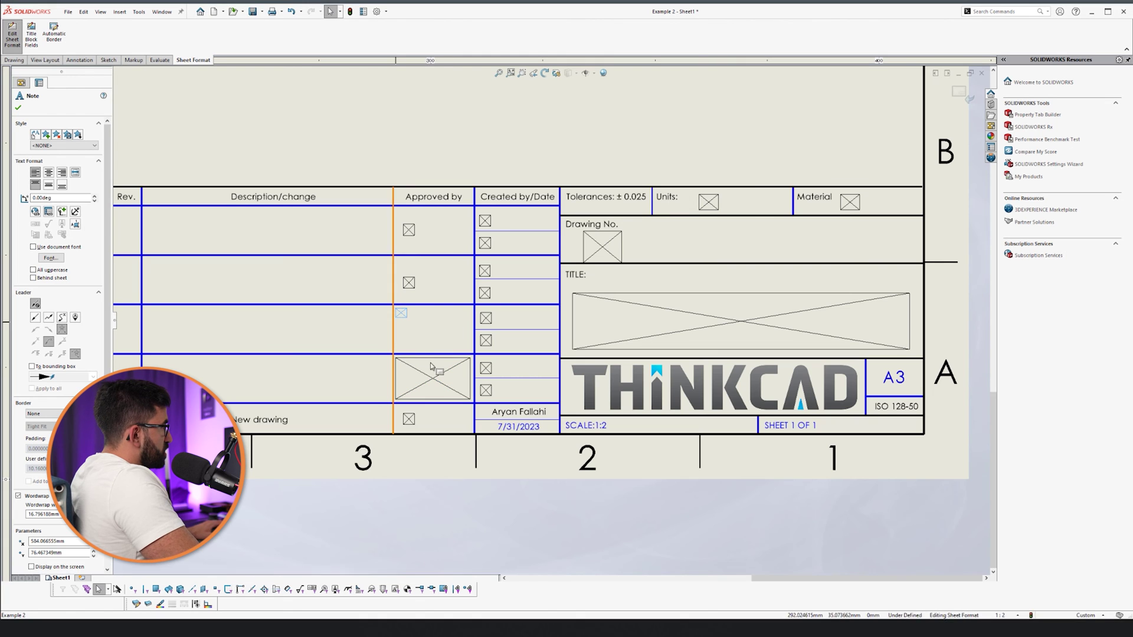
pyautogui.click(406, 322)
pyautogui.press('Escape')
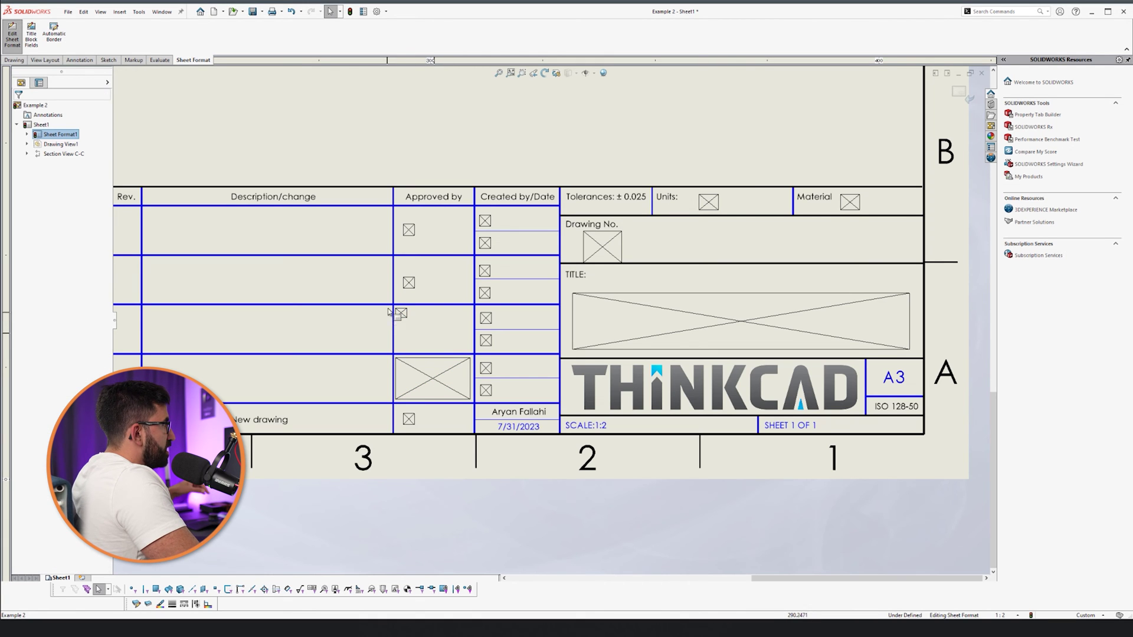
# Step: Add the copied Approved by note to the title block's editable fields and accept the title block table
pyautogui.click(959, 92)
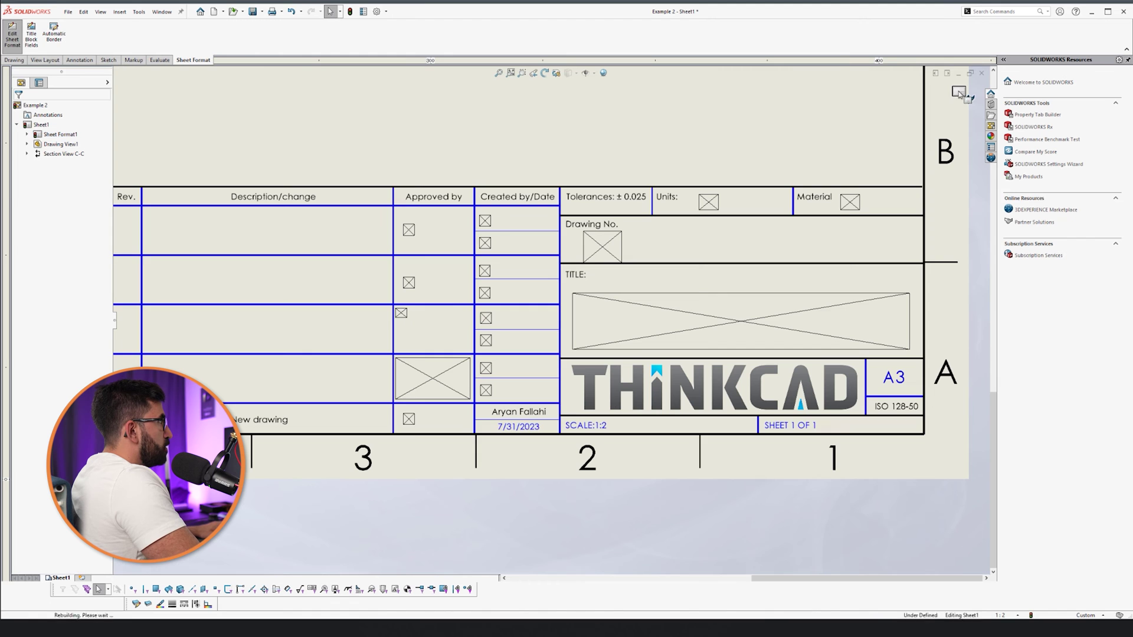
pyautogui.doubleClick(400, 331)
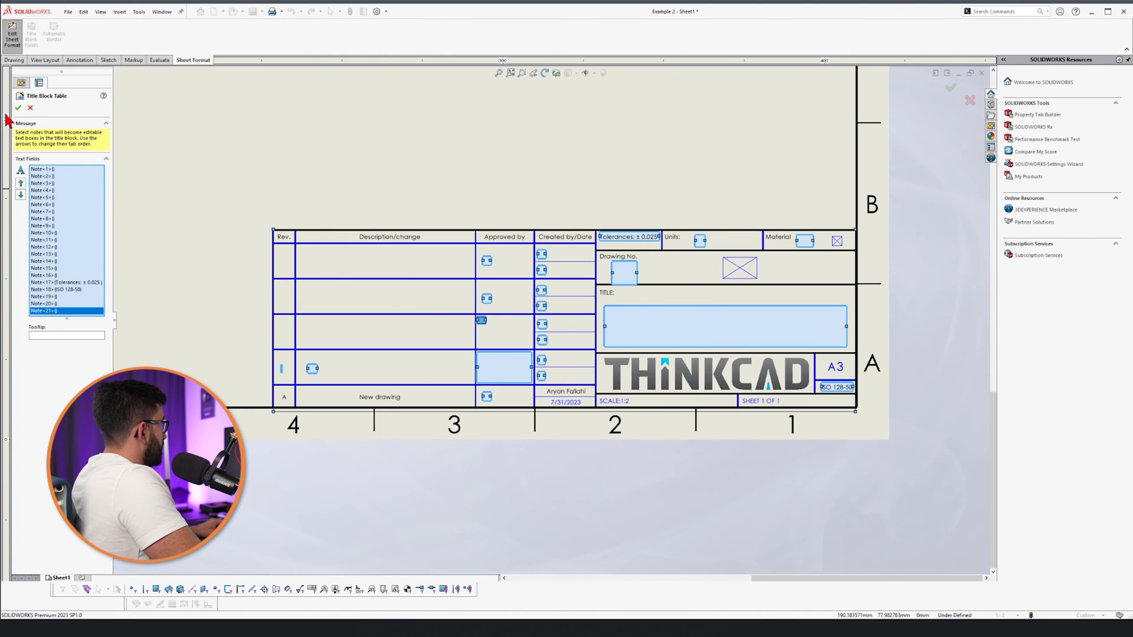
pyautogui.click(19, 108)
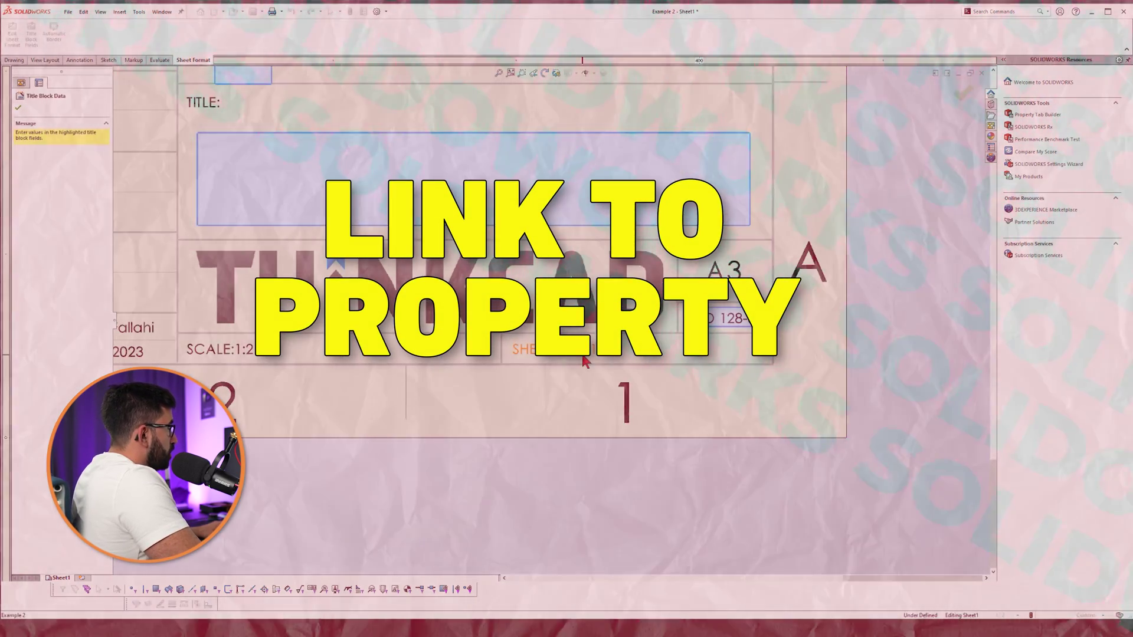
# Step: Edit the sheet format and remove the total sheet number from the sheet note, leaving "SHEET 1 OF"
pyautogui.rightClick(557, 239)
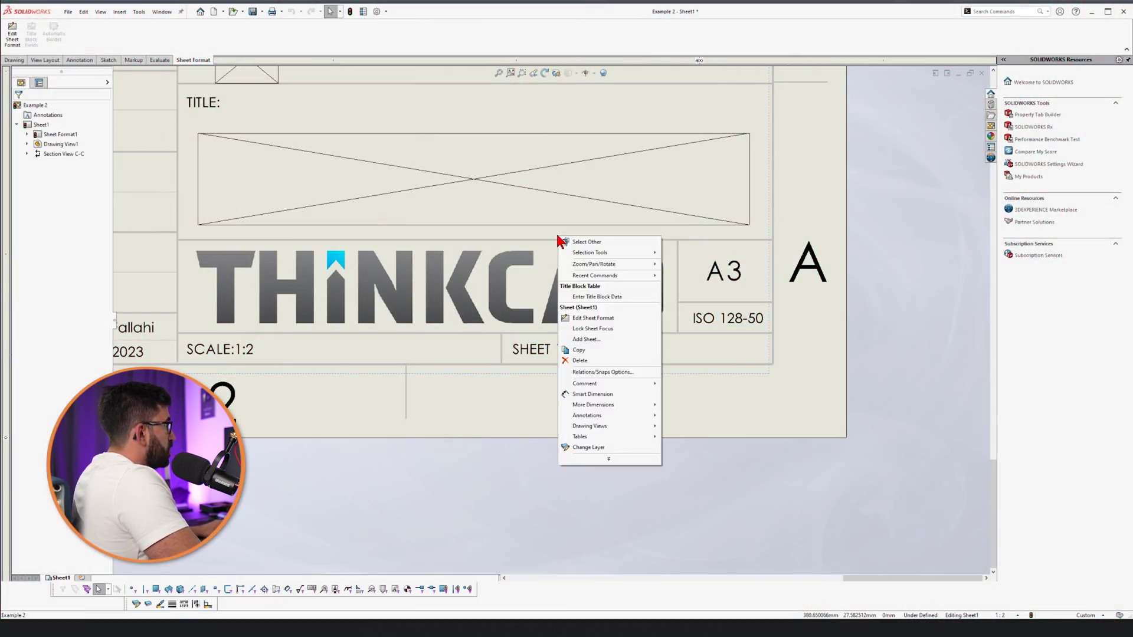
pyautogui.click(593, 318)
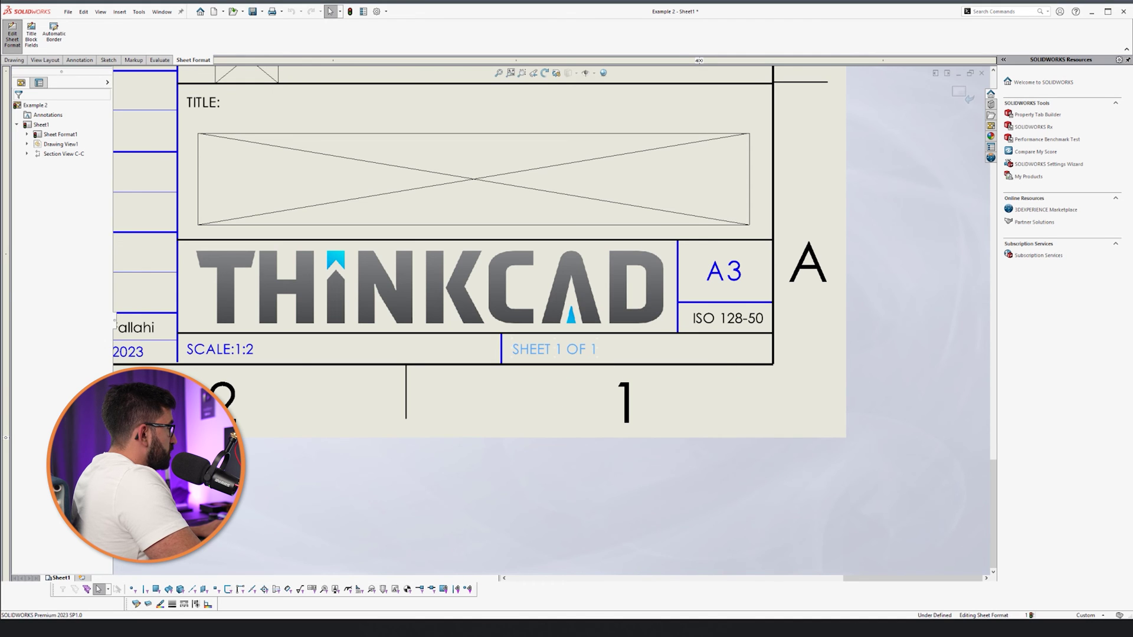
pyautogui.doubleClick(592, 352)
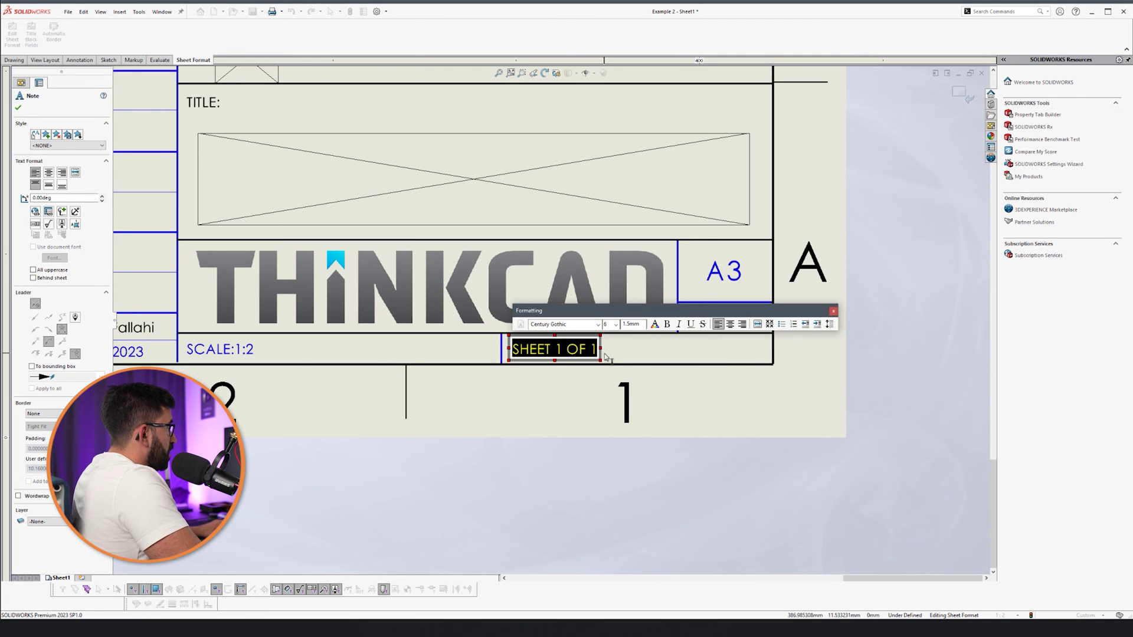
pyautogui.click(627, 354)
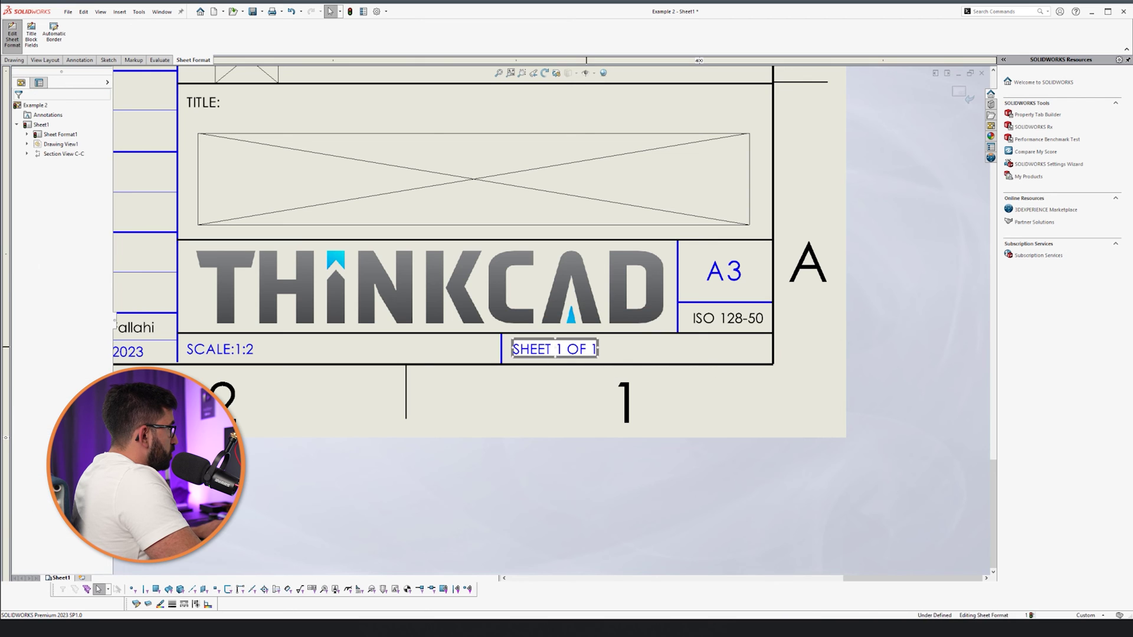
pyautogui.doubleClick(592, 350)
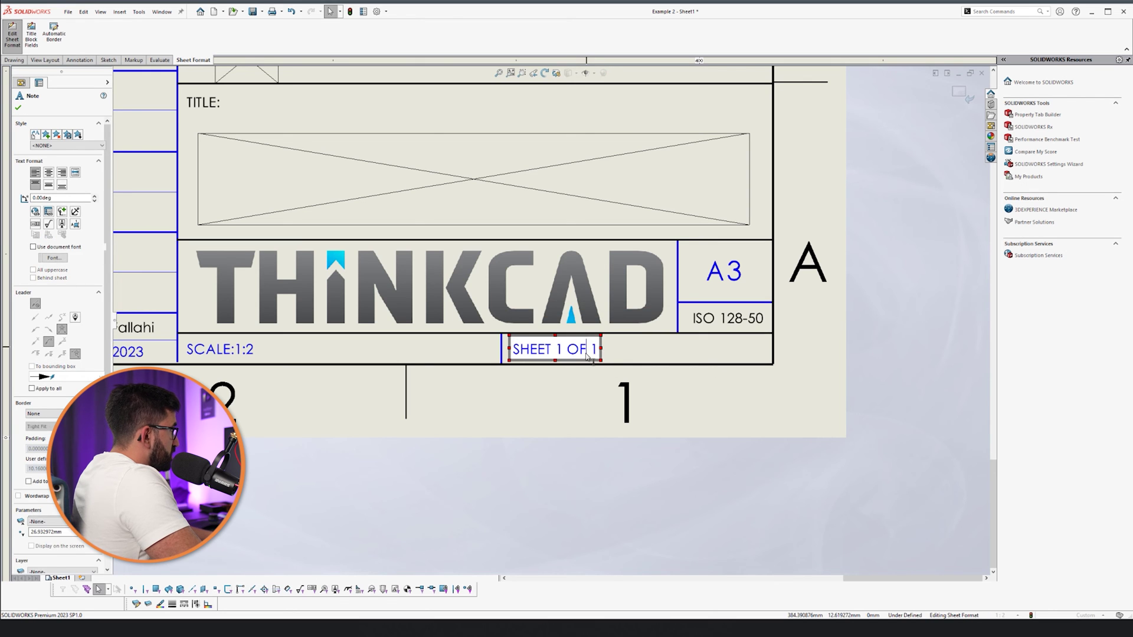
pyautogui.click(618, 354)
# Step: Place a copy of the "SHEET 1 OF" note directly after the original and clear its text
pyautogui.moveTo(581, 349); pyautogui.dragTo(668, 352)
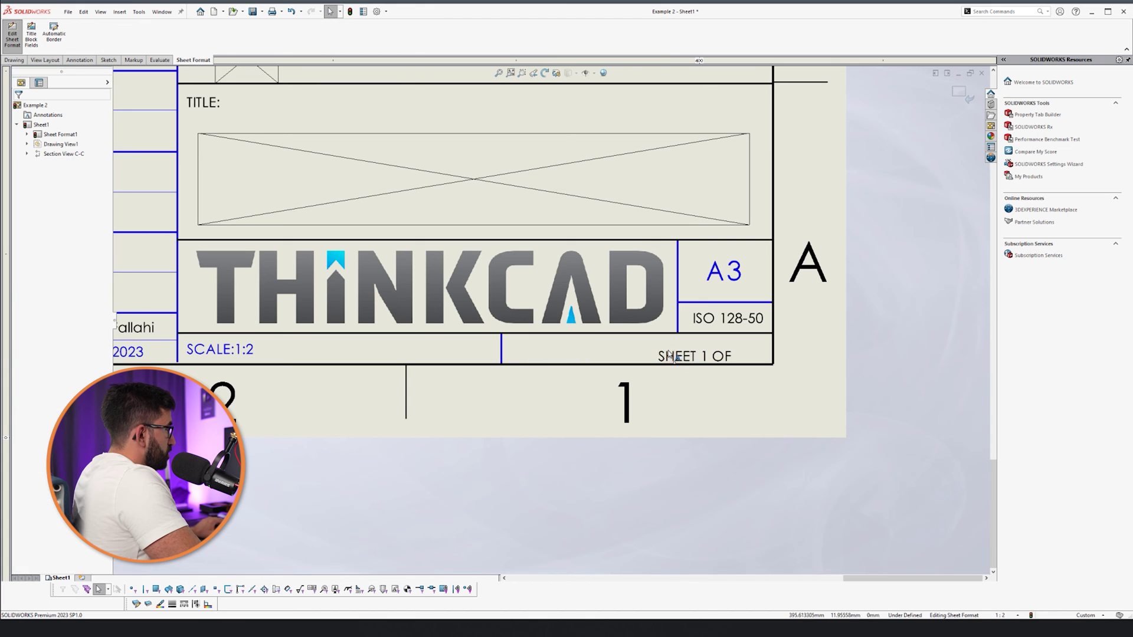
pyautogui.hotkey('ctrl', 'z')
pyautogui.keyDown('ctrl'); pyautogui.moveTo(544, 347); pyautogui.dragTo(621, 347); pyautogui.keyUp('ctrl')
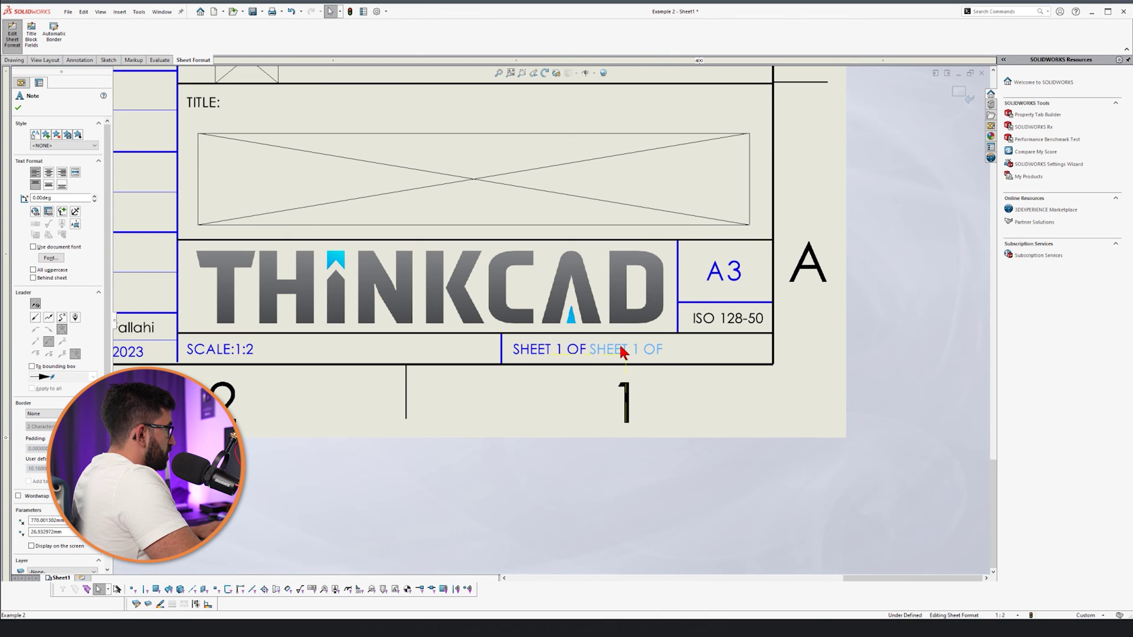
pyautogui.doubleClick(622, 349)
pyautogui.press('BackSpace')
pyautogui.click(630, 353)
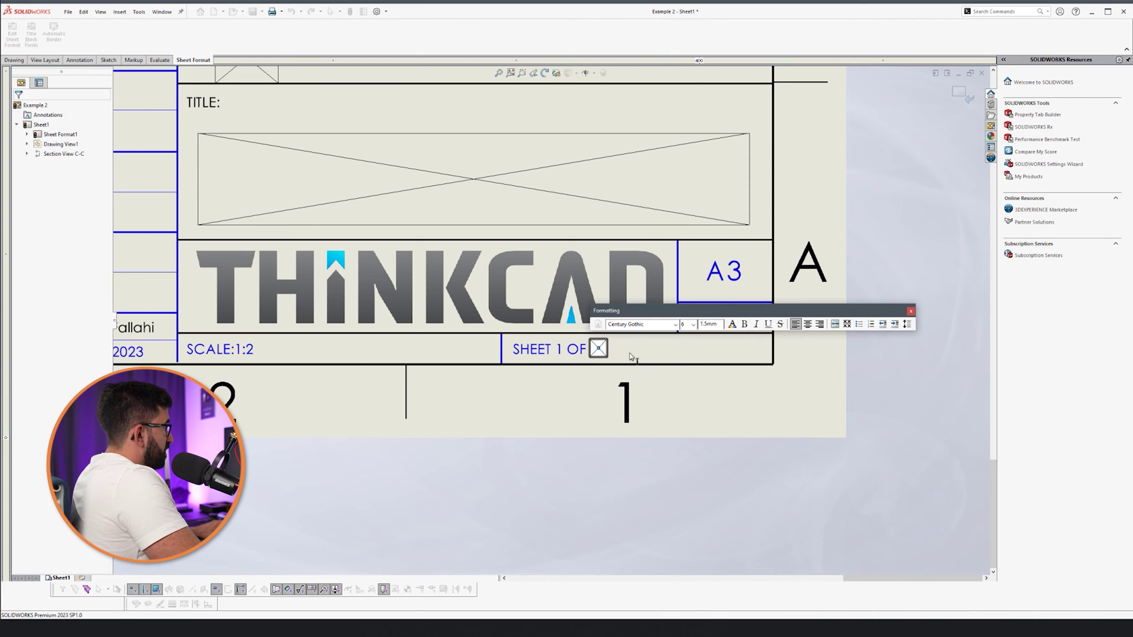
pyautogui.click(633, 358)
# Step: Link the empty note after "SHEET 1 OF" to the current document's SW-Total Sheets property and accept the note
pyautogui.click(598, 350)
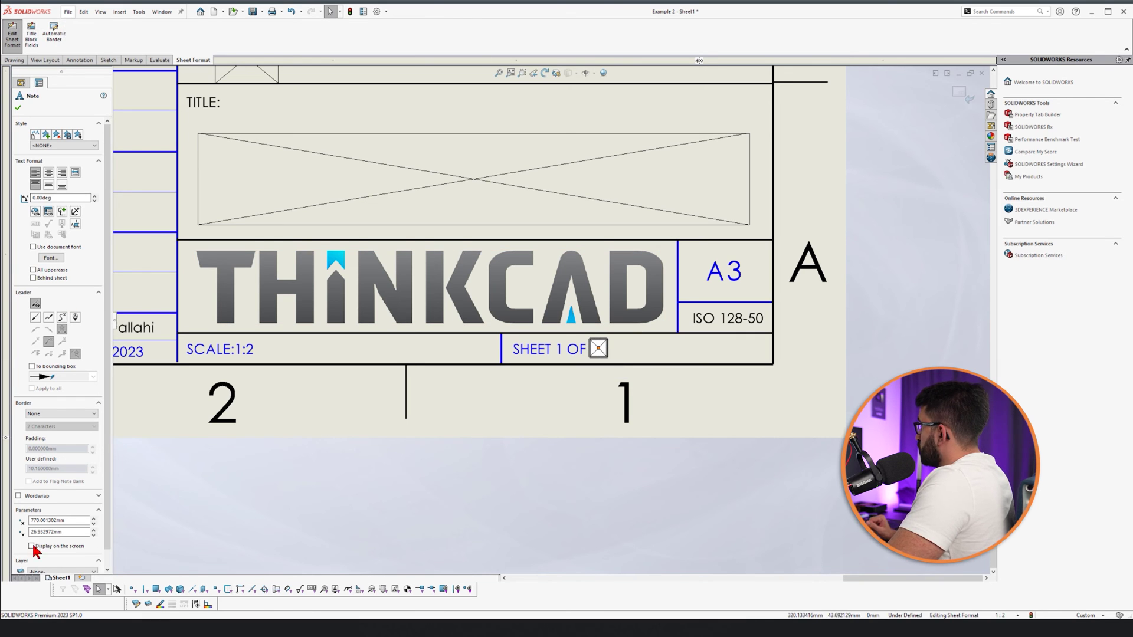
pyautogui.click(49, 214)
pyautogui.moveTo(150, 65)
pyautogui.mouseDown()
pyautogui.moveTo(731, 126)
pyautogui.moveTo(673, 126)
pyautogui.mouseUp()
pyautogui.click(731, 220)
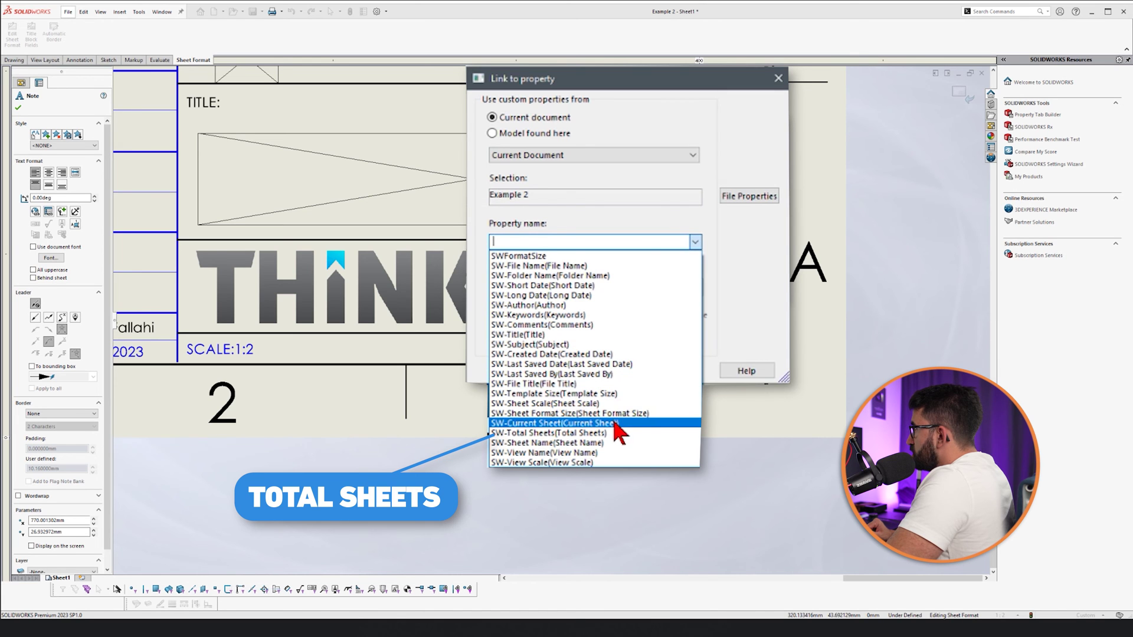
pyautogui.click(647, 327)
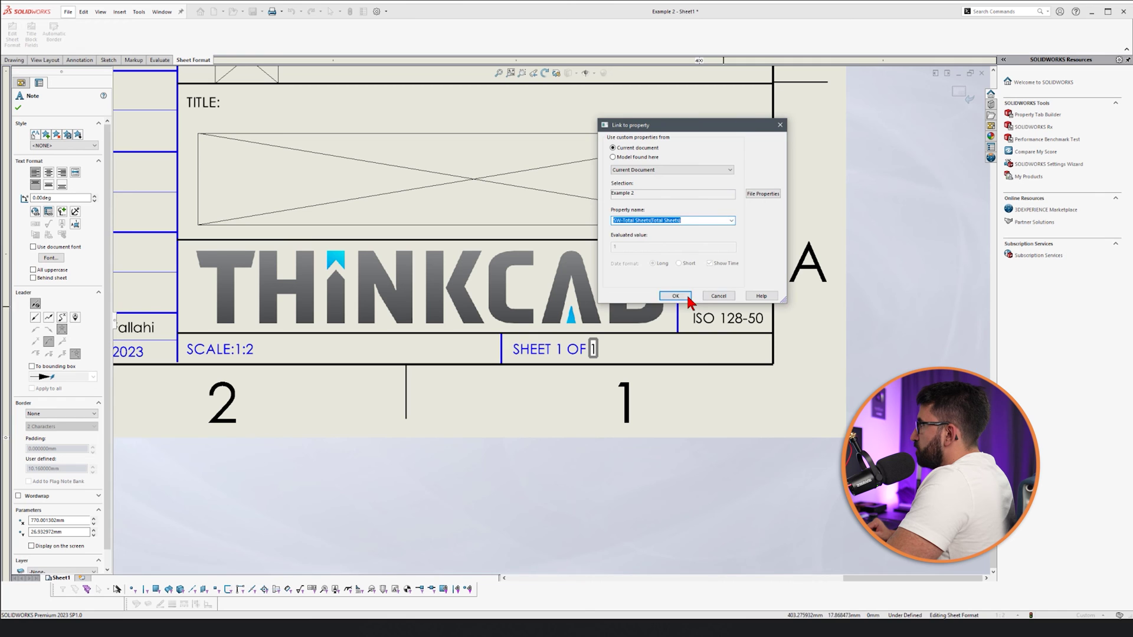
pyautogui.click(673, 293)
pyautogui.click(18, 108)
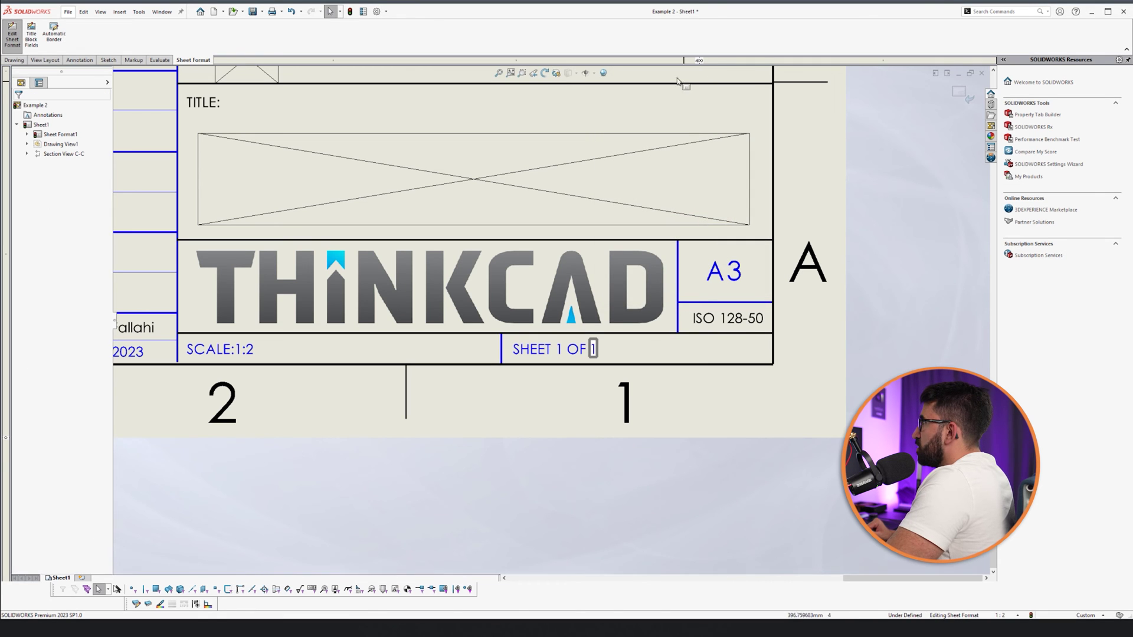
# Step: Exit sheet format editing, add a second sheet to the drawing and check the sheet number notes on both sheets
pyautogui.click(959, 98)
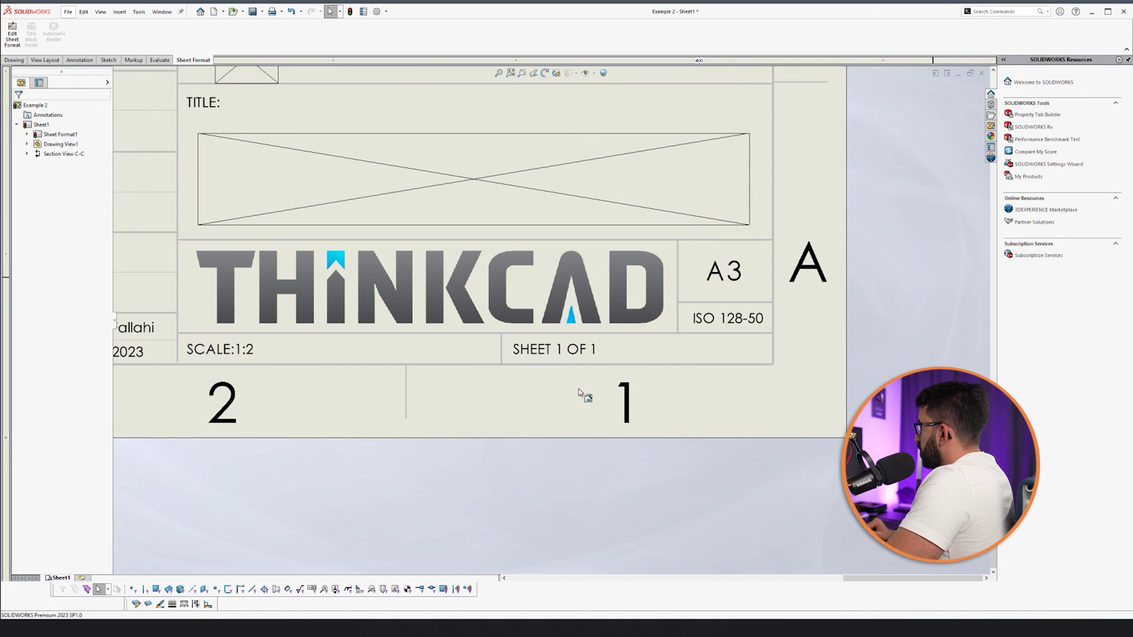
pyautogui.click(85, 581)
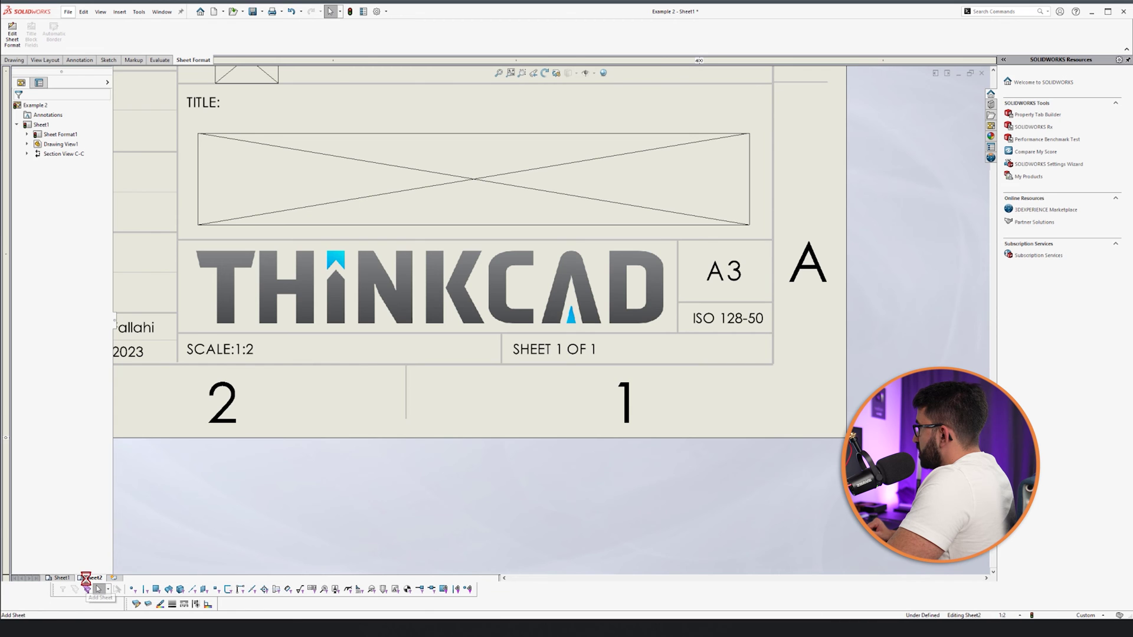
pyautogui.scroll(-5, 610, 386)
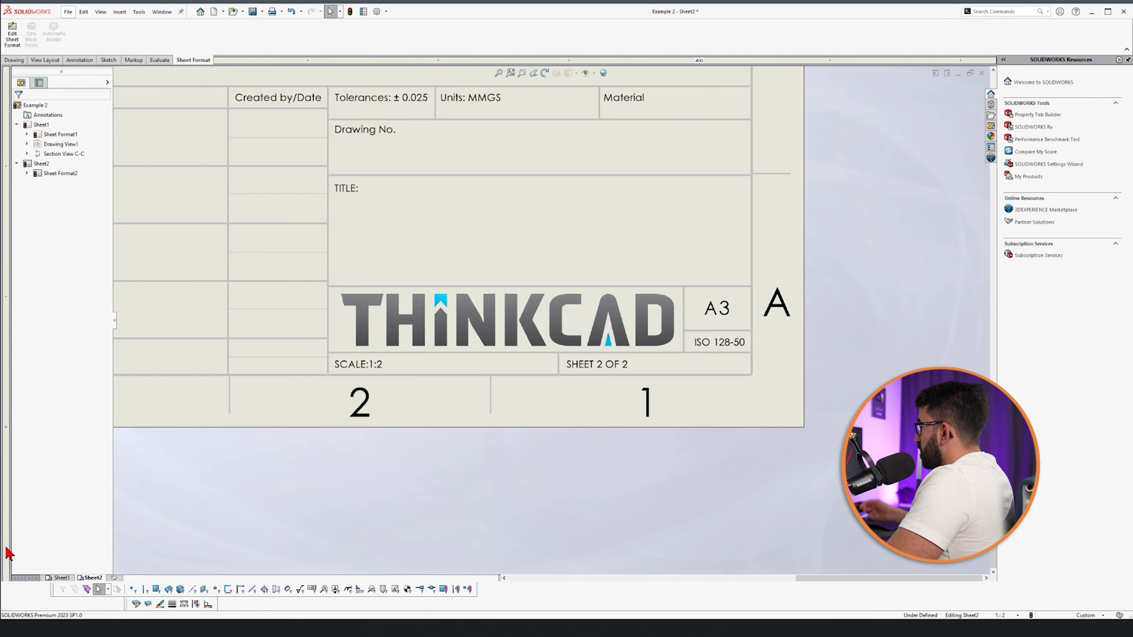
pyautogui.click(61, 578)
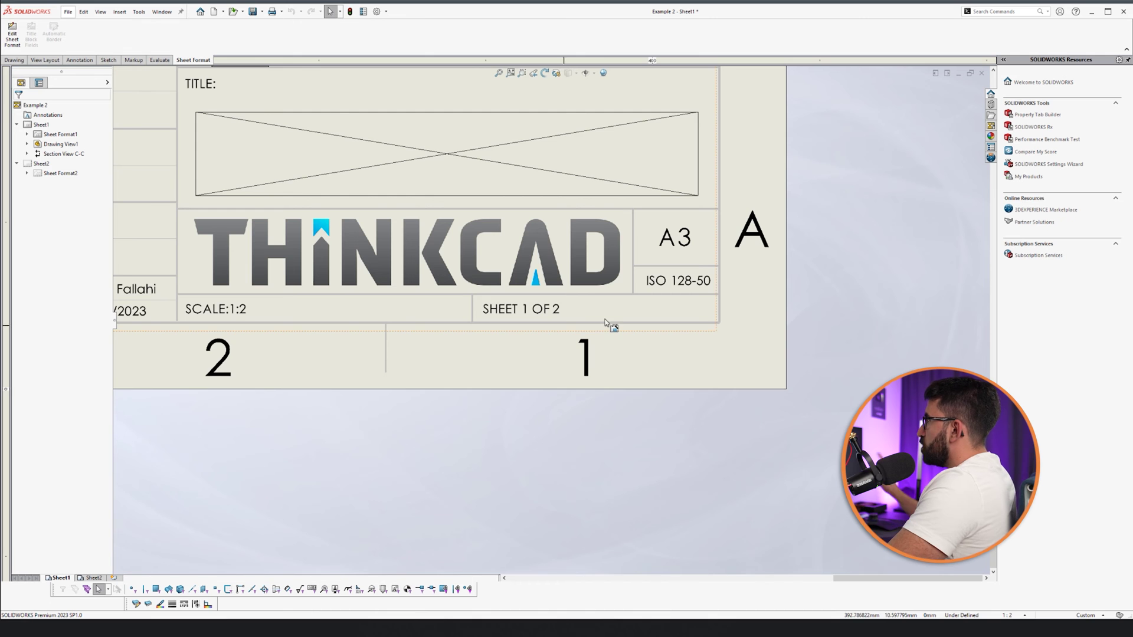
pyautogui.scroll(3, 660, 382)
pyautogui.scroll(-3, 540, 405)
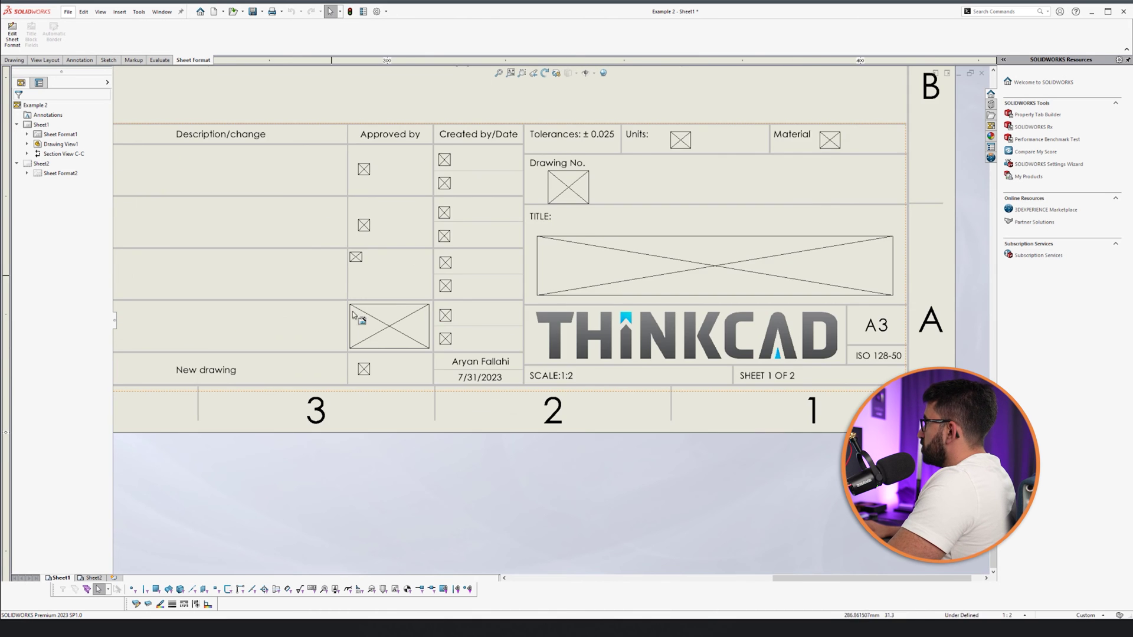
# Step: Edit the sheet format and link the date note in the New drawing row to the current document's SW-Short Date property
pyautogui.scroll(-2, 535, 401)
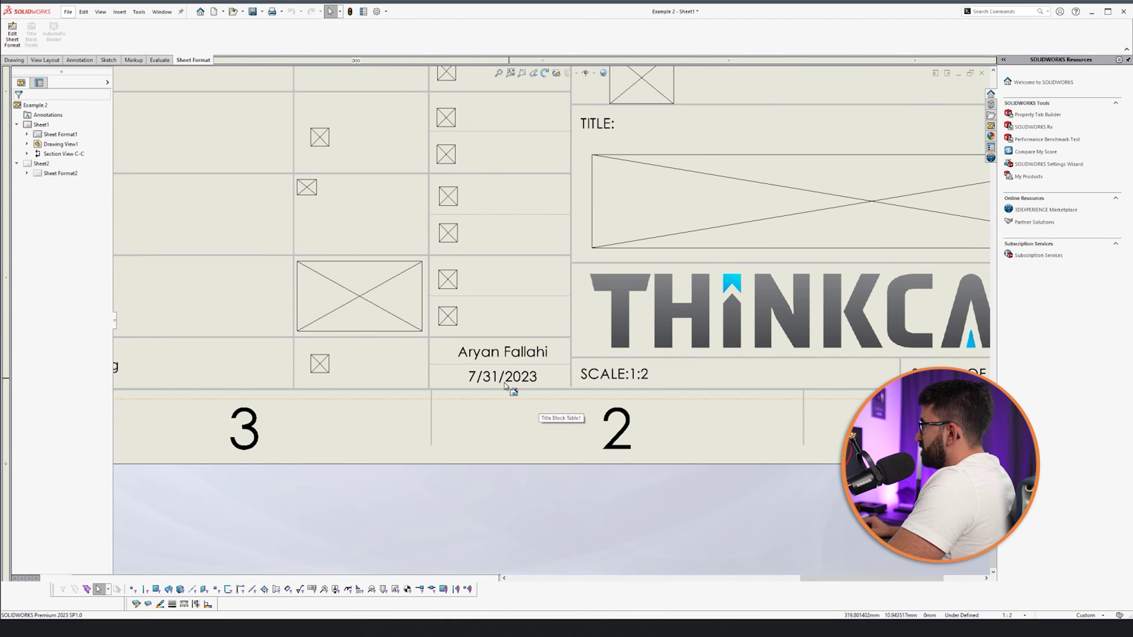
pyautogui.rightClick(510, 381)
pyautogui.click(549, 458)
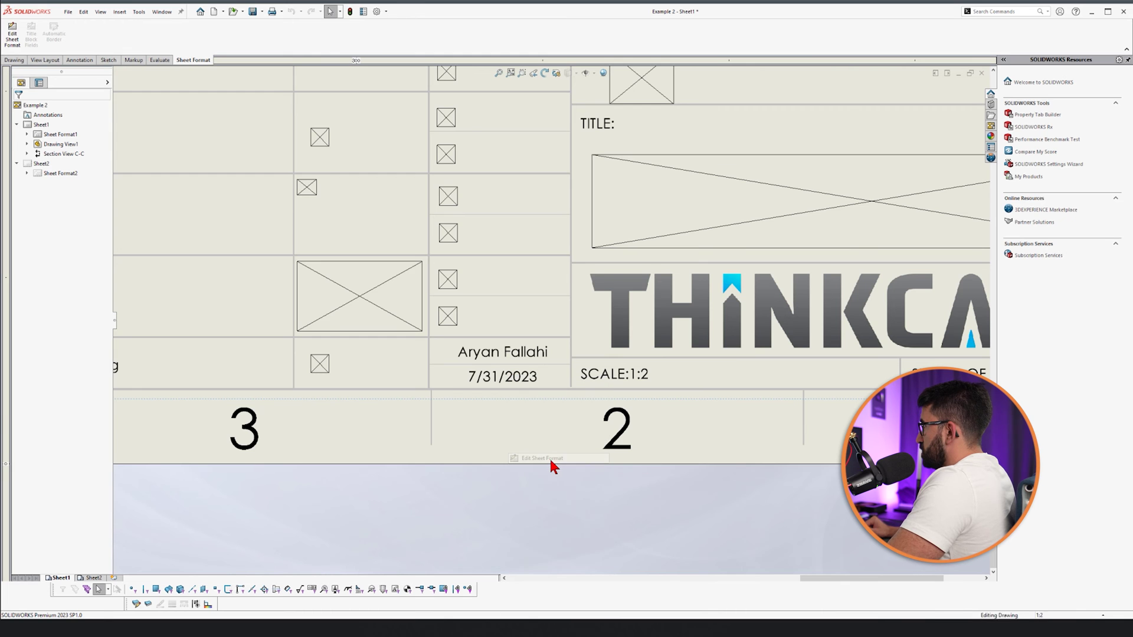
pyautogui.scroll(-3, 521, 397)
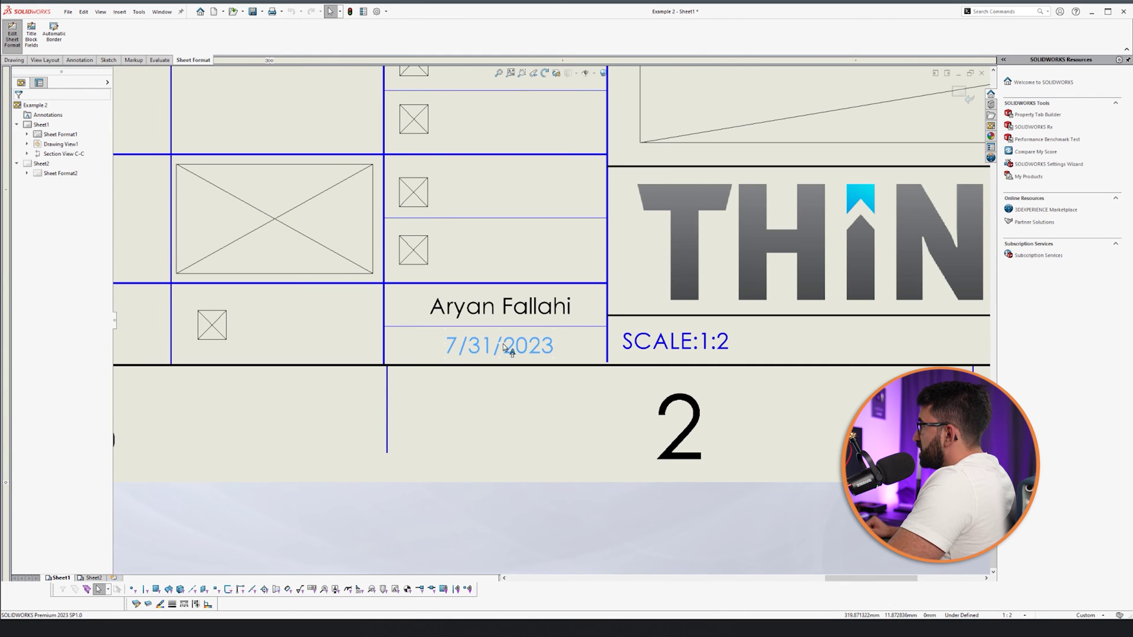
pyautogui.click(506, 349)
pyautogui.click(50, 211)
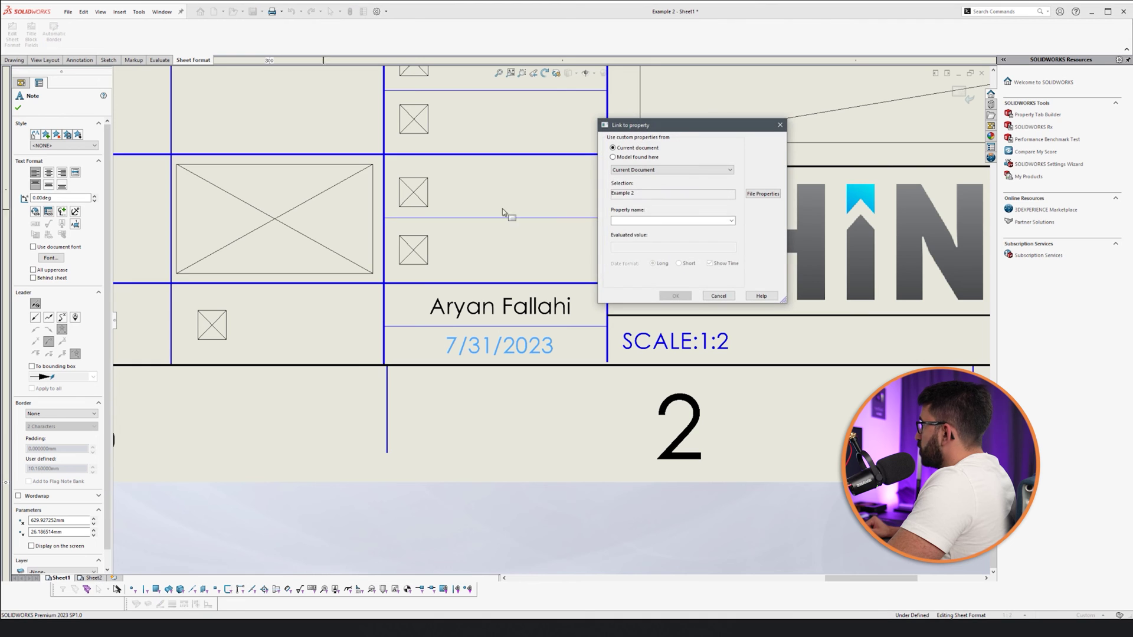
pyautogui.click(725, 218)
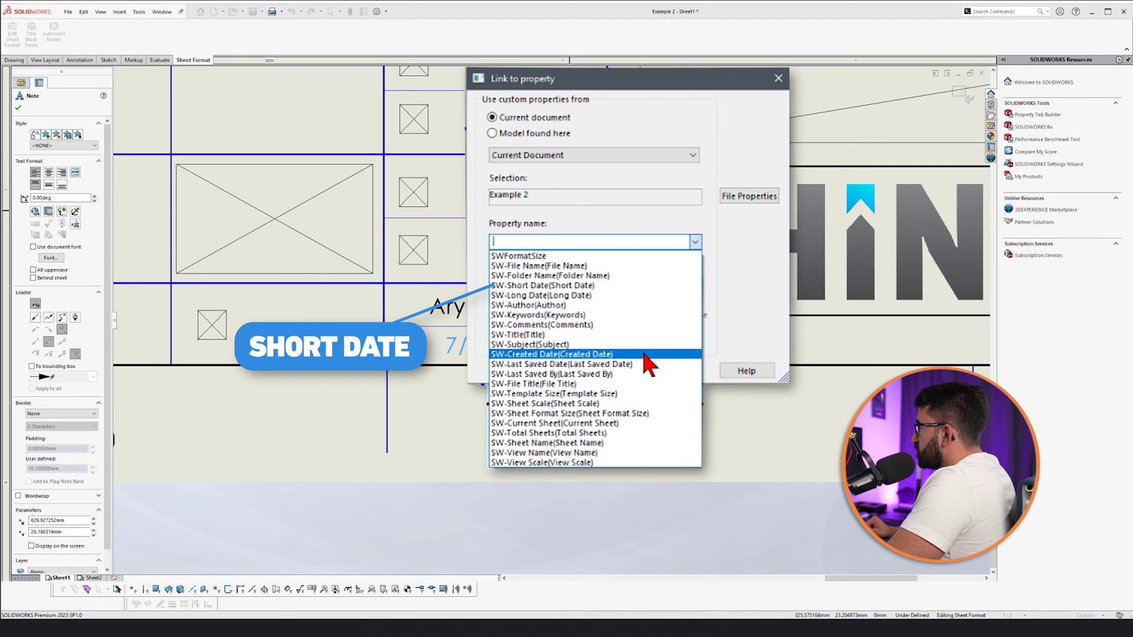
pyautogui.click(713, 247)
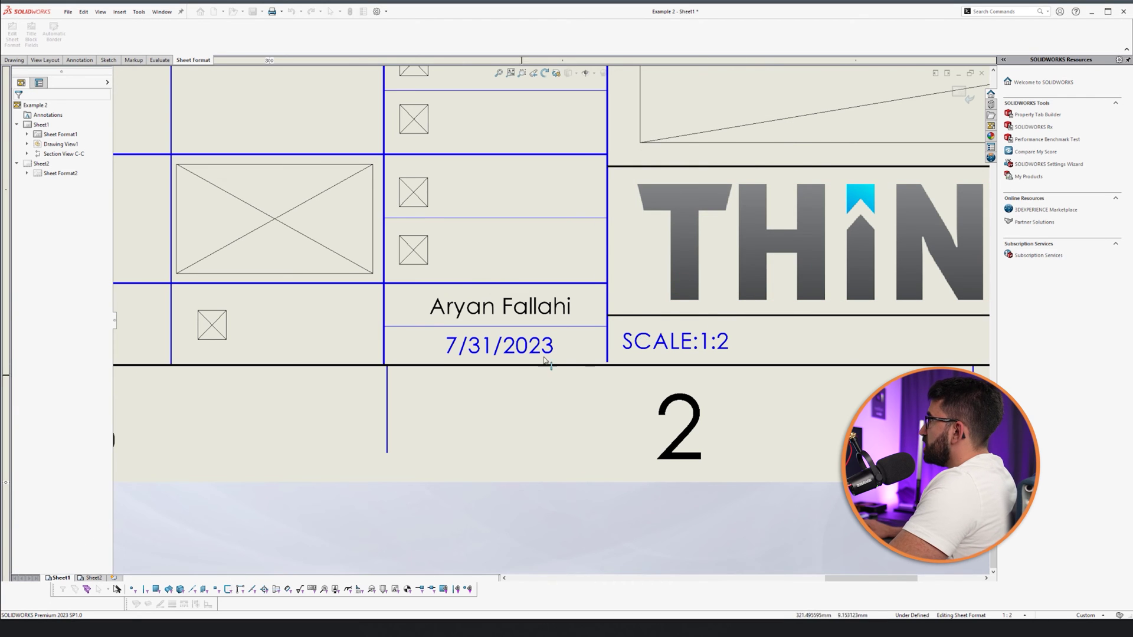
pyautogui.scroll(3, 569, 361)
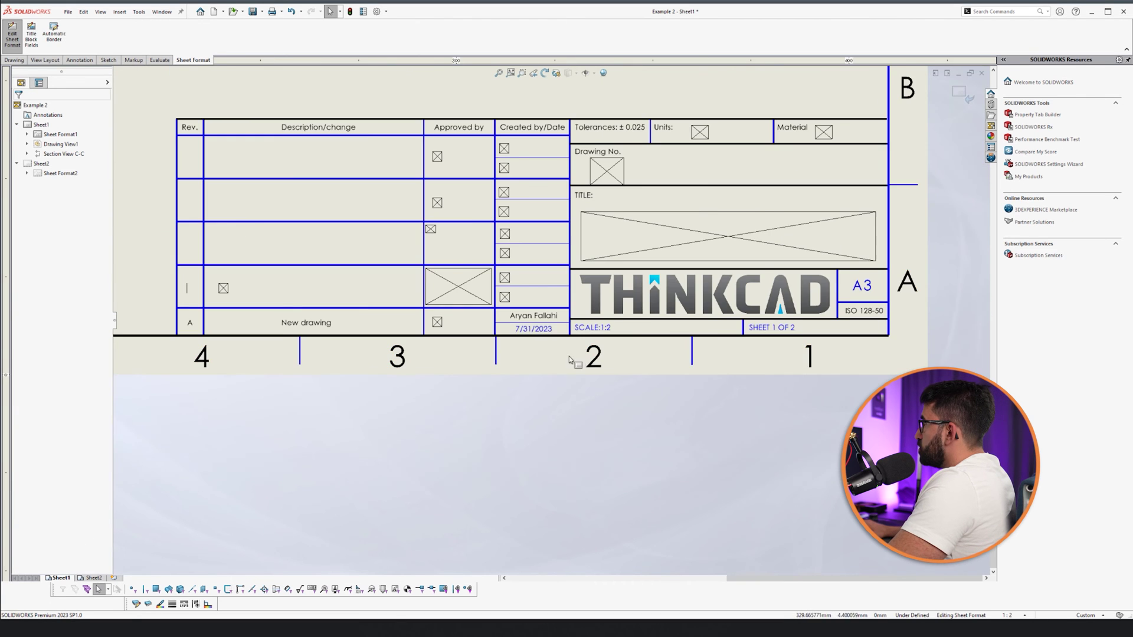
# Step: Link the creator name note above the date to the current document's SW-Author property, accept it and exit sheet format editing
pyautogui.scroll(-5, 595, 327)
pyautogui.click(584, 340)
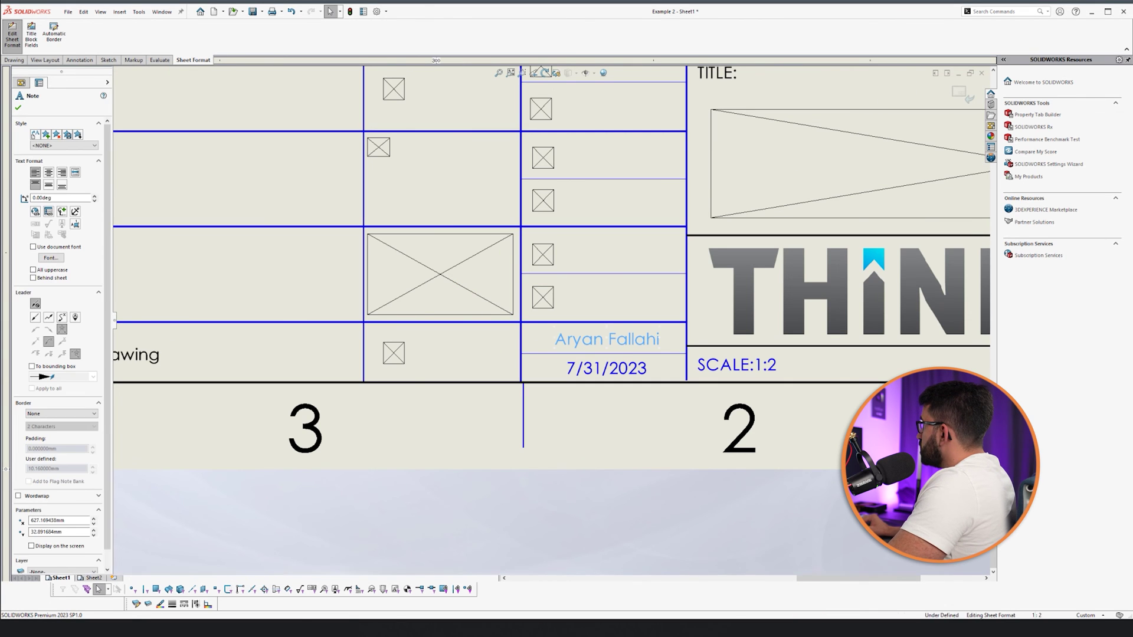
pyautogui.click(49, 211)
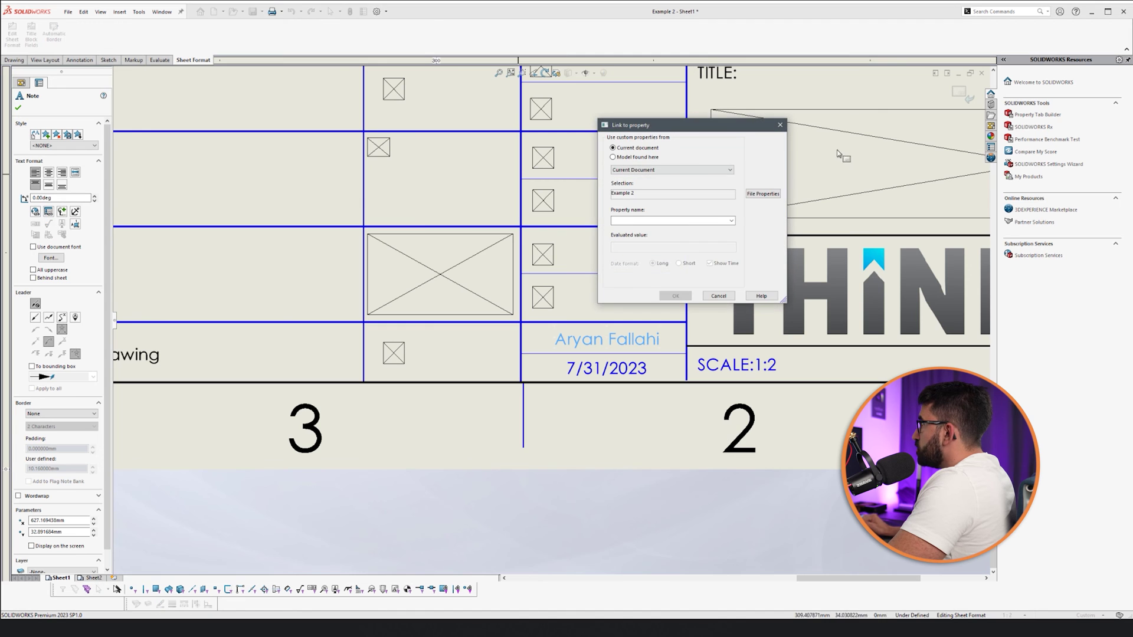
pyautogui.click(731, 220)
pyautogui.click(650, 294)
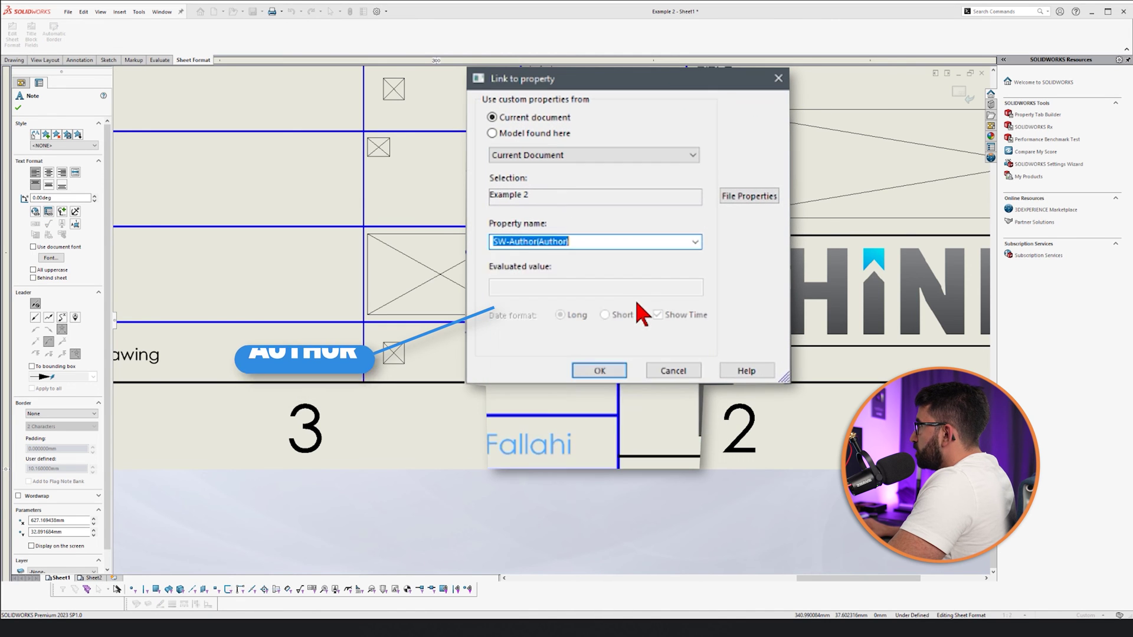
pyautogui.click(674, 296)
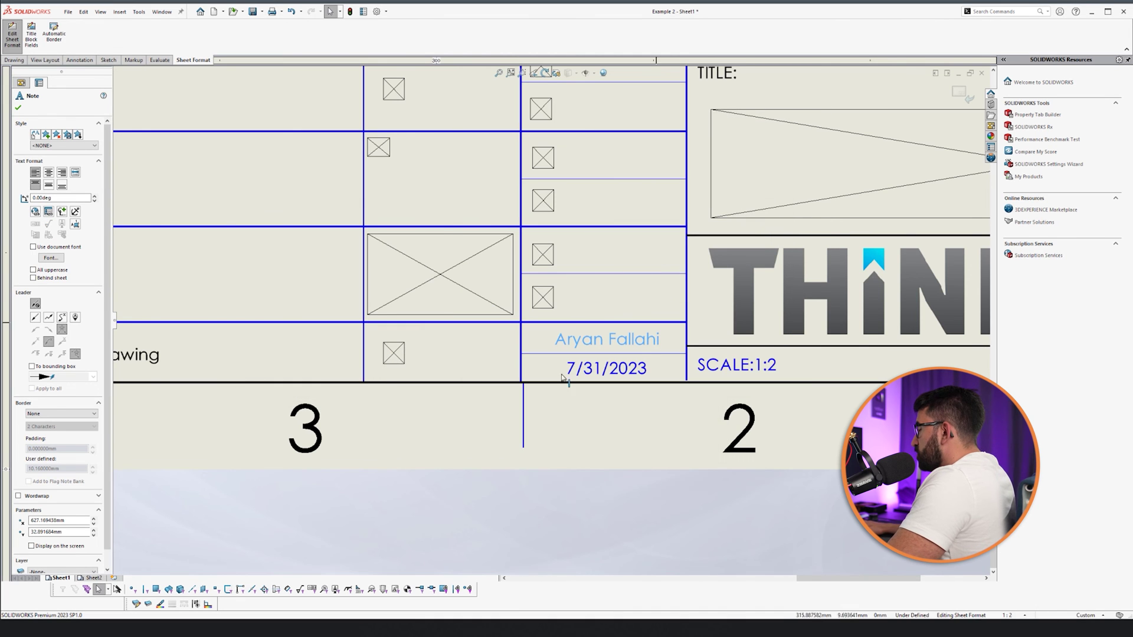
pyautogui.click(19, 107)
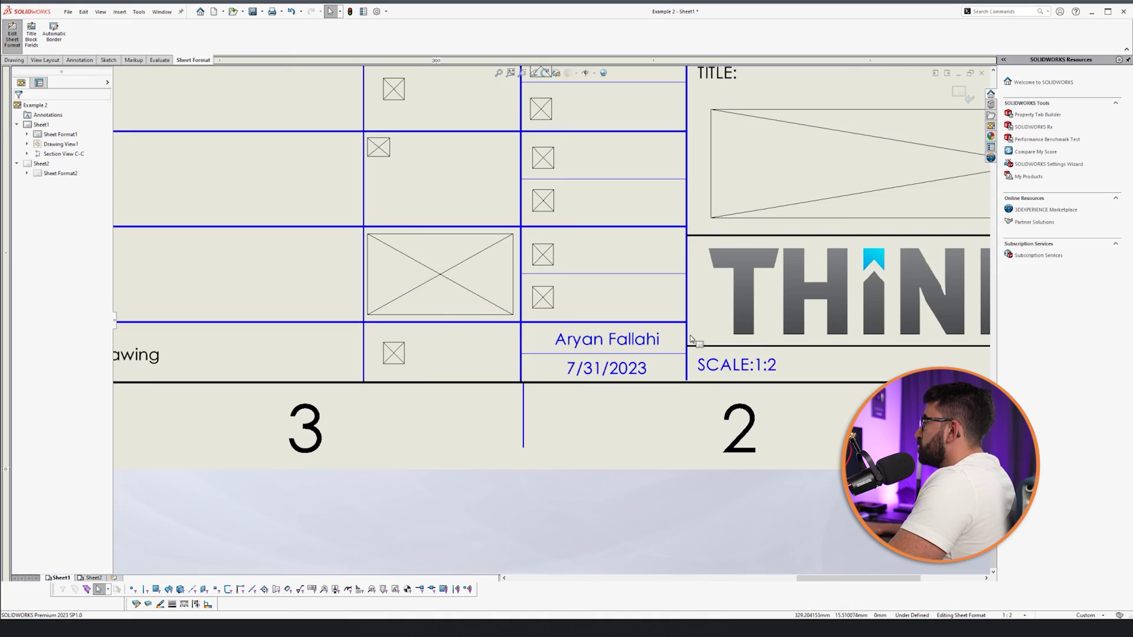
pyautogui.press('f')
pyautogui.click(959, 93)
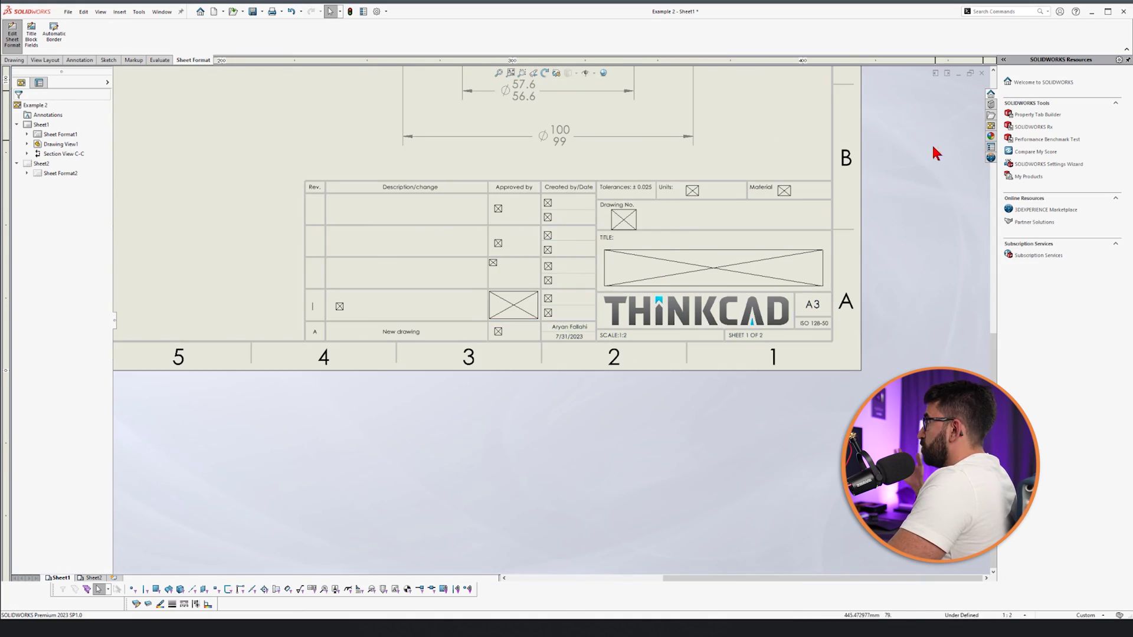
# Step: Open the part model referenced by section view C-C
pyautogui.scroll(-3, 417, 285)
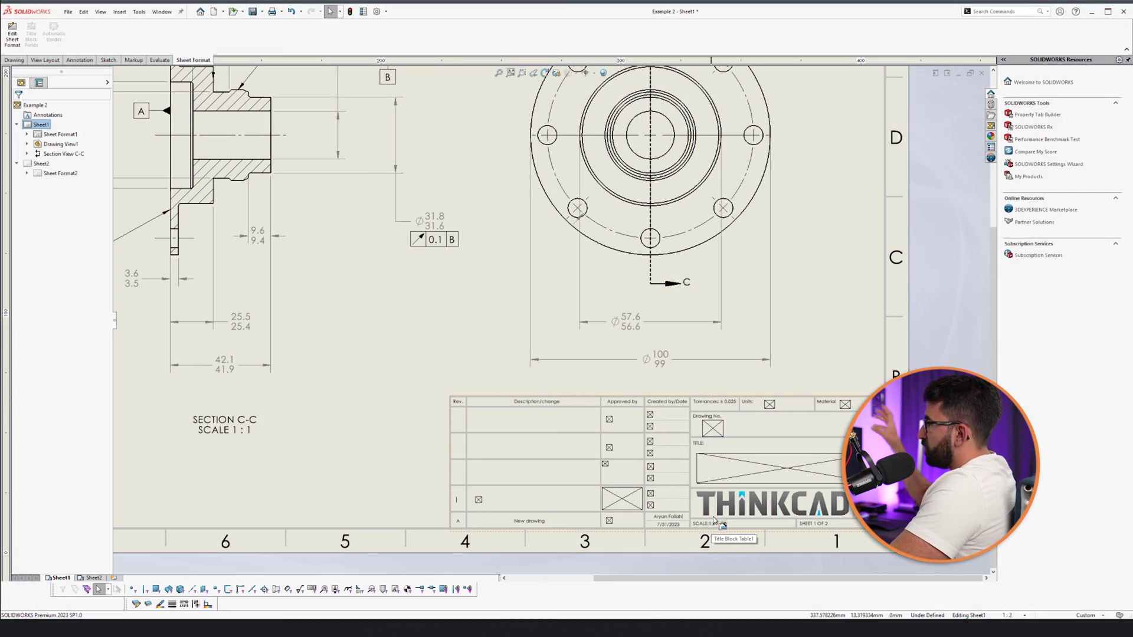
pyautogui.click(227, 219)
pyautogui.click(236, 189)
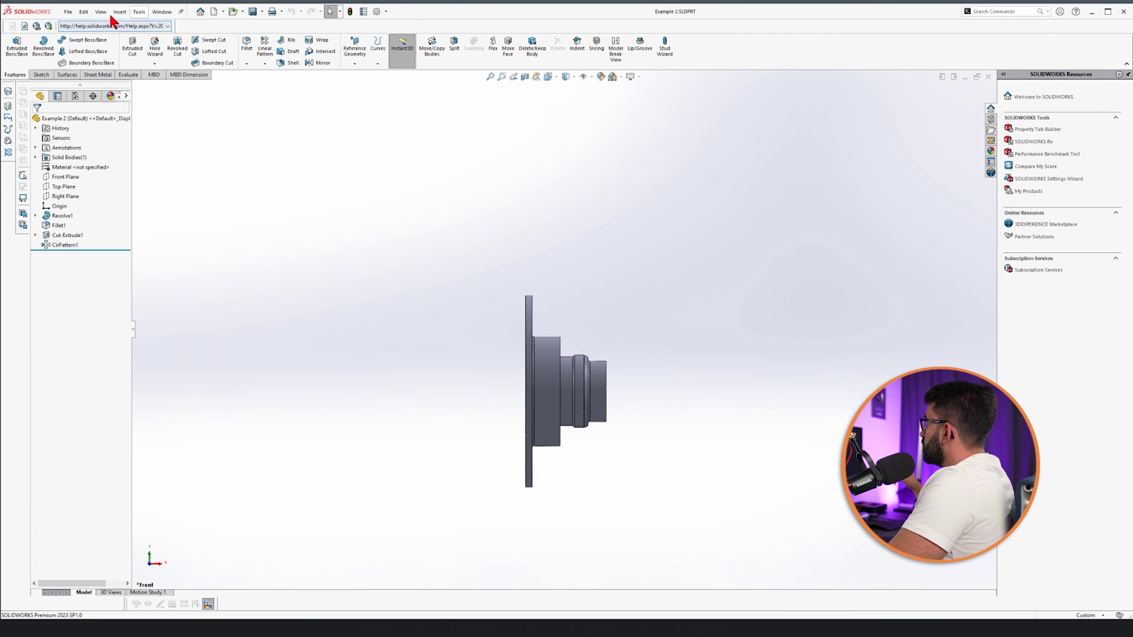
# Step: Set the Title in the part's summary properties to "The part" and return to the Example 2 drawing
pyautogui.click(69, 13)
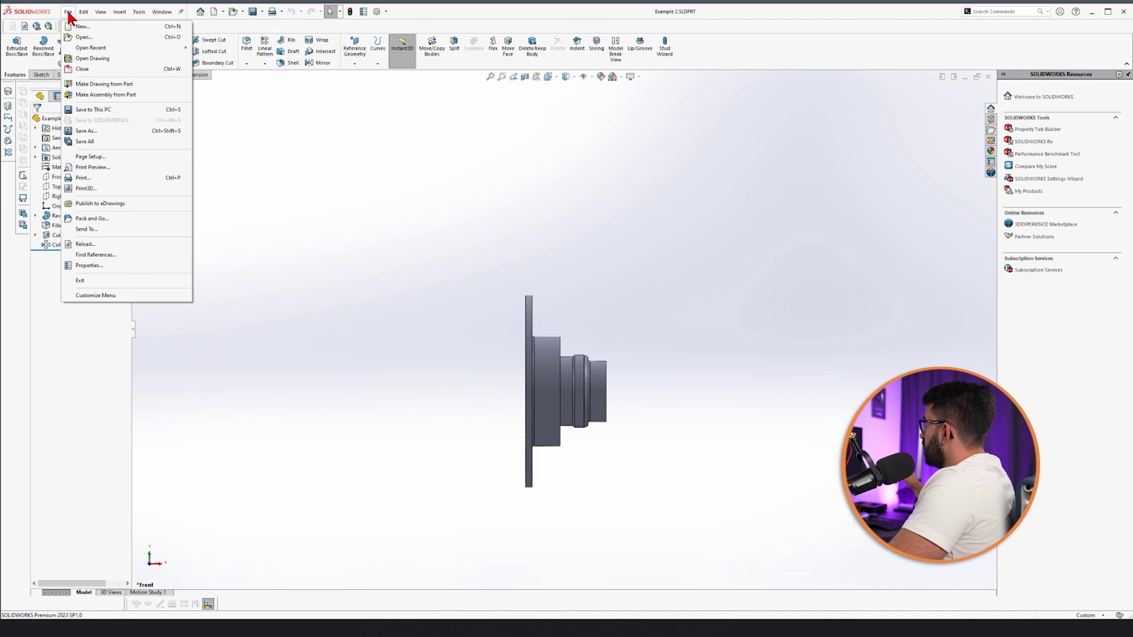
pyautogui.click(106, 264)
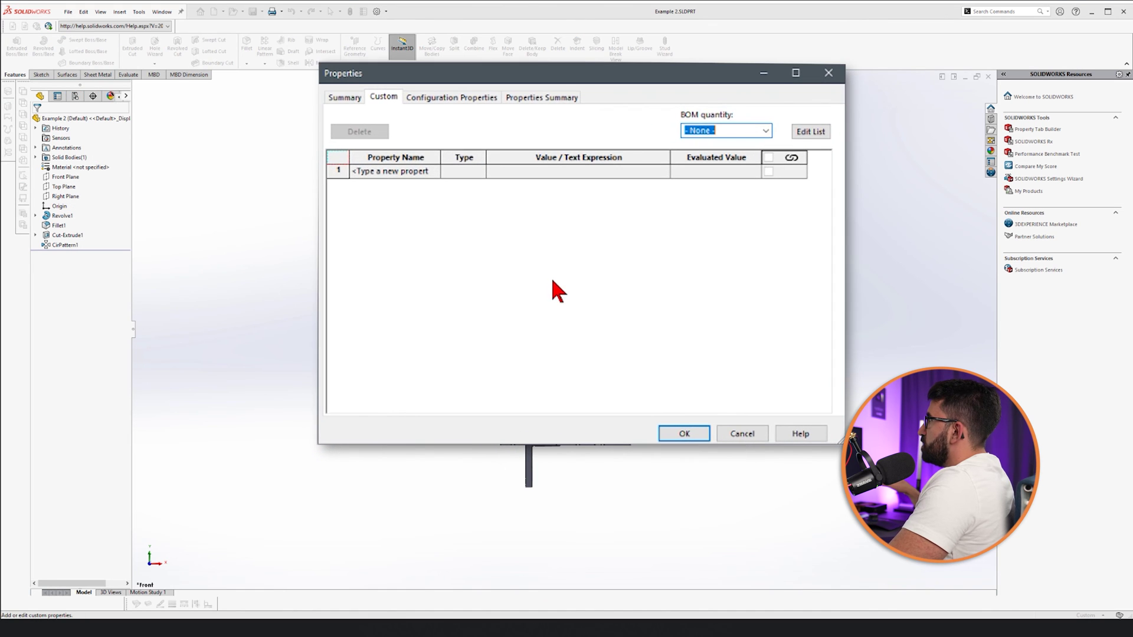
pyautogui.click(341, 98)
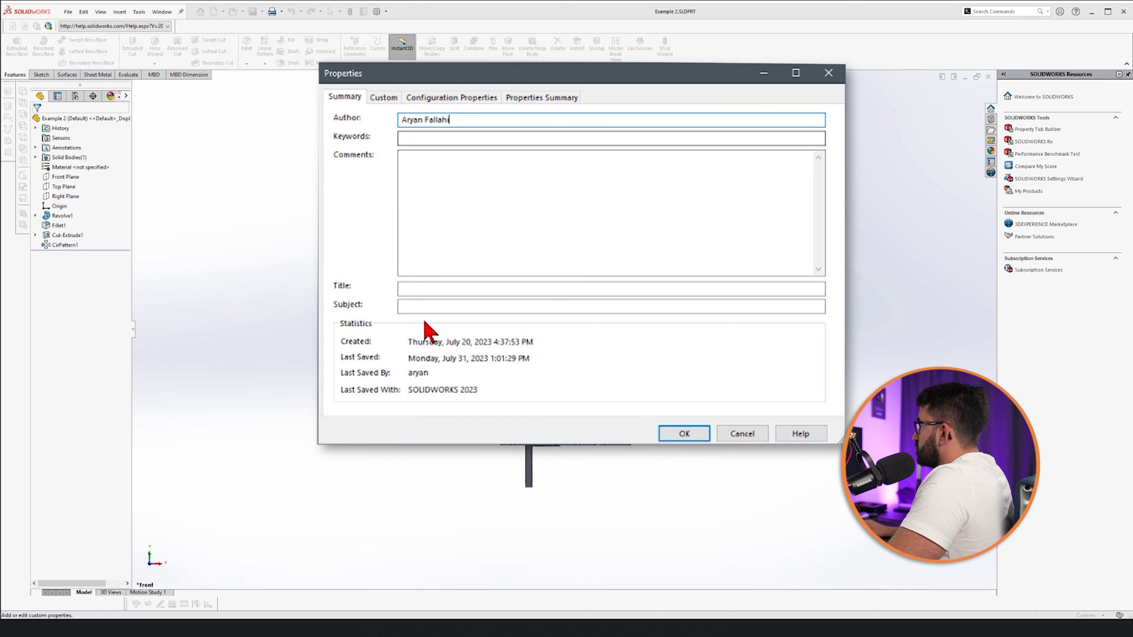
pyautogui.click(427, 288)
pyautogui.write('The part')
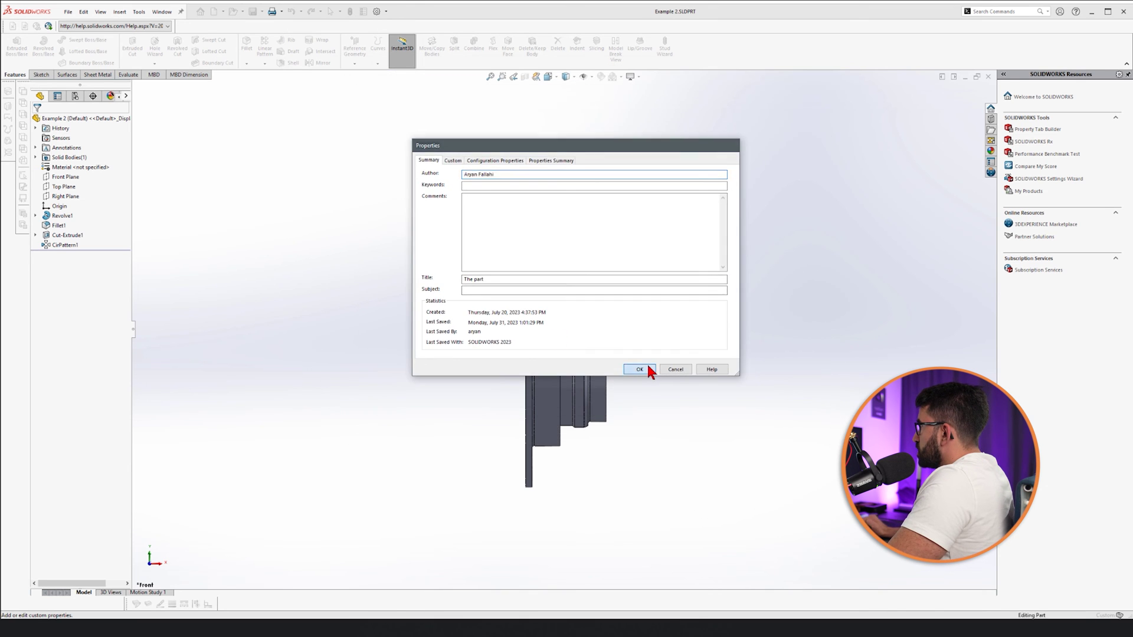
pyautogui.click(649, 371)
pyautogui.hotkey('ctrl', 'Tab')
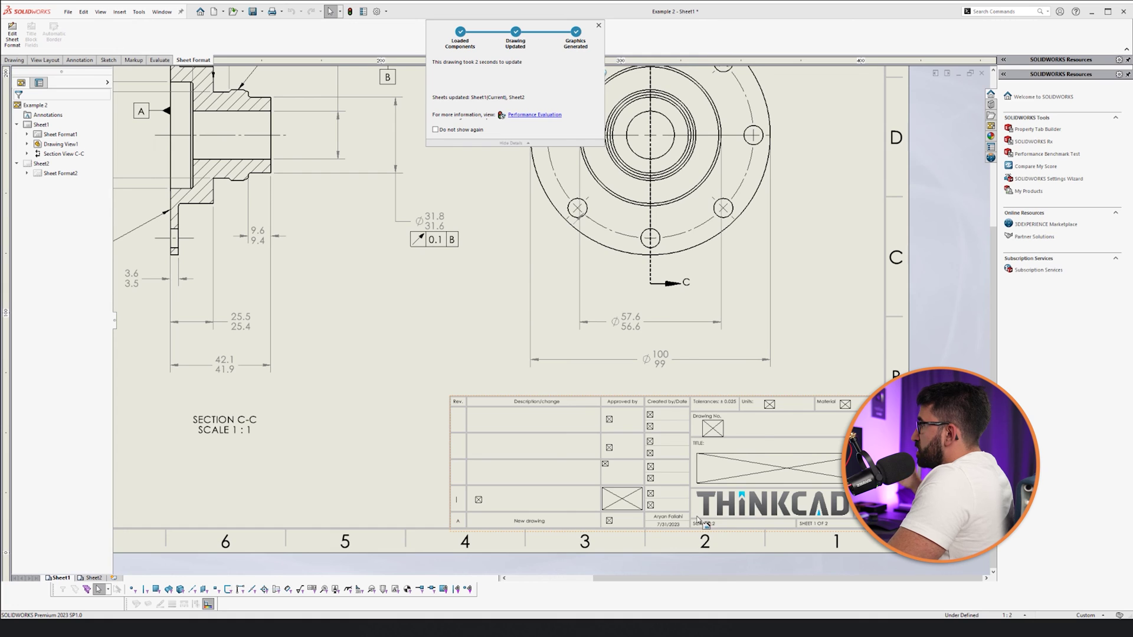
pyautogui.scroll(-3, 754, 517)
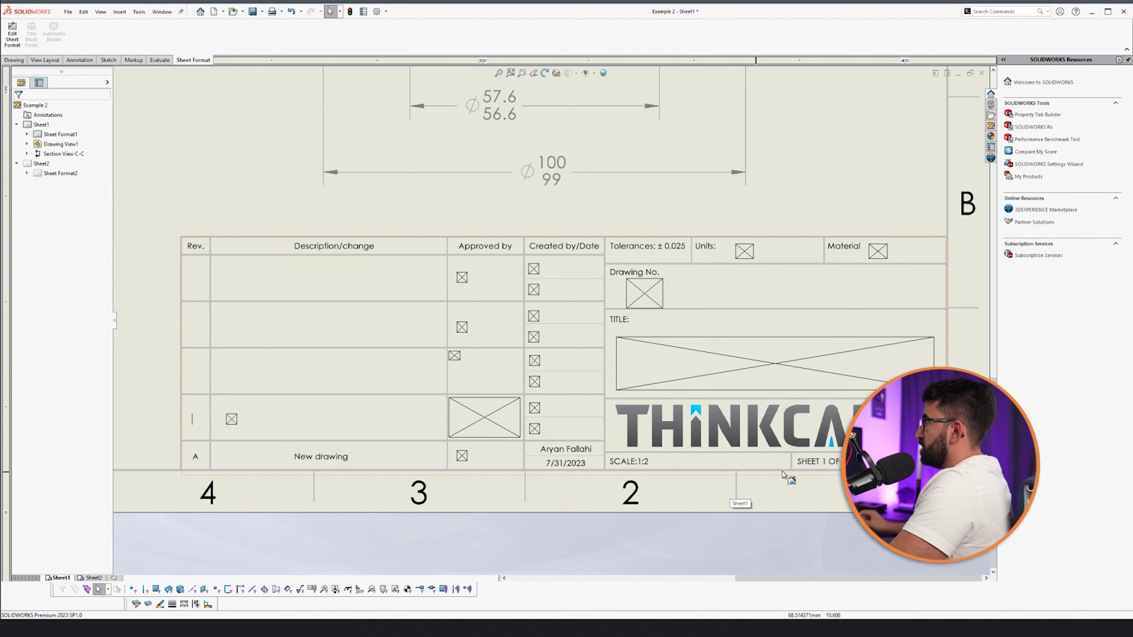
pyautogui.press('f')
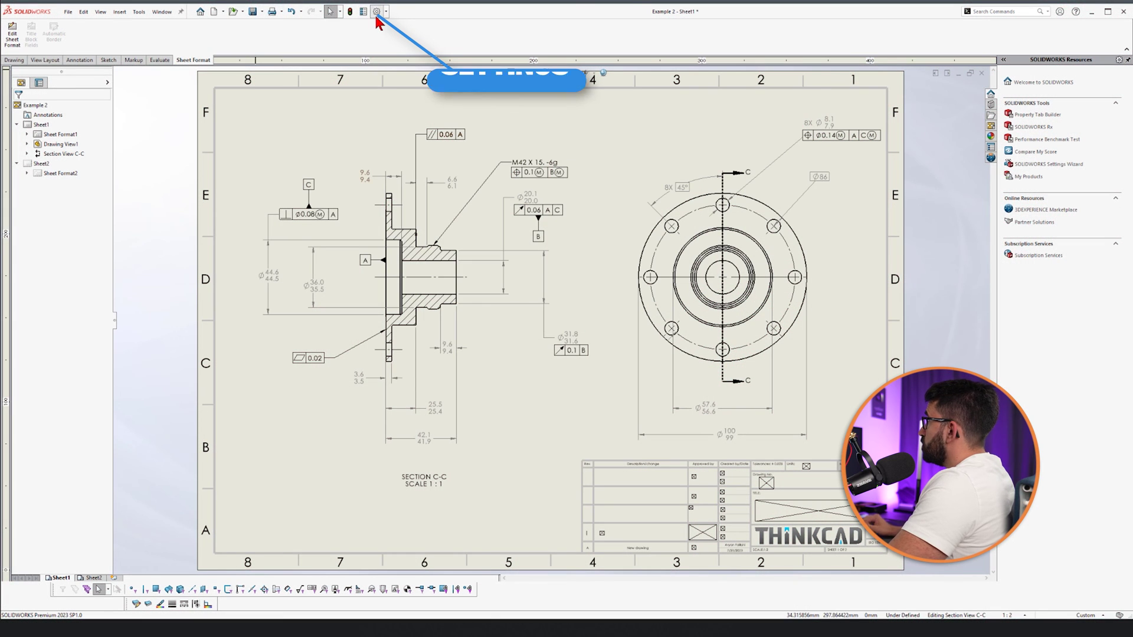
# Step: Open the Colors page of the system options by searching the settings for "color"
pyautogui.click(377, 12)
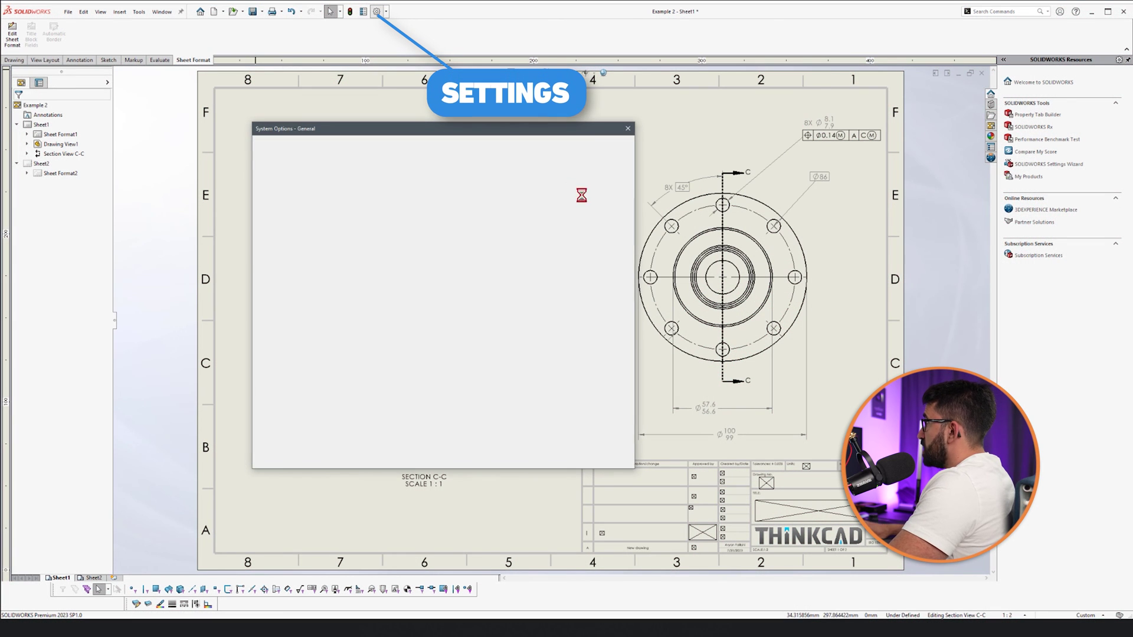
pyautogui.click(585, 143)
pyautogui.write('color')
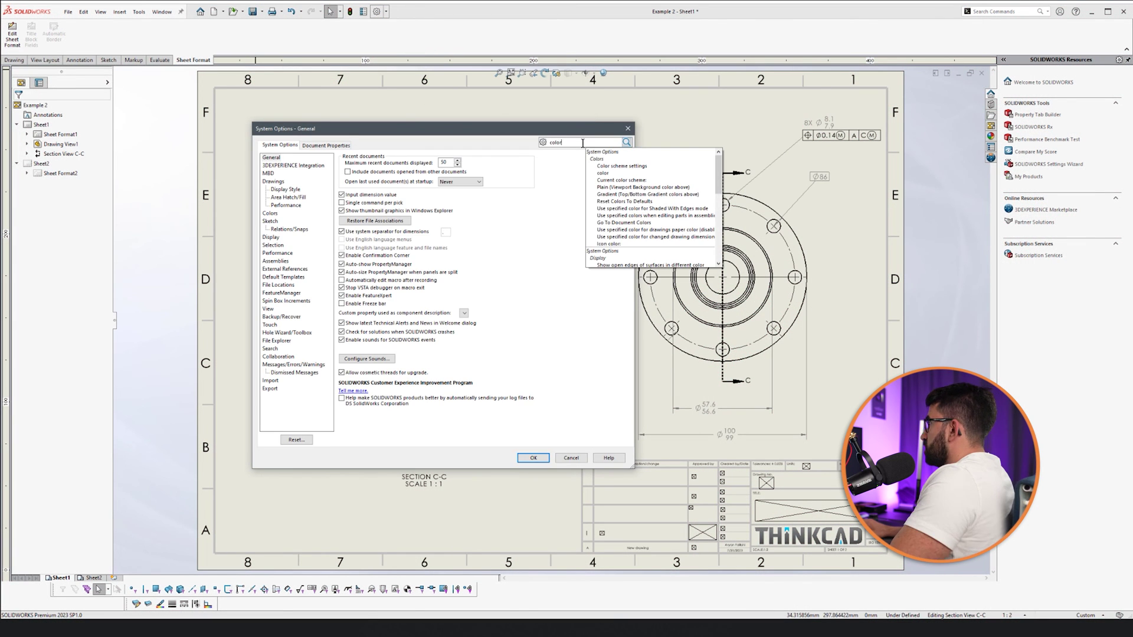
pyautogui.click(651, 202)
pyautogui.click(595, 313)
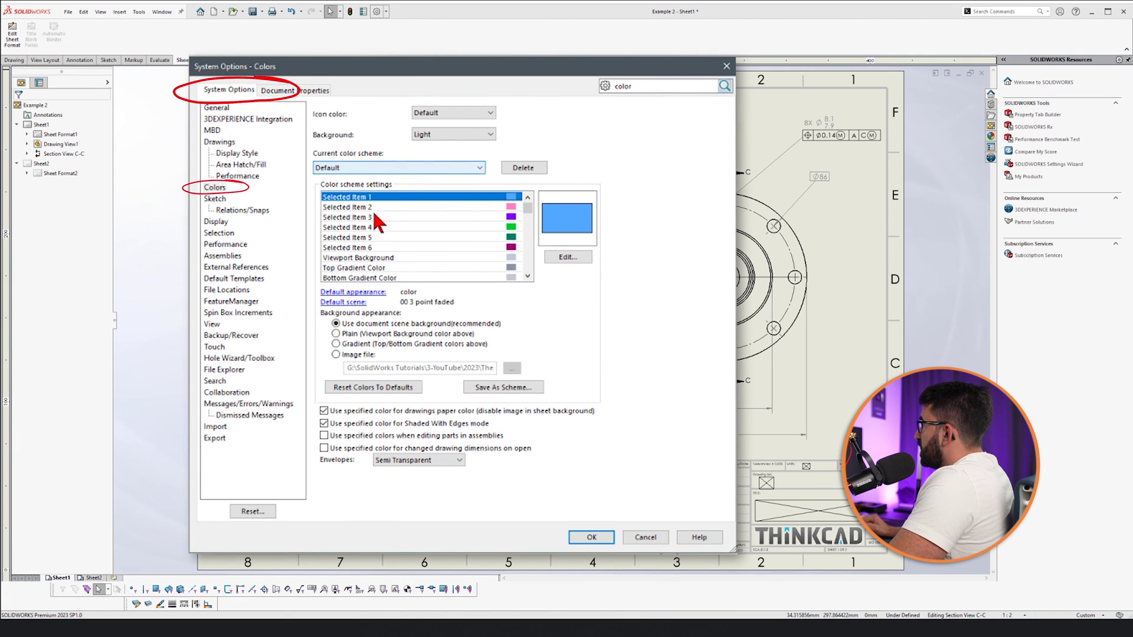
# Step: Set the "Drawings, Paper Color" entry of the color scheme to white and accept the system options
pyautogui.scroll(-3, 478, 251)
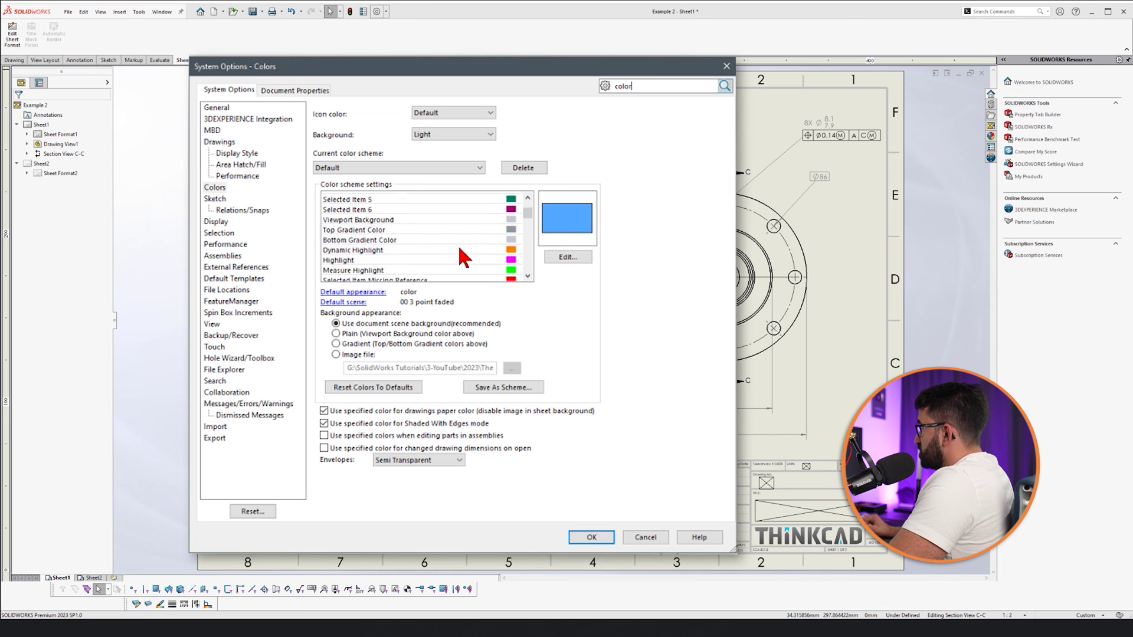
pyautogui.click(451, 248)
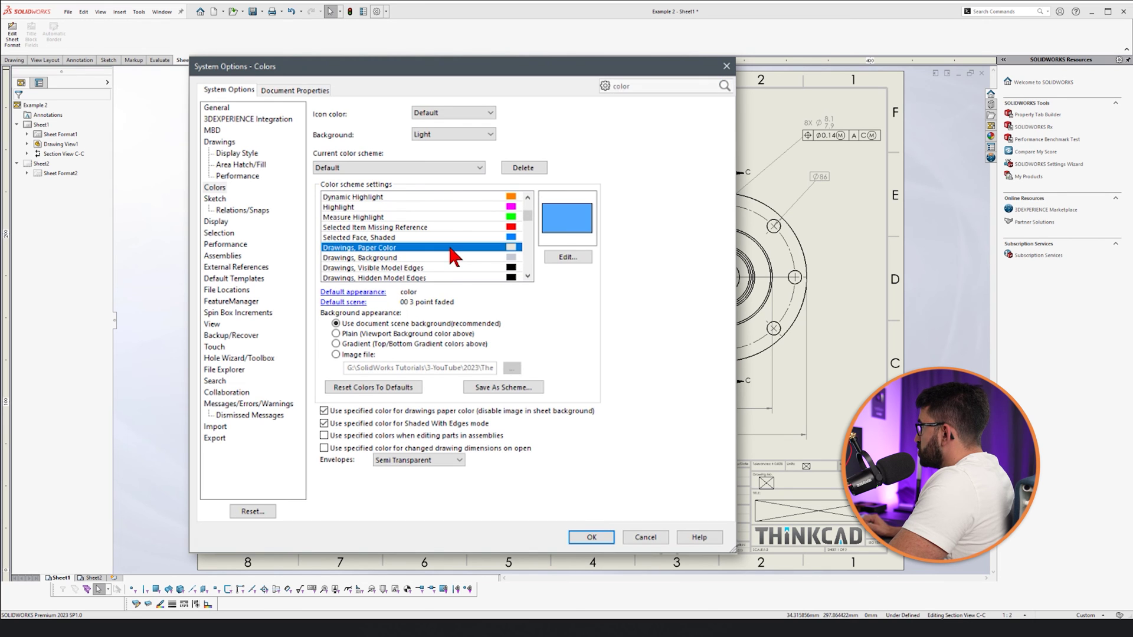
pyautogui.click(566, 257)
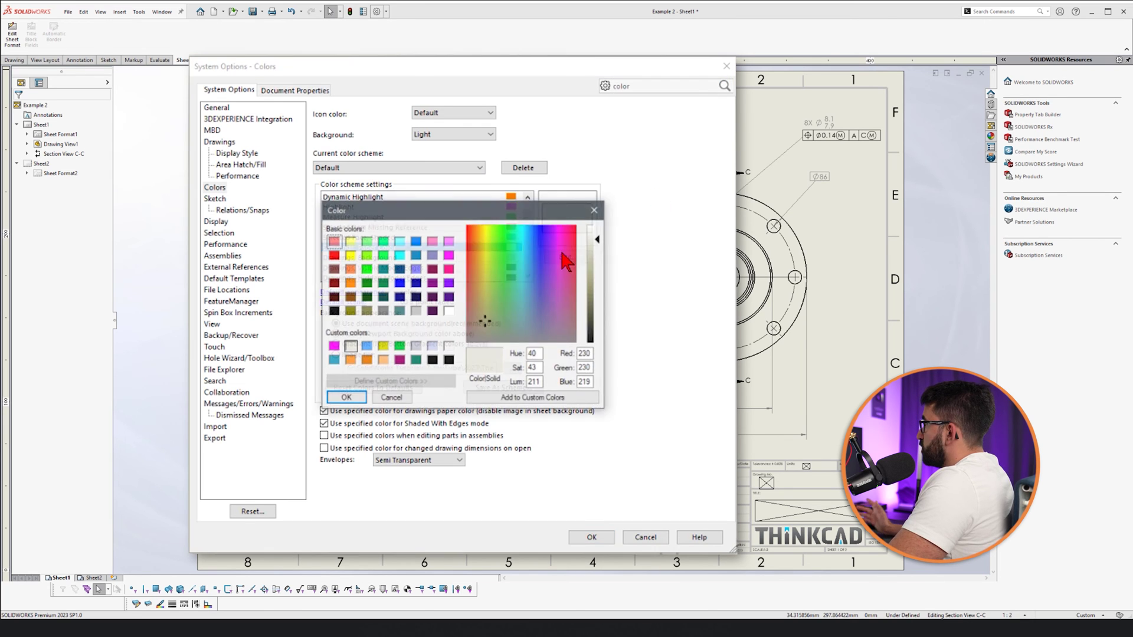
pyautogui.click(448, 311)
pyautogui.click(346, 398)
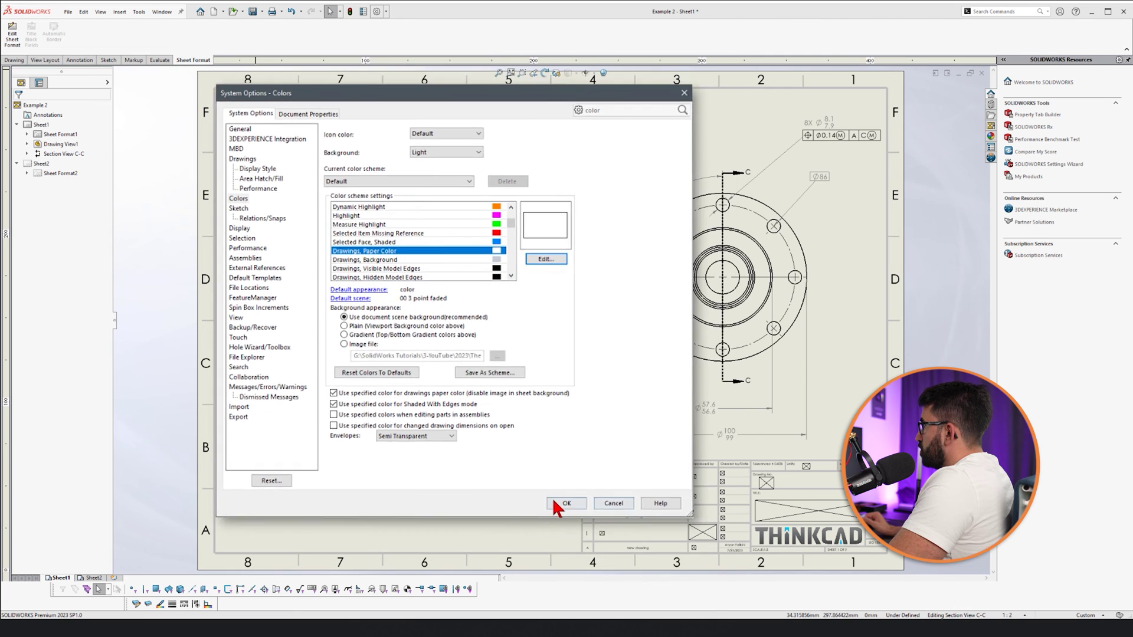
pyautogui.click(591, 537)
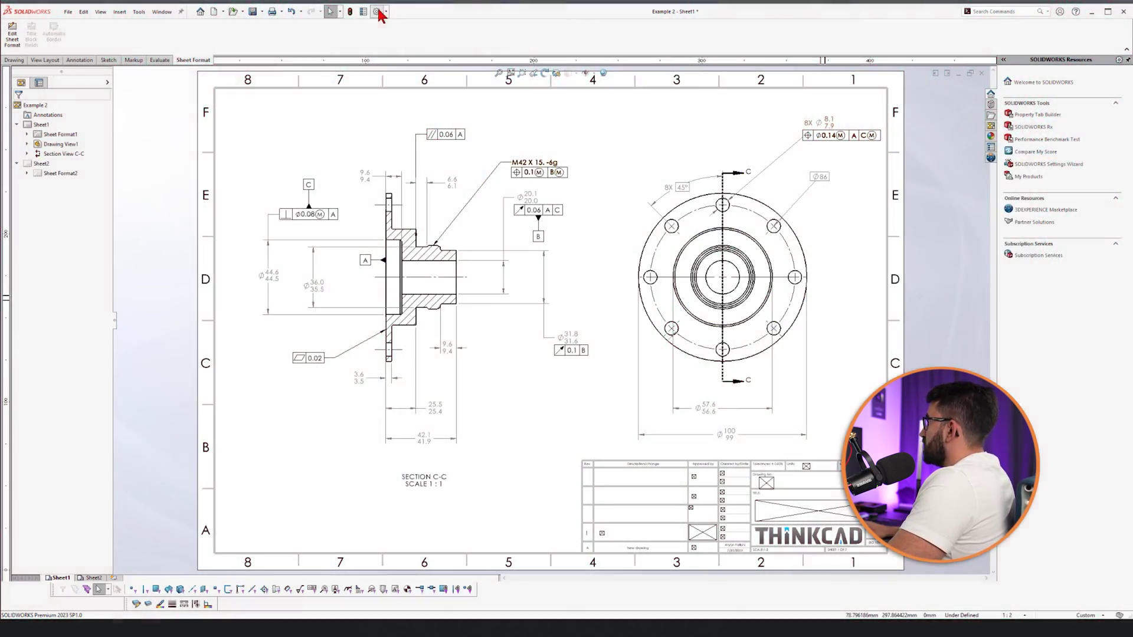
# Step: Open the Dimensions page of the document properties by searching the settings for "dim"
pyautogui.click(377, 11)
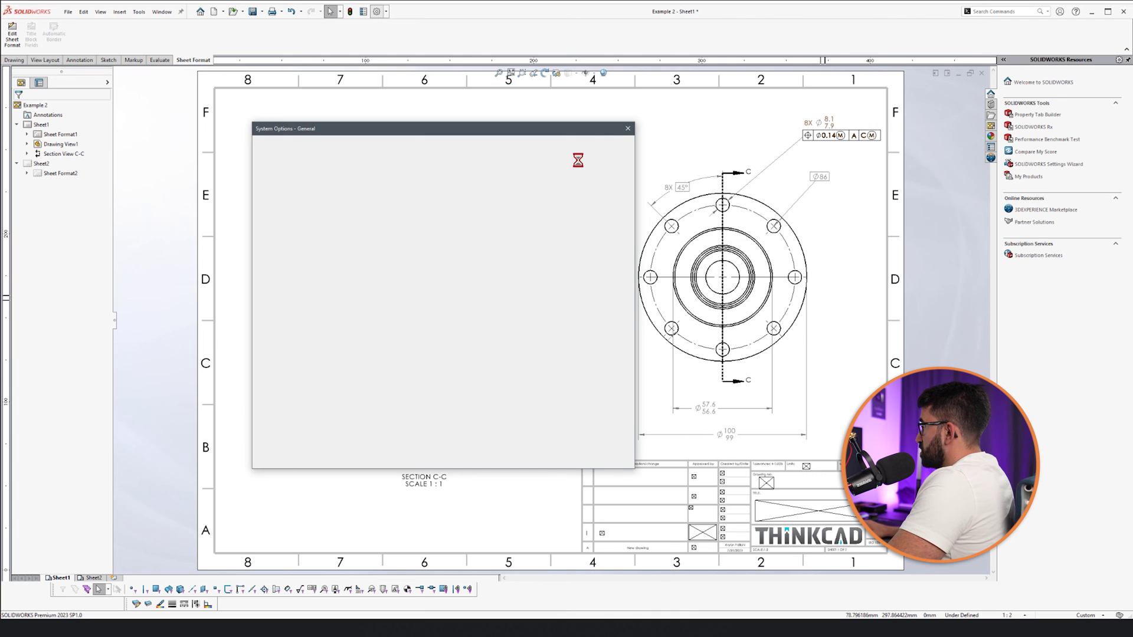
pyautogui.click(560, 144)
pyautogui.write('di')
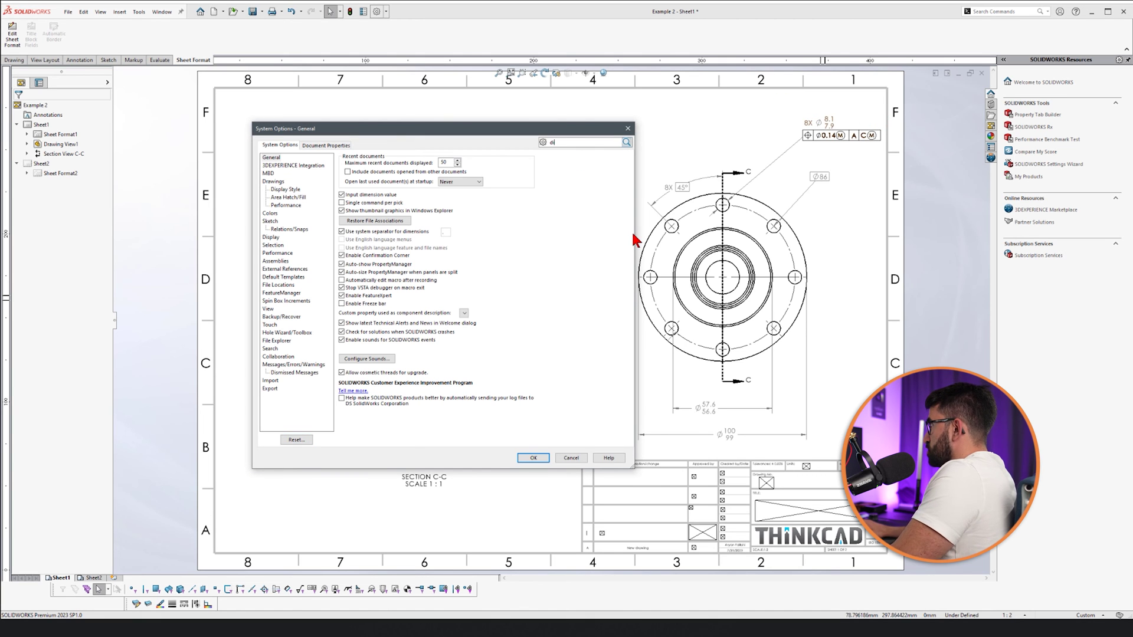
pyautogui.write('m')
pyautogui.press('Down')
pyautogui.press('Down')
pyautogui.press('Down')
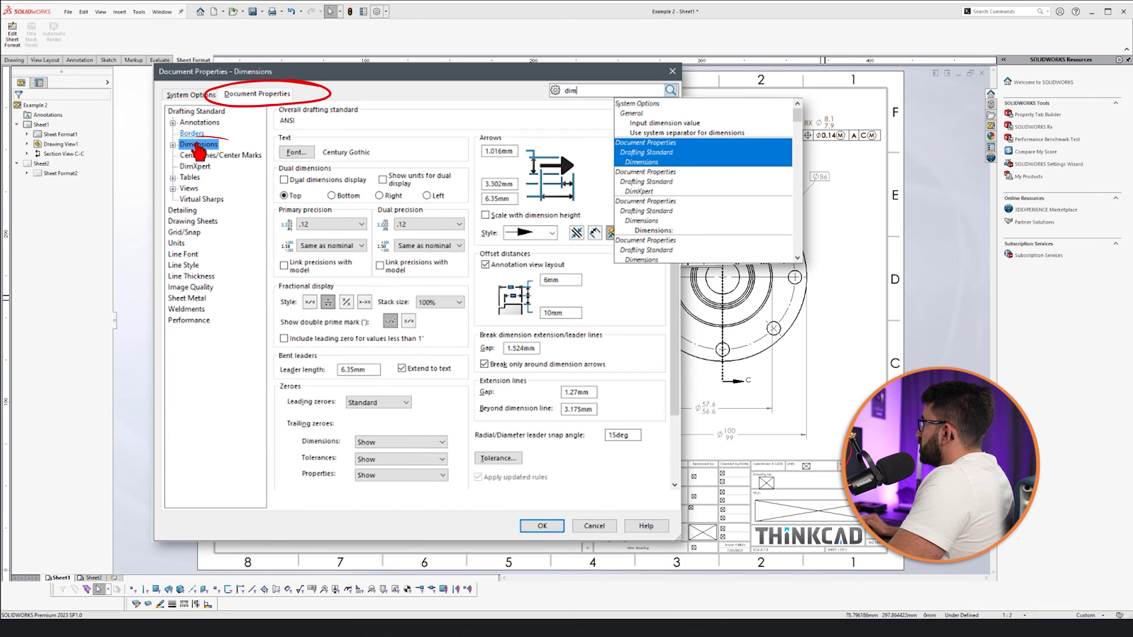
# Step: Review the dimension arrow sizes, primary unit precision choices and font settings, leaving the document properties without changes
pyautogui.click(488, 118)
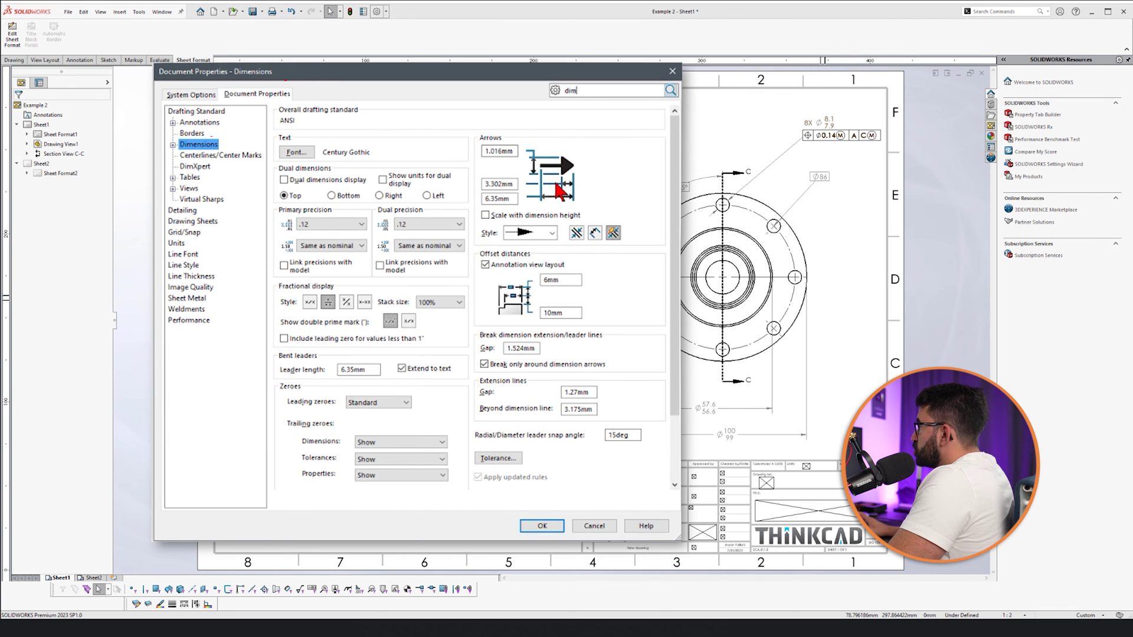
pyautogui.click(358, 225)
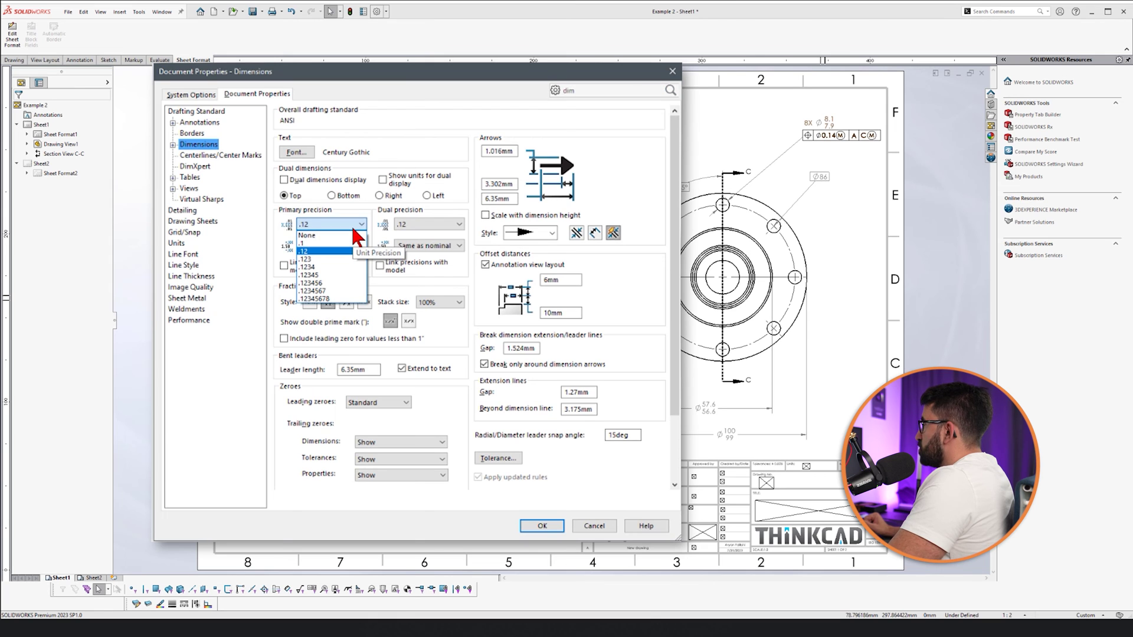
pyautogui.click(353, 231)
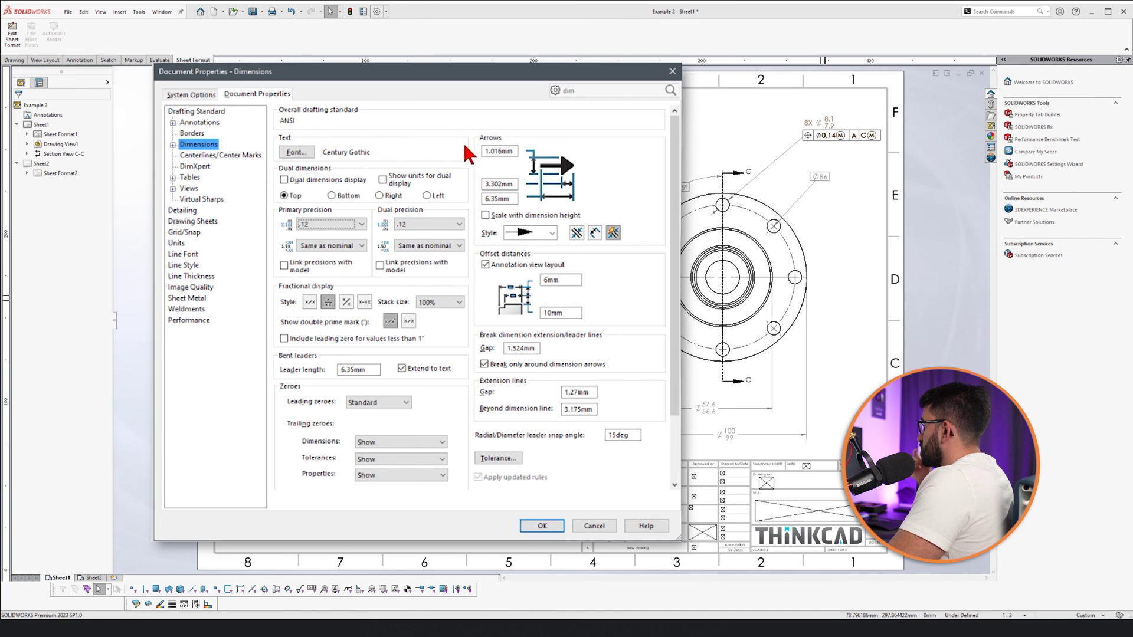
pyautogui.click(293, 152)
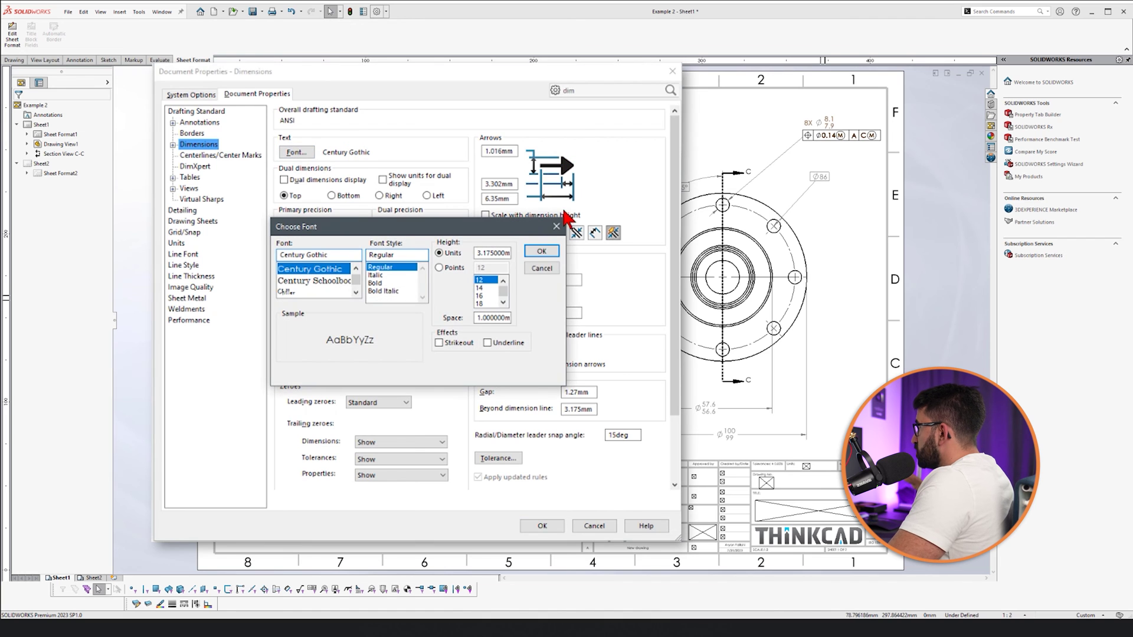
pyautogui.click(556, 227)
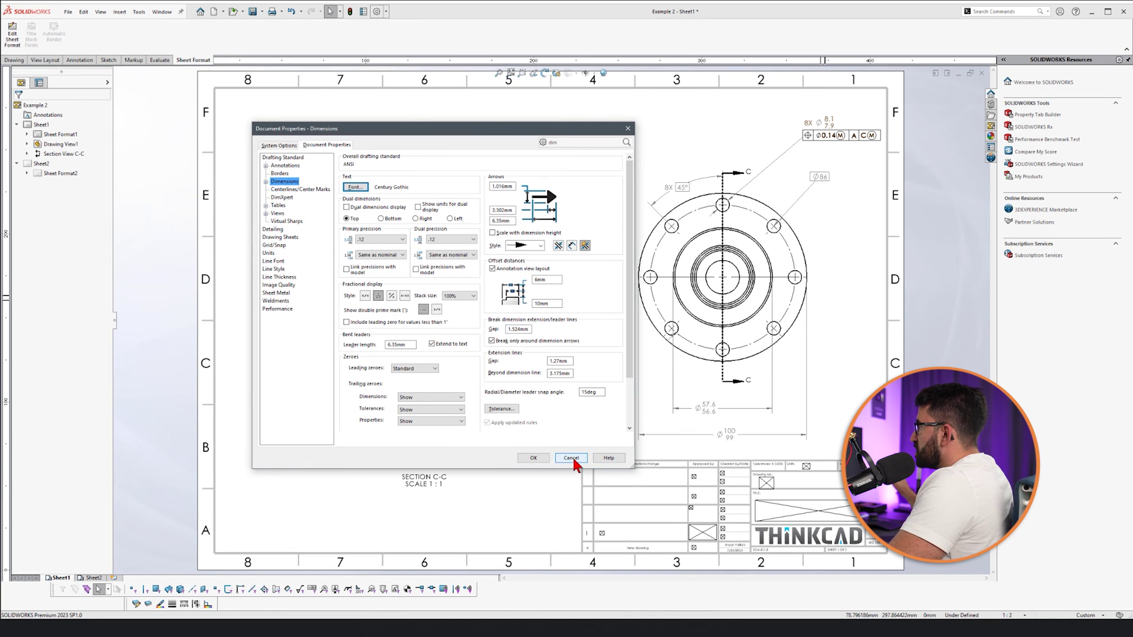
pyautogui.click(573, 459)
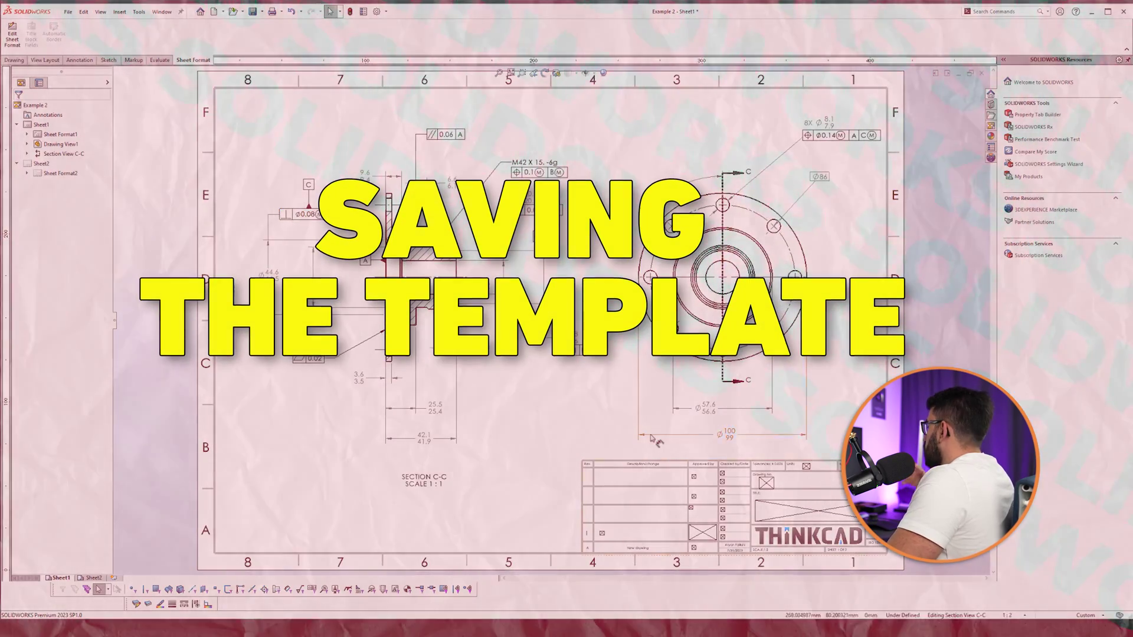
# Step: Save the blank drawing's sheet format as "a3 - landscape-thinkcad-2" in the sheetformat folder
pyautogui.scroll(-4, 856, 554)
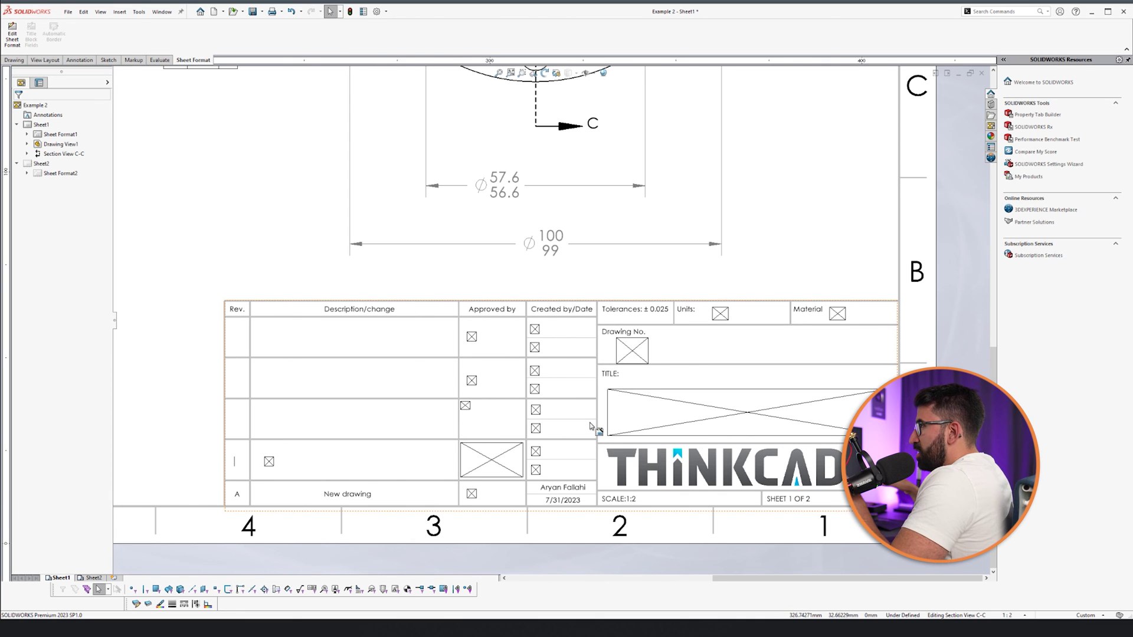
pyautogui.press('f')
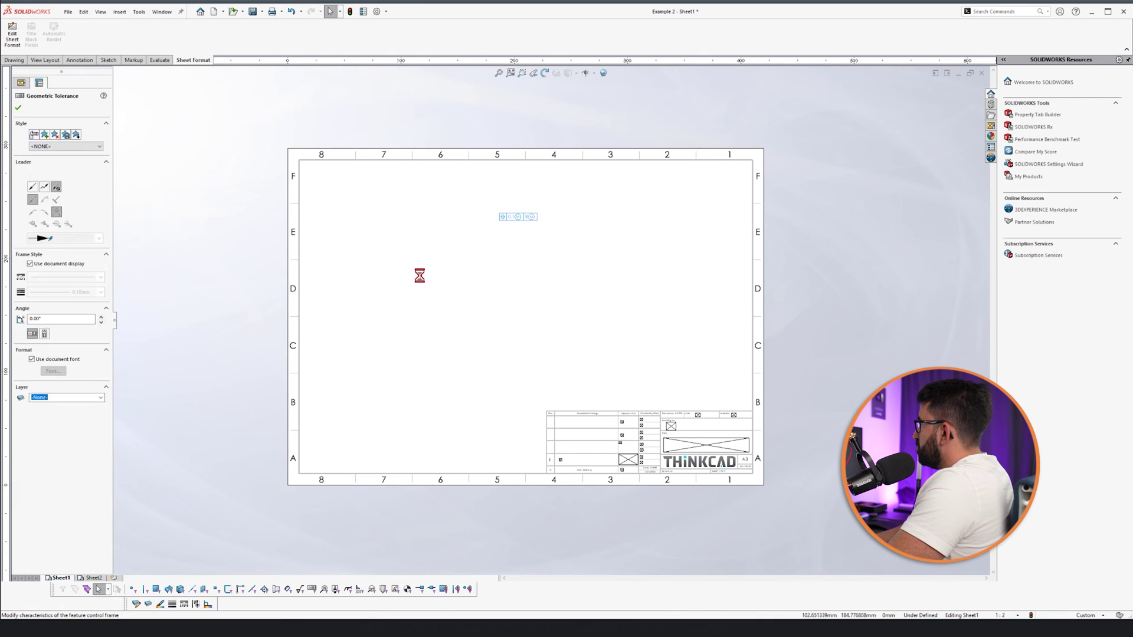
pyautogui.press('Escape')
pyautogui.press('f')
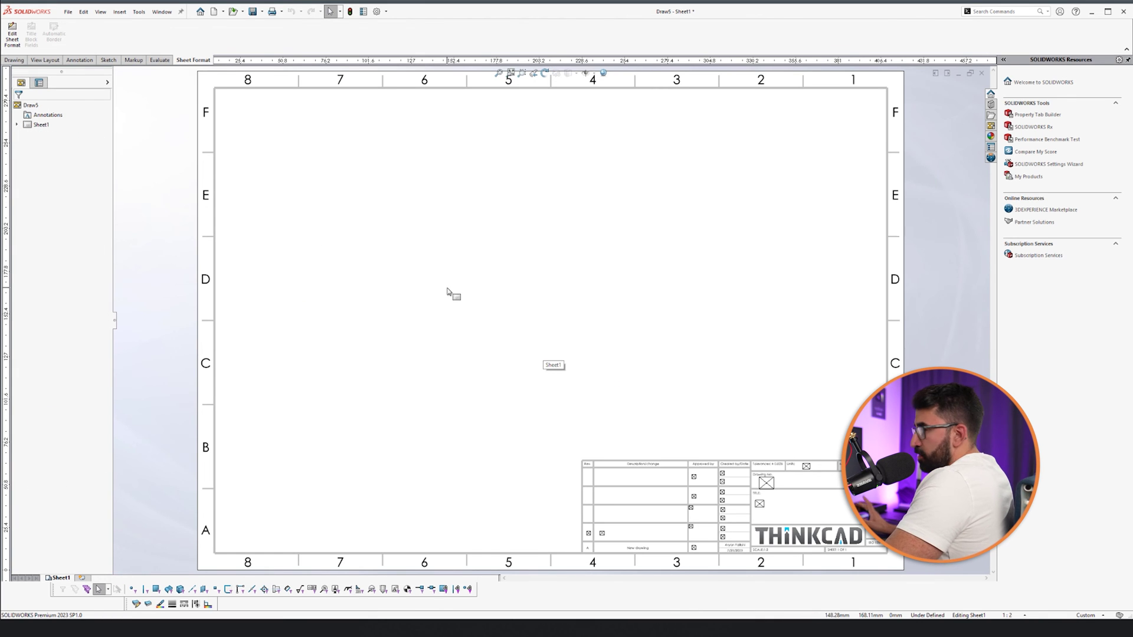
pyautogui.click(71, 13)
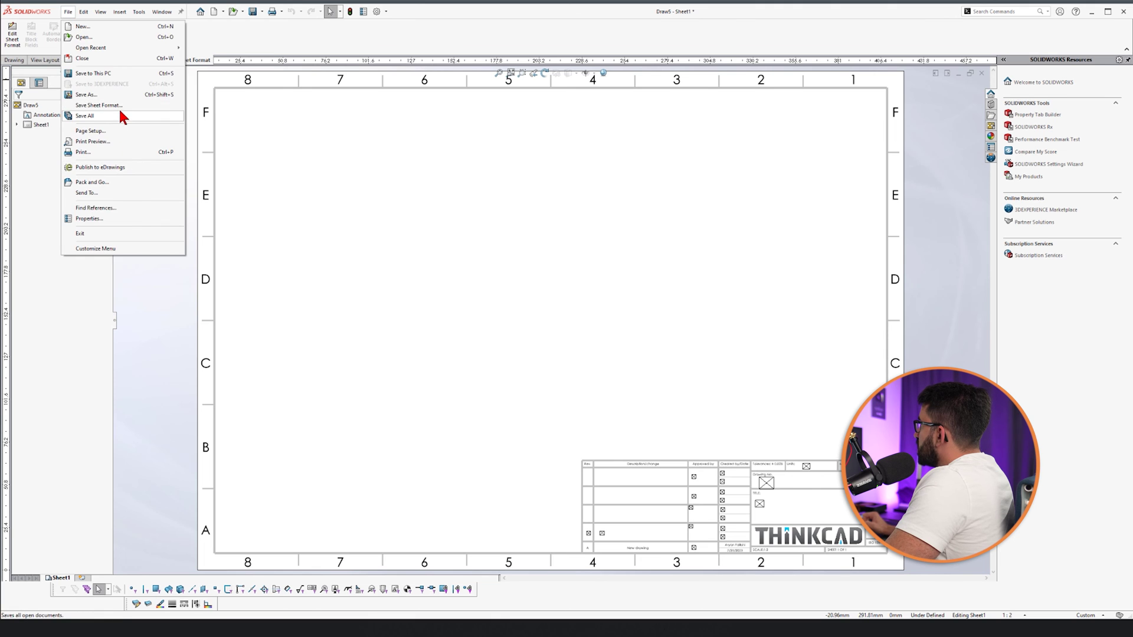
pyautogui.click(122, 124)
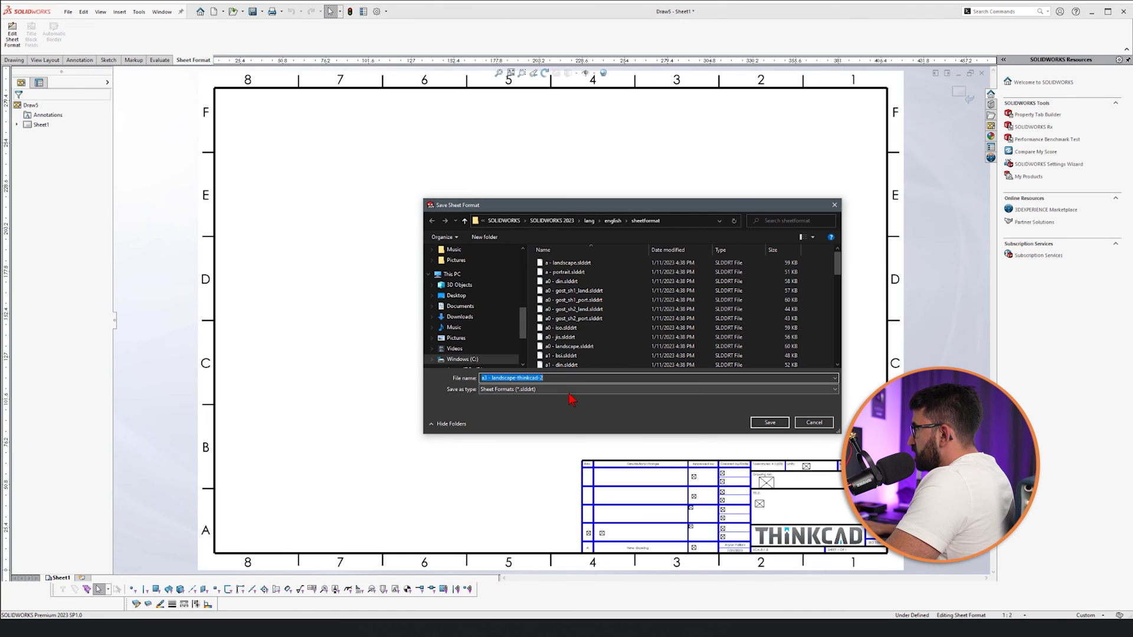
pyautogui.press('Return')
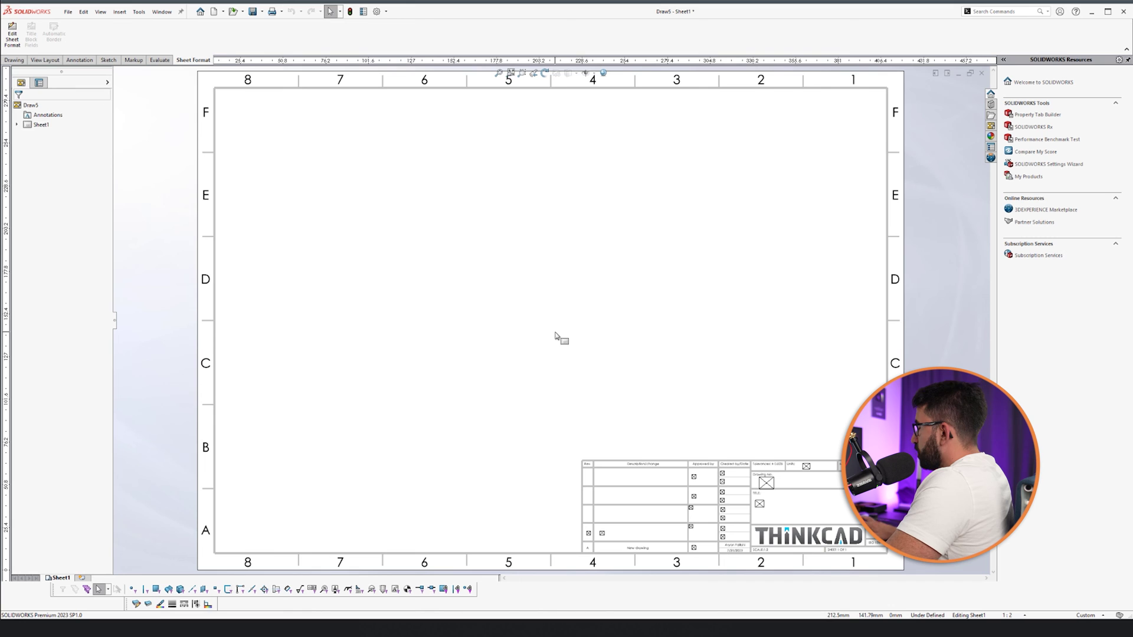
# Step: Save the drawing as a Drawing Templates file named A0-ThinkCAD-TB.DRWDOT in the english folder, and close it
pyautogui.hotkey('ctrl', 's')
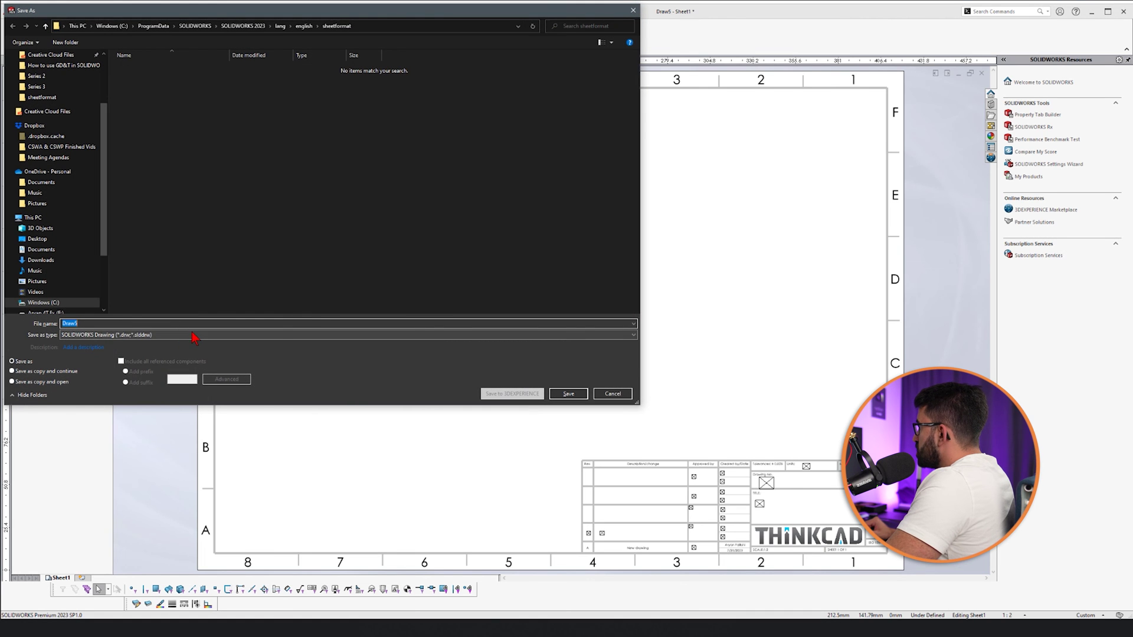
pyautogui.click(195, 335)
pyautogui.click(147, 370)
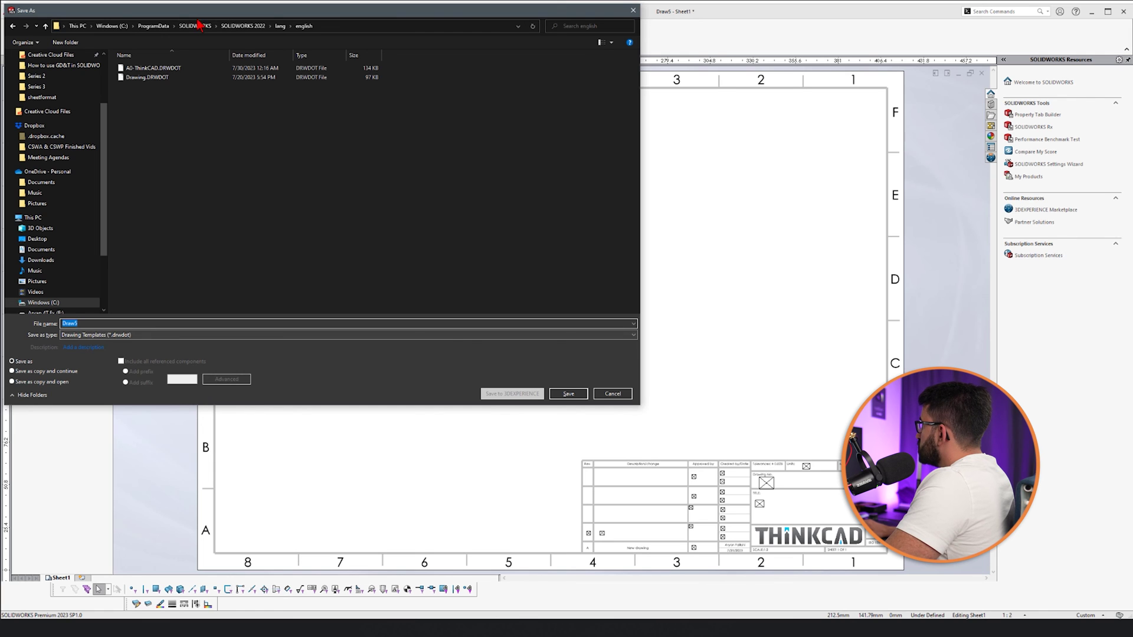
pyautogui.click(182, 70)
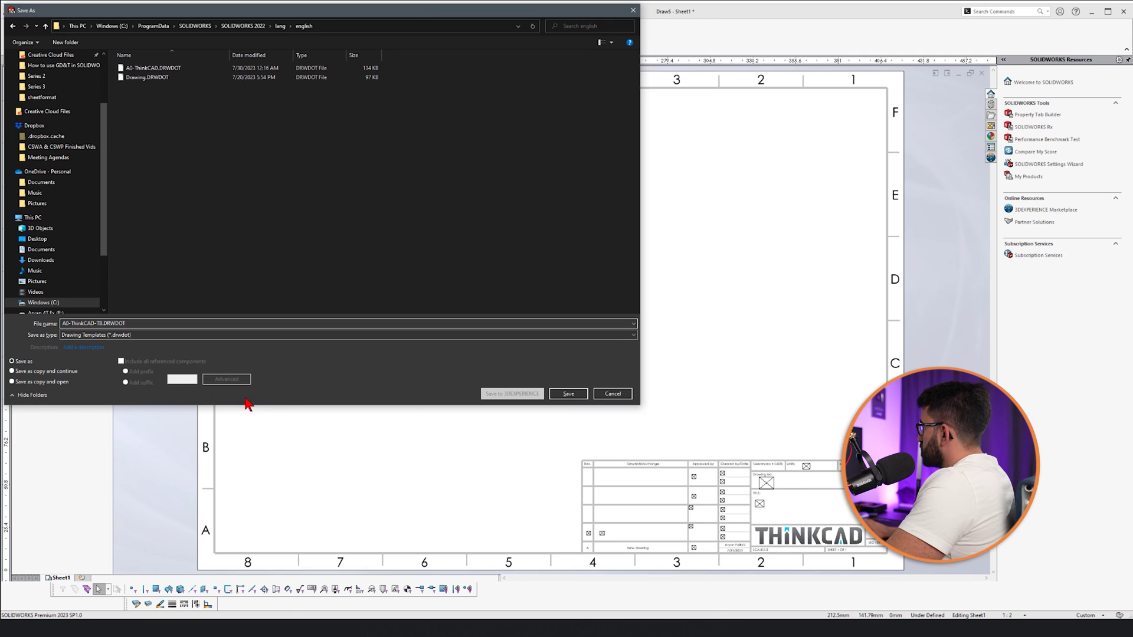
pyautogui.click(581, 394)
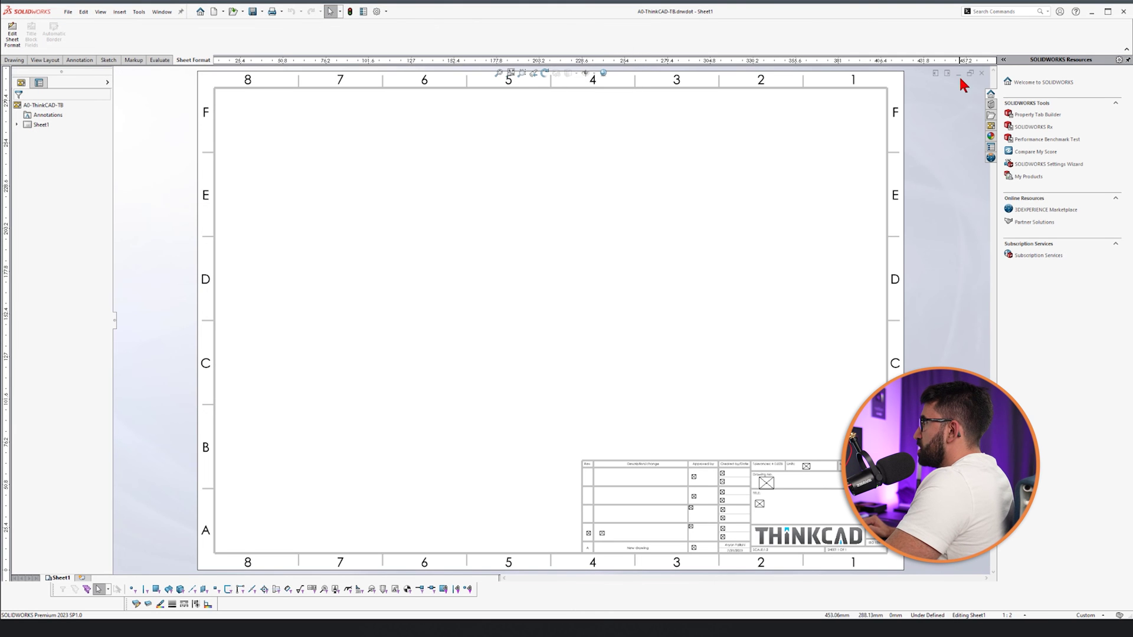
pyautogui.click(984, 74)
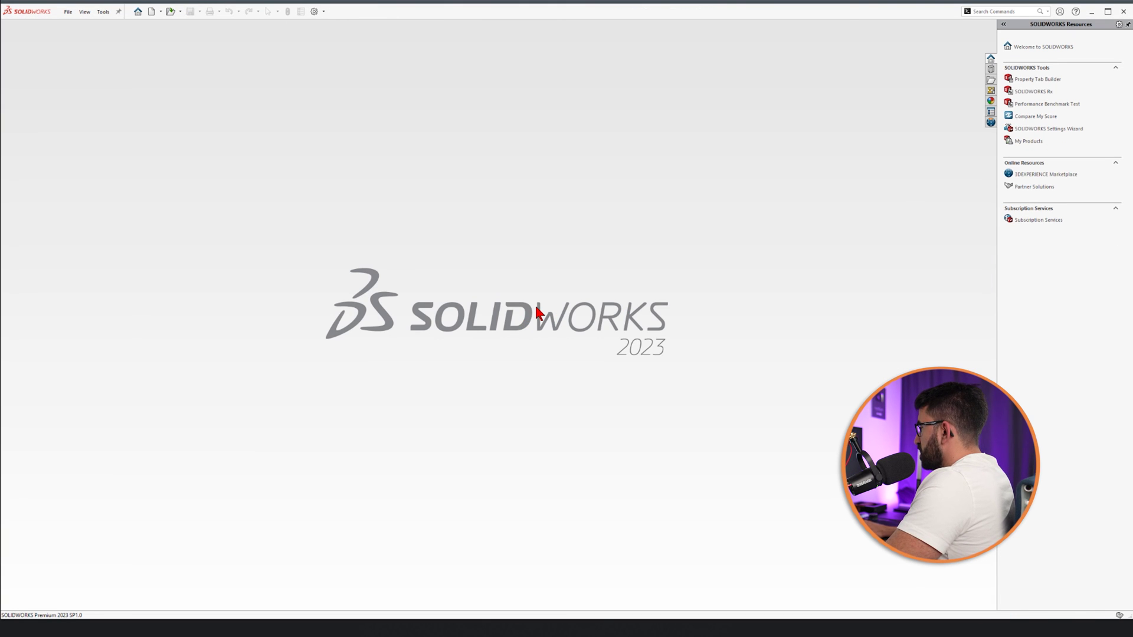
# Step: Create a new drawing from the A0-ThinkCAD-TB template
pyautogui.hotkey('ctrl', 'n')
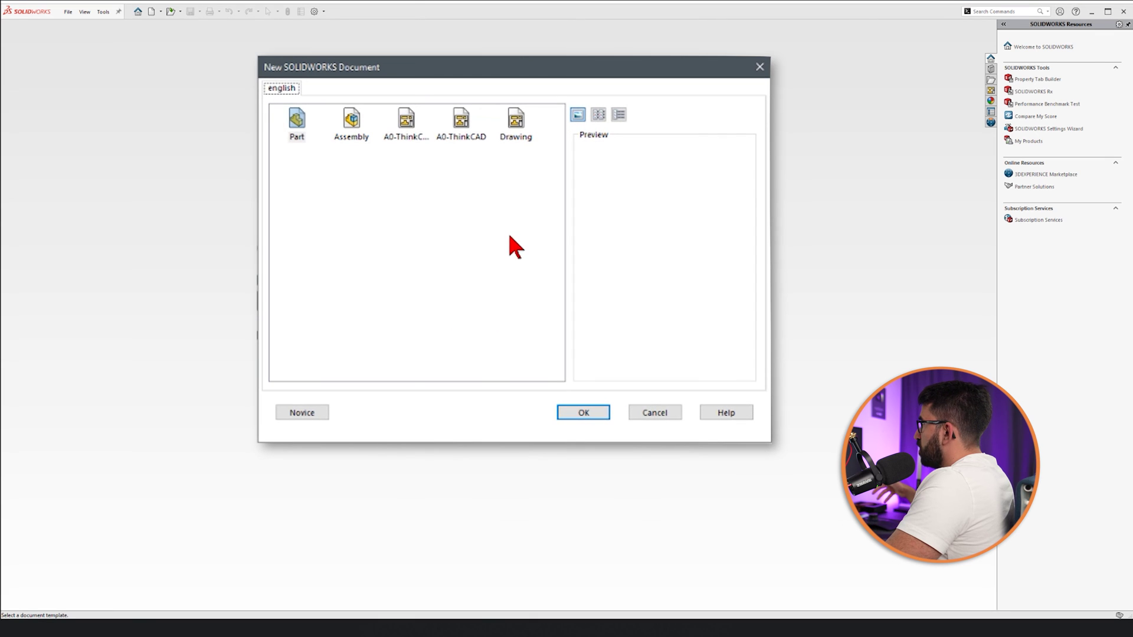
pyautogui.click(406, 120)
pyautogui.click(470, 120)
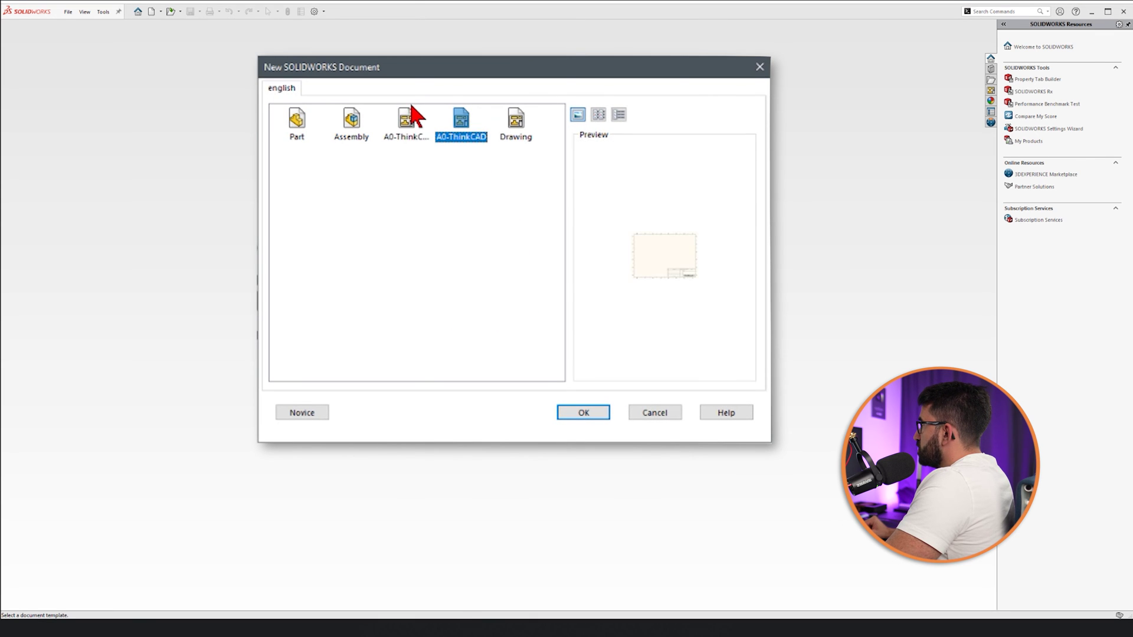
pyautogui.click(409, 118)
pyautogui.doubleClick(409, 122)
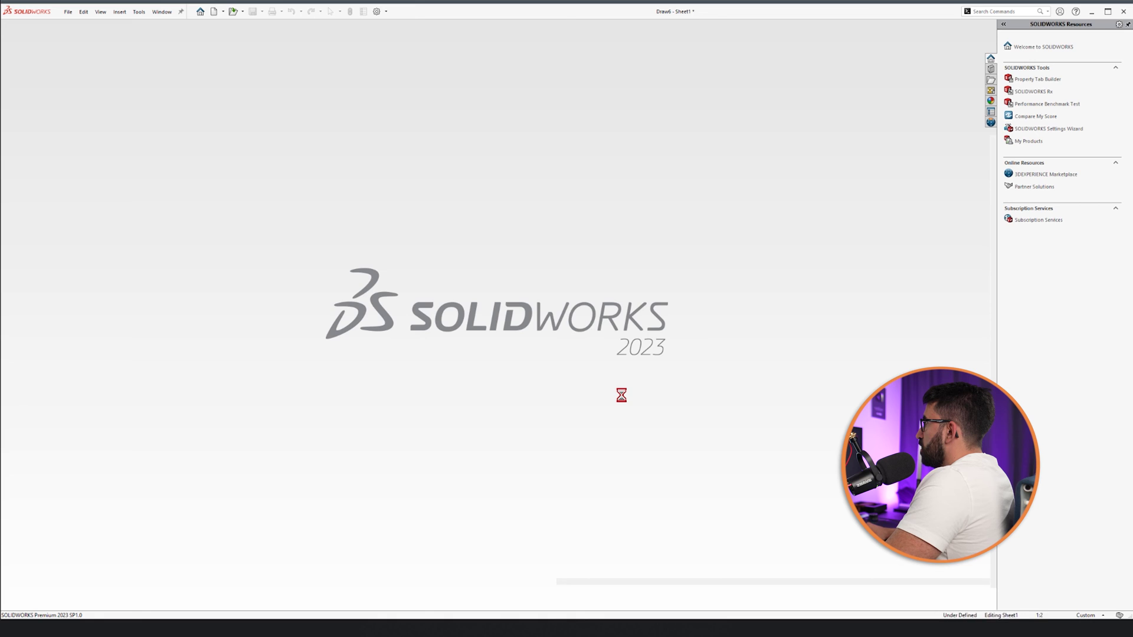
# Step: Start title block data entry and activate the Approved by field in the row above "New drawing"
pyautogui.scroll(-3, 723, 381)
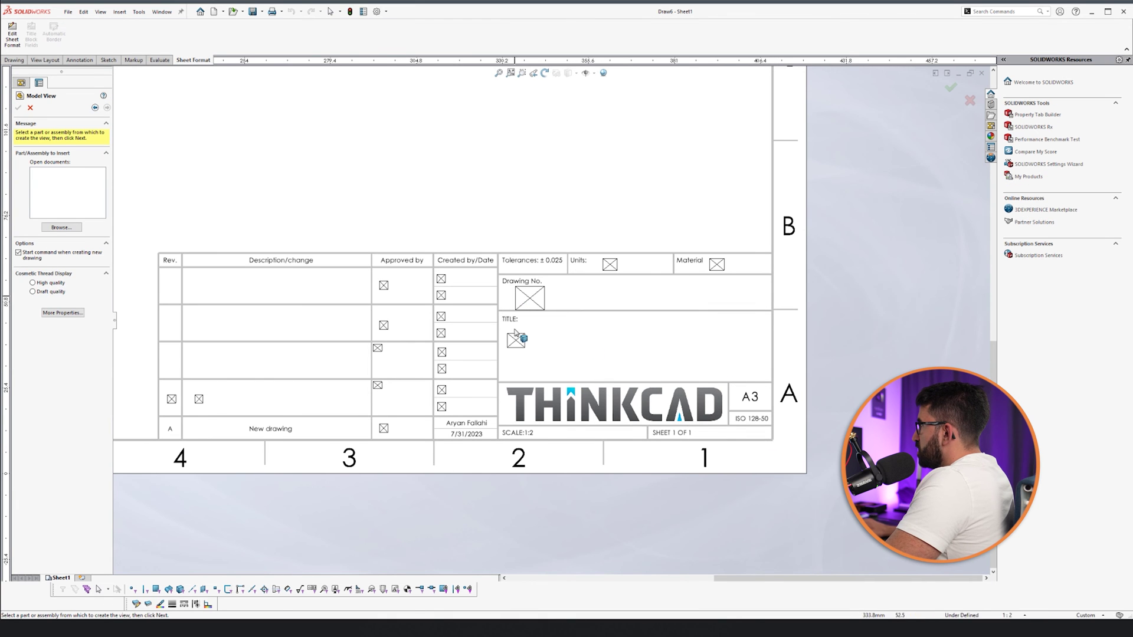
pyautogui.click(378, 387)
pyautogui.click(602, 314)
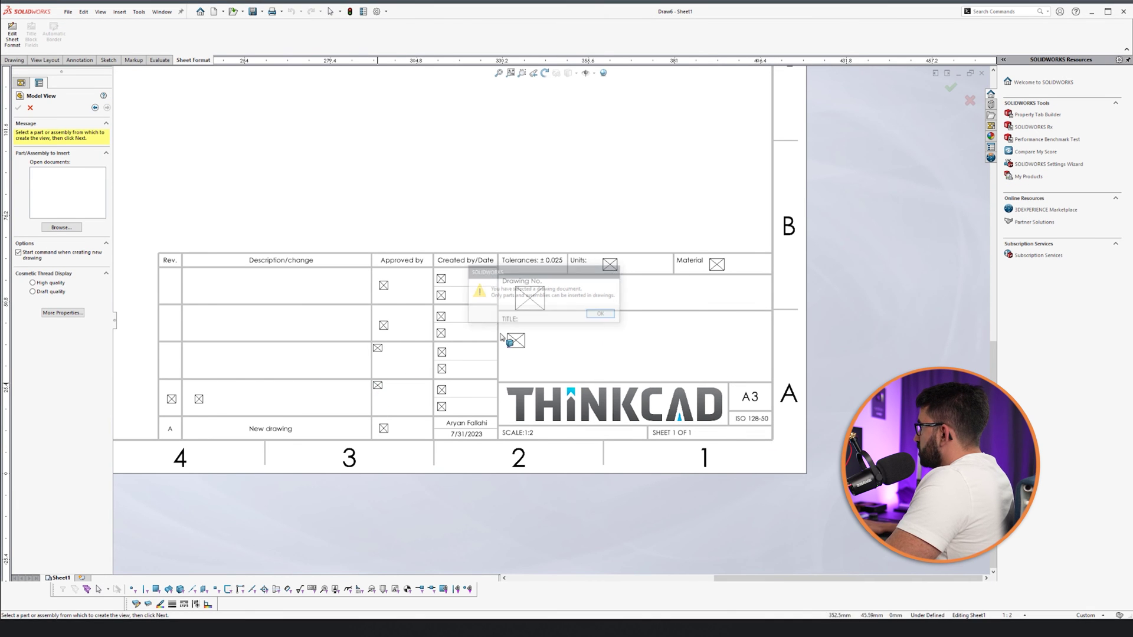
pyautogui.doubleClick(378, 388)
pyautogui.click(378, 387)
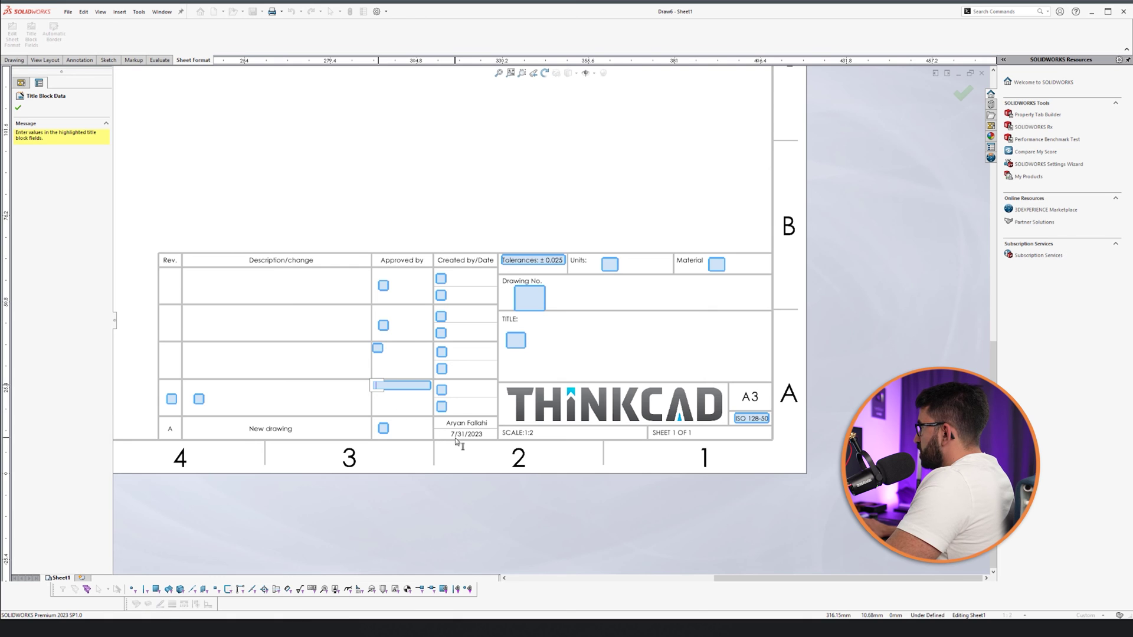
pyautogui.write('ssssssssssssss')
pyautogui.hotkey('ctrl', 'a')
pyautogui.press('BackSpace')
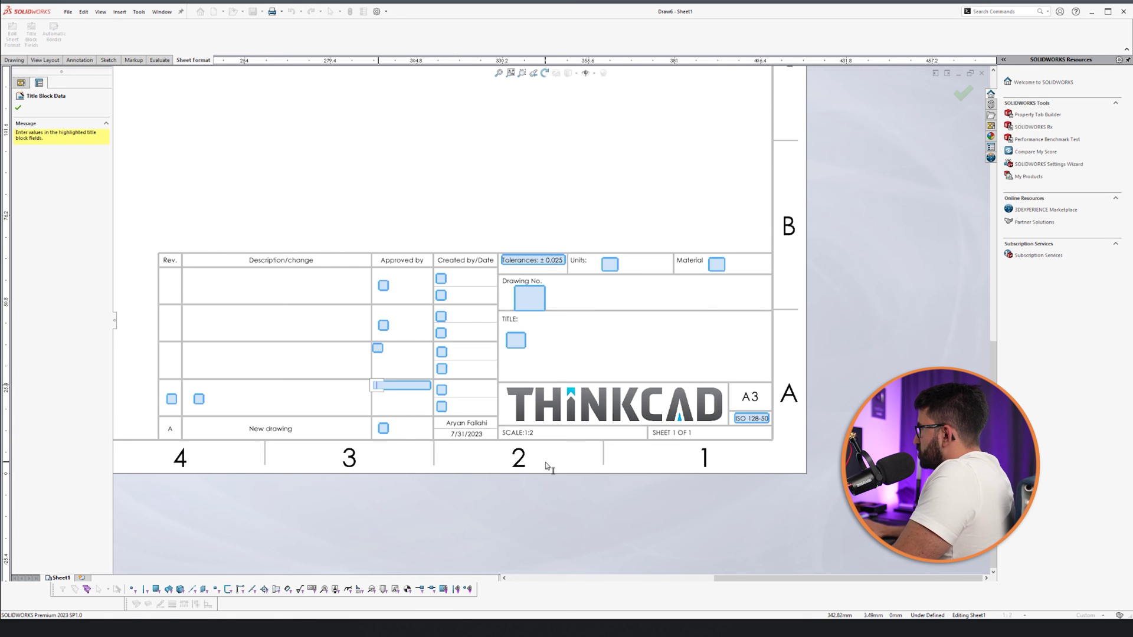
# Step: Enter the approver's full name in the Approved by field directly above the "New drawing" row
pyautogui.write('James Ca')
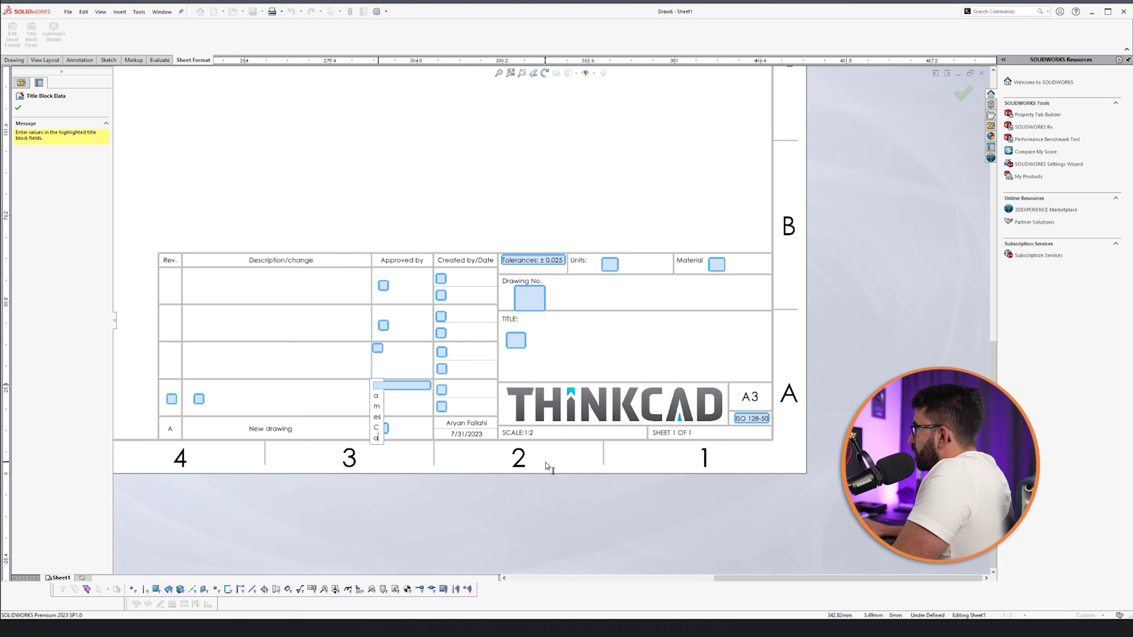
pyautogui.write('meroniatti')
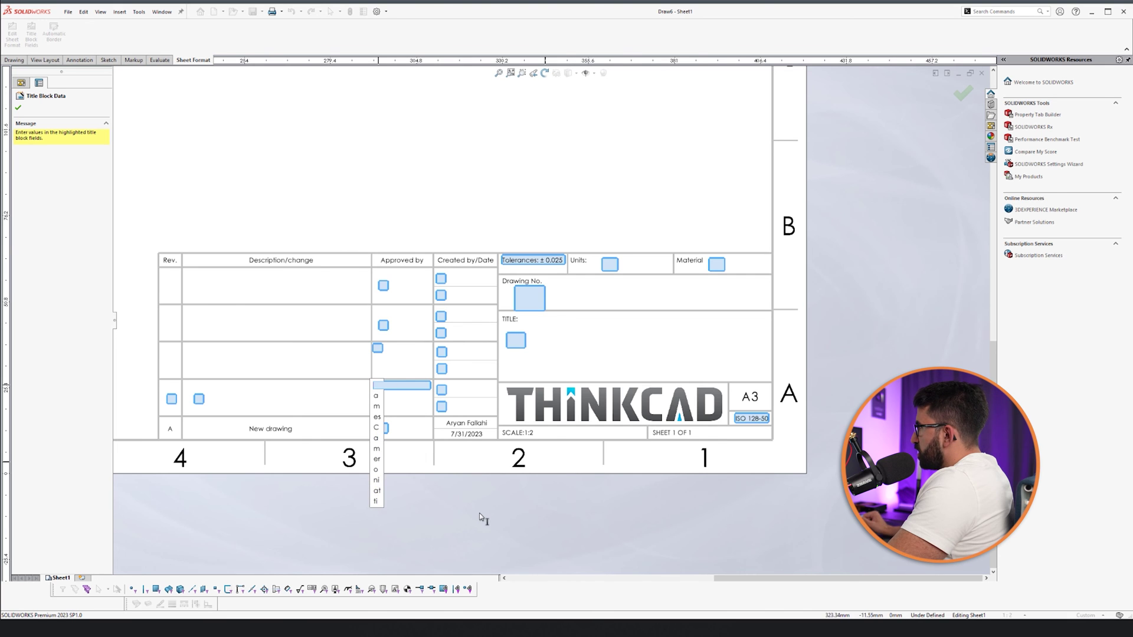
pyautogui.click(483, 518)
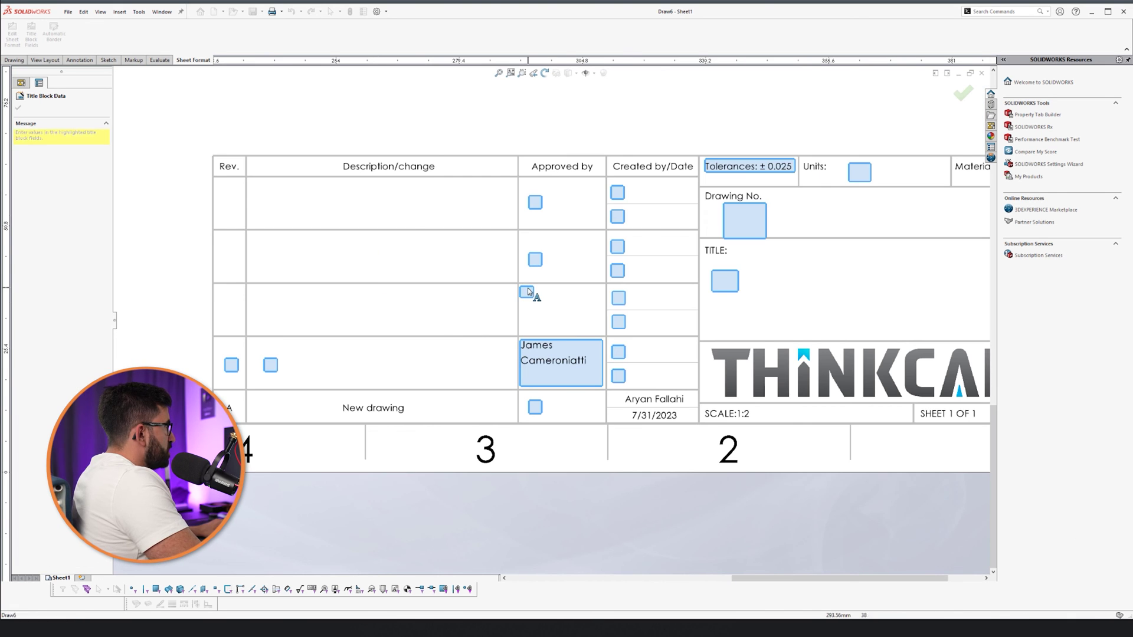
# Step: Enter a longer approver's name in the Approved by field two rows above "New drawing" to test text wrapping
pyautogui.click(528, 292)
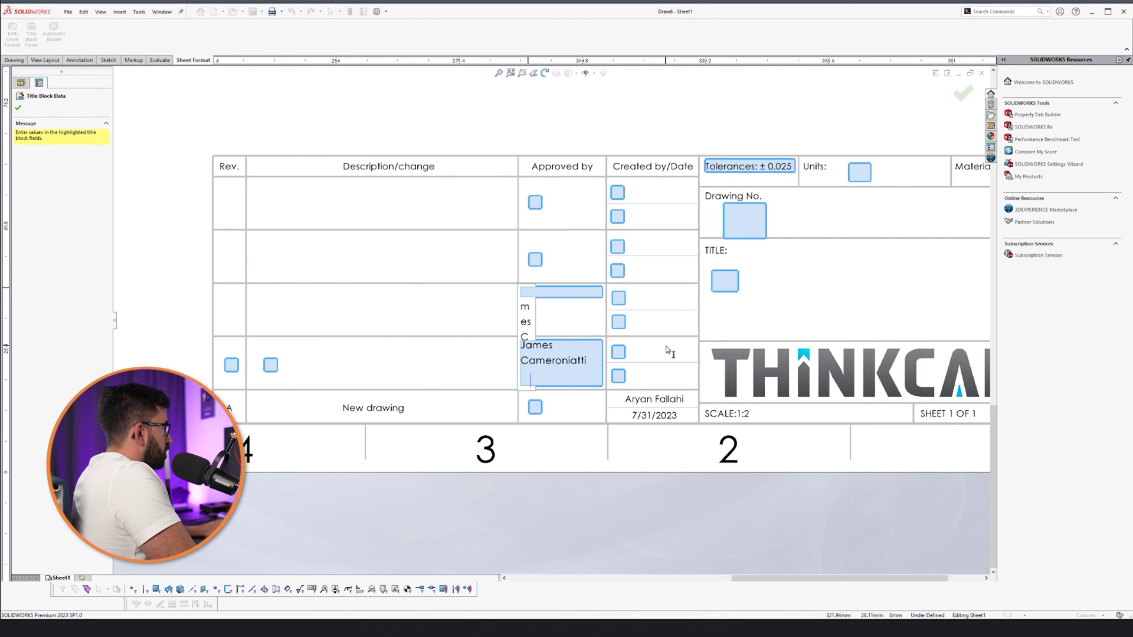
pyautogui.write('earonitatitideiparion')
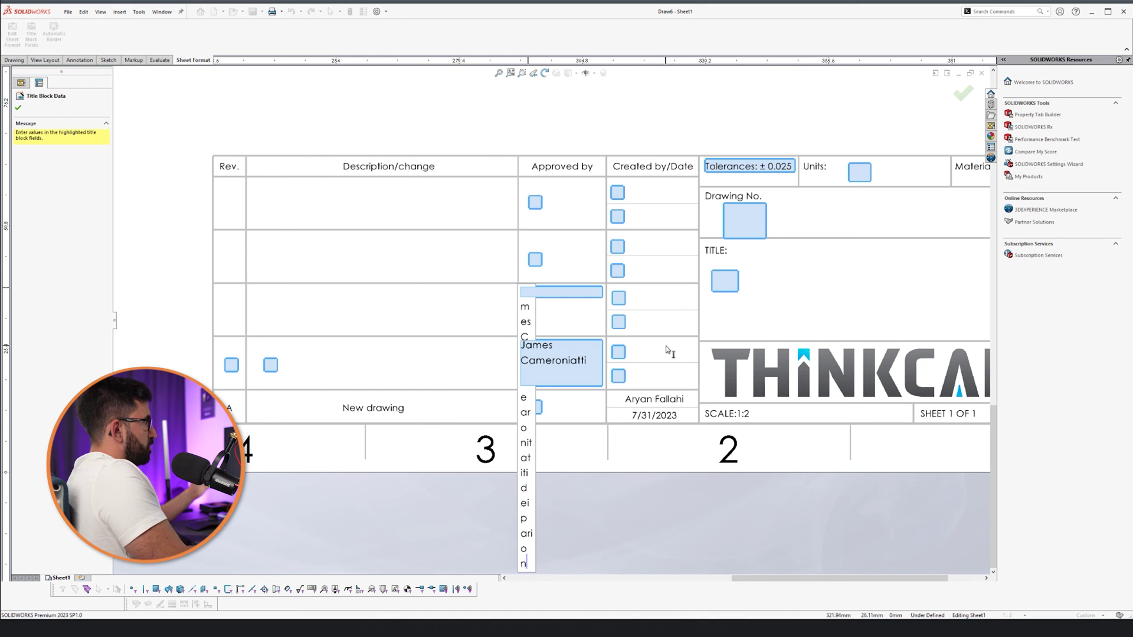
pyautogui.click(670, 351)
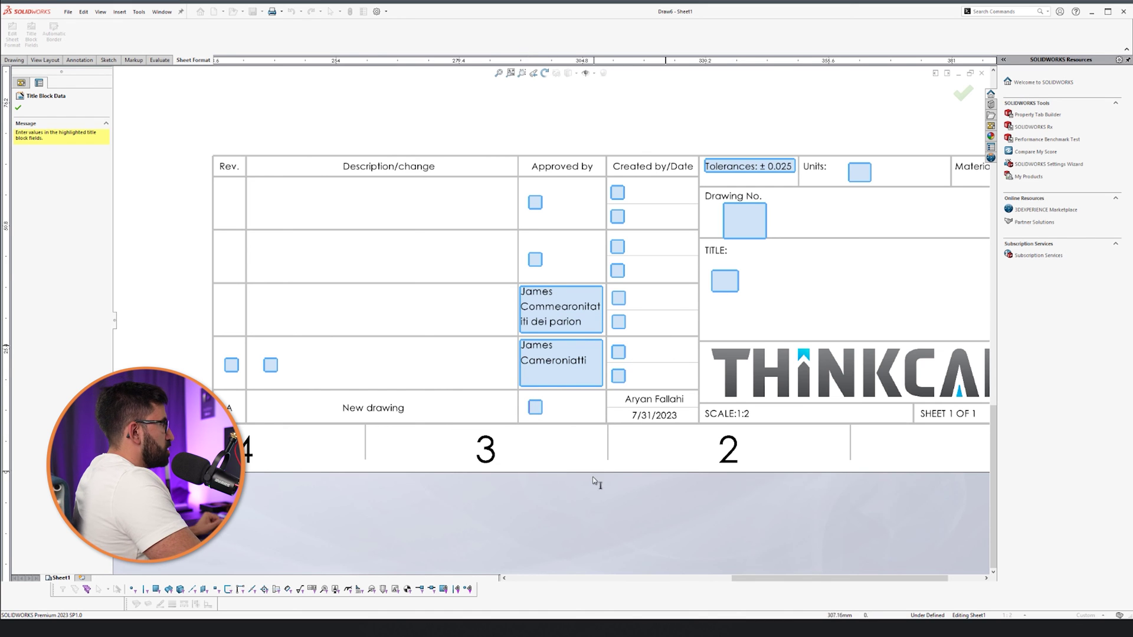
# Step: Fill the TITLE field with a long run of capital S characters as test text and finish the title block entry
pyautogui.scroll(3, 608, 454)
pyautogui.scroll(-1, 720, 220)
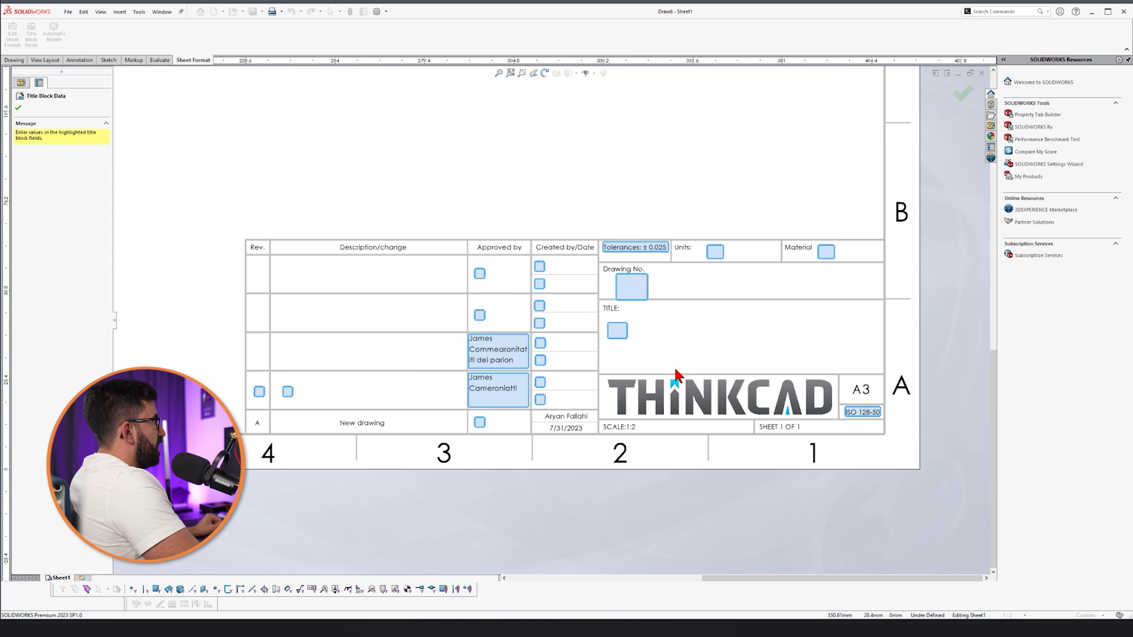
pyautogui.click(621, 333)
pyautogui.write('S')
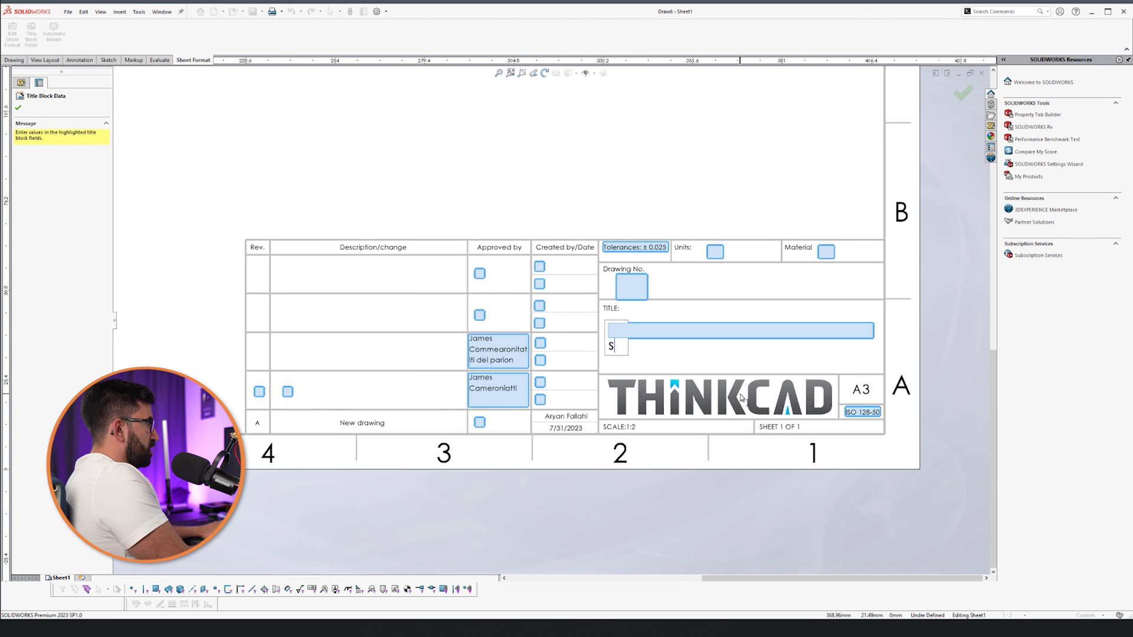
pyautogui.write('SSSSSSSSSSSSSSSSSSSSSSSSSSSSSSSSSSSS')
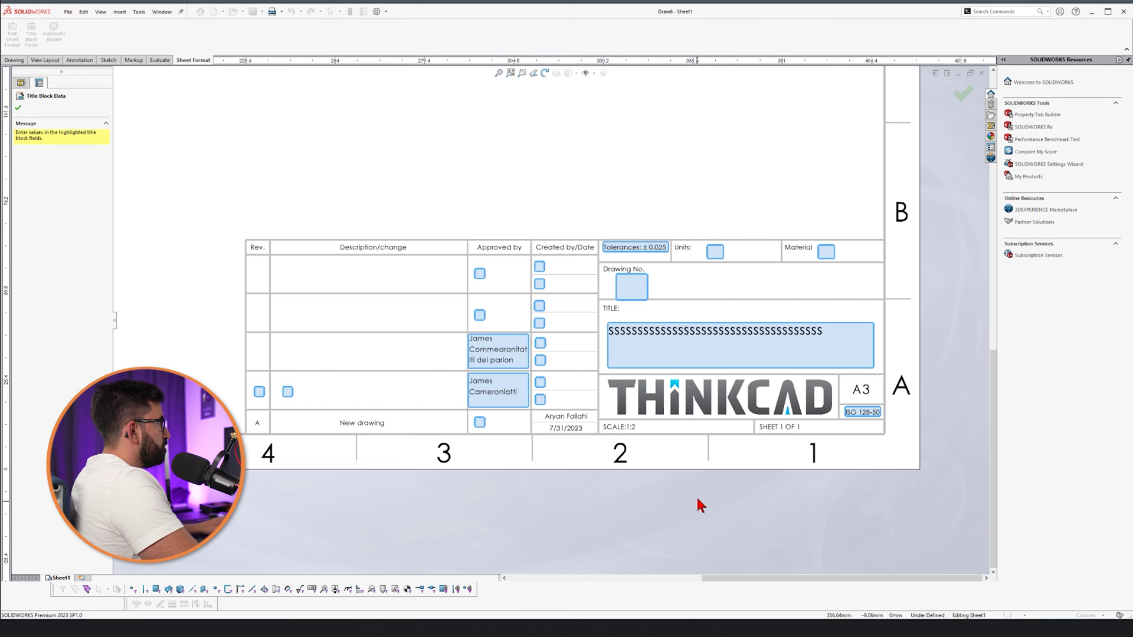
pyautogui.scroll(5, 566, 330)
pyautogui.scroll(-2, 549, 246)
pyautogui.scroll(-2, 945, 130)
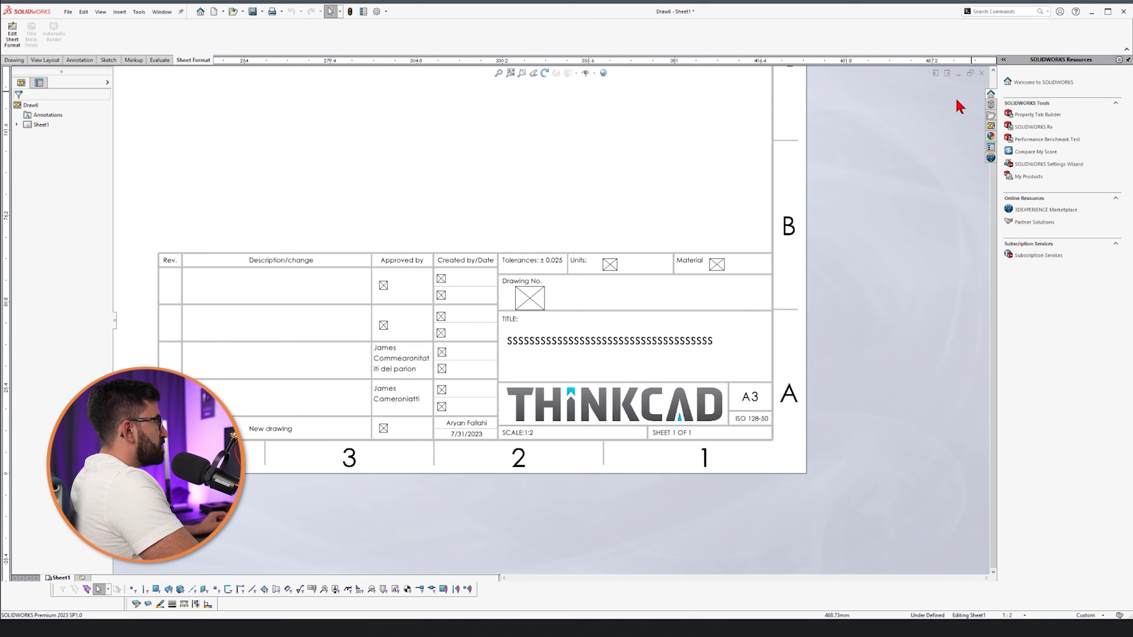